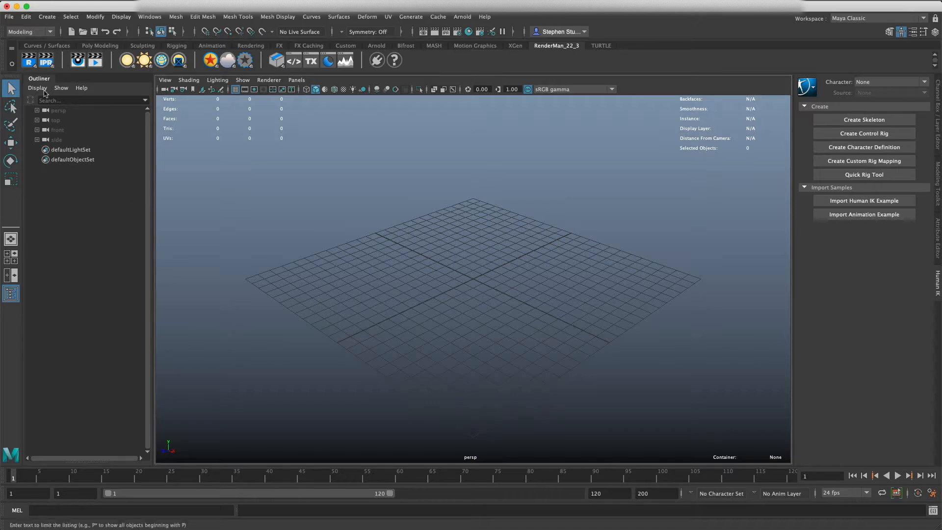
# - Review the current project's name, location and primary folder locations, leaving the project settings unchanged
pyautogui.click(10, 17)
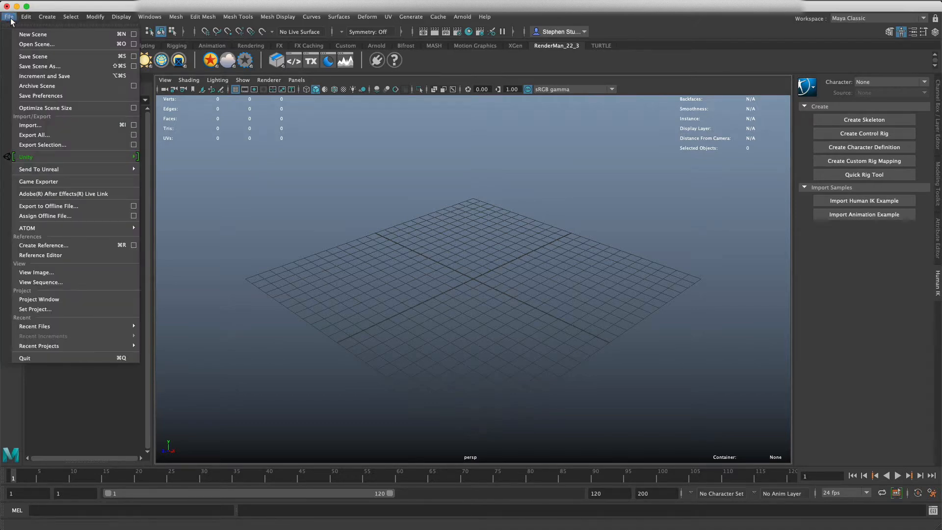
pyautogui.click(60, 299)
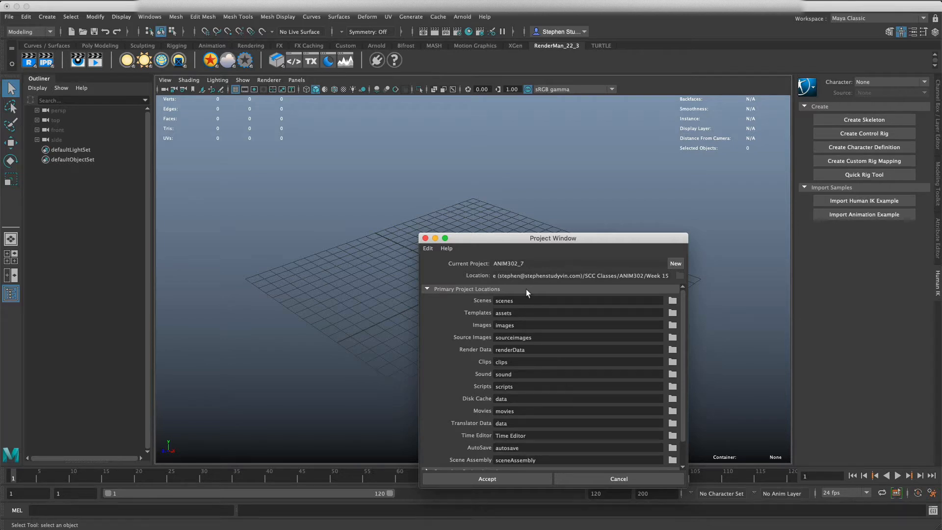
pyautogui.click(619, 479)
pyautogui.click(9, 18)
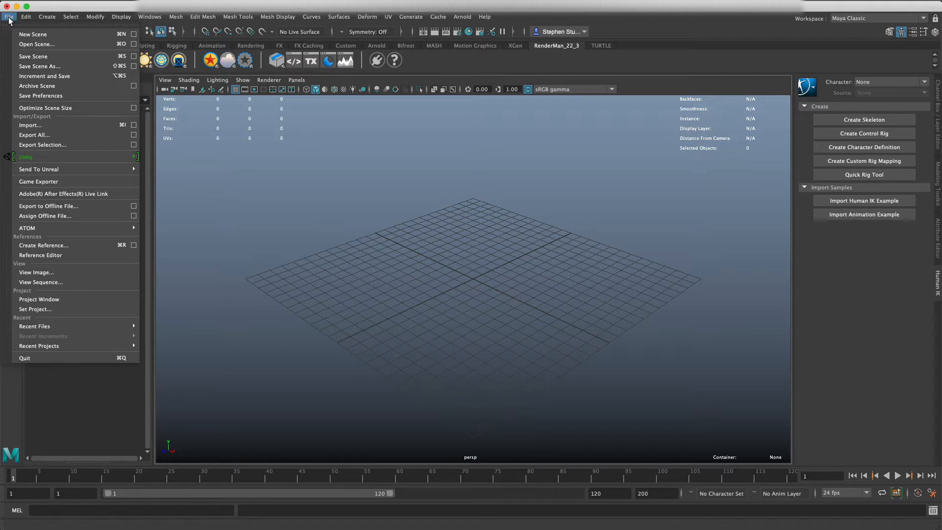
pyautogui.click(54, 7)
# - Create a reference to alex_v2013_beta.mb from the project's scenes folder and dismiss the mental ray notice
pyautogui.rightClick(78, 189)
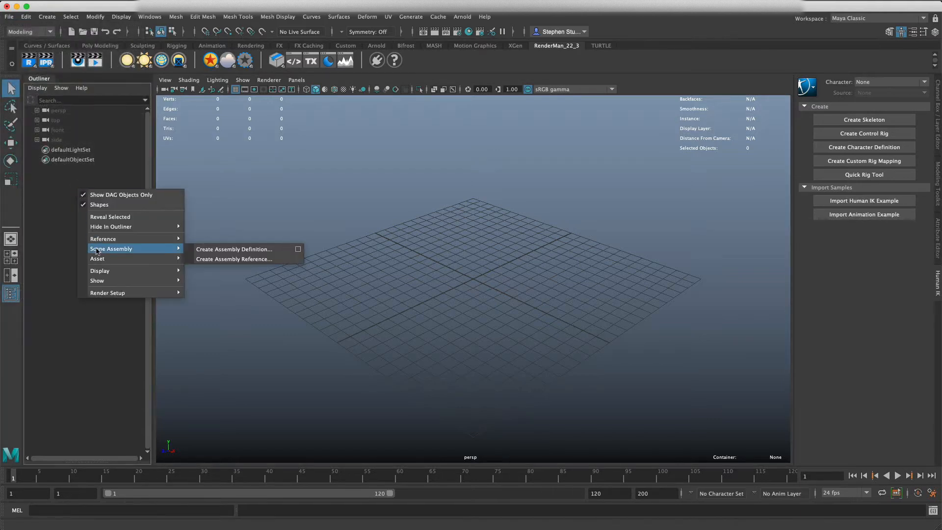
pyautogui.moveTo(99, 243)
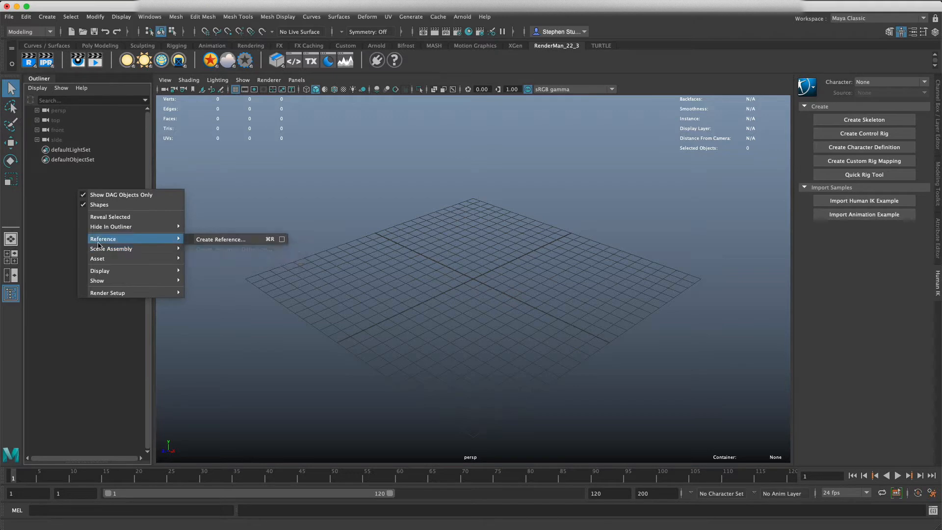
pyautogui.click(220, 239)
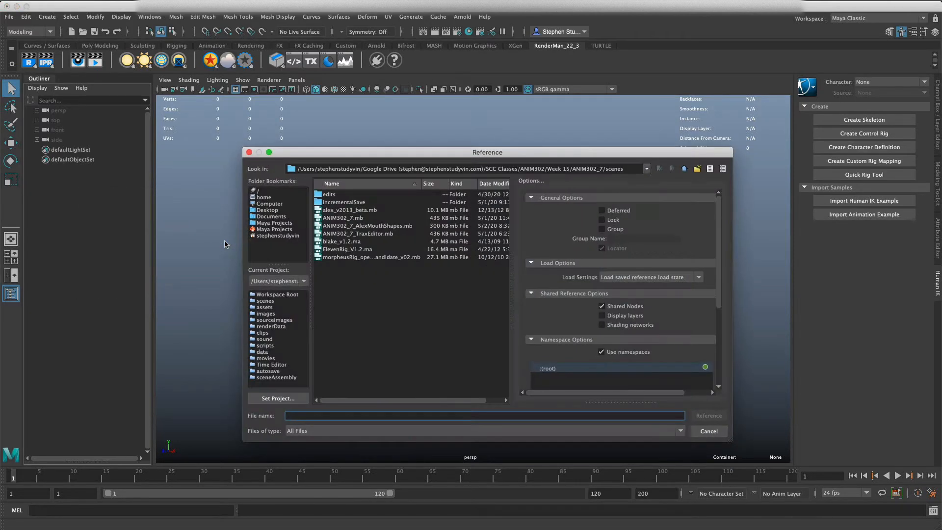
pyautogui.click(333, 209)
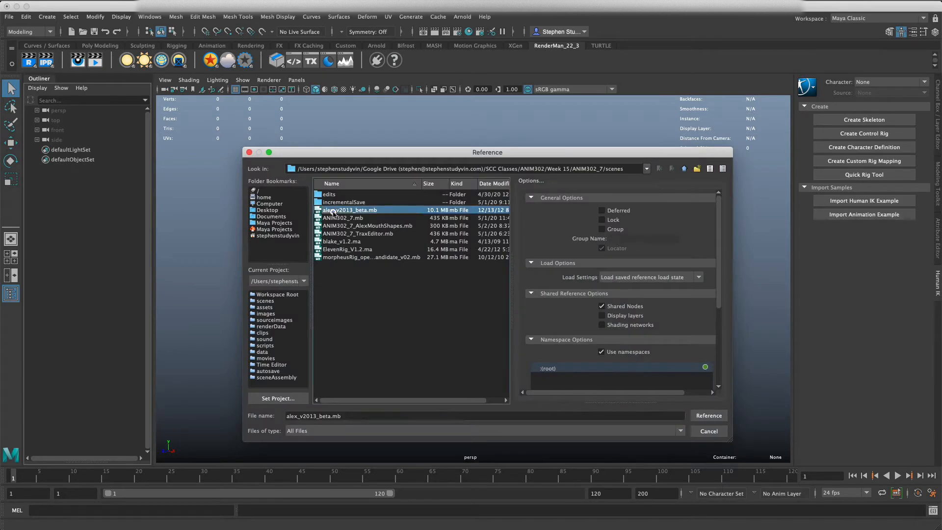
pyautogui.click(710, 416)
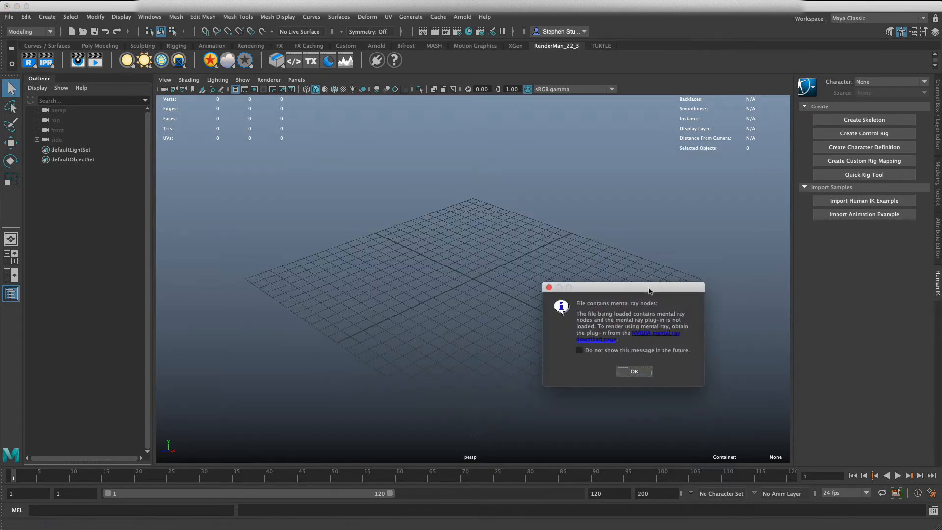
pyautogui.moveTo(647, 283); pyautogui.dragTo(546, 240)
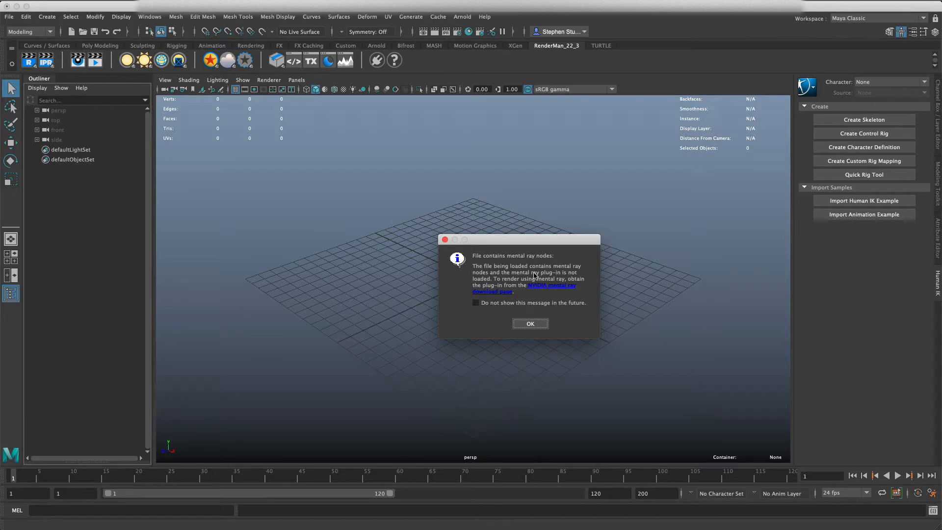
pyautogui.click(535, 323)
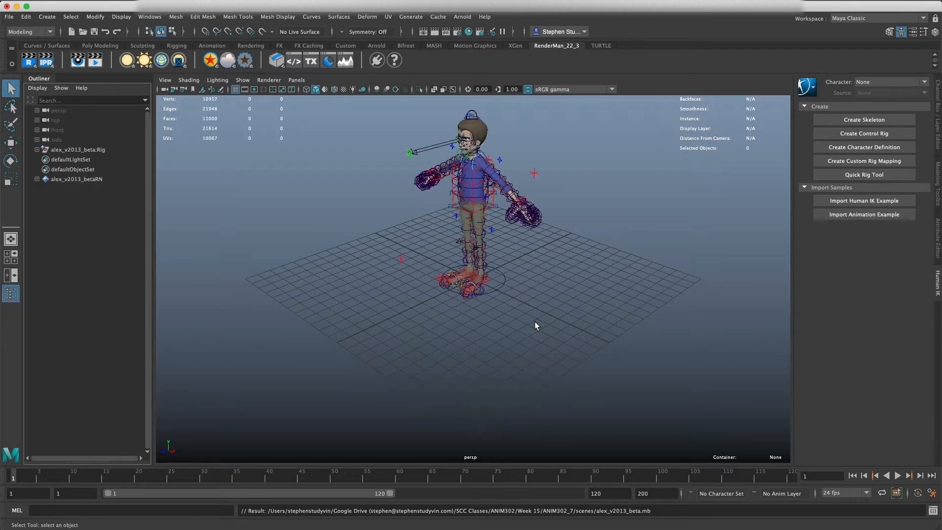
# - Frame the referenced character's head and limit the viewport display to polygons
pyautogui.keyDown('alt'); pyautogui.moveTo(534, 322); pyautogui.dragTo(586, 283); pyautogui.keyUp('alt')
pyautogui.scroll(2, 488, 146)
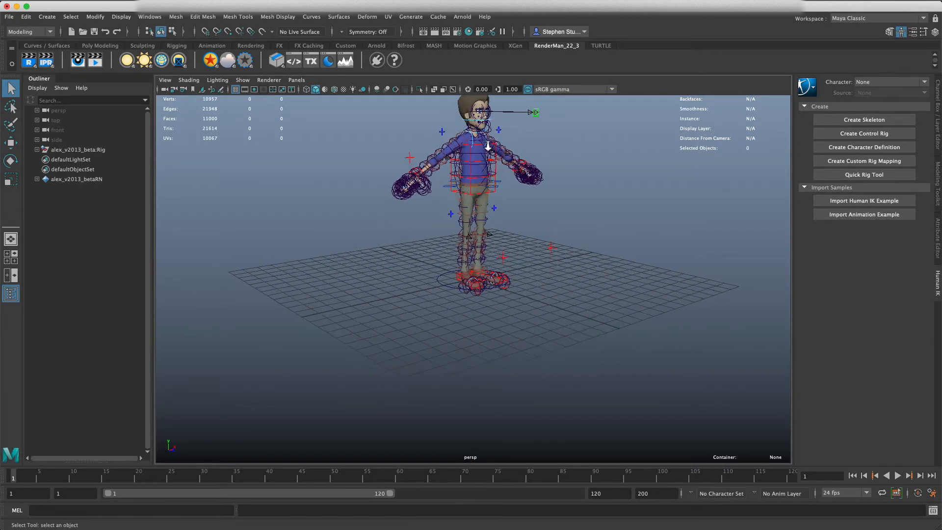
pyautogui.click(489, 126)
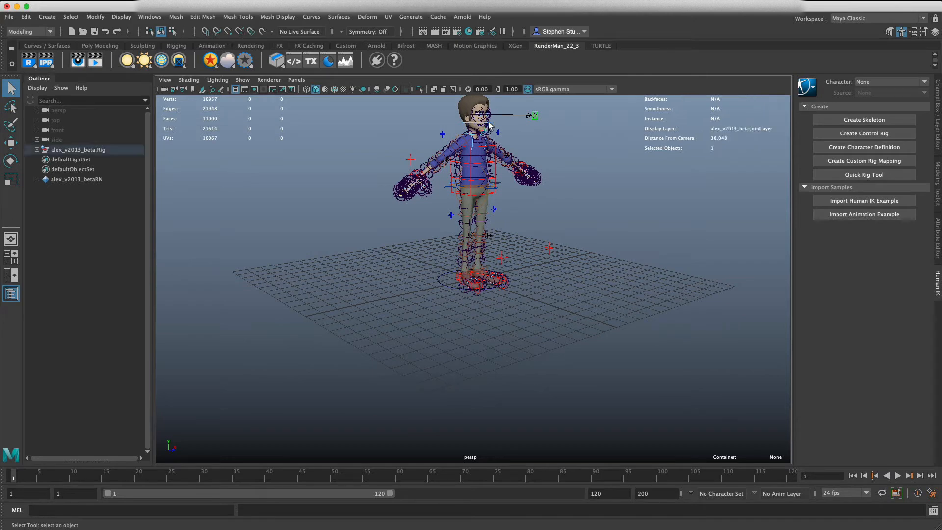
pyautogui.press('f')
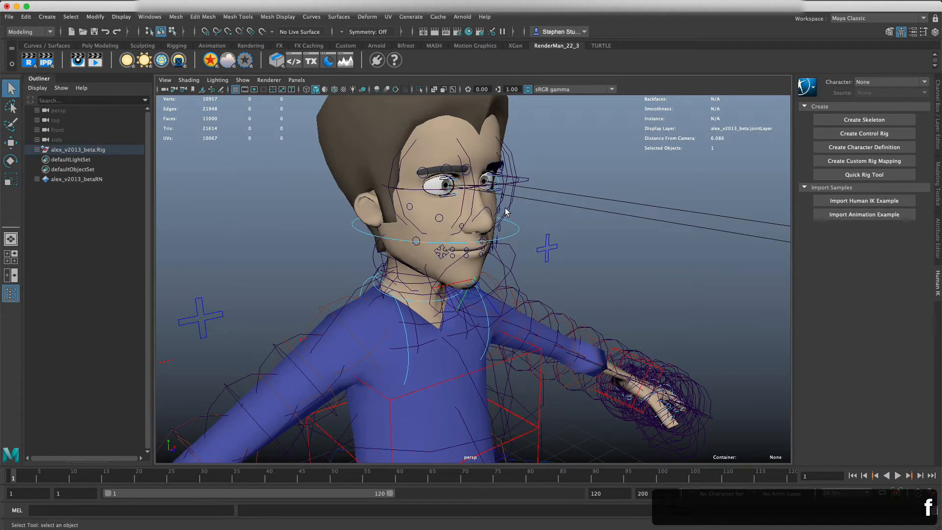
pyautogui.keyDown('alt'); pyautogui.moveTo(495, 224); pyautogui.dragTo(509, 211); pyautogui.keyUp('alt')
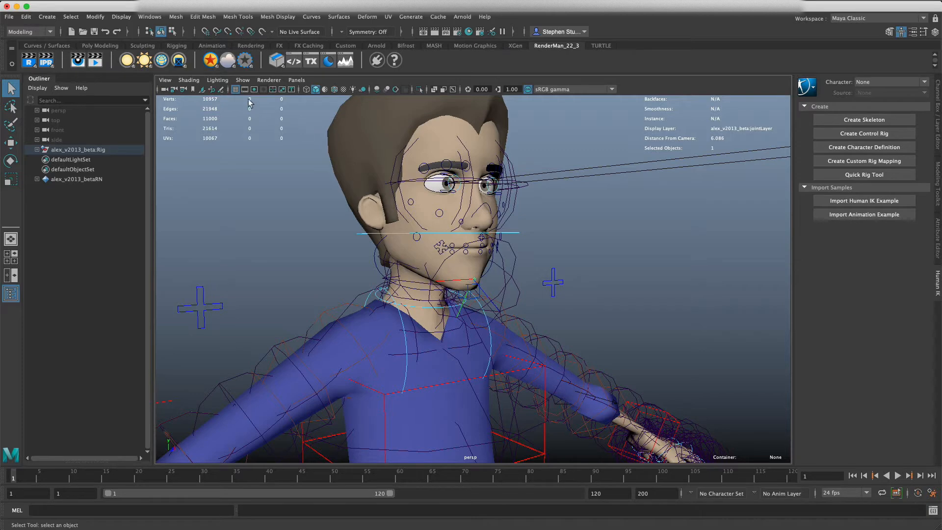
pyautogui.click(242, 81)
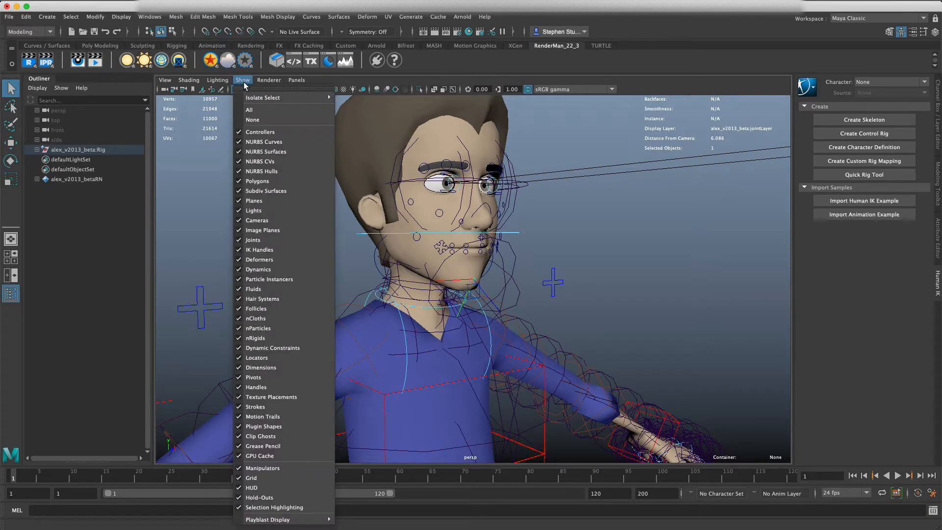
pyautogui.click(252, 120)
pyautogui.click(242, 80)
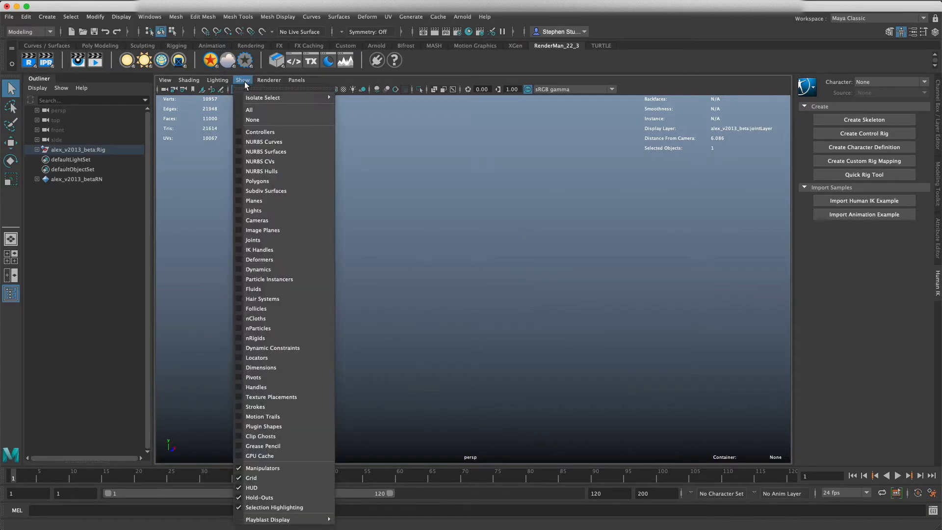
pyautogui.click(257, 181)
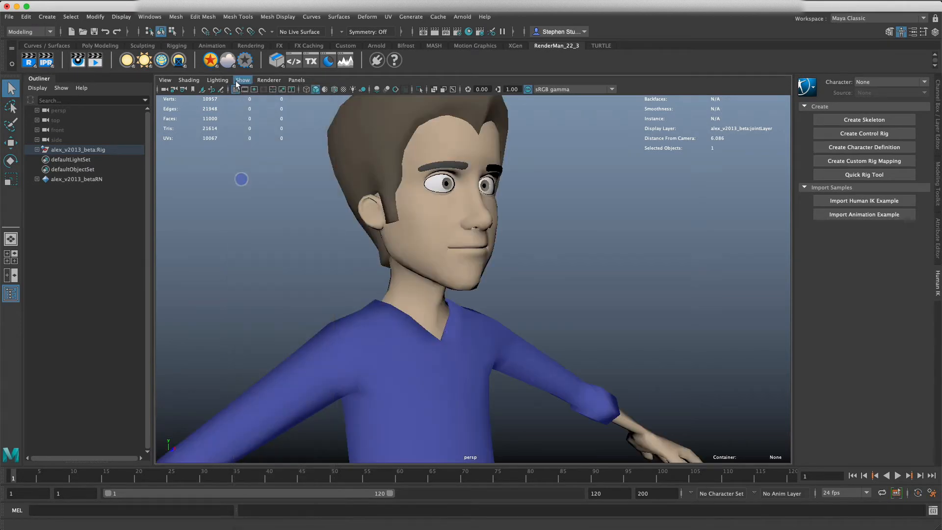
# - Turn on NURBS surfaces and NURBS curves in the viewport display and select the ring control around the character's head
pyautogui.click(237, 80)
pyautogui.click(247, 151)
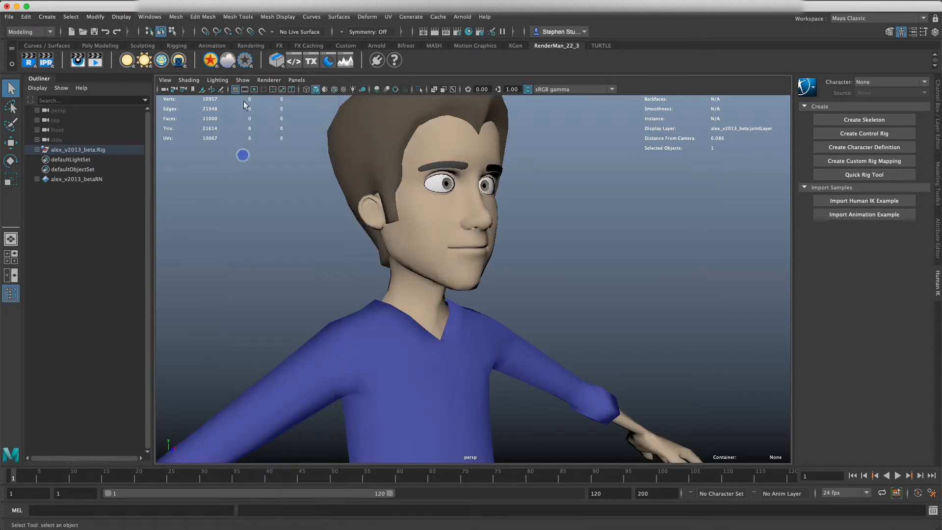
pyautogui.click(244, 82)
pyautogui.click(248, 142)
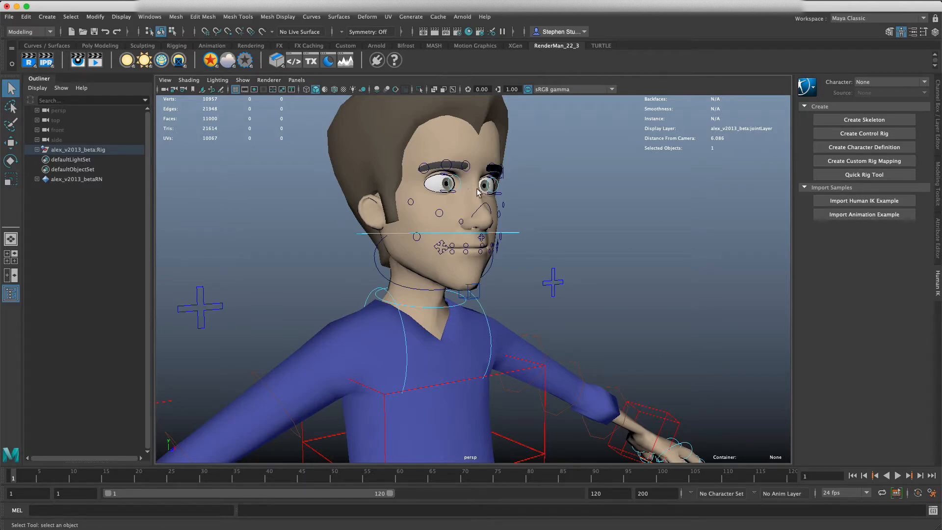
pyautogui.click(356, 236)
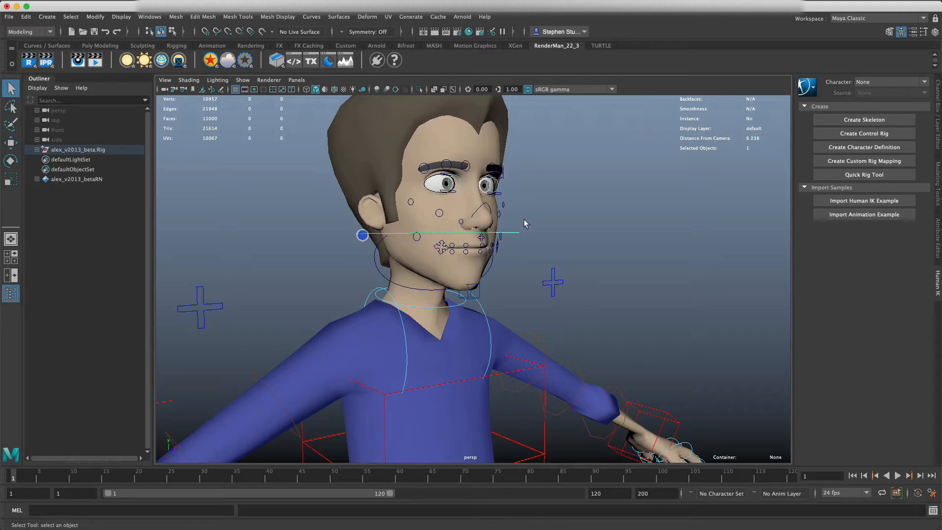
pyautogui.keyDown('alt'); pyautogui.moveTo(523, 219); pyautogui.dragTo(517, 251); pyautogui.keyUp('alt')
pyautogui.scroll(-5, 515, 234)
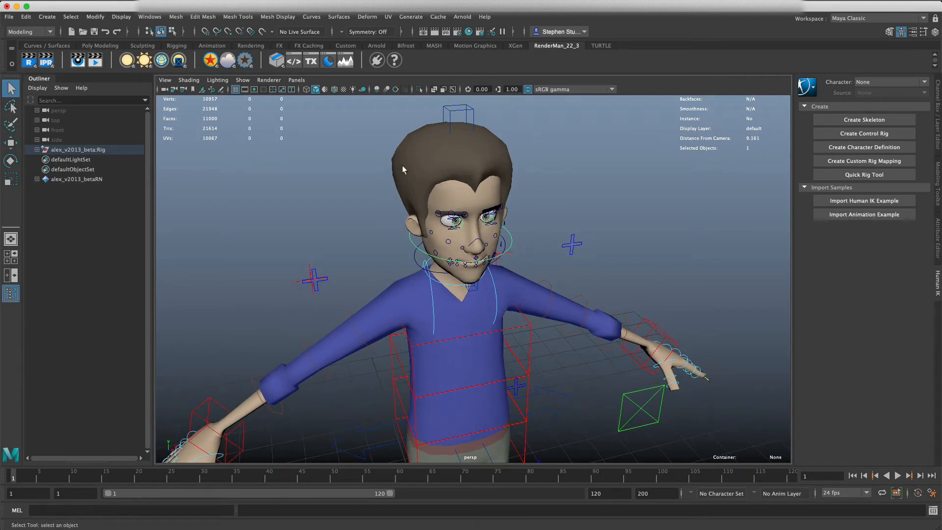
pyautogui.rightClick(95, 243)
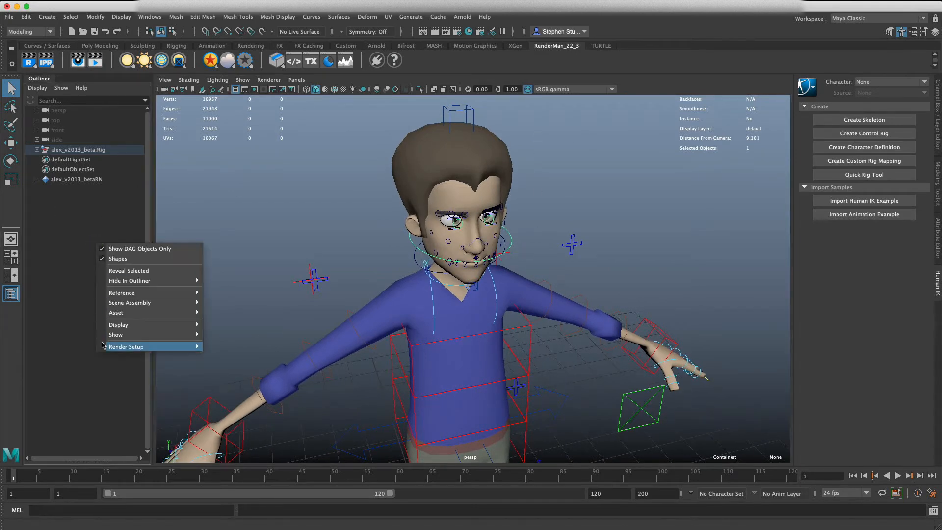
pyautogui.click(39, 316)
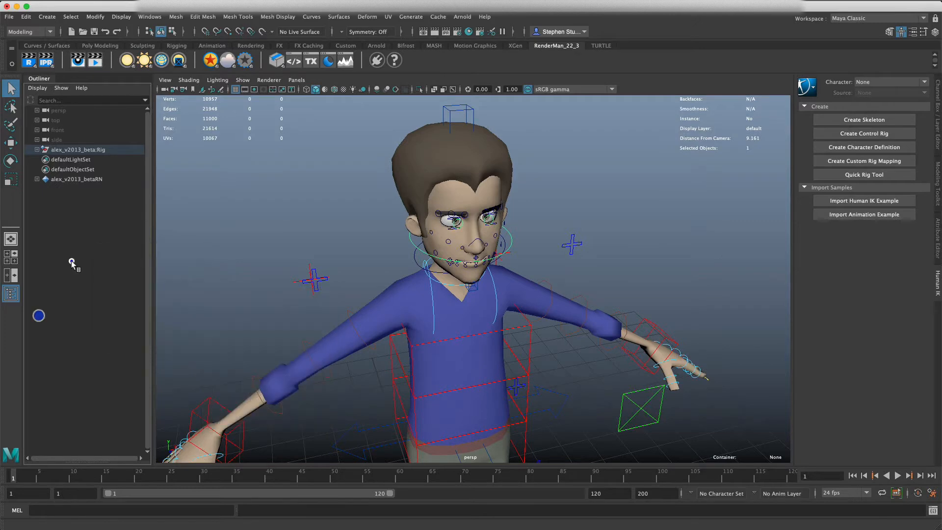
pyautogui.click(72, 261)
pyautogui.click(67, 212)
pyautogui.click(92, 199)
pyautogui.click(113, 176)
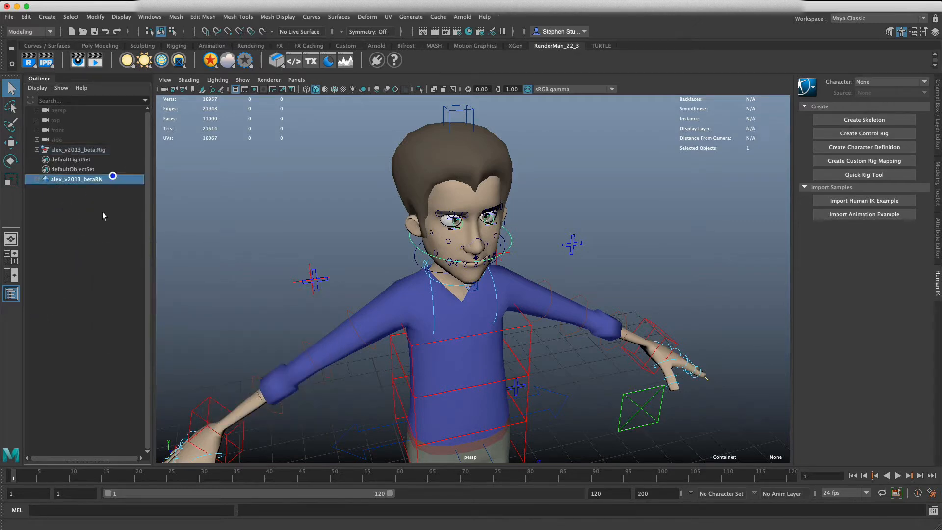
pyautogui.click(86, 220)
# - Reference alex_v2013_beta.mb a second time and dismiss the mental ray notice
pyautogui.rightClick(74, 218)
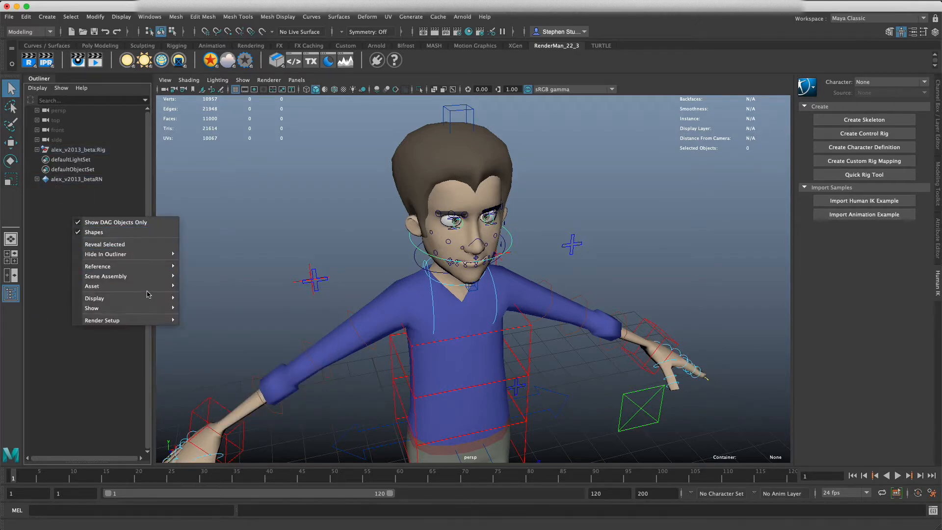
pyautogui.moveTo(138, 269)
pyautogui.click(211, 267)
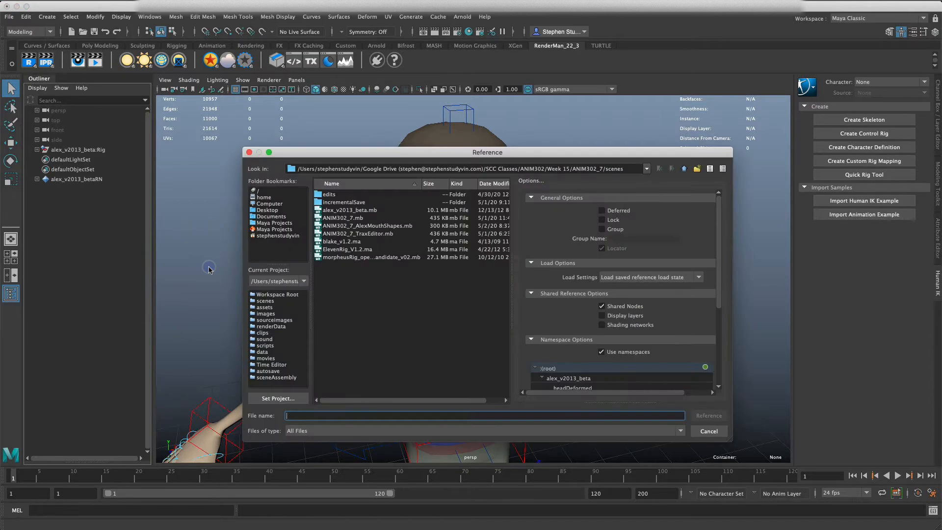
pyautogui.click(333, 210)
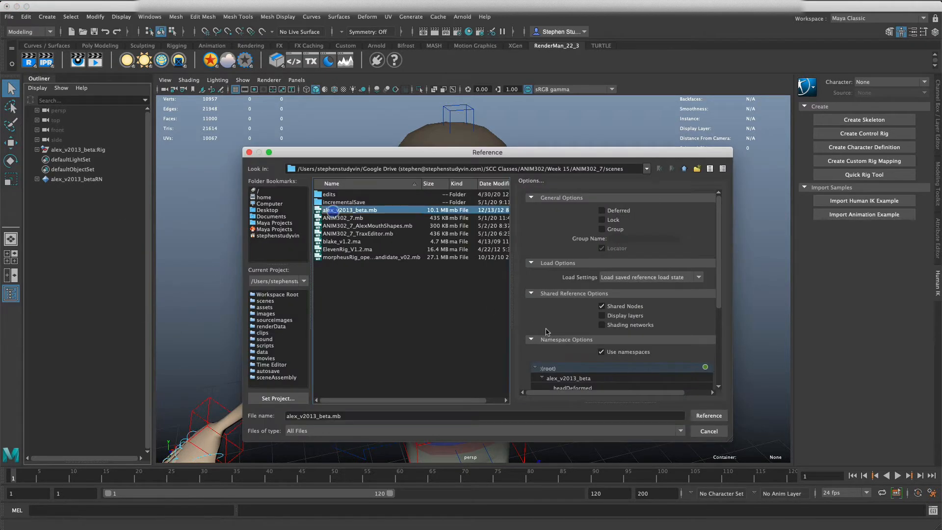
pyautogui.click(708, 416)
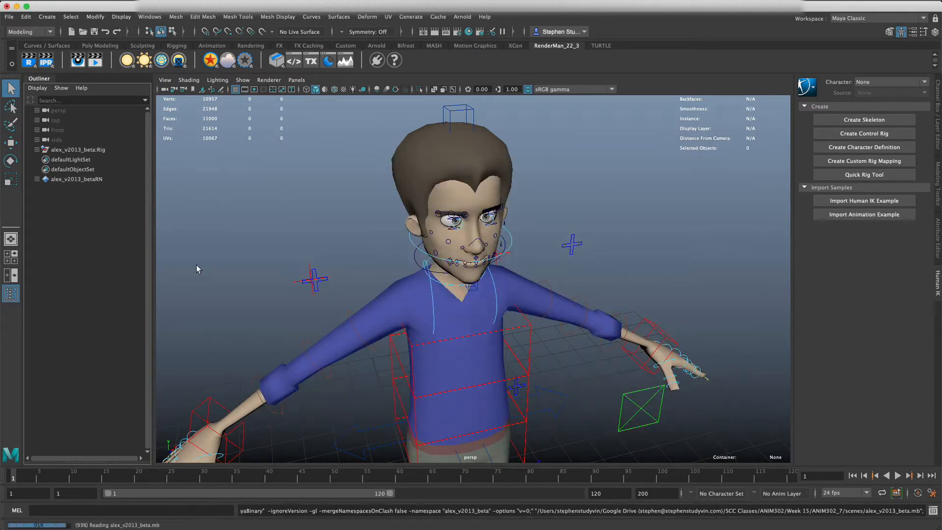
pyautogui.click(633, 371)
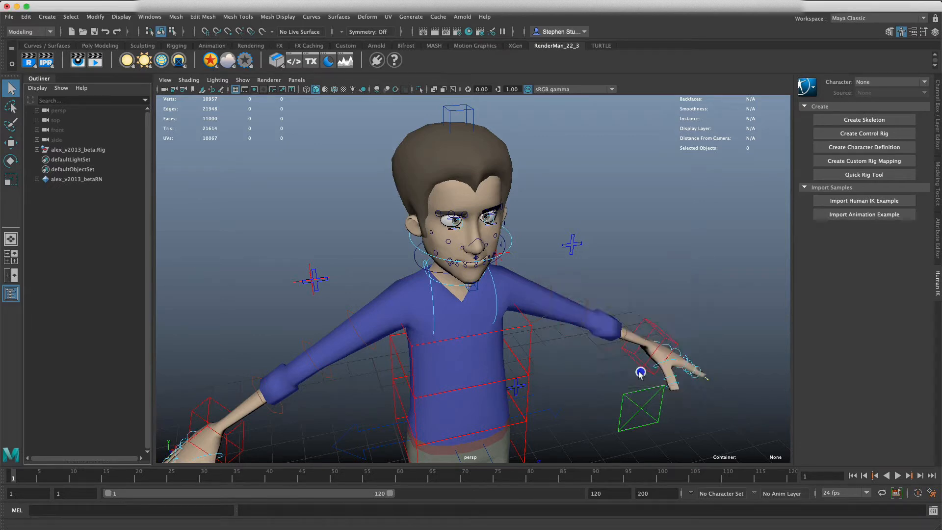
# - Move the second character away from the first by its ground ring control and rotate it about 248 degrees around Y
pyautogui.moveTo(452, 282)
pyautogui.keyDown('alt'); pyautogui.mouseDown()
pyautogui.moveTo(472, 271)
pyautogui.moveTo(447, 277)
pyautogui.mouseUp(); pyautogui.keyUp('alt')
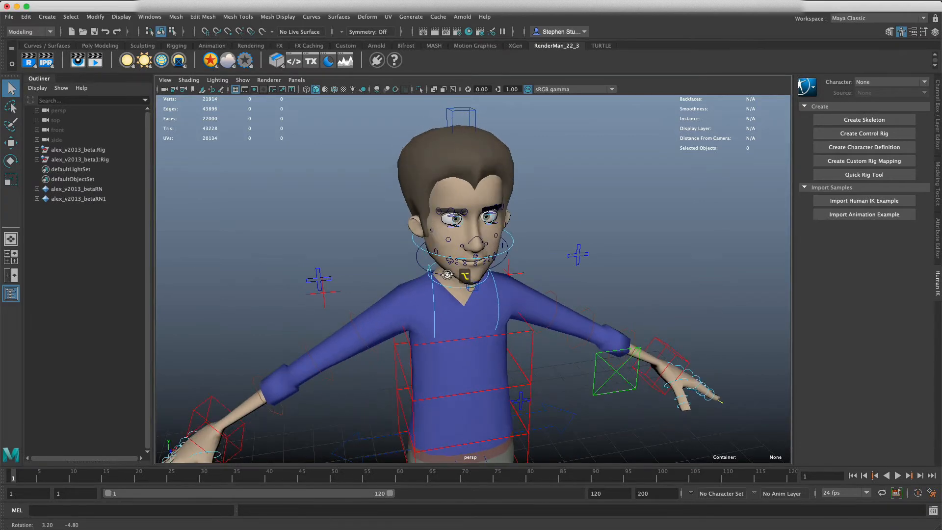
pyautogui.scroll(-5, 447, 278)
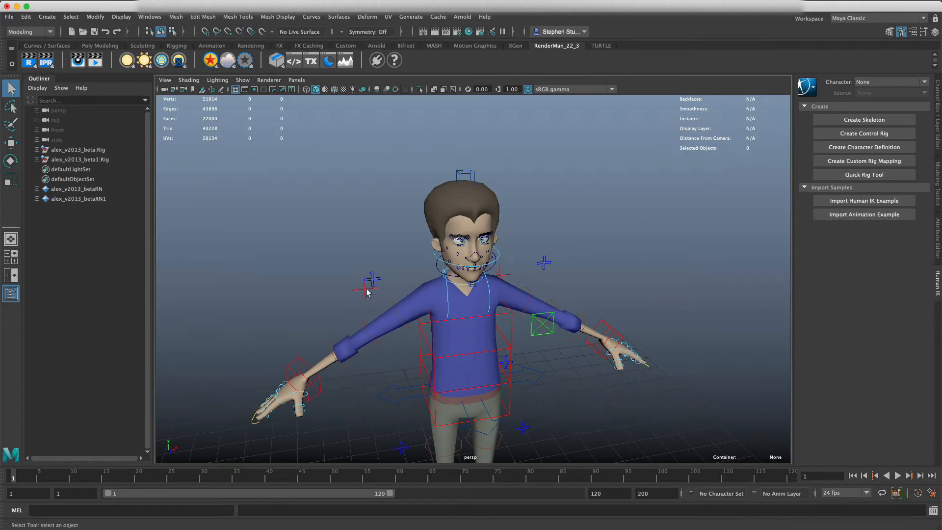
pyautogui.scroll(-5, 370, 286)
pyautogui.keyDown('alt'); pyautogui.moveTo(550, 431); pyautogui.dragTo(510, 435); pyautogui.keyUp('alt')
pyautogui.click(509, 436)
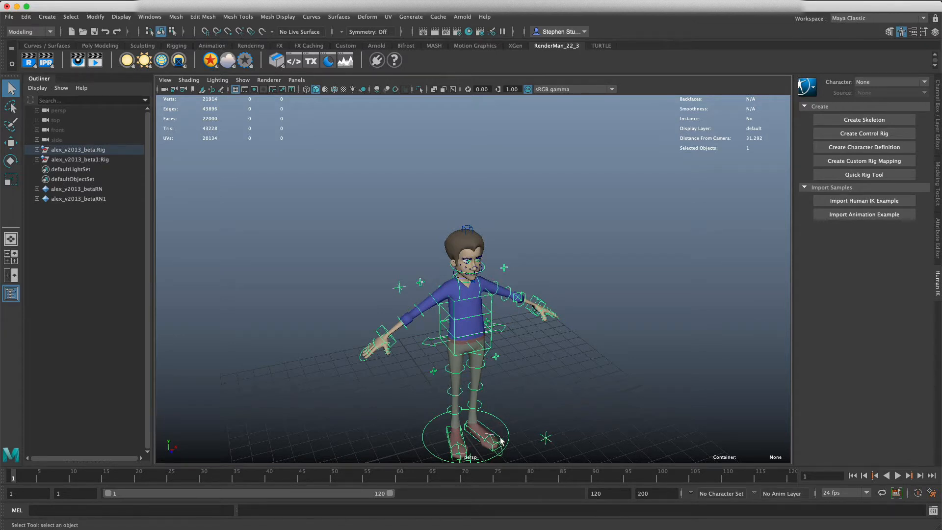
pyautogui.press('w')
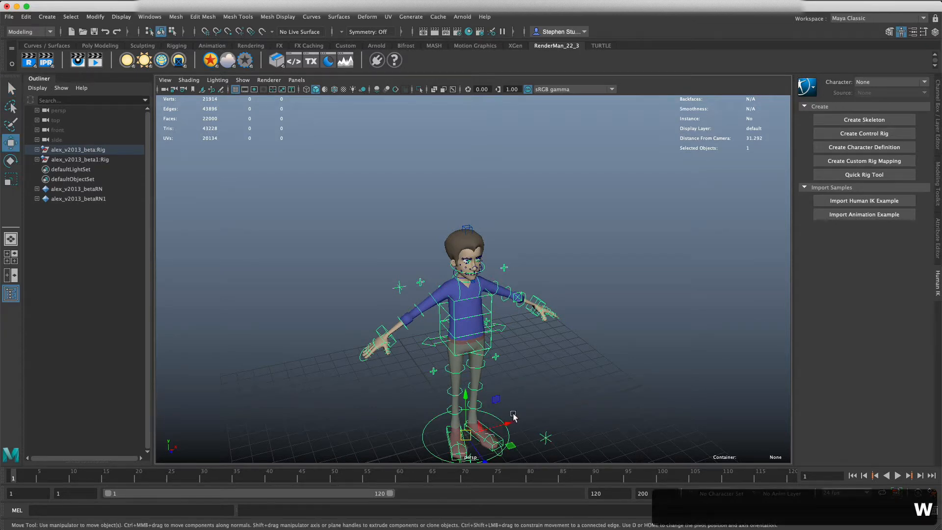
pyautogui.click(554, 412)
pyautogui.click(500, 431)
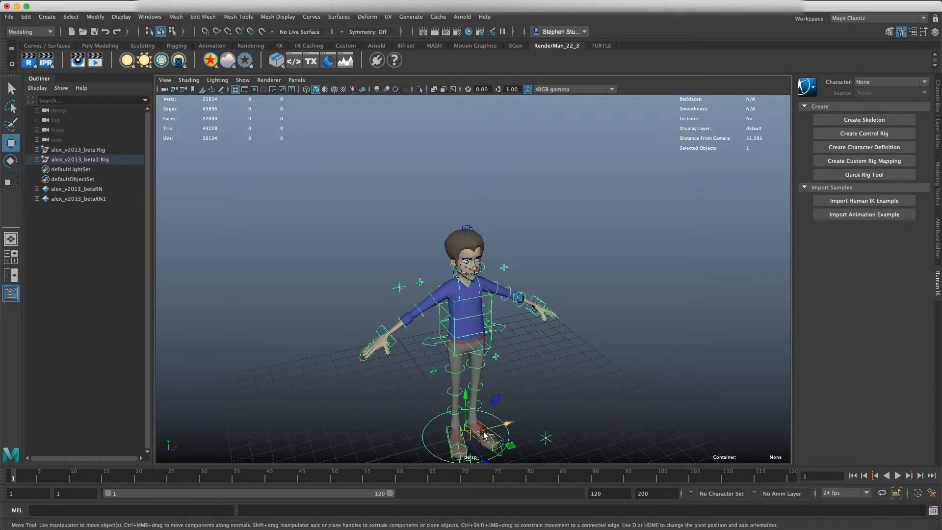
pyautogui.moveTo(483, 433); pyautogui.dragTo(432, 391)
pyautogui.press('e')
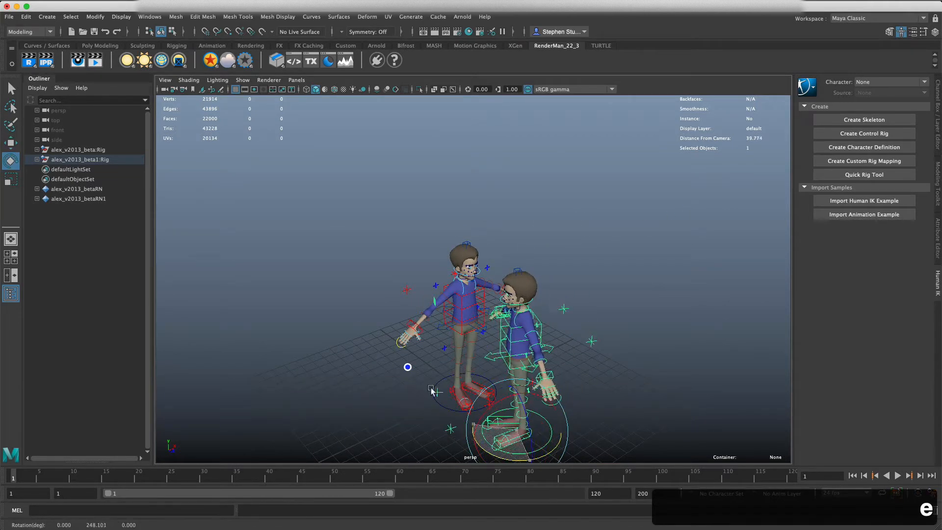
# - Rotate the second character to about 198 degrees around Y and shift it along the ground relative to the first character
pyautogui.moveTo(468, 445)
pyautogui.mouseDown()
pyautogui.moveTo(459, 446)
pyautogui.moveTo(471, 443)
pyautogui.mouseUp()
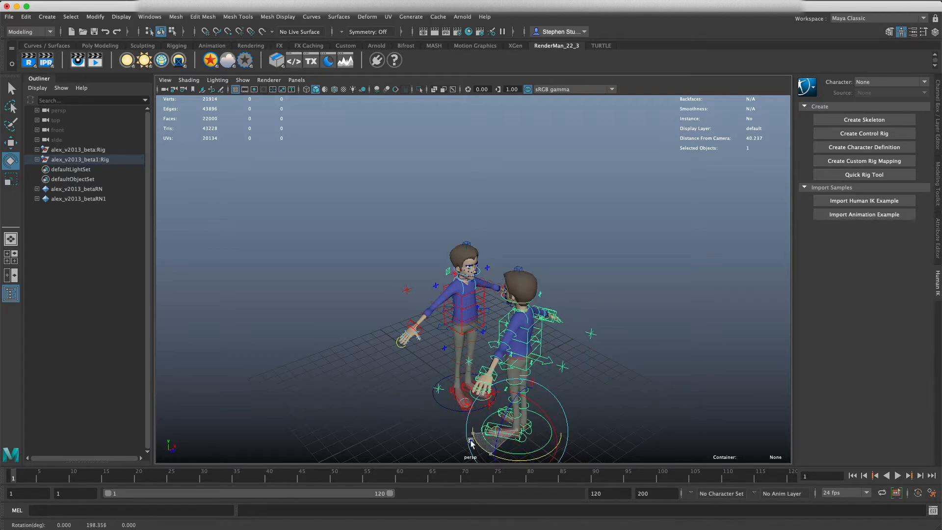
pyautogui.press('w')
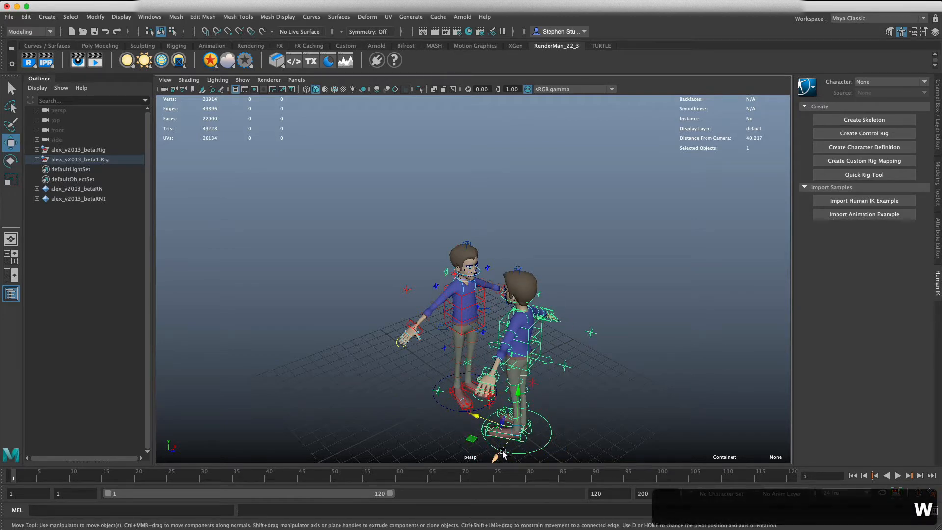
pyautogui.moveTo(505, 456); pyautogui.dragTo(515, 430)
pyautogui.keyDown('alt'); pyautogui.moveTo(565, 390); pyautogui.dragTo(546, 389); pyautogui.keyUp('alt')
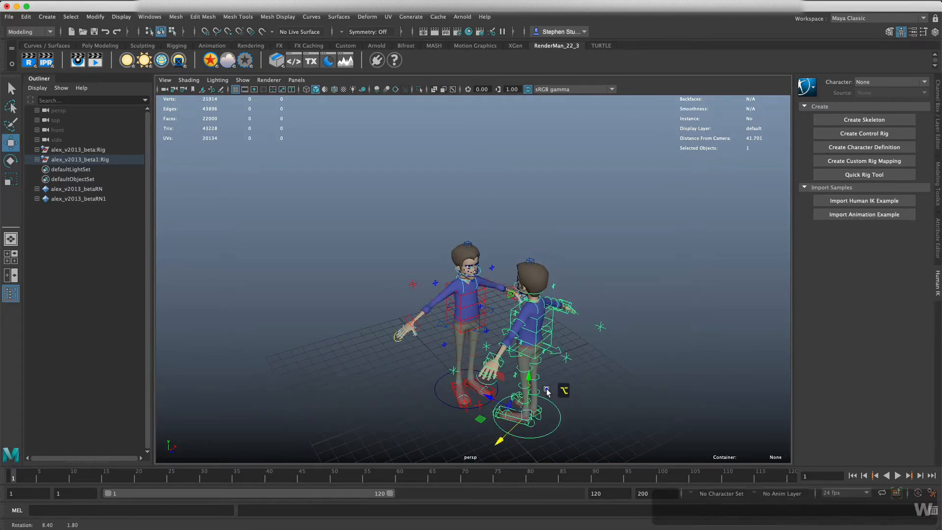
# - Create a standard camera and select it in the Outliner
pyautogui.click(47, 16)
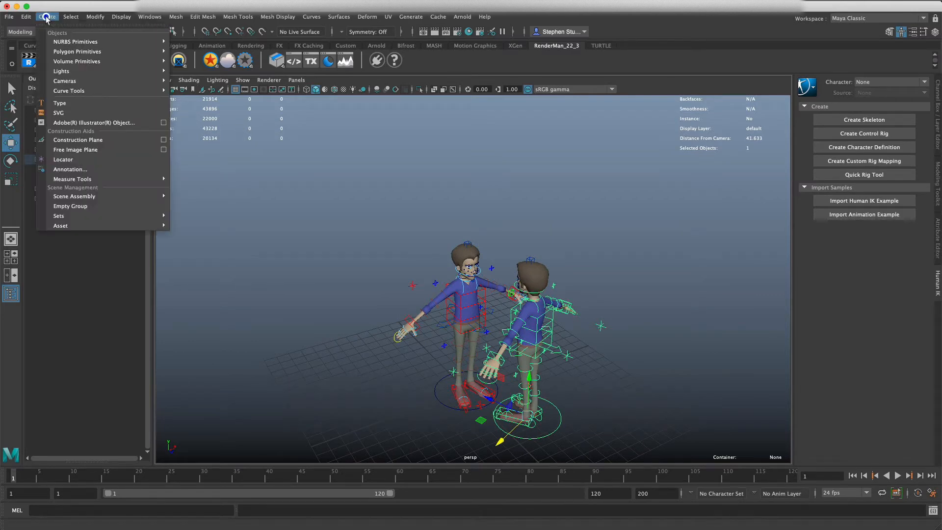
pyautogui.moveTo(114, 84)
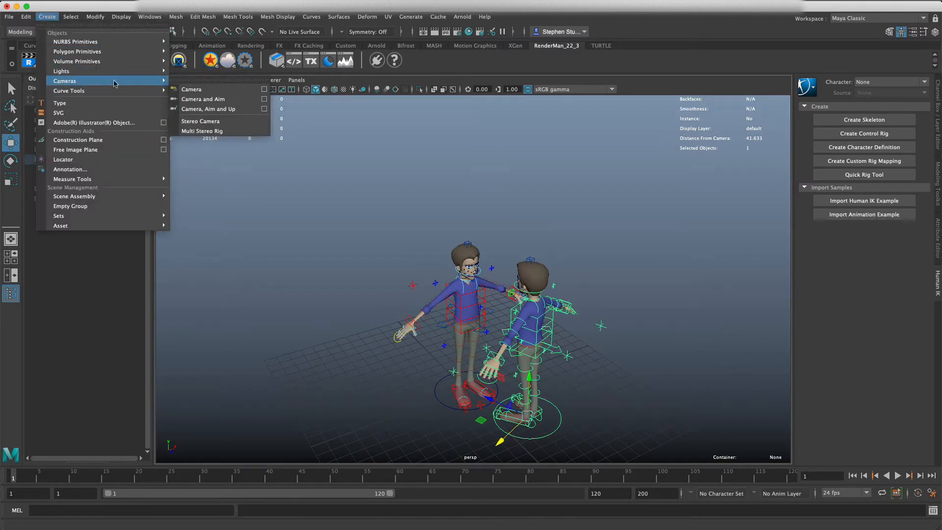
pyautogui.click(194, 89)
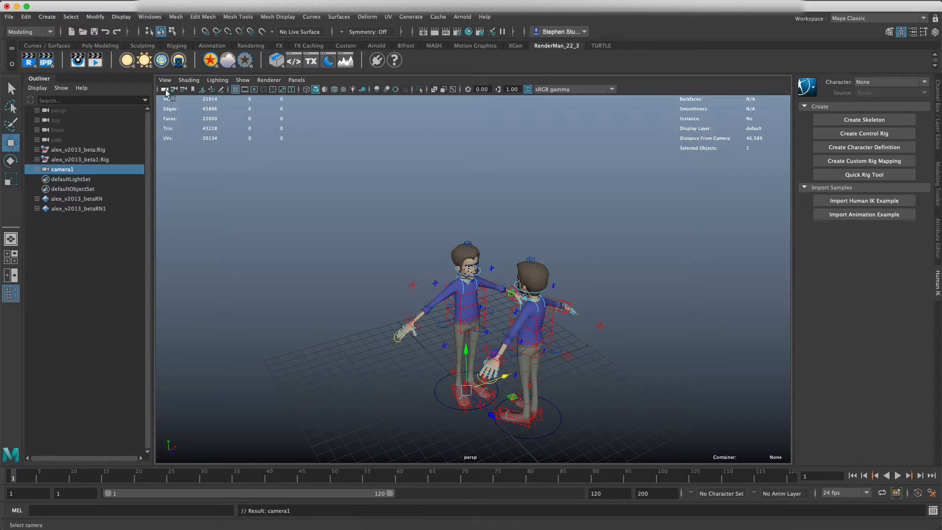
pyautogui.click(62, 165)
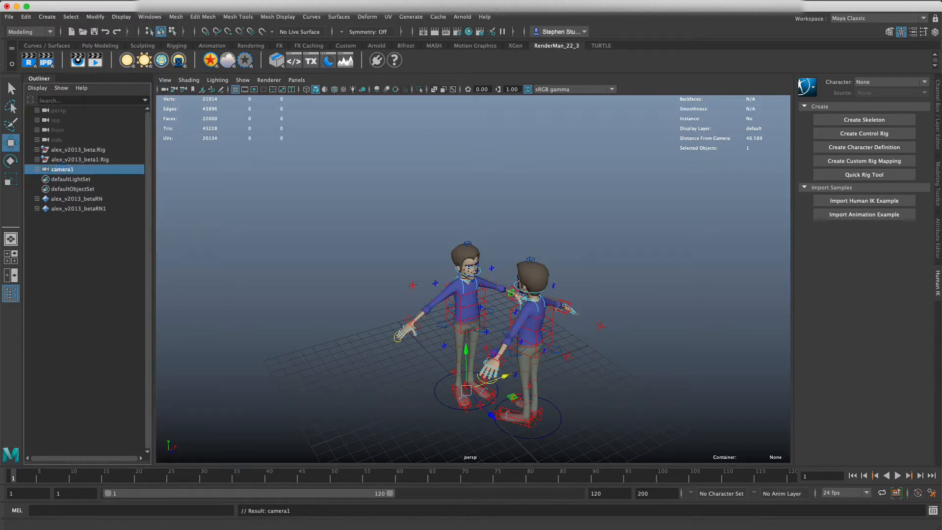
# - Rename the camera's transform node to ShotCamera1 in the Attribute Editor
pyautogui.click(937, 233)
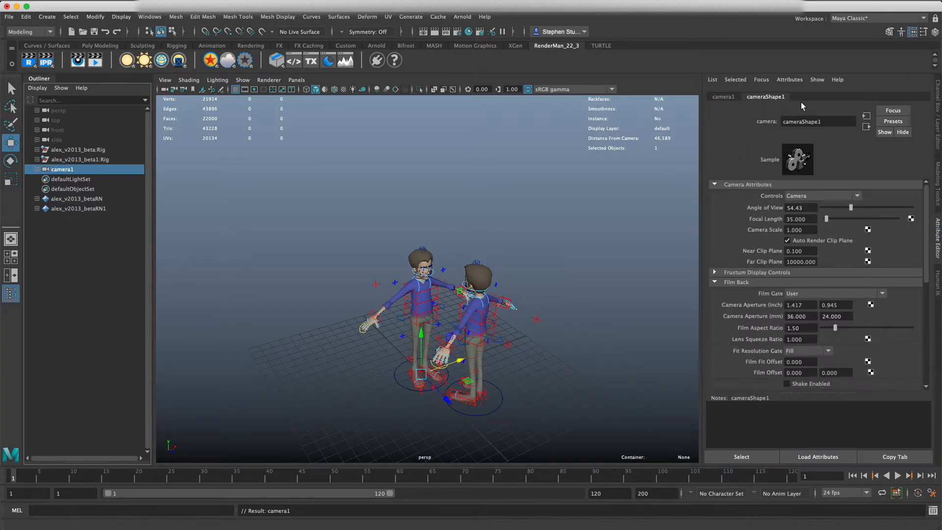
pyautogui.click(722, 97)
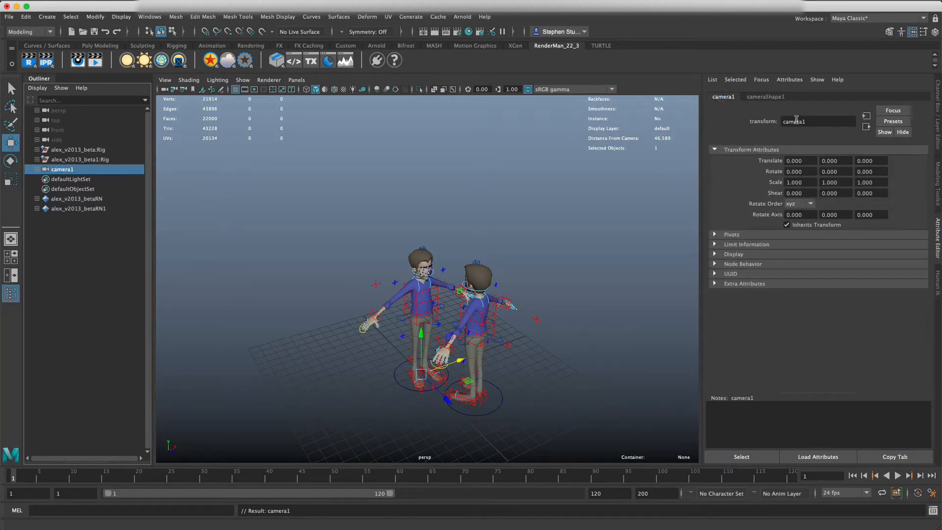
pyautogui.click(781, 122)
pyautogui.write('Shot')
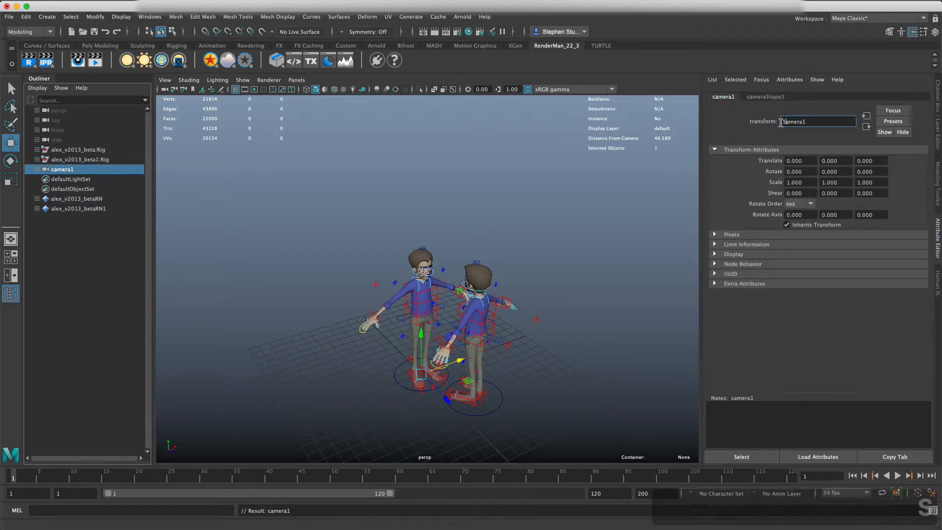
pyautogui.press('Delete')
pyautogui.write('C')
pyautogui.press('Return')
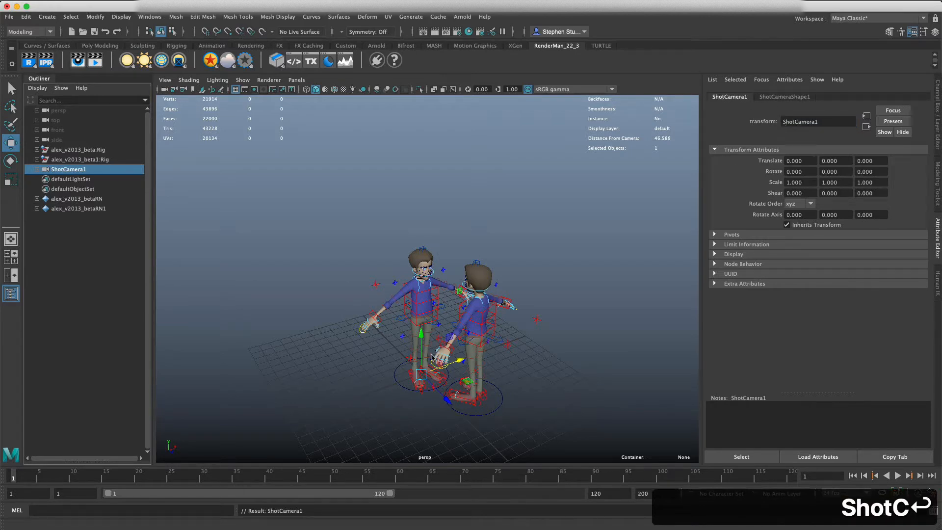
# - Move ShotCamera1 up and forward to about -2.264, 9.775, 4.290 and frame it in the perspective view
pyautogui.moveTo(422, 347); pyautogui.dragTo(429, 246)
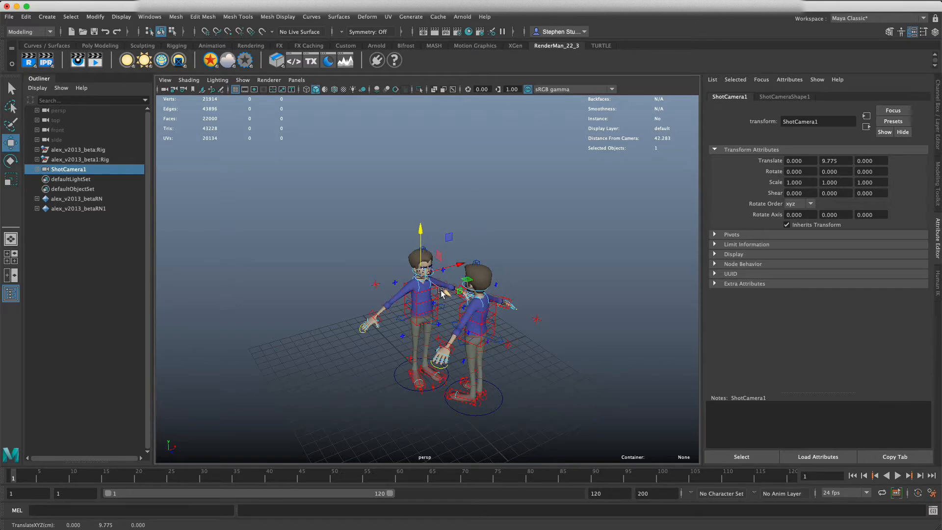
pyautogui.moveTo(440, 296); pyautogui.dragTo(461, 294)
pyautogui.press('f')
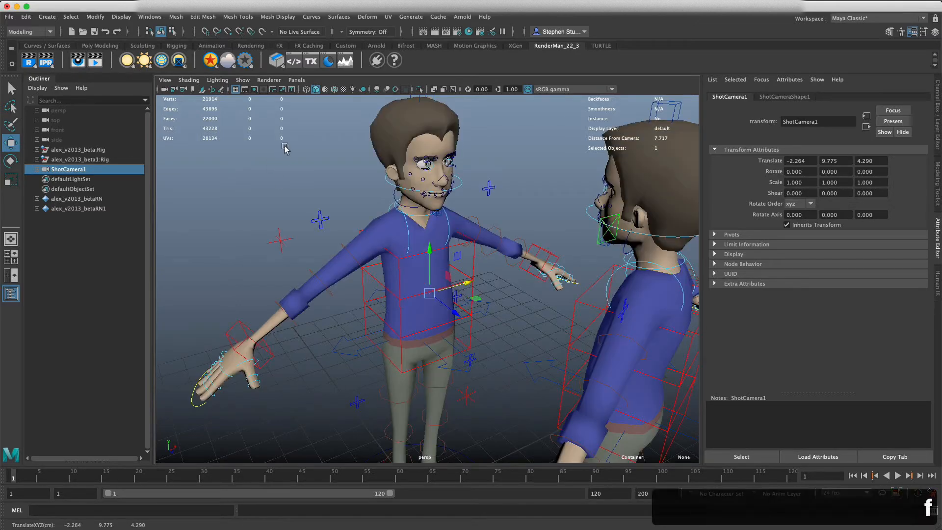
# - Turn on camera display in the perspective view and rotate ShotCamera1 to about -25 degrees around Y
pyautogui.click(241, 80)
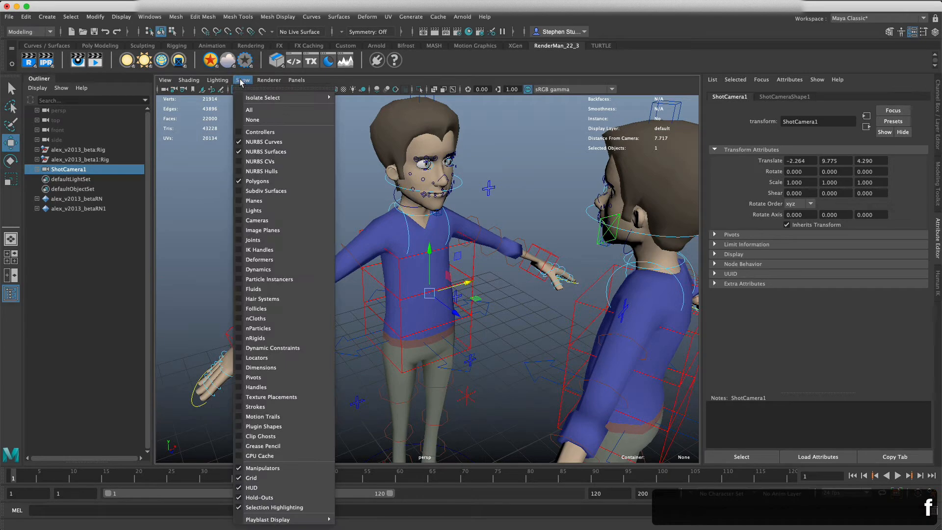
pyautogui.click(256, 220)
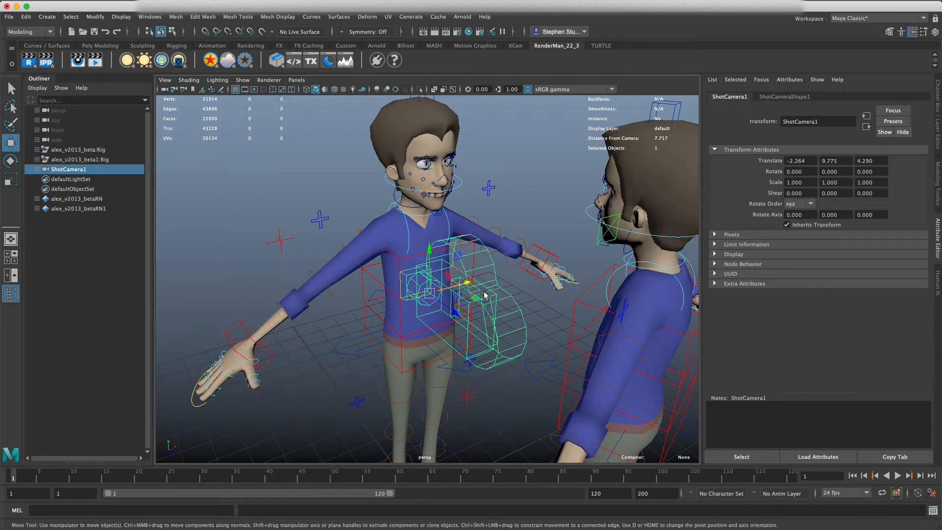
pyautogui.press('e')
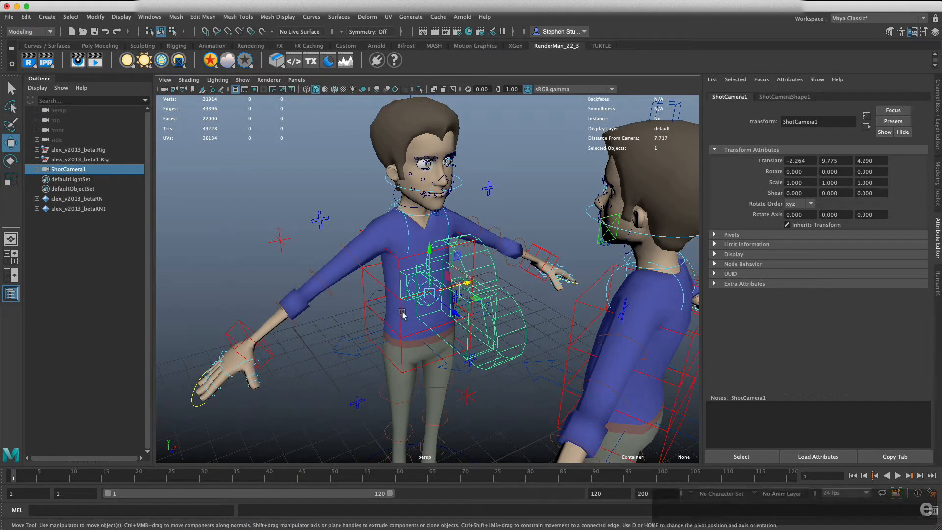
pyautogui.moveTo(432, 313); pyautogui.dragTo(393, 314)
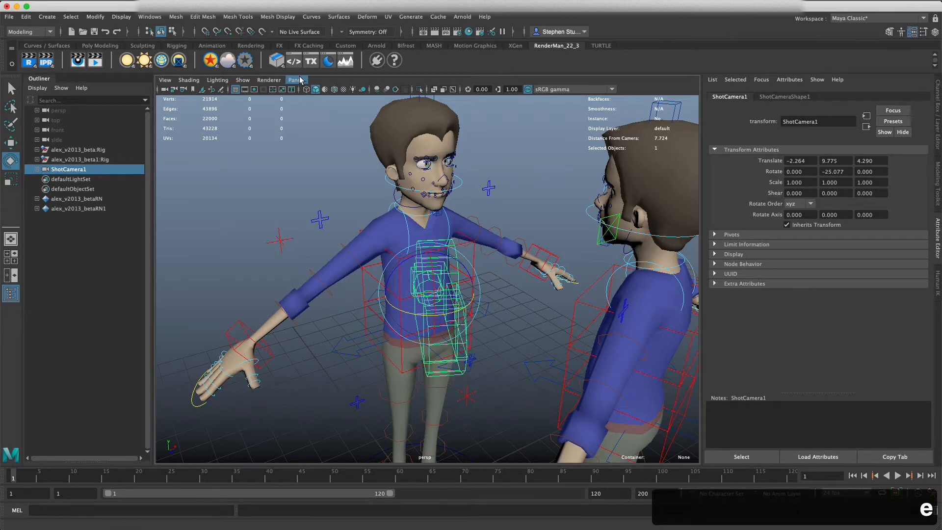
# - Switch to two side-by-side views and look through ShotCamera1 in the one showing the front view
pyautogui.click(17, 273)
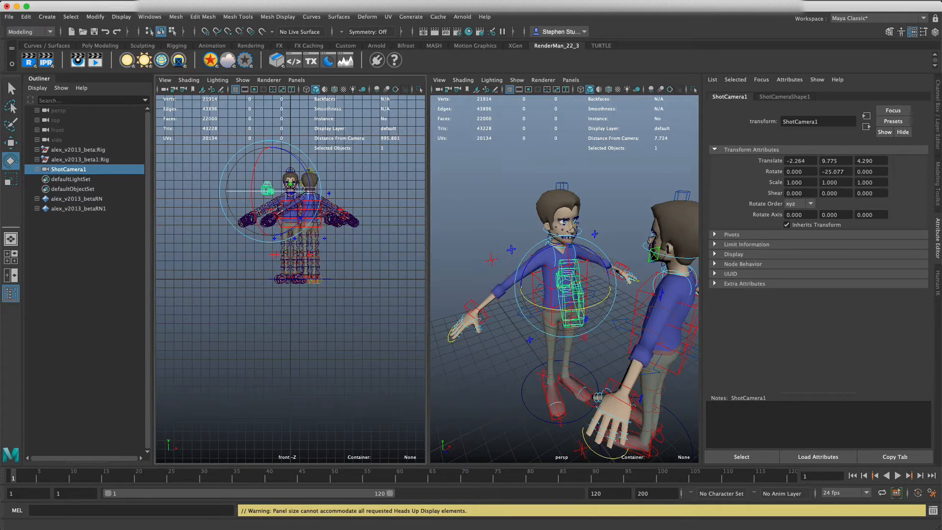
pyautogui.click(570, 80)
pyautogui.moveTo(587, 92)
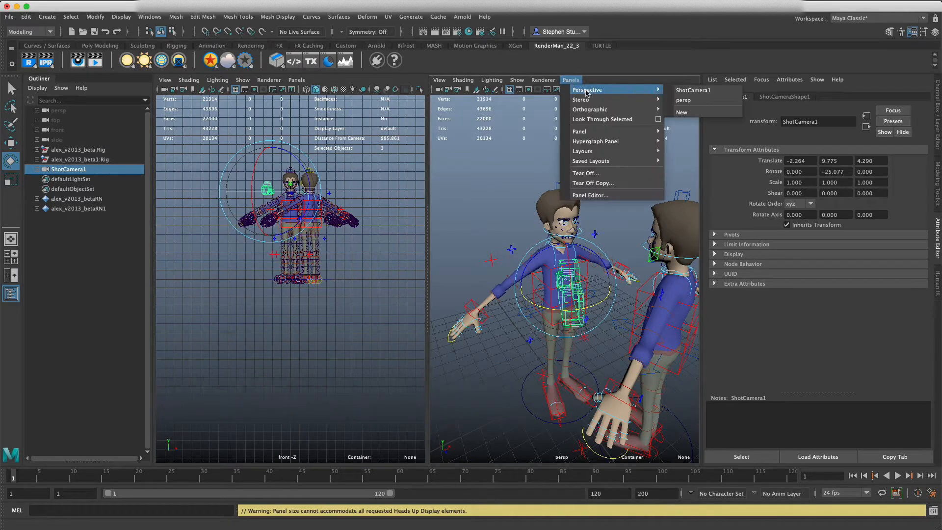
pyautogui.click(593, 65)
pyautogui.click(297, 80)
pyautogui.moveTo(333, 90)
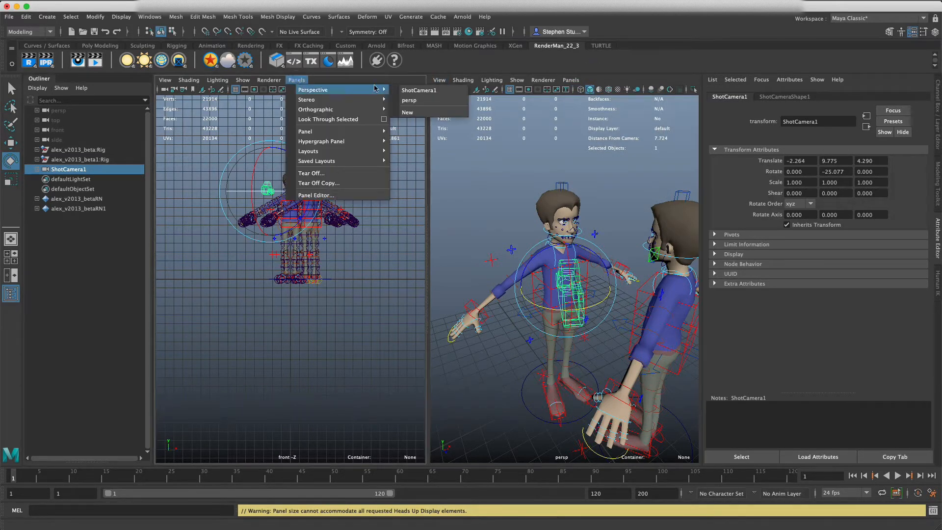
pyautogui.click(436, 90)
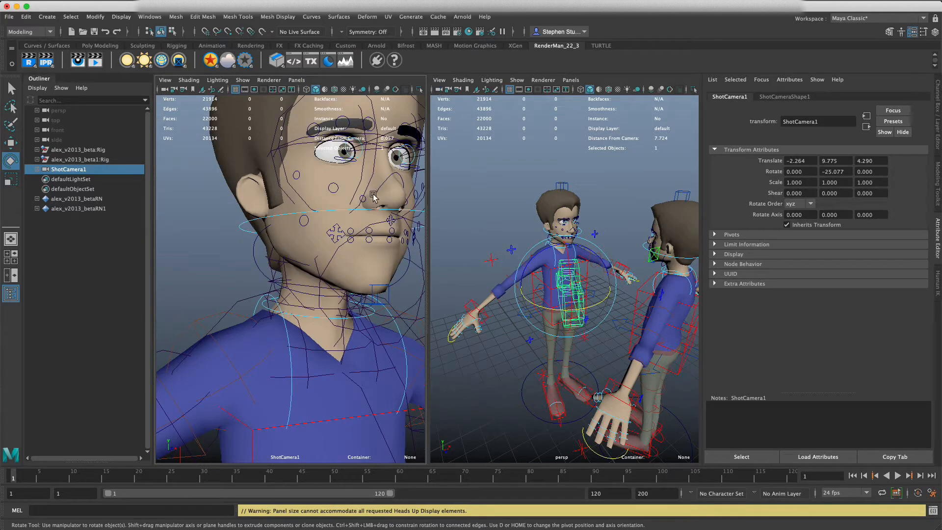
# - Tilt ShotCamera1 to about -10.8, -21.1 degrees, turn on its resolution gate and raise it to about 11.164 in Y
pyautogui.keyDown('alt'); pyautogui.moveTo(375, 196); pyautogui.dragTo(368, 199); pyautogui.keyUp('alt')
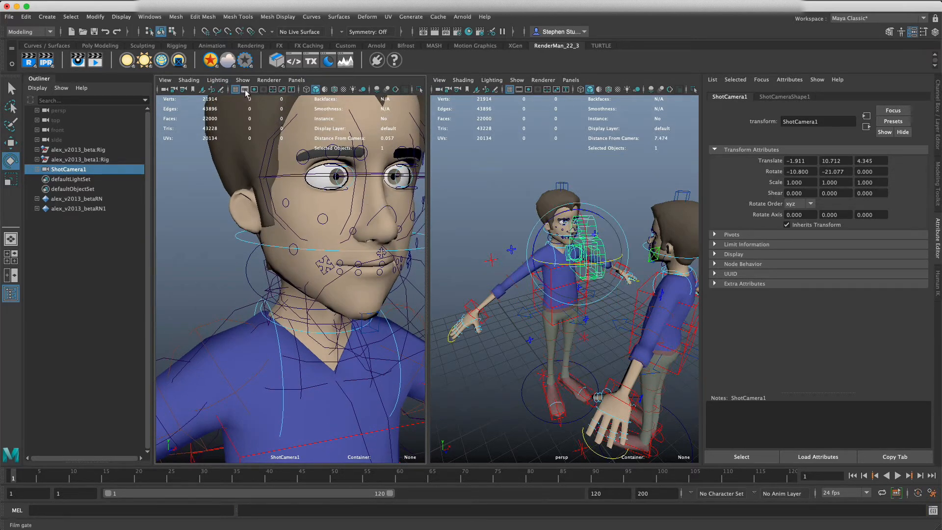
pyautogui.click(255, 90)
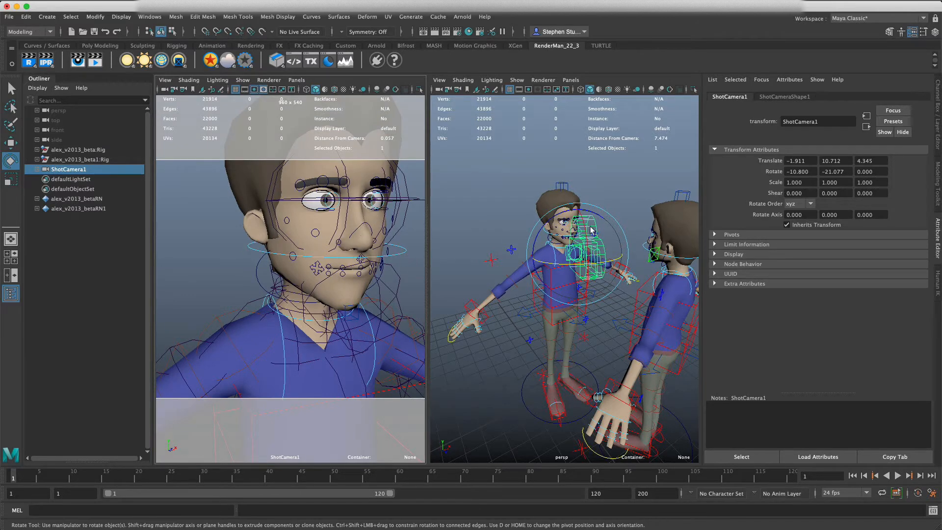
pyautogui.press('w')
pyautogui.moveTo(576, 238); pyautogui.dragTo(576, 221)
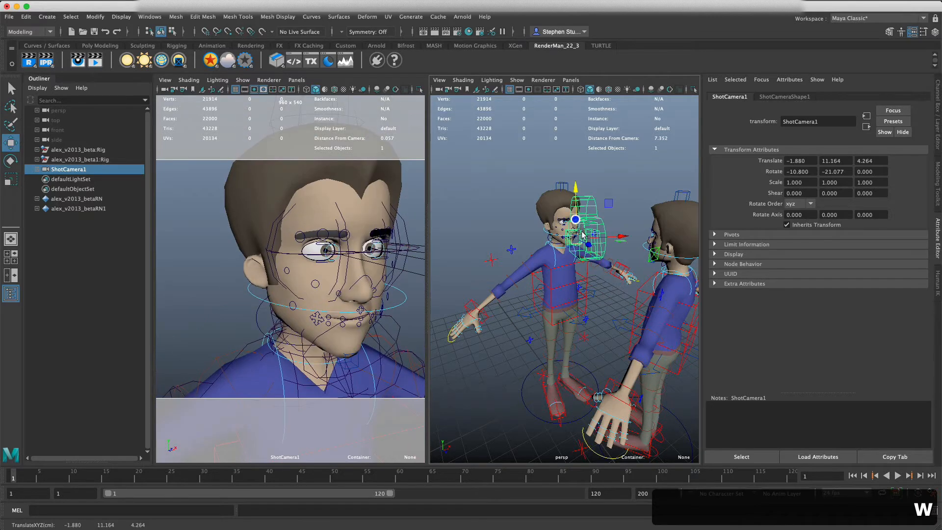
# - Widen the ShotCamera1 view and pull the camera back from the first character to about -2.222, 10.772, 7.859
pyautogui.moveTo(426, 259); pyautogui.dragTo(557, 238)
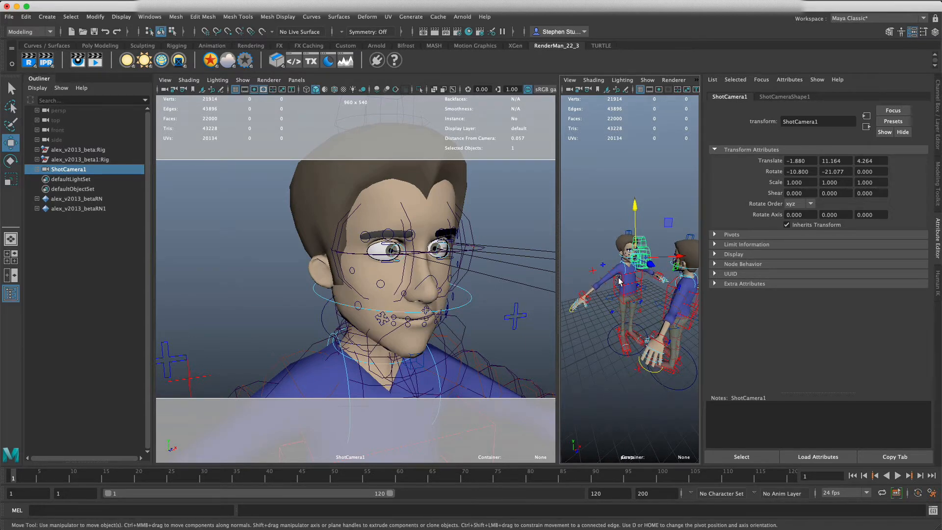
pyautogui.moveTo(670, 255); pyautogui.dragTo(561, 315)
pyautogui.keyDown('alt'); pyautogui.moveTo(657, 331); pyautogui.dragTo(614, 330); pyautogui.keyUp('alt')
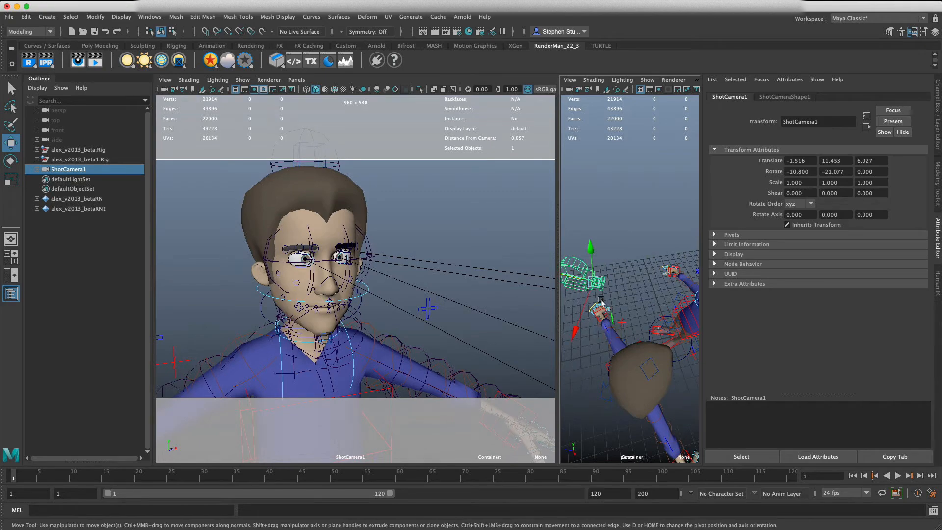
pyautogui.keyDown('alt'); pyautogui.moveTo(678, 303); pyautogui.dragTo(648, 296); pyautogui.keyUp('alt')
pyautogui.moveTo(590, 304); pyautogui.dragTo(528, 335)
pyautogui.moveTo(583, 275); pyautogui.dragTo(584, 304)
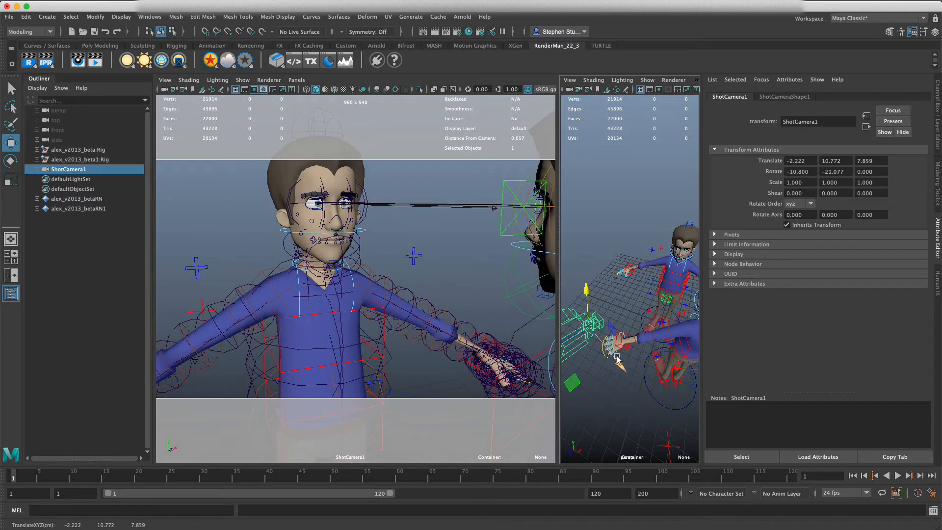
# - Shift ShotCamera1 sideways to about -1.811 in X, rotate it to about -18.3 degrees around Y and raise it slightly
pyautogui.moveTo(619, 363); pyautogui.dragTo(628, 374)
pyautogui.keyDown('alt'); pyautogui.moveTo(628, 374); pyautogui.dragTo(599, 367); pyautogui.keyUp('alt')
pyautogui.press('e')
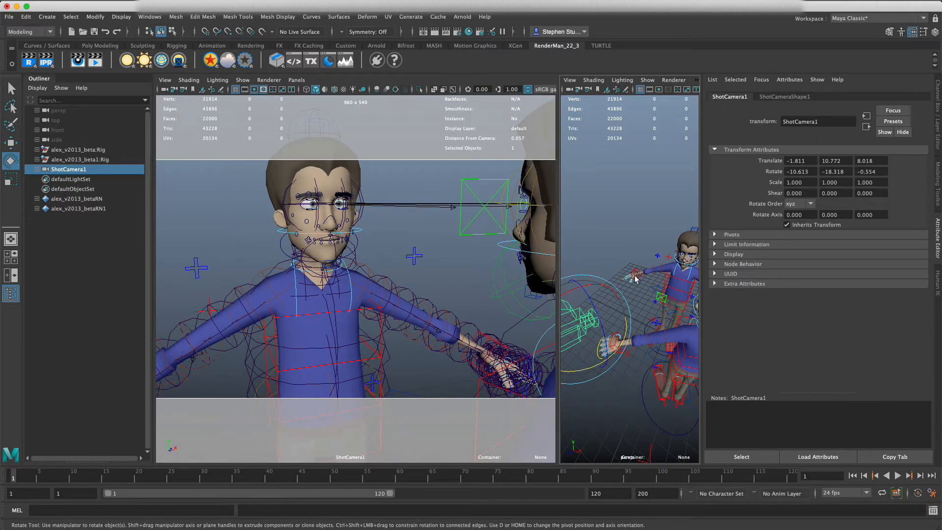
pyautogui.press('w')
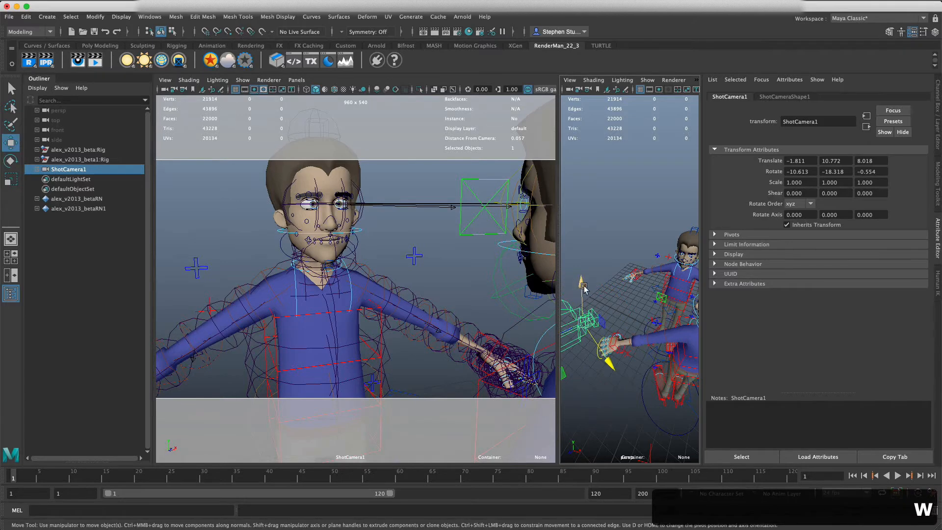
pyautogui.moveTo(583, 286)
pyautogui.mouseDown()
pyautogui.moveTo(584, 268)
pyautogui.moveTo(599, 293)
pyautogui.mouseUp()
# - Widen ShotCamera1's angle of view to 71.29, then move it and rotate it to about -10.6, -17.6, -0.7 degrees
pyautogui.click(784, 97)
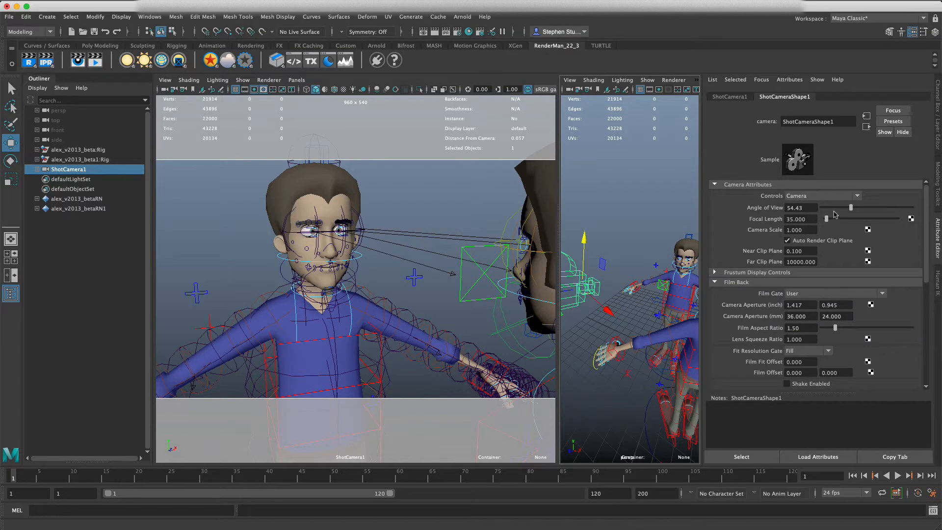
pyautogui.moveTo(857, 208); pyautogui.dragTo(859, 209)
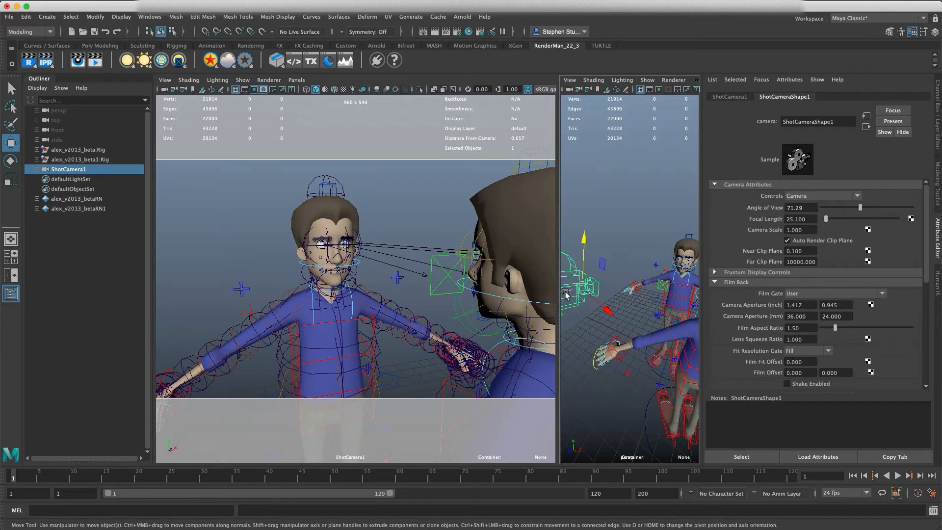
pyautogui.moveTo(566, 294); pyautogui.dragTo(620, 317)
pyautogui.press('e')
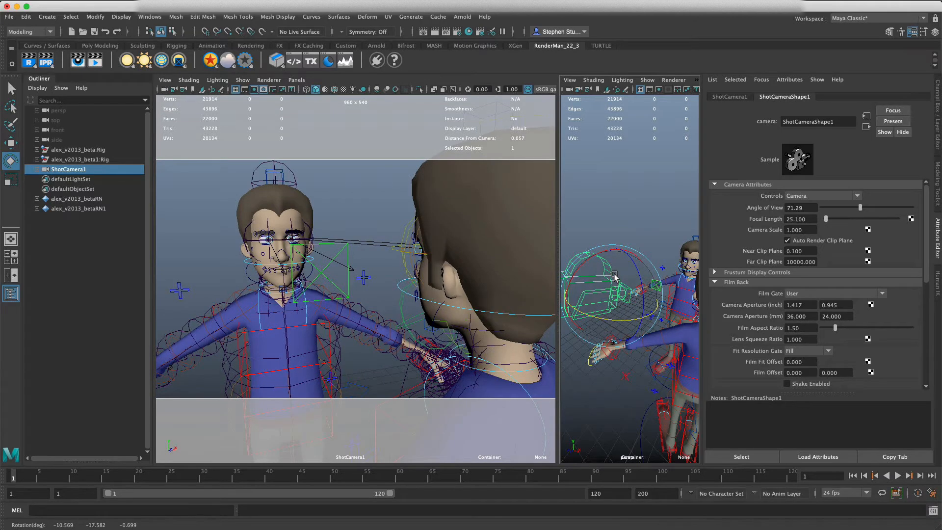
# - Move ShotCamera1 closer, beside the second character's head, to about -0.046, 10.564, 6.385
pyautogui.press('w')
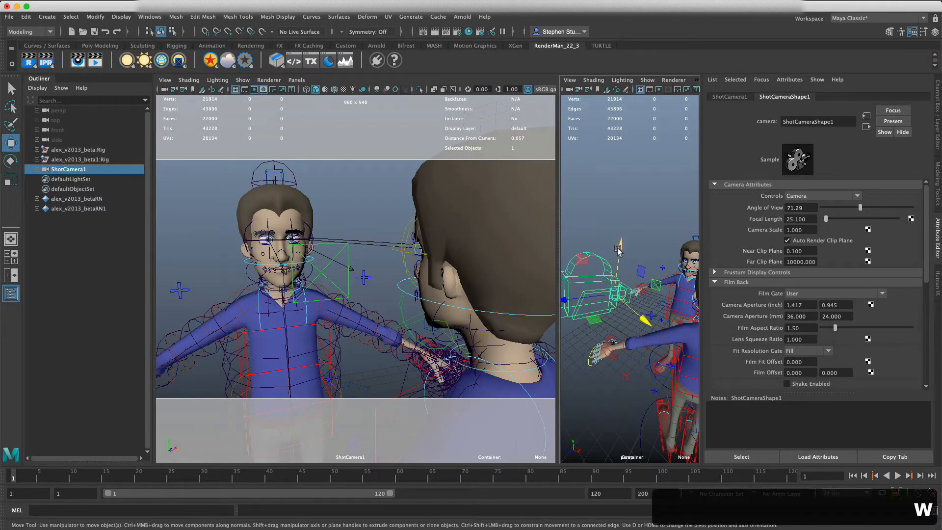
pyautogui.moveTo(620, 254); pyautogui.dragTo(620, 258)
pyautogui.moveTo(581, 310); pyautogui.dragTo(640, 282)
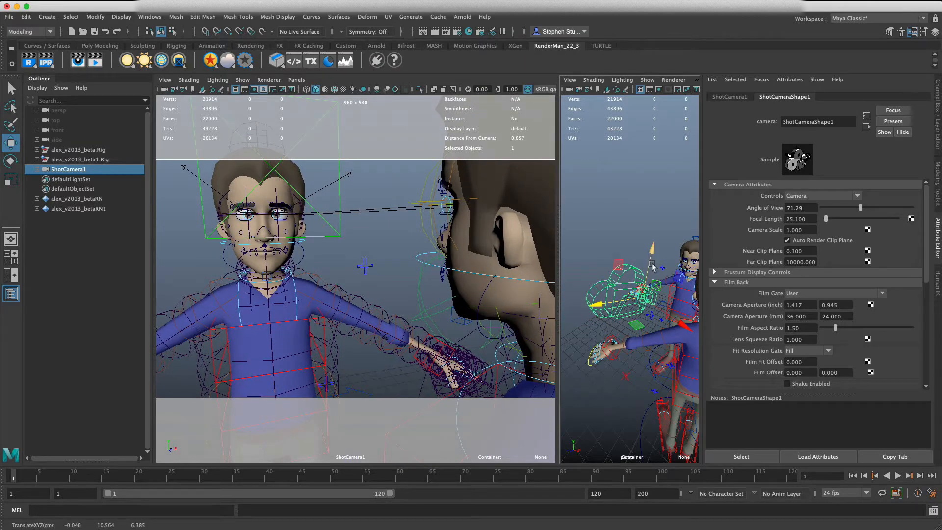
# - Hide all object types in the ShotCamera1 viewport and show only polygons
pyautogui.click(242, 80)
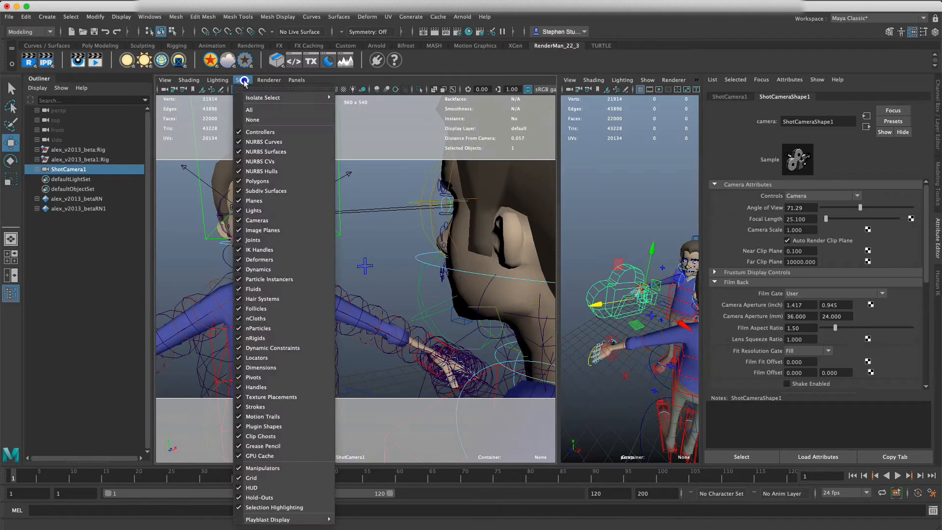
pyautogui.click(252, 120)
pyautogui.click(243, 80)
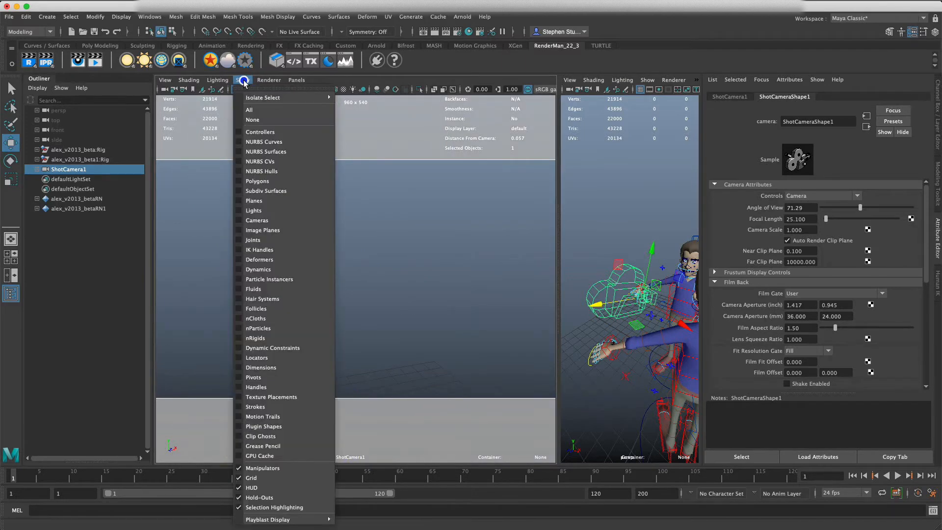
pyautogui.click(257, 181)
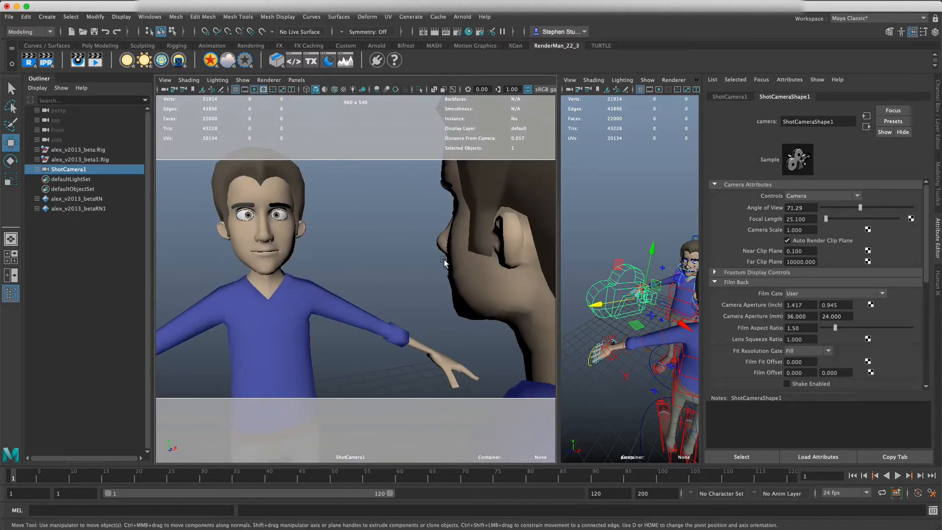
# - Lower ShotCamera1 to about -0.052, 9.935, 6.379 and tilt it to about 0.511 degrees around X
pyautogui.keyDown('alt'); pyautogui.moveTo(629, 283); pyautogui.dragTo(663, 279); pyautogui.keyUp('alt')
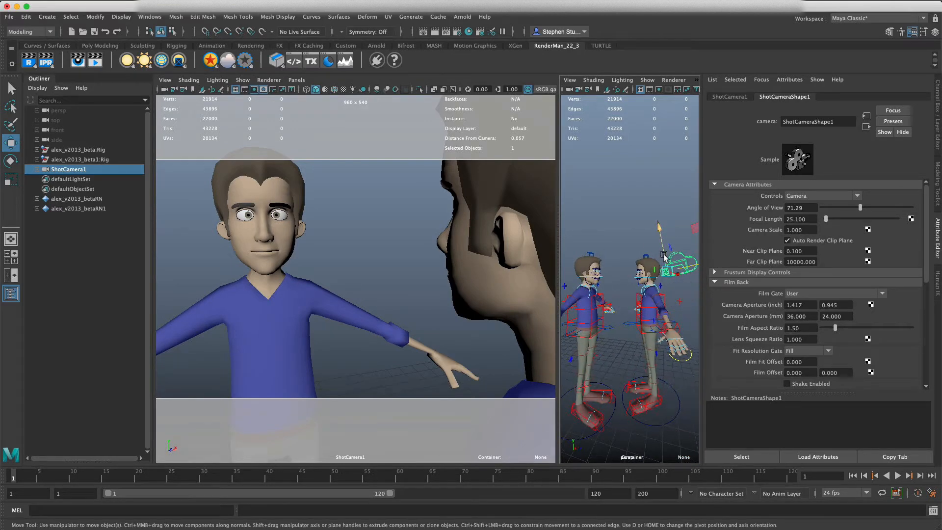
pyautogui.press('e')
pyautogui.moveTo(695, 233); pyautogui.dragTo(666, 245)
pyautogui.press('w')
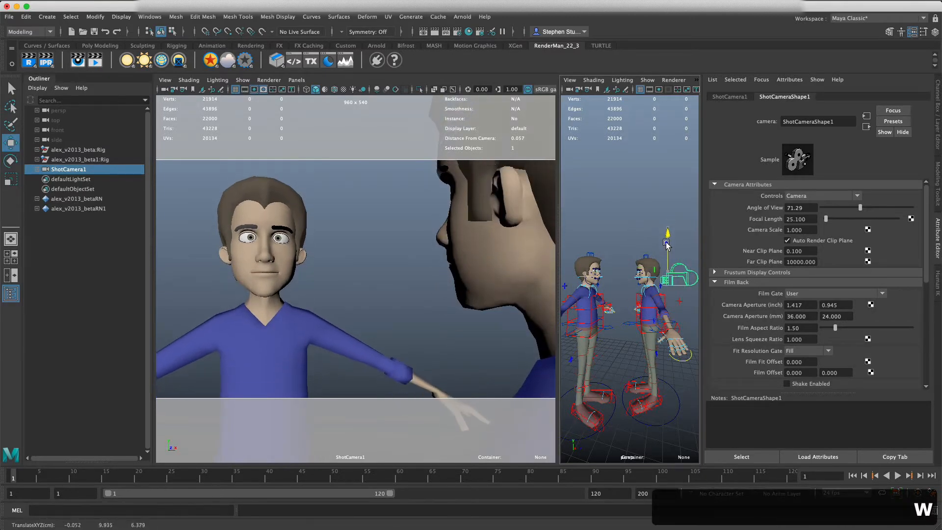
pyautogui.keyDown('alt'); pyautogui.click(275, 256); pyautogui.keyUp('alt')
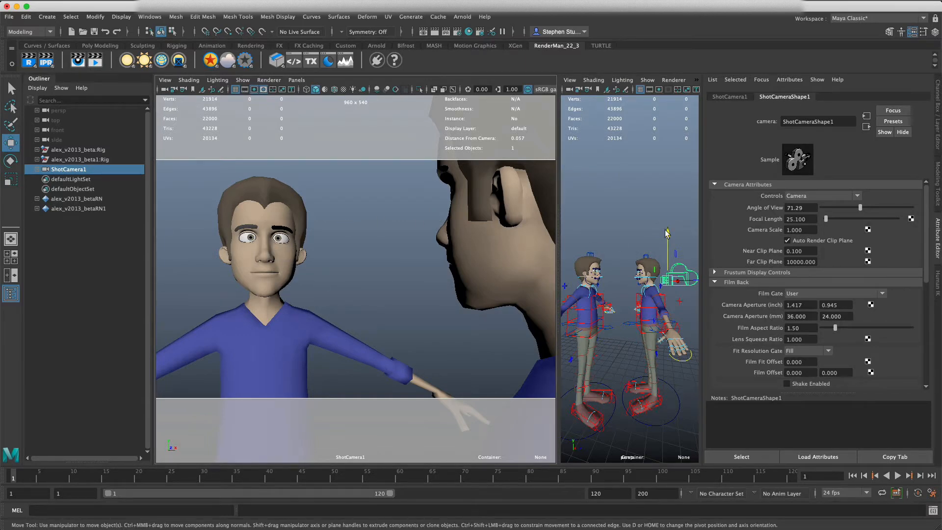
# - Save the scene as a new Maya Binary file named ANIM302_7a.mb in the project's scenes folder, accepting the Student Version notice
pyautogui.click(9, 17)
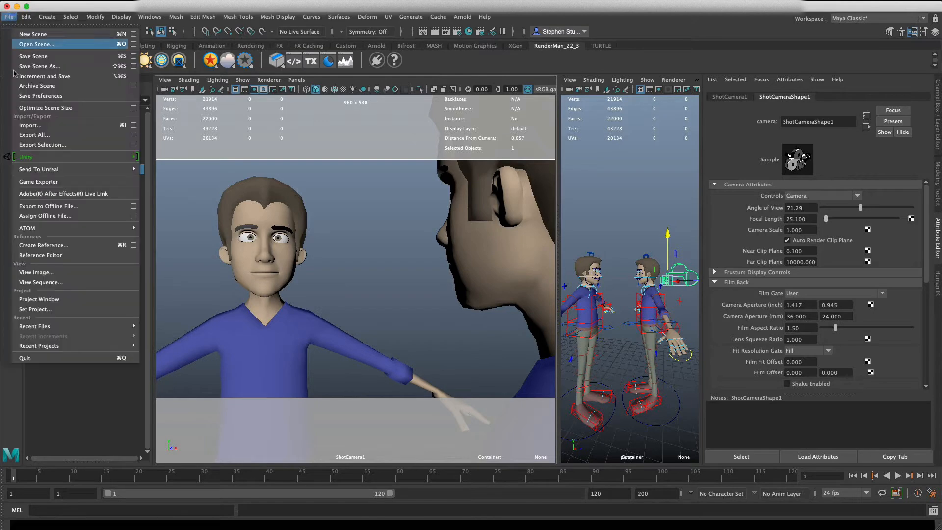
pyautogui.click(39, 65)
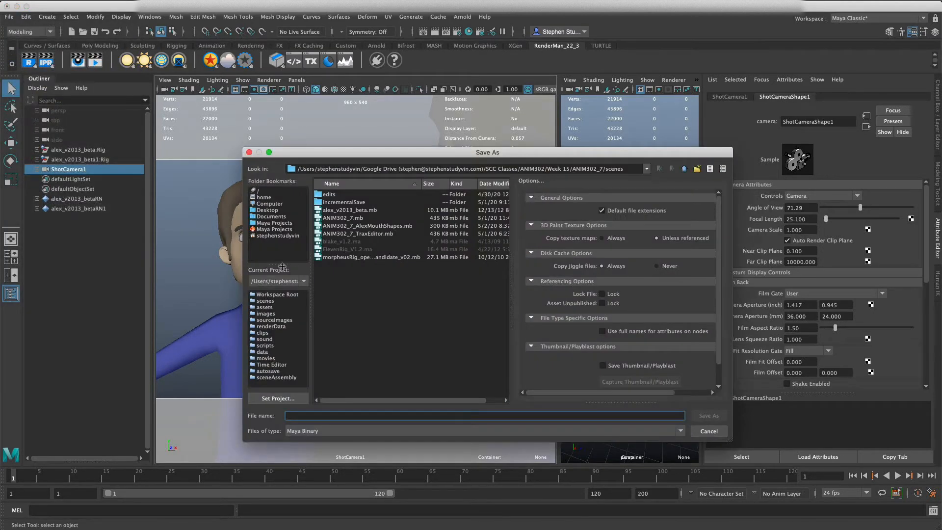
pyautogui.click(345, 220)
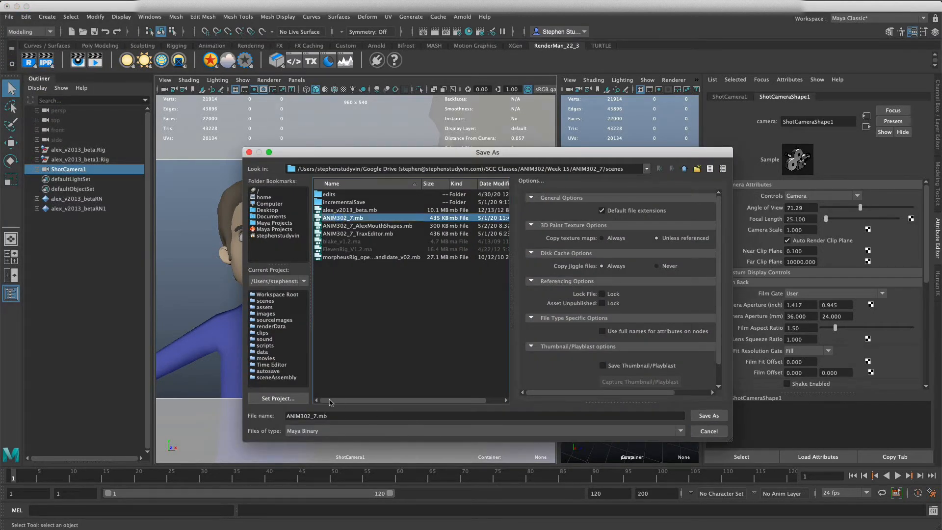
pyautogui.click(316, 416)
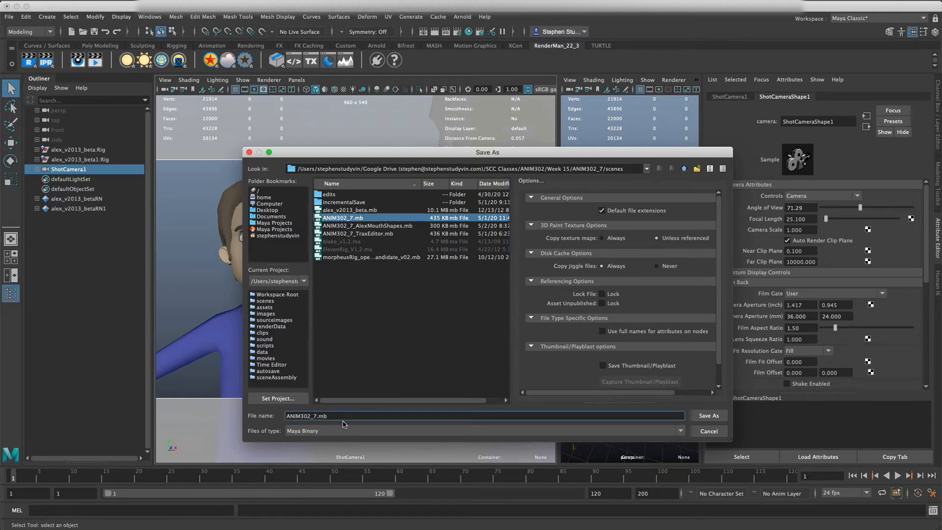
pyautogui.press('Return')
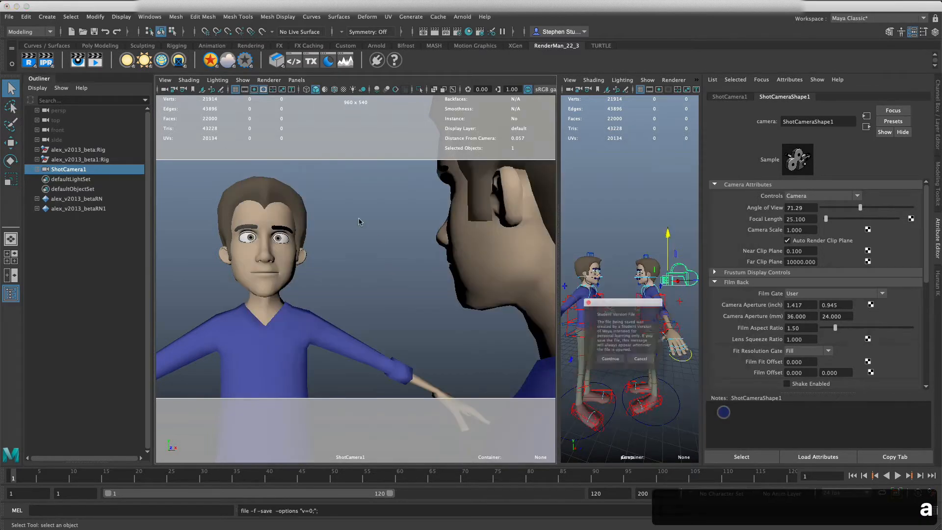
pyautogui.click(605, 368)
pyautogui.press('w')
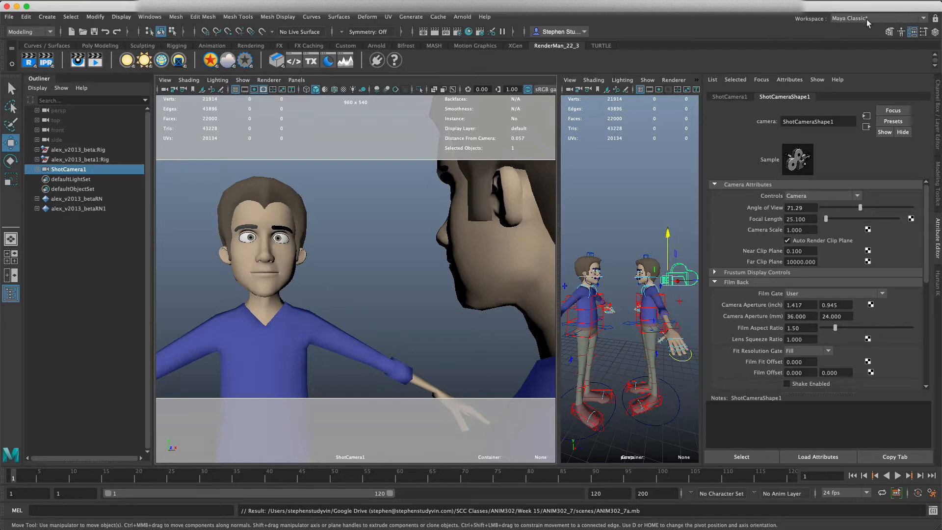
# - Switch the workspace from Maya Classic to Animation
pyautogui.click(860, 20)
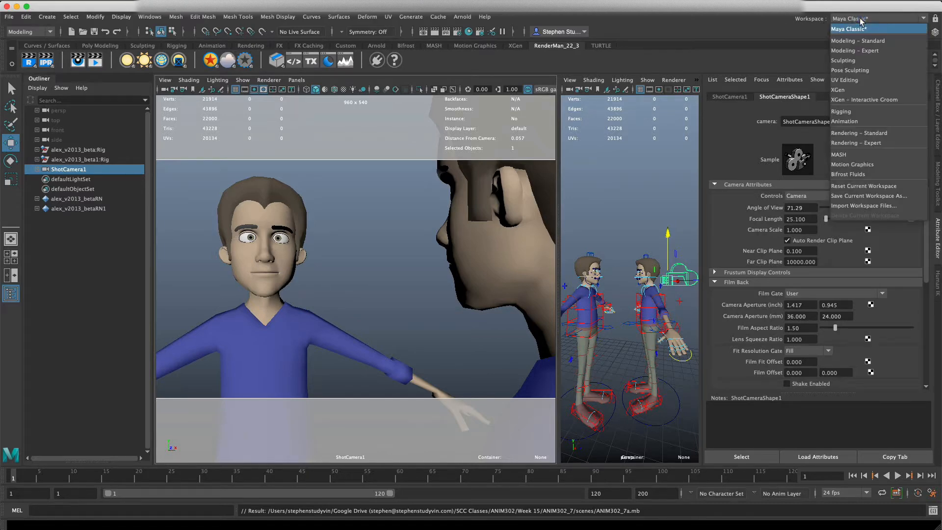
pyautogui.click(836, 123)
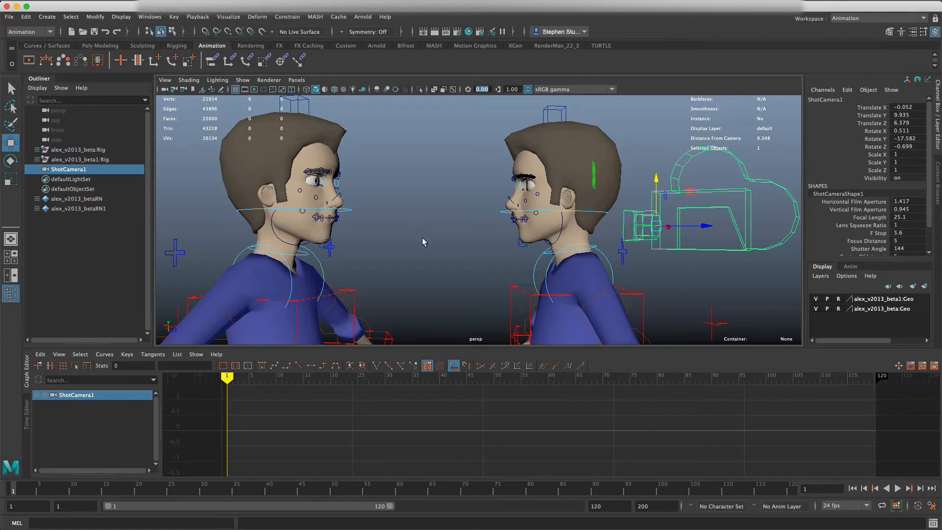
pyautogui.moveTo(512, 271)
pyautogui.keyDown('alt'); pyautogui.mouseDown()
pyautogui.moveTo(465, 266)
pyautogui.moveTo(513, 263)
pyautogui.mouseUp(); pyautogui.keyUp('alt')
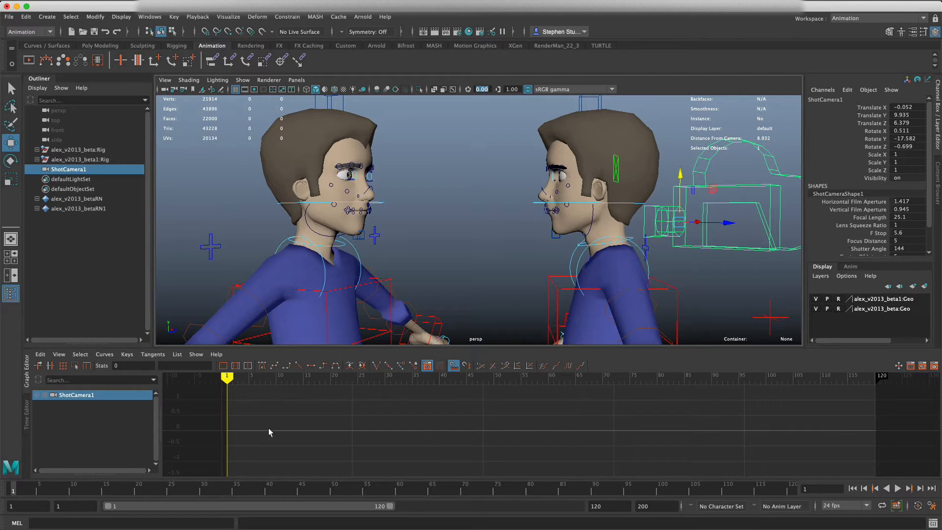
# - Try the Three Panes Split Top viewport layout
pyautogui.click(269, 81)
pyautogui.moveTo(244, 83)
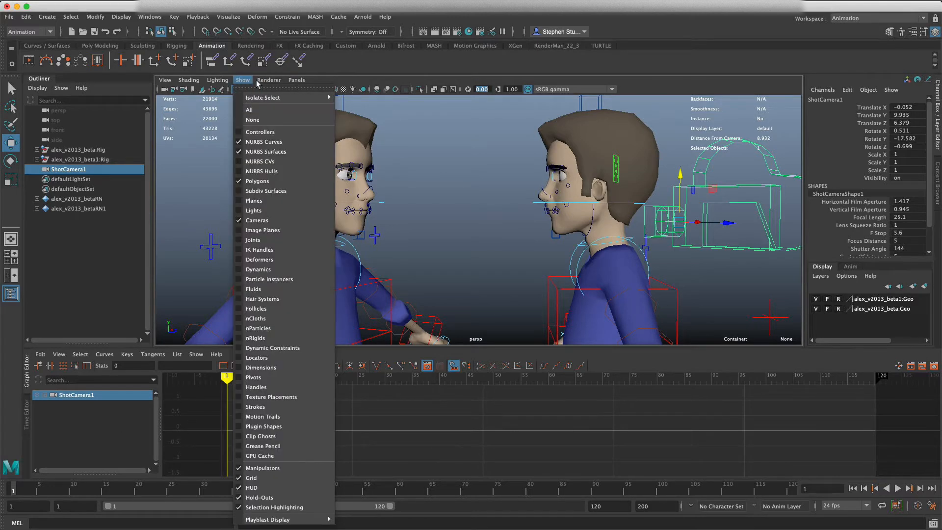
pyautogui.moveTo(296, 81)
pyautogui.moveTo(306, 141)
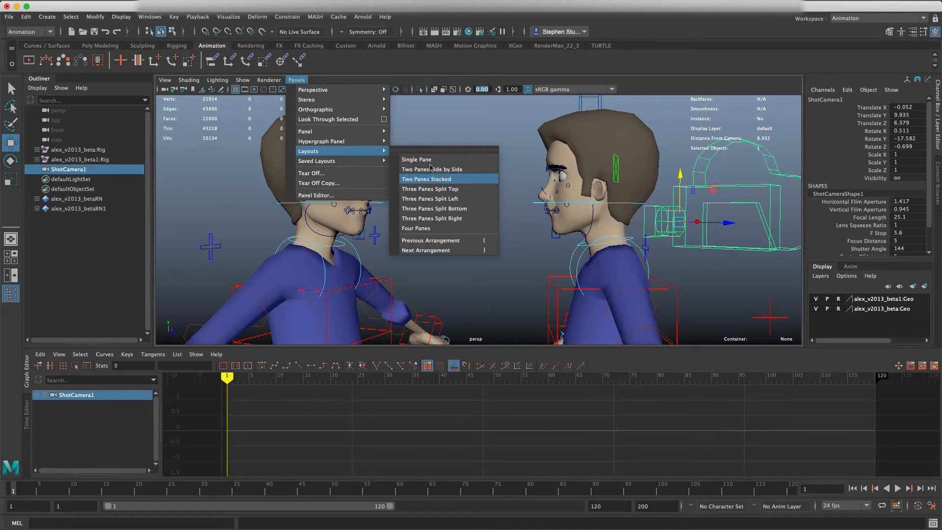
pyautogui.click(417, 189)
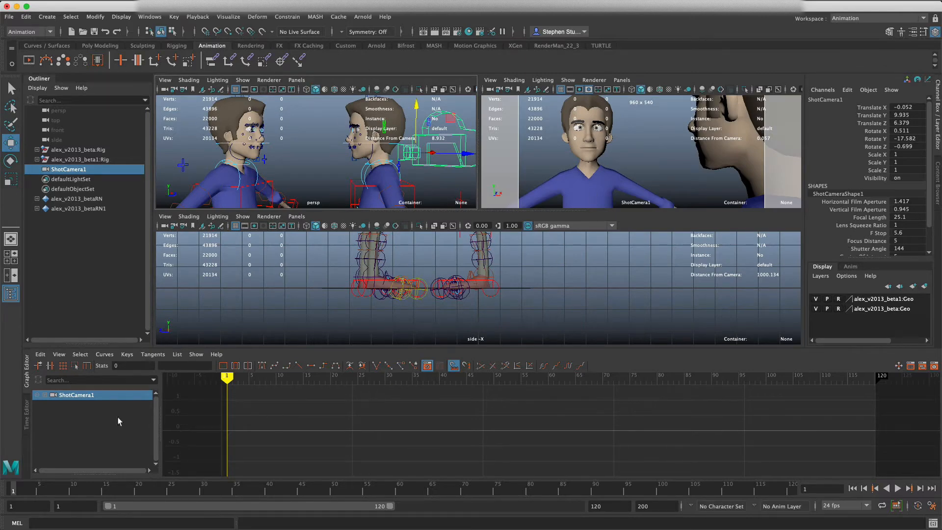
# - Arrange the viewports as two panes side by side
pyautogui.click(296, 80)
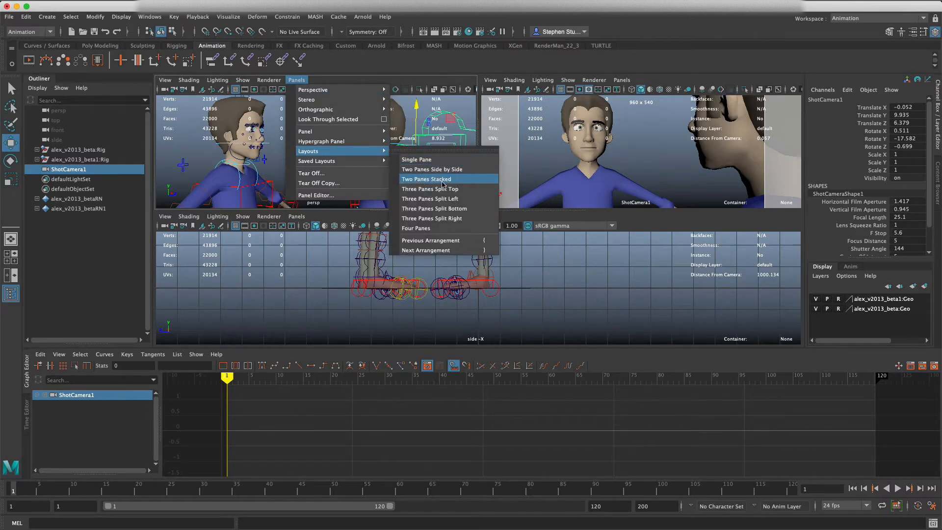
pyautogui.click(454, 169)
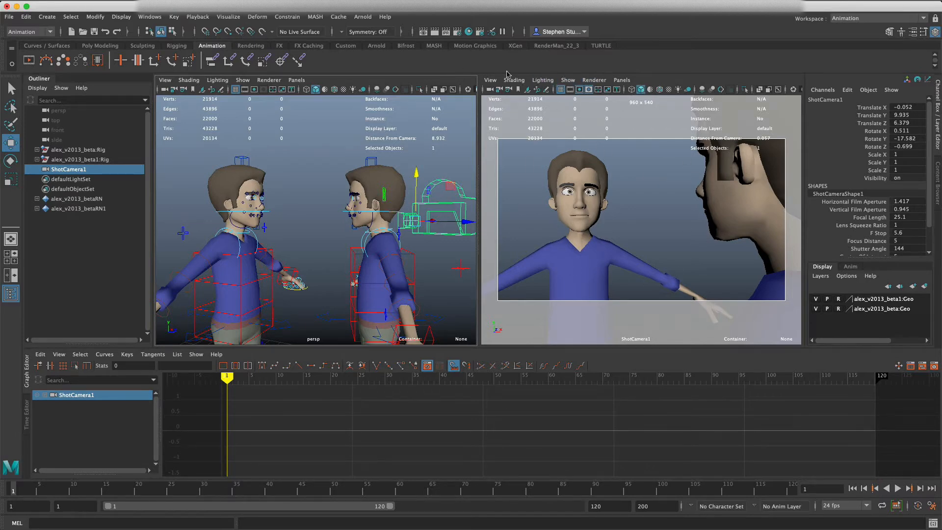
# - Try hiding the HUD in the ShotCamera1 viewport, and turn it back on
pyautogui.click(567, 80)
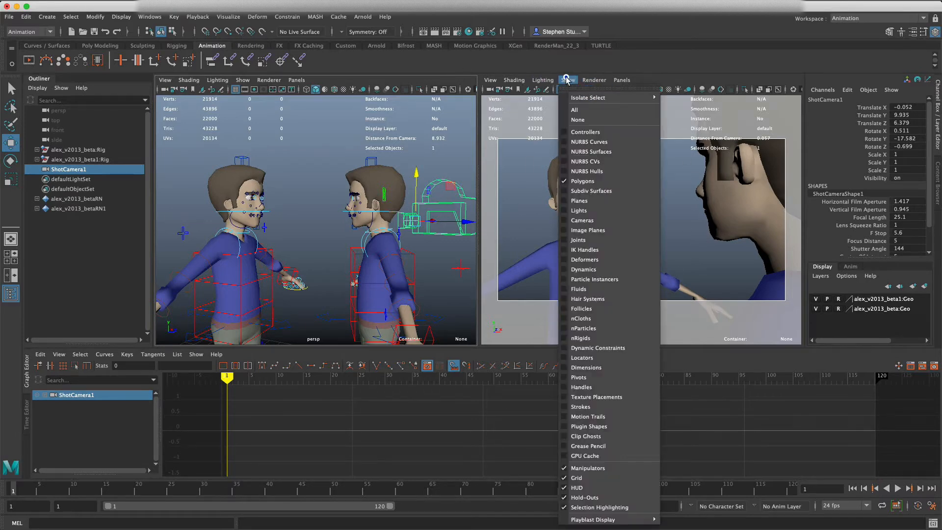
pyautogui.click(575, 488)
pyautogui.click(568, 80)
pyautogui.click(569, 80)
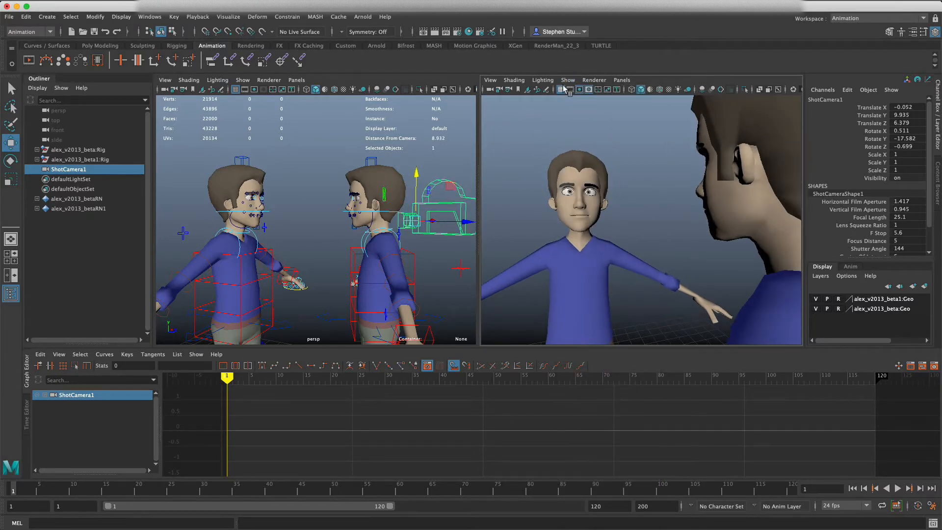
pyautogui.click(567, 80)
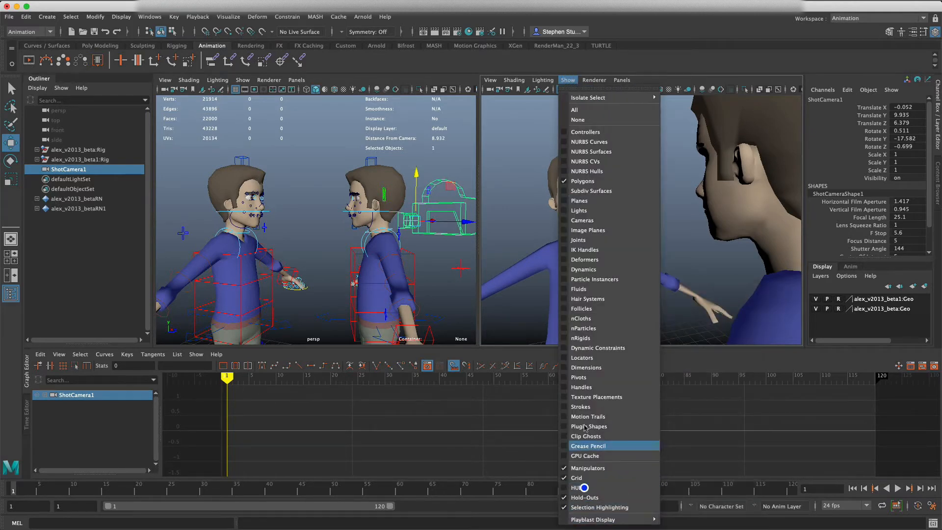
pyautogui.click(576, 487)
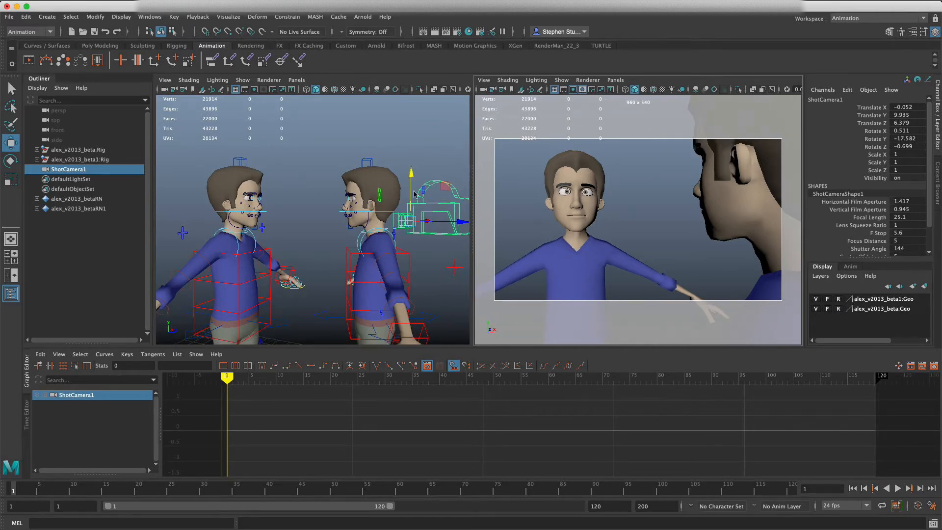
# - Widen the perspective viewport beside the ShotCamera1 view and select the first character's head control, FKHead_M
pyautogui.keyDown('alt'); pyautogui.moveTo(428, 209); pyautogui.dragTo(411, 206); pyautogui.keyUp('alt')
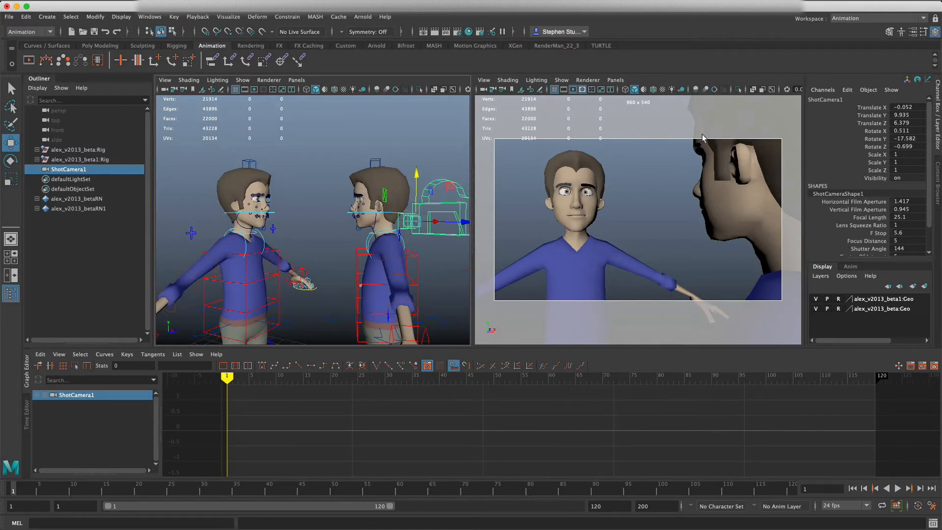
pyautogui.moveTo(474, 216); pyautogui.dragTo(498, 215)
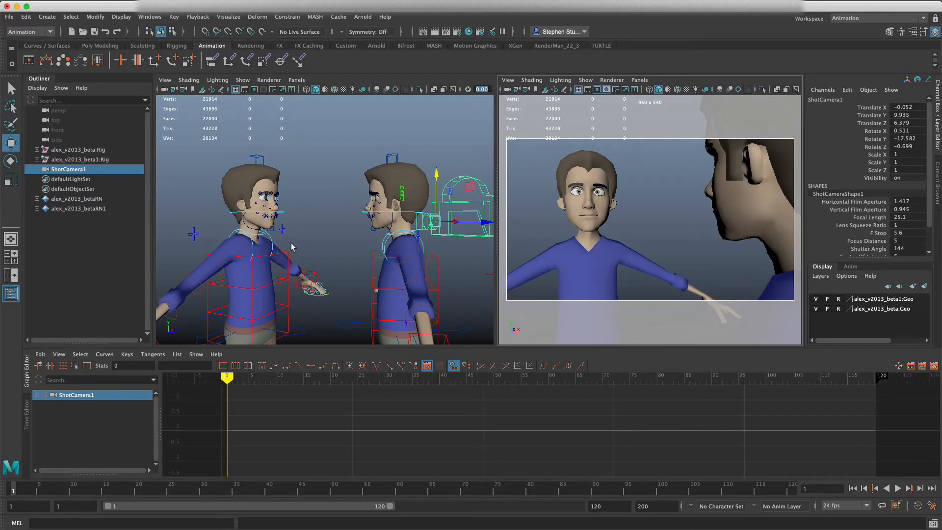
pyautogui.moveTo(331, 242)
pyautogui.keyDown('alt'); pyautogui.mouseDown()
pyautogui.moveTo(330, 254)
pyautogui.moveTo(330, 243)
pyautogui.mouseUp(); pyautogui.keyUp('alt')
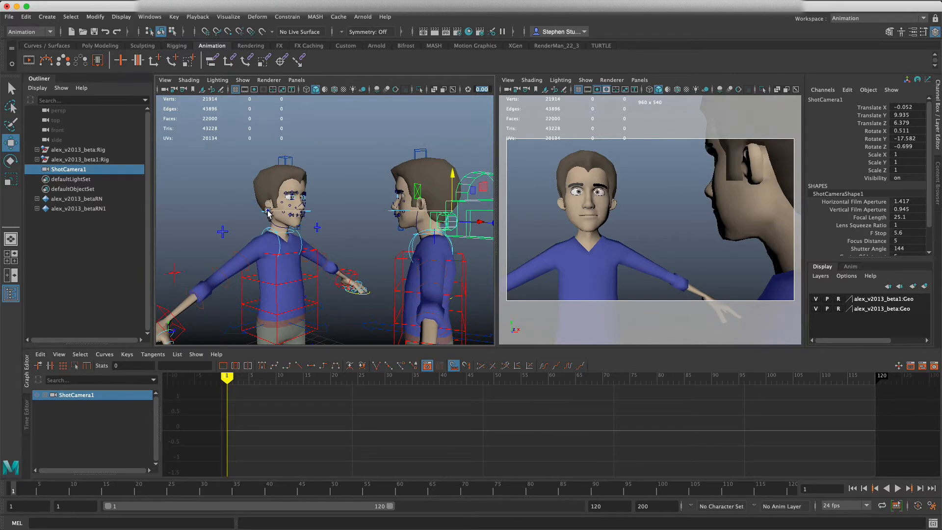
pyautogui.click(268, 212)
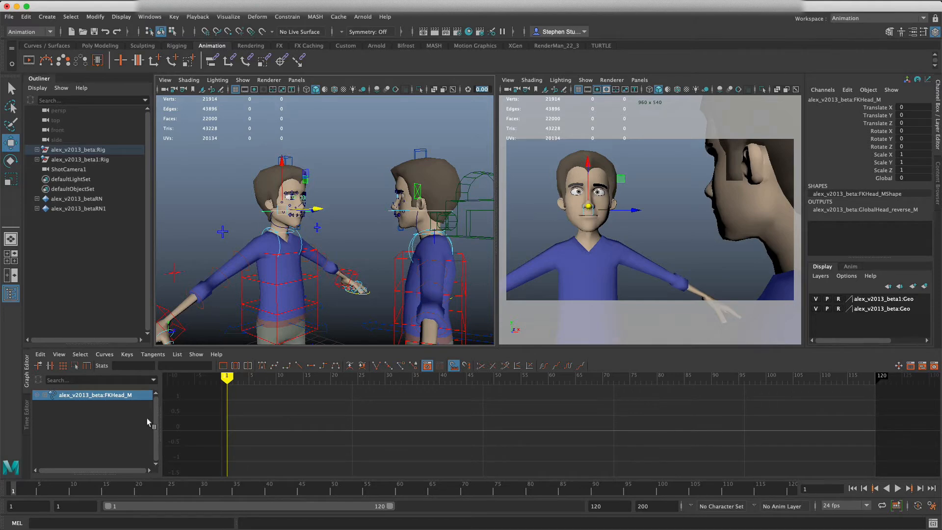
# - Turn on the Help Line in the interface and deselect the head control
pyautogui.click(893, 20)
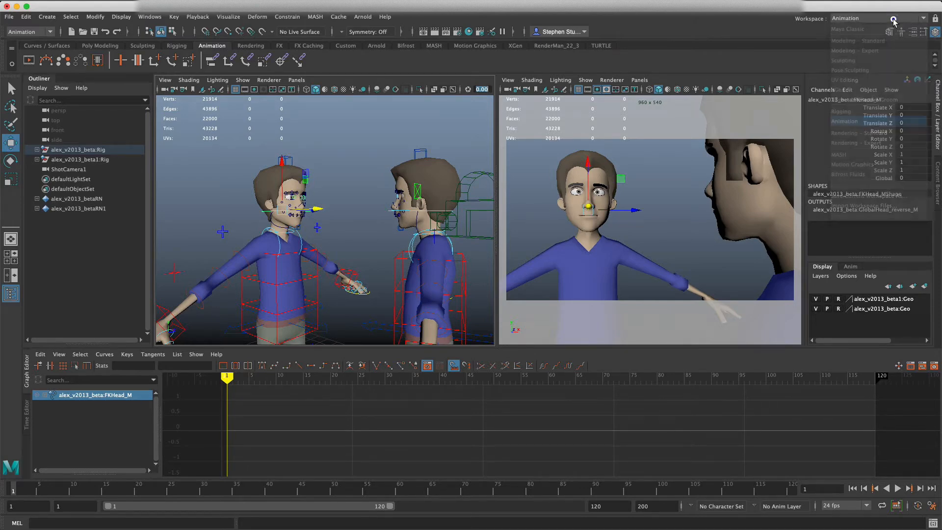
pyautogui.click(680, 16)
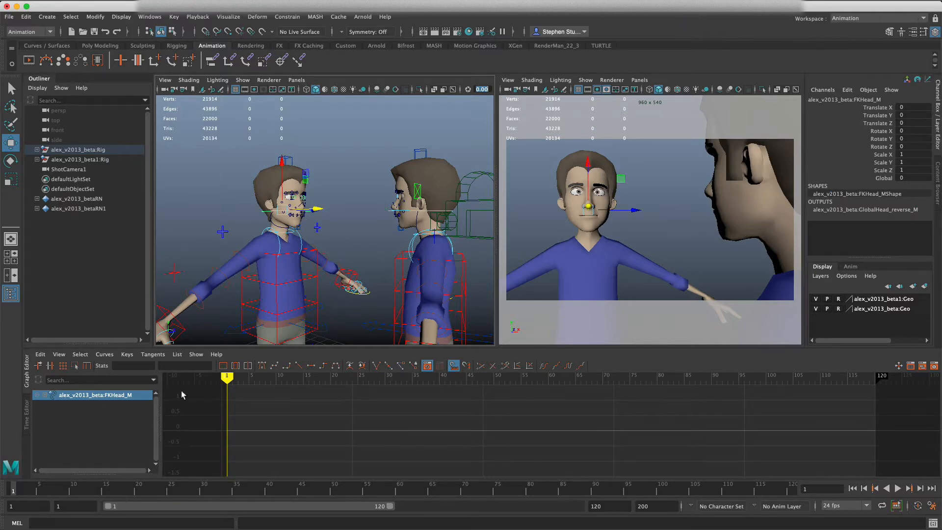
pyautogui.scroll(-1, 272, 171)
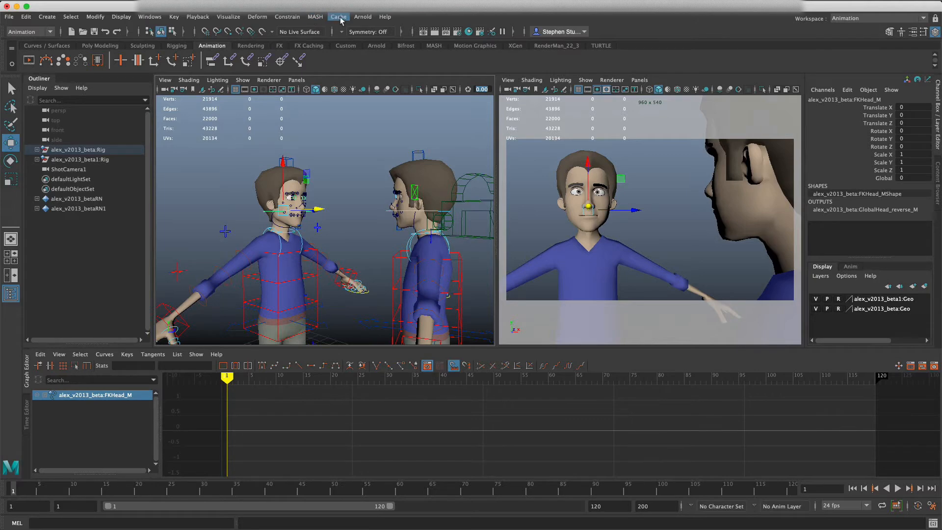
pyautogui.click(150, 18)
pyautogui.moveTo(161, 101)
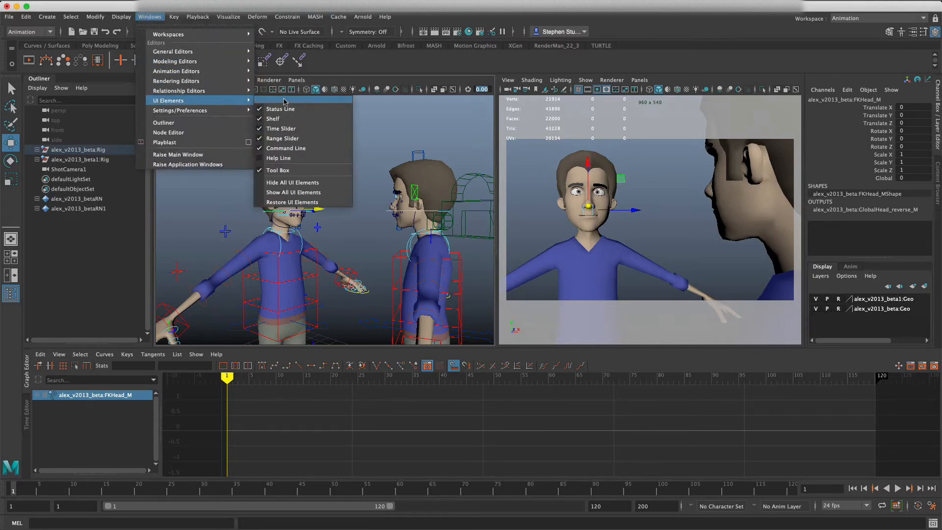
pyautogui.click(267, 158)
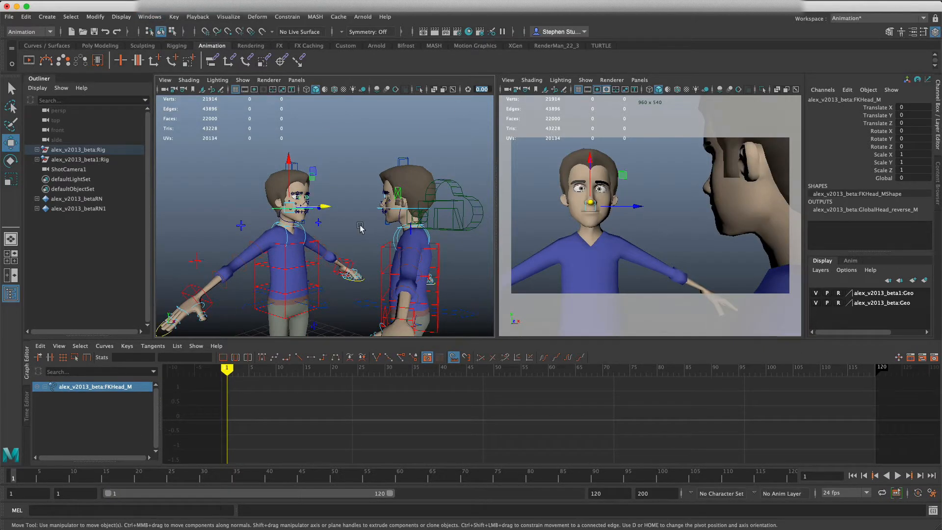
pyautogui.keyDown('alt'); pyautogui.moveTo(402, 243); pyautogui.dragTo(387, 245); pyautogui.keyUp('alt')
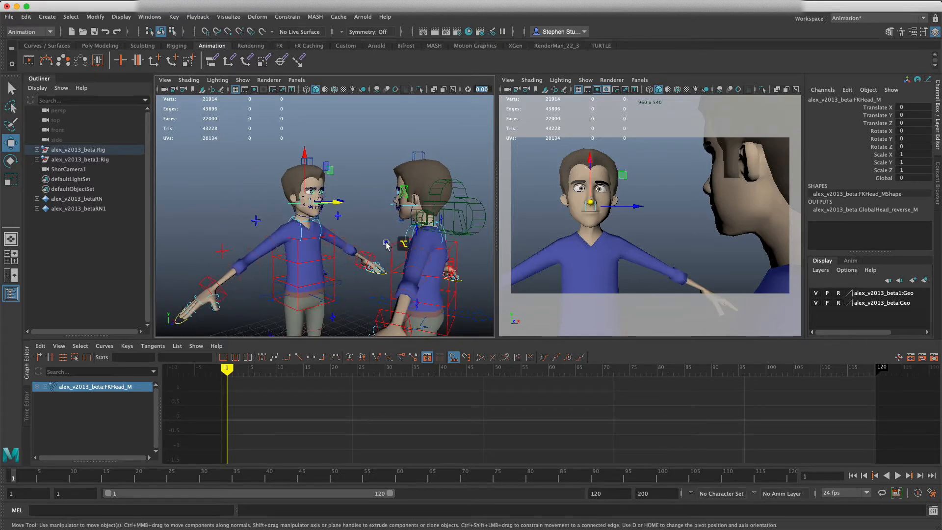
pyautogui.click(359, 201)
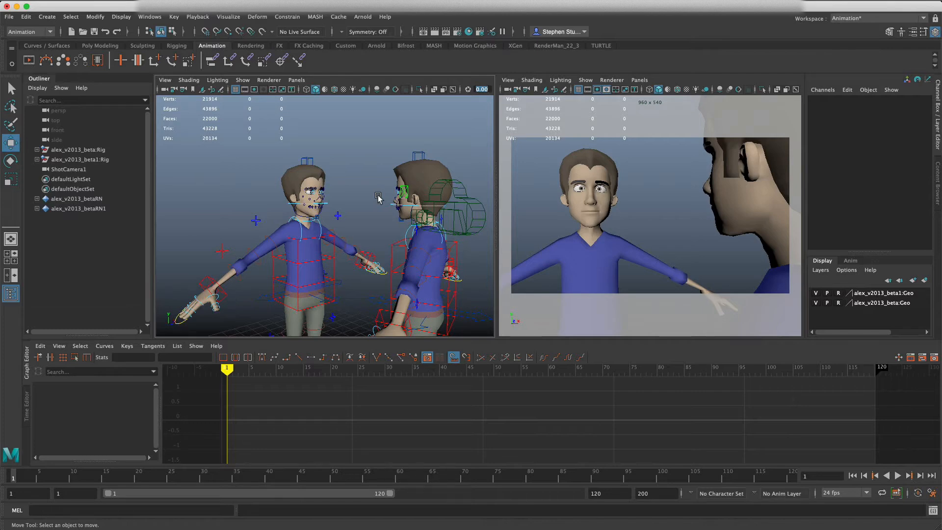
# - Import the audio file 11SecClub_April_Competition.wav from the project's sound folder and dismiss the mental ray notice
pyautogui.click(8, 18)
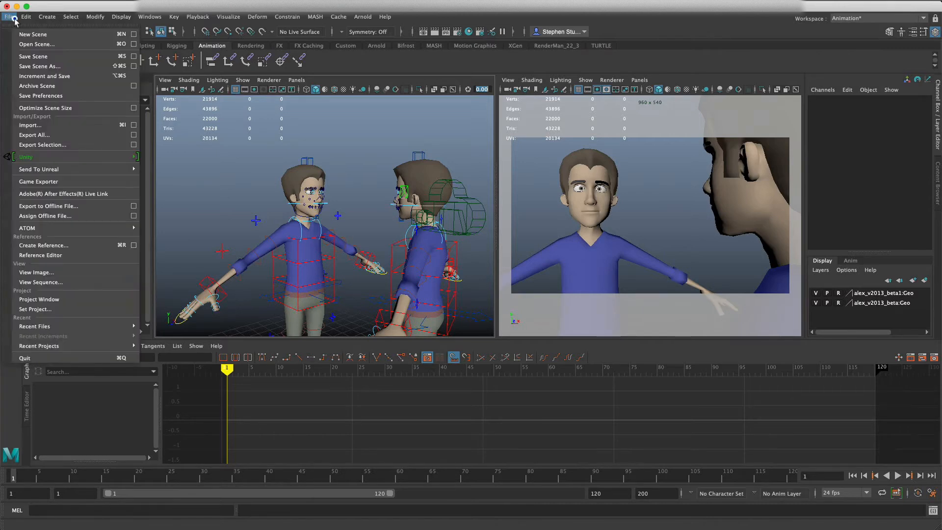
pyautogui.click(119, 126)
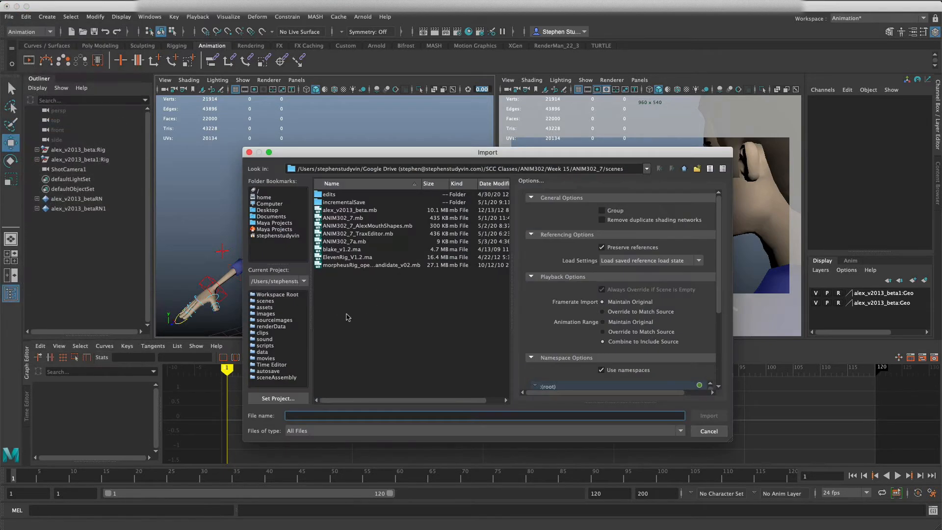
pyautogui.click(267, 340)
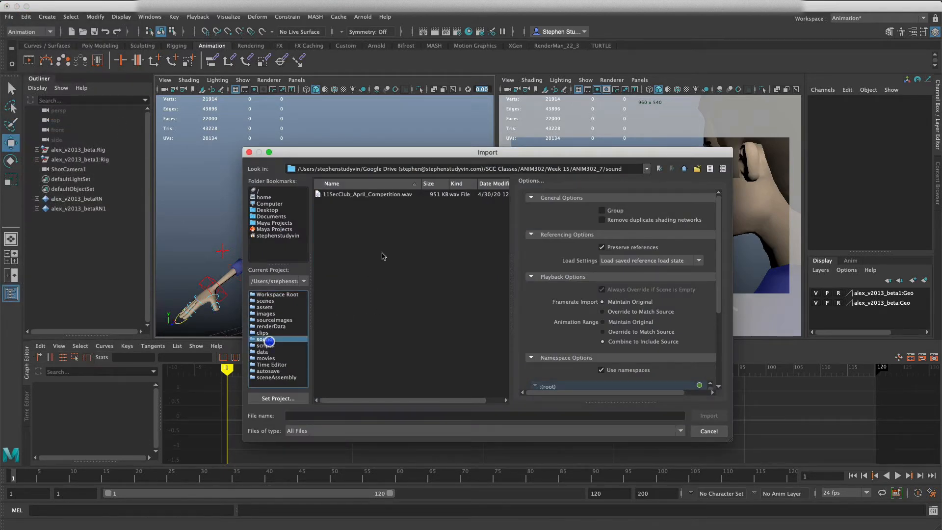
pyautogui.click(340, 195)
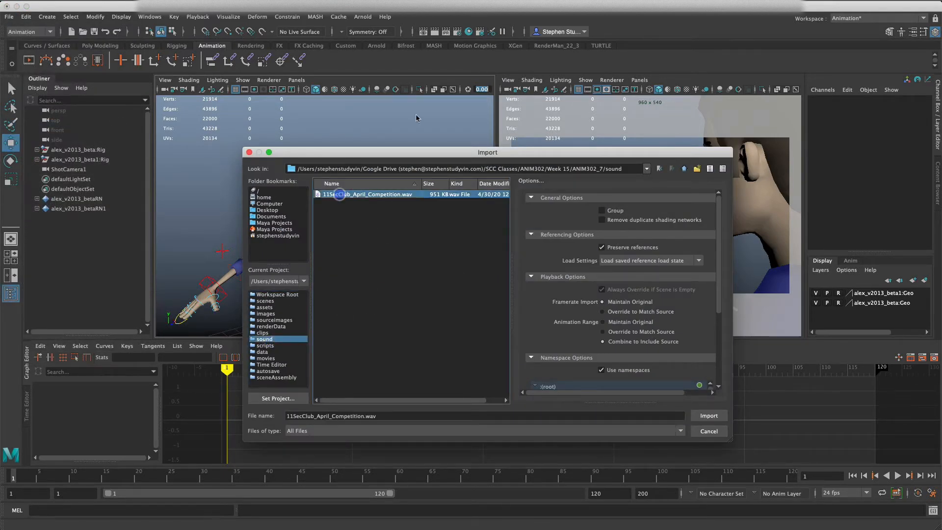
pyautogui.click(706, 415)
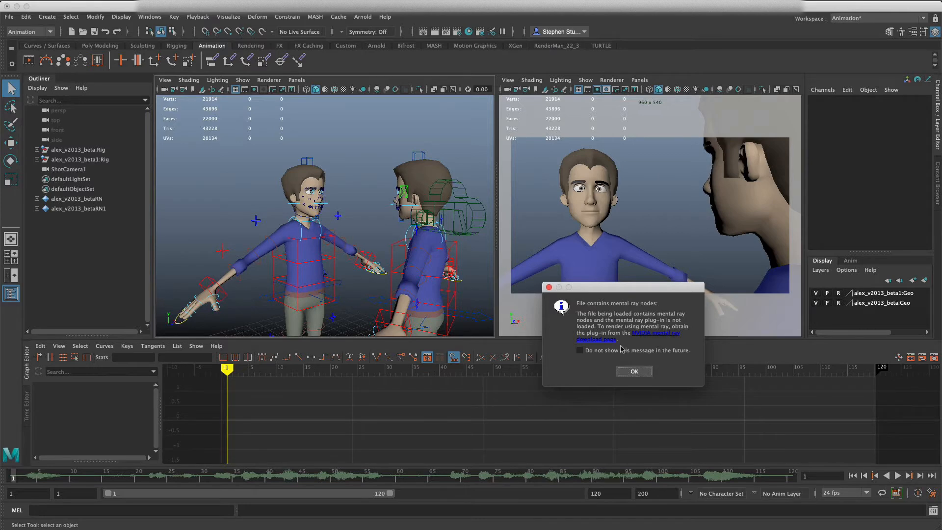
pyautogui.click(631, 372)
pyautogui.press('w')
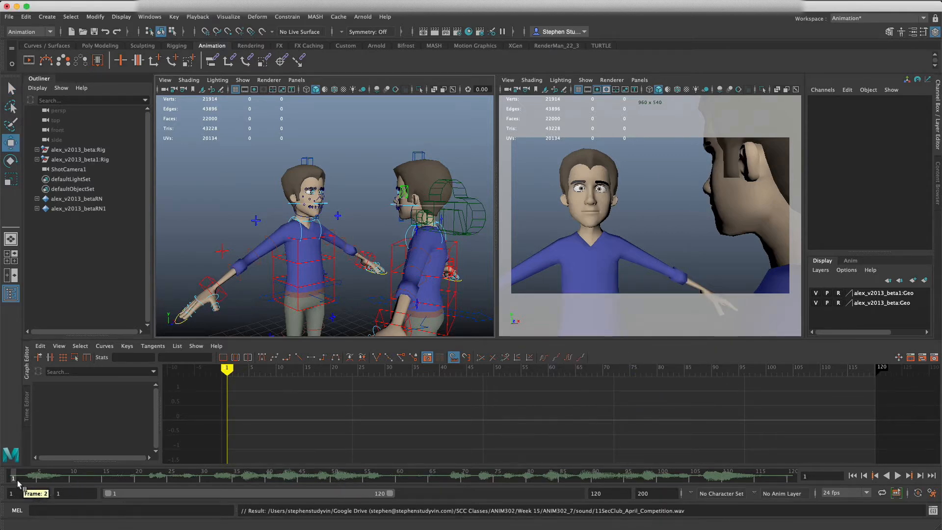
pyautogui.moveTo(16, 481)
pyautogui.mouseDown()
pyautogui.moveTo(33, 480)
pyautogui.moveTo(5, 480)
pyautogui.mouseUp()
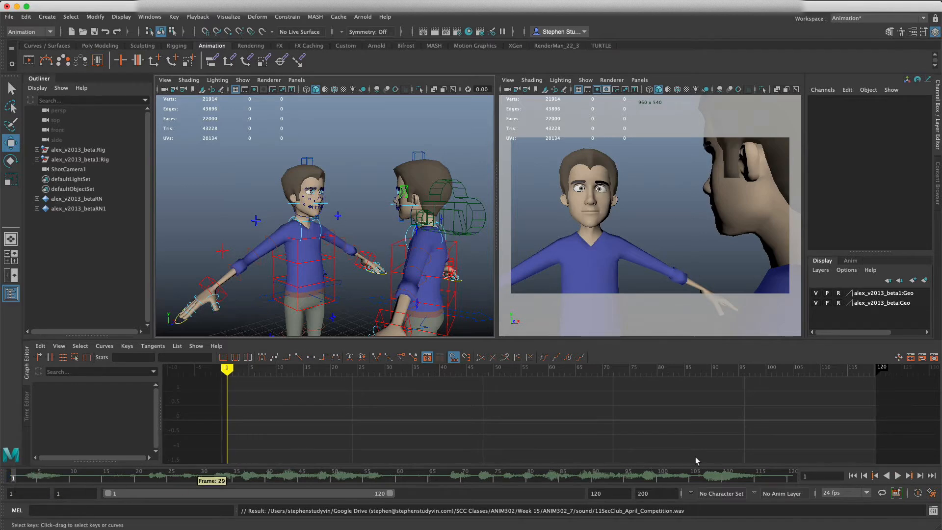
# - Extend the playback range past frames 200 and 260, with the animation end at 380, to find where the audio waveform stops
pyautogui.moveTo(390, 493); pyautogui.dragTo(605, 496)
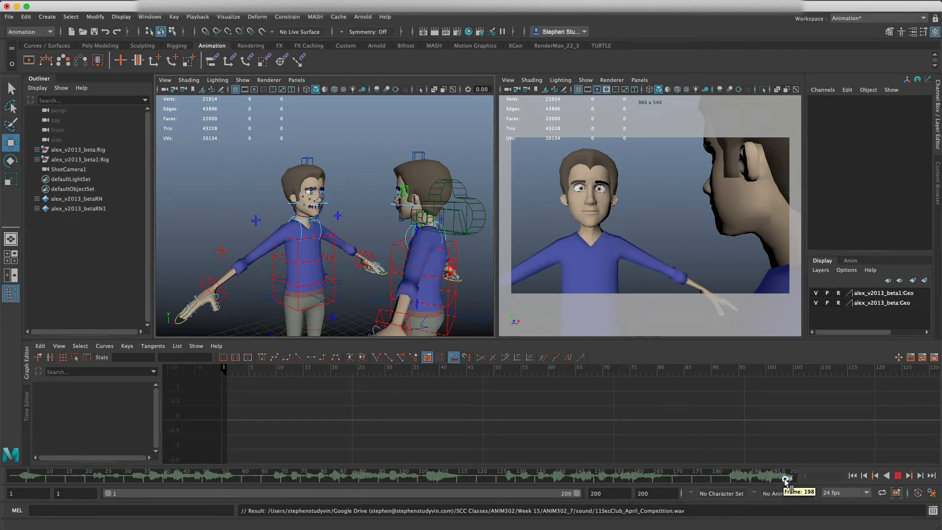
pyautogui.click(800, 480)
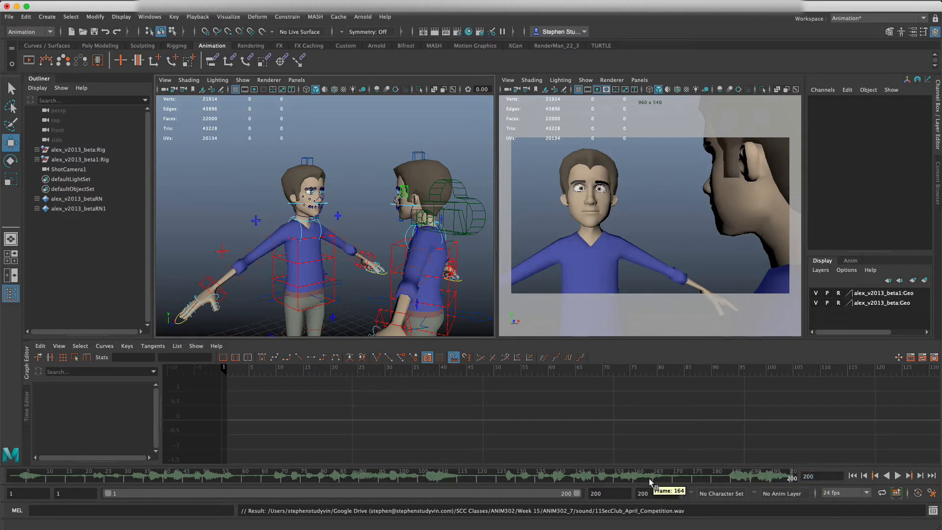
pyautogui.doubleClick(603, 493)
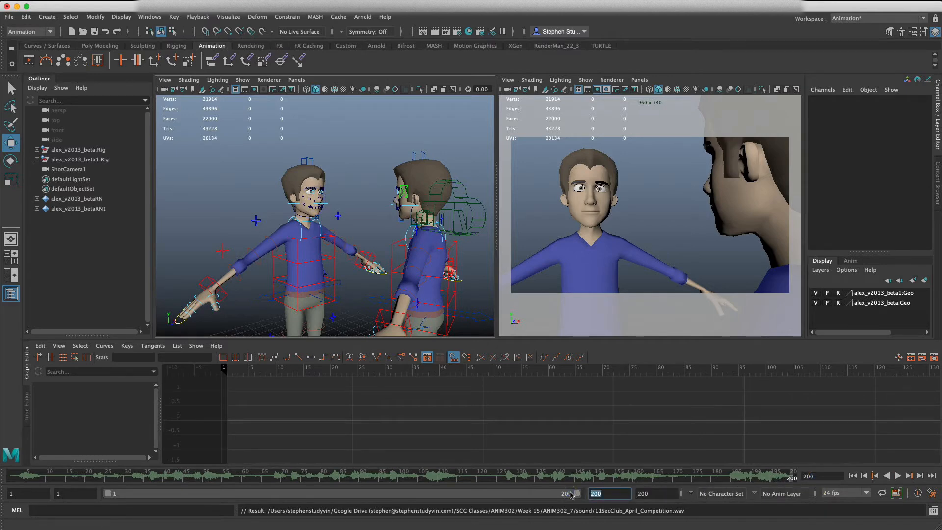
pyautogui.write('260')
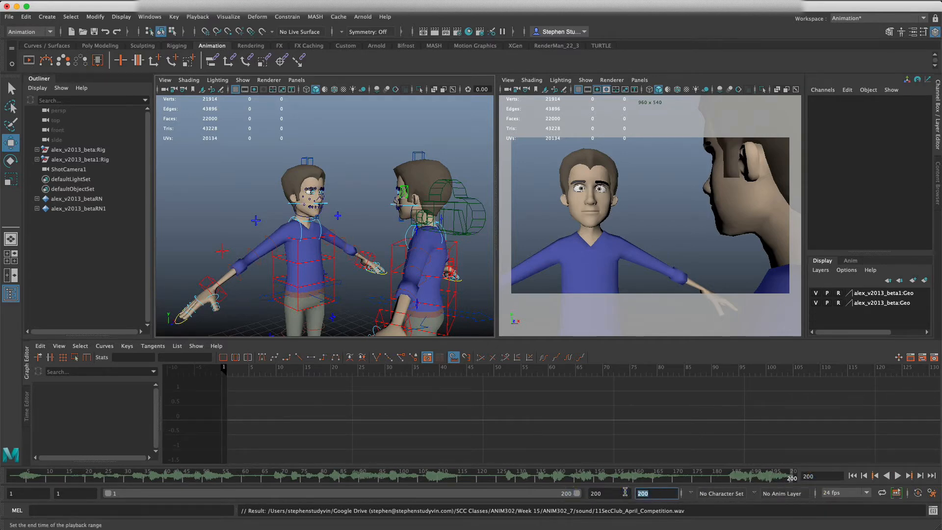
pyautogui.doubleClick(658, 493)
pyautogui.write('380')
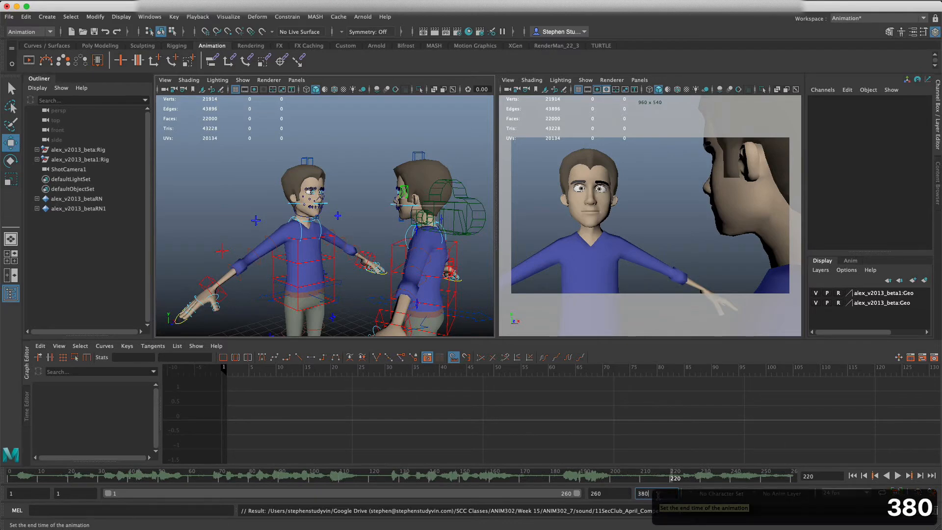
pyautogui.press('Tab')
pyautogui.doubleClick(611, 495)
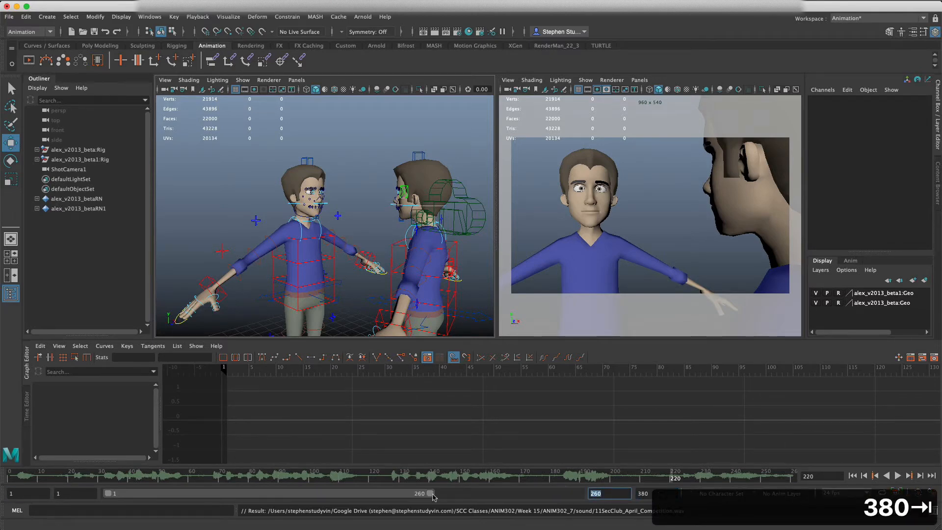
pyautogui.moveTo(431, 493); pyautogui.dragTo(534, 476)
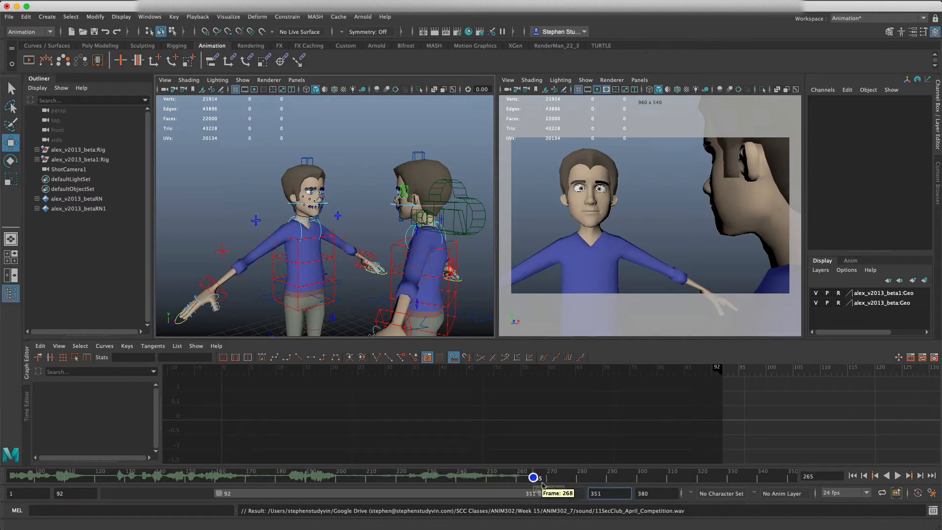
# - Set both the animation end and the playback end to frame 265 and bring the playback start back to frame 1
pyautogui.press('Tab')
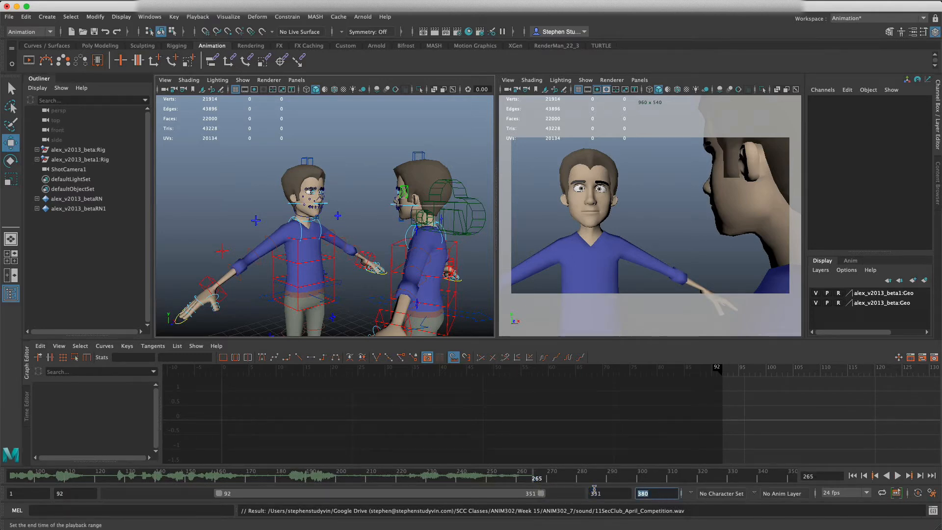
pyautogui.write('265')
pyautogui.press('Return')
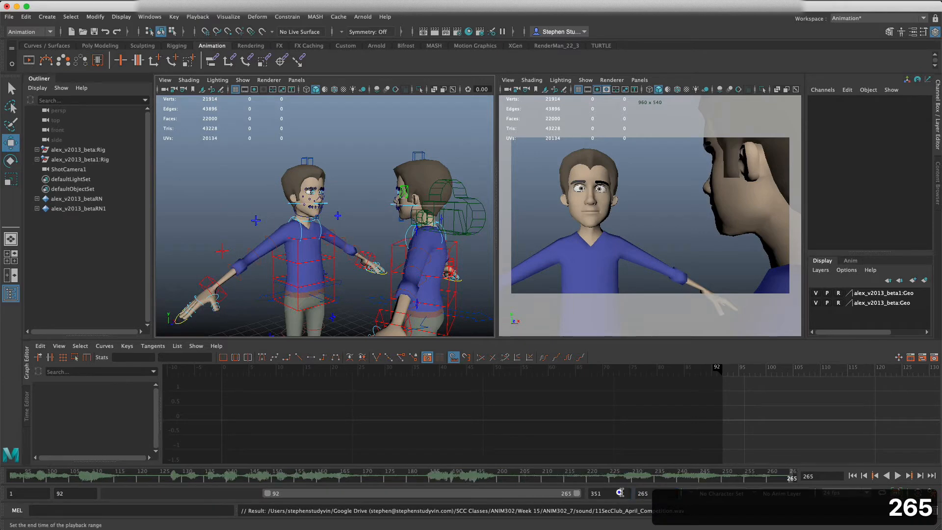
pyautogui.click(554, 492)
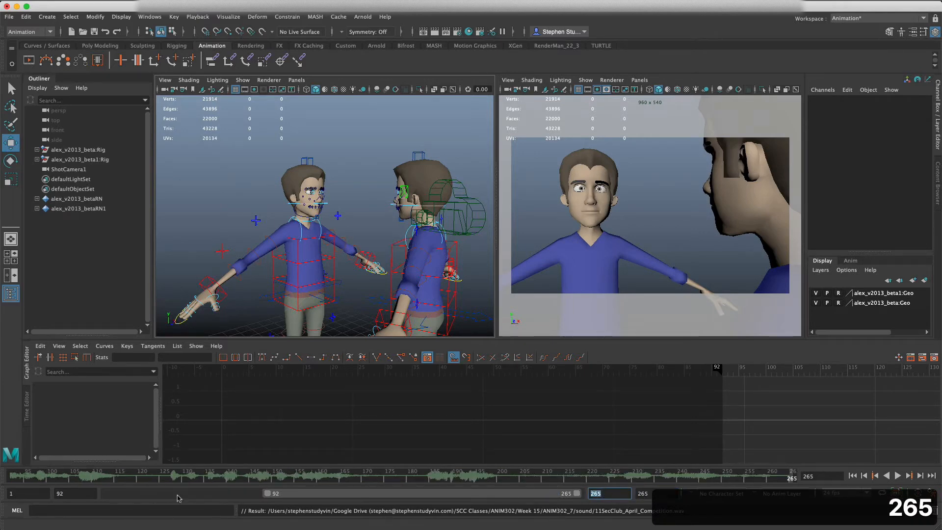
pyautogui.moveTo(270, 493); pyautogui.dragTo(70, 487)
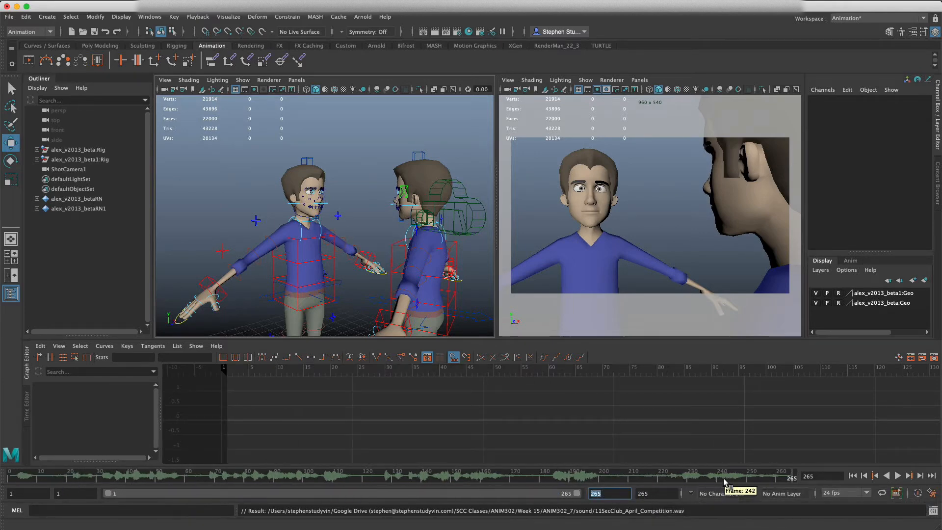
# - Play the animation from frame 1 to hear the imported audio, and return to the first frame
pyautogui.moveTo(791, 480)
pyautogui.mouseDown()
pyautogui.moveTo(118, 466)
pyautogui.moveTo(1, 469)
pyautogui.moveTo(98, 477)
pyautogui.moveTo(3, 476)
pyautogui.mouseUp()
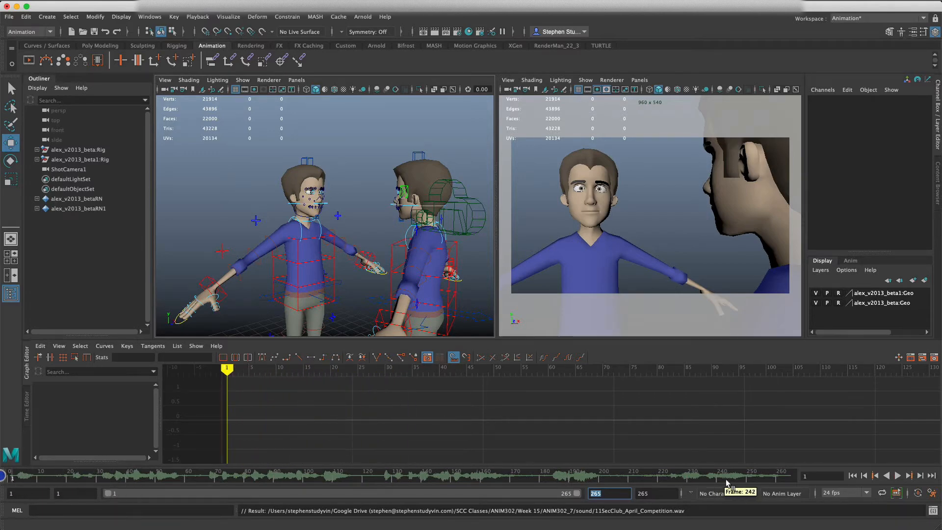
pyautogui.click(897, 475)
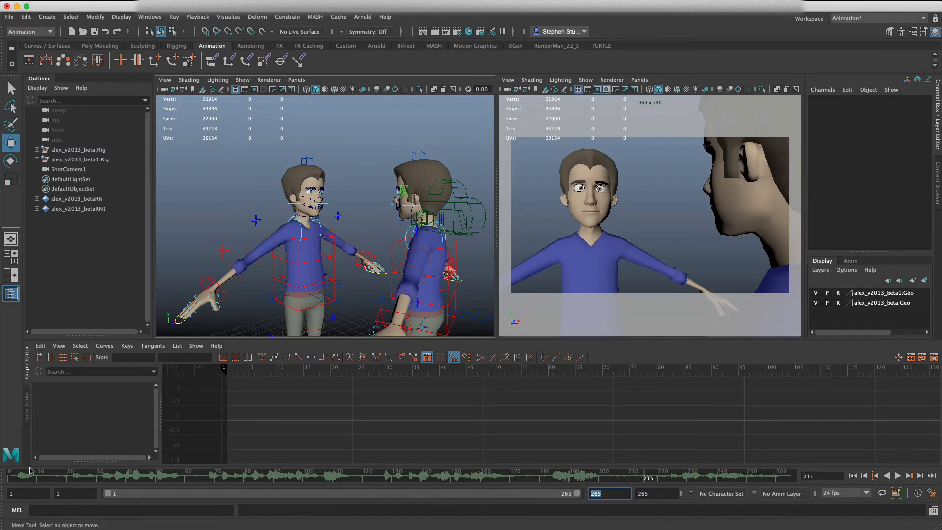
pyautogui.click(2, 477)
# - Try rotating the first character's right scapula control, FKScapula_R, and undo the rotation
pyautogui.click(301, 232)
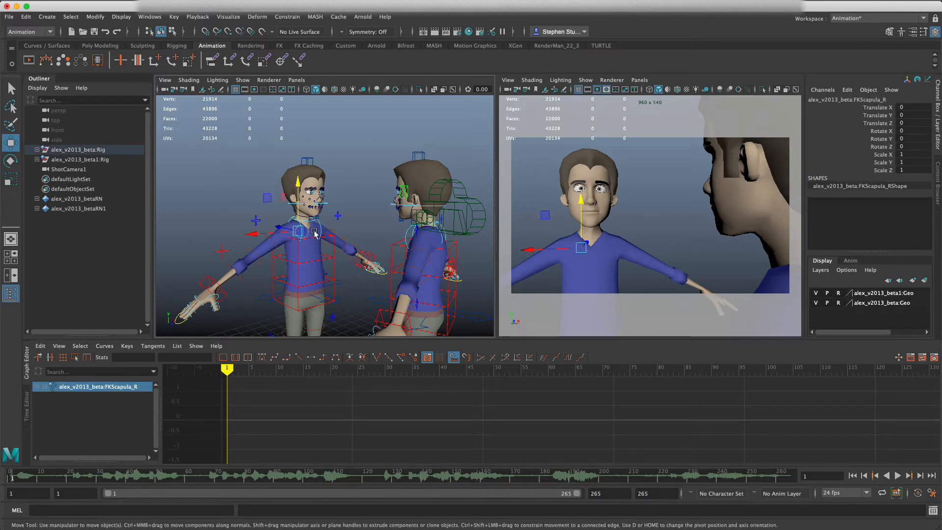
pyautogui.press('w')
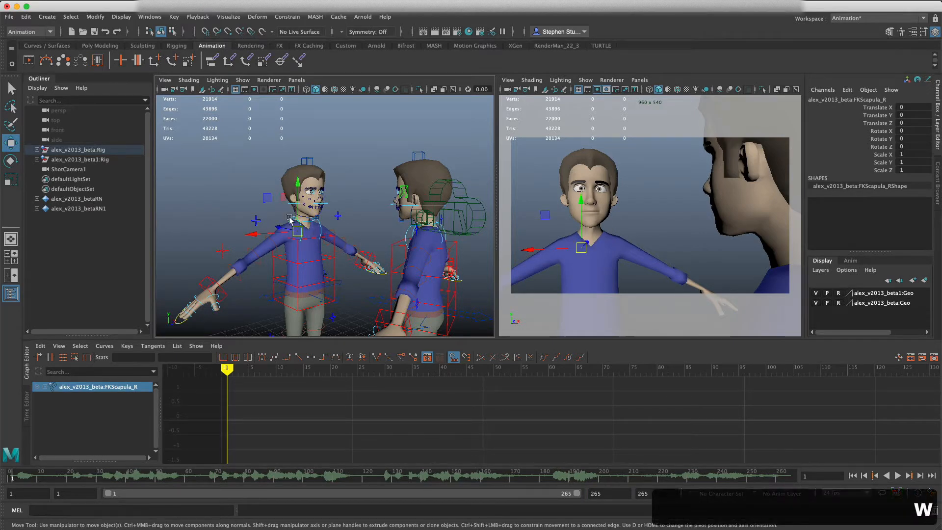
pyautogui.press('e')
pyautogui.moveTo(265, 211); pyautogui.dragTo(259, 250)
pyautogui.press('super+z')
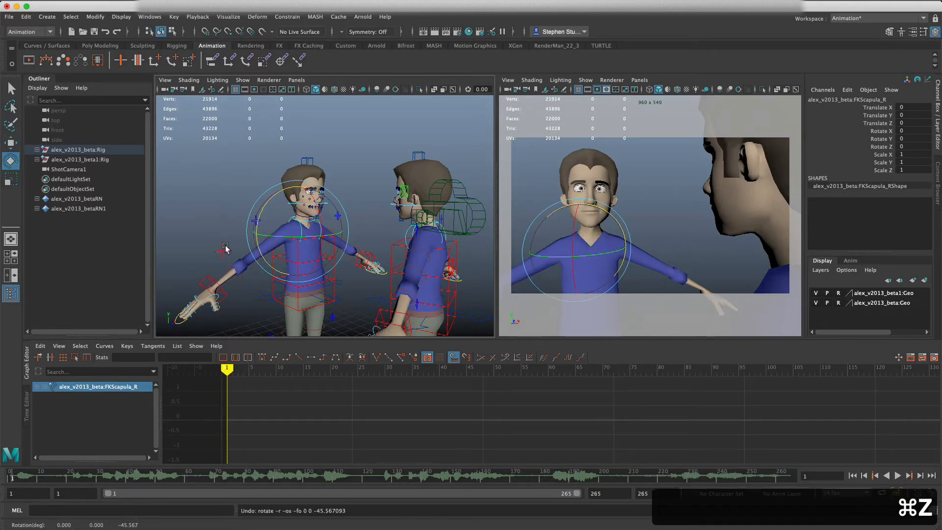
# - Lower the first character's arms to his sides by moving the right arm control, IKArm_R, and the matching left hand control
pyautogui.click(218, 250)
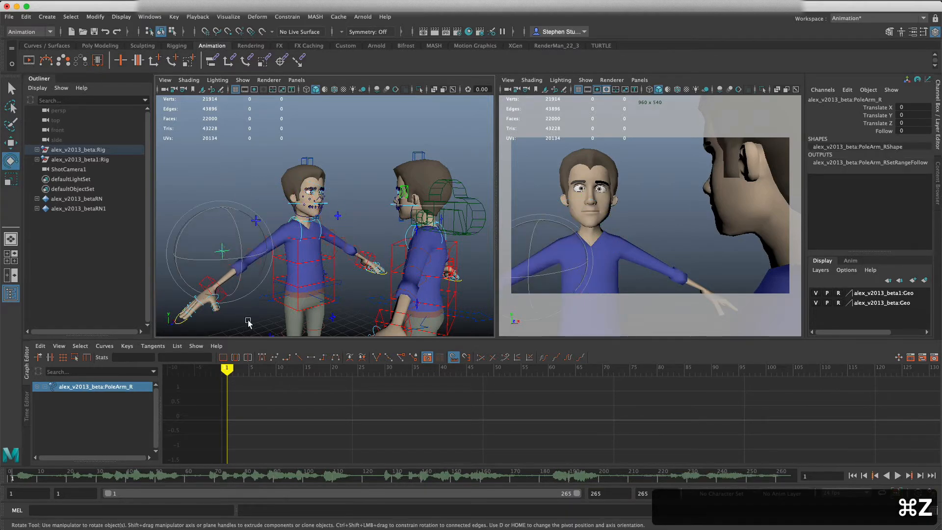
pyautogui.click(252, 316)
pyautogui.click(223, 306)
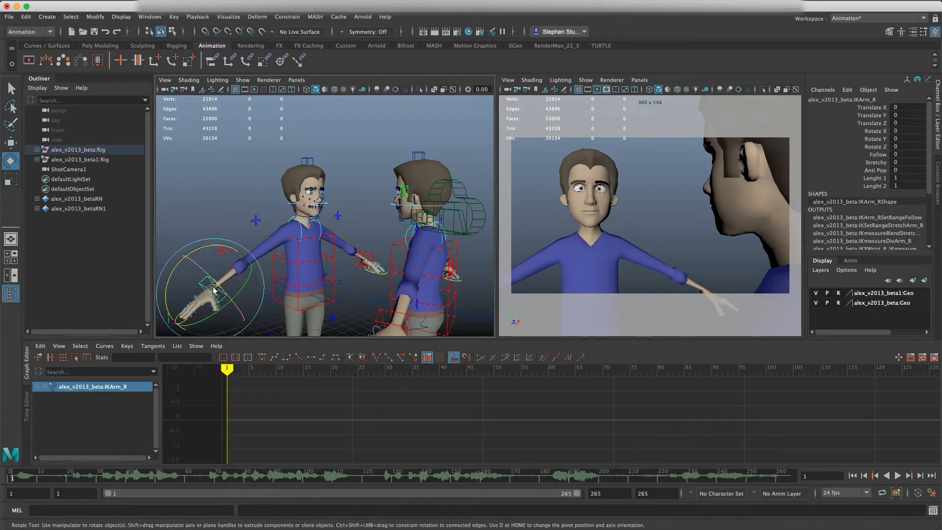
pyautogui.press('w')
pyautogui.moveTo(205, 294); pyautogui.dragTo(305, 312)
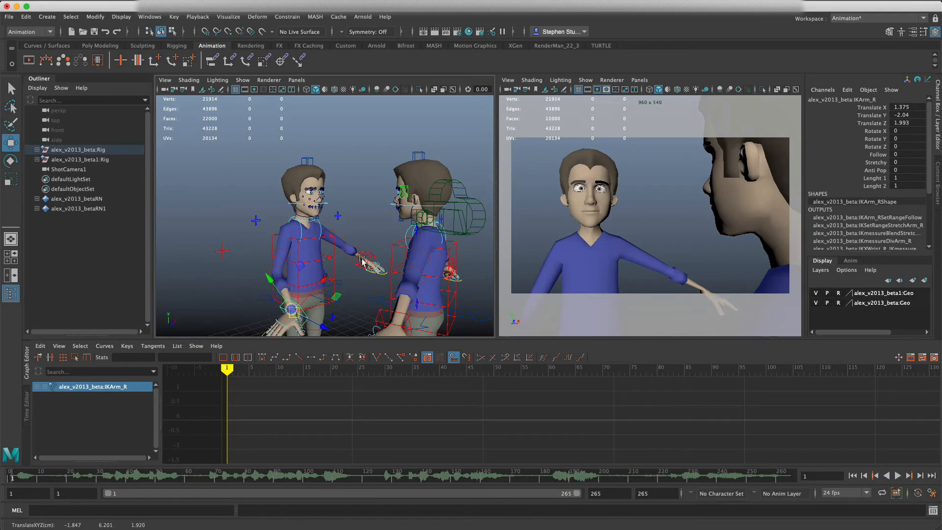
pyautogui.click(360, 275)
pyautogui.moveTo(369, 255); pyautogui.dragTo(329, 297)
# - Frame the first character's head and inspect its jaw control, Ctrl_LowerFaceJaw_M, with the Rotate tool
pyautogui.keyDown('alt'); pyautogui.moveTo(322, 212); pyautogui.dragTo(350, 236); pyautogui.keyUp('alt')
pyautogui.click(308, 203)
pyautogui.press('f')
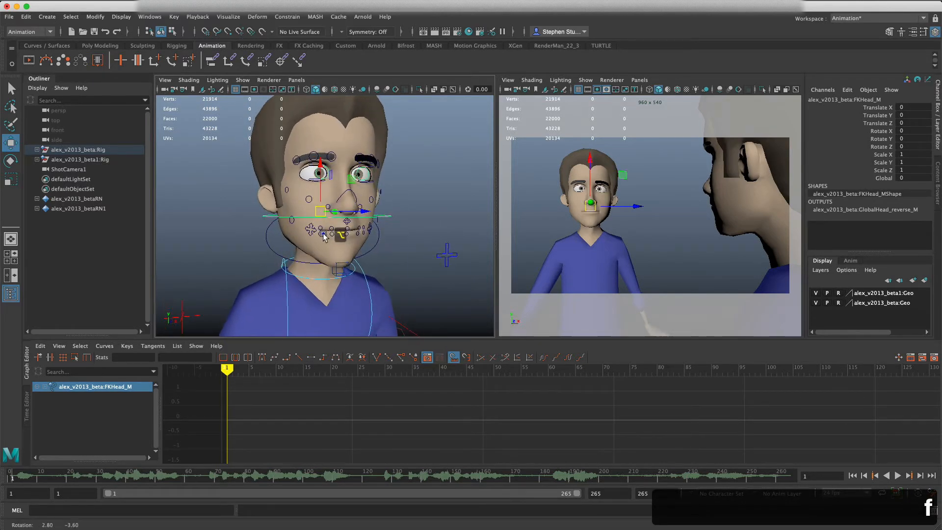
pyautogui.click(355, 244)
pyautogui.click(325, 236)
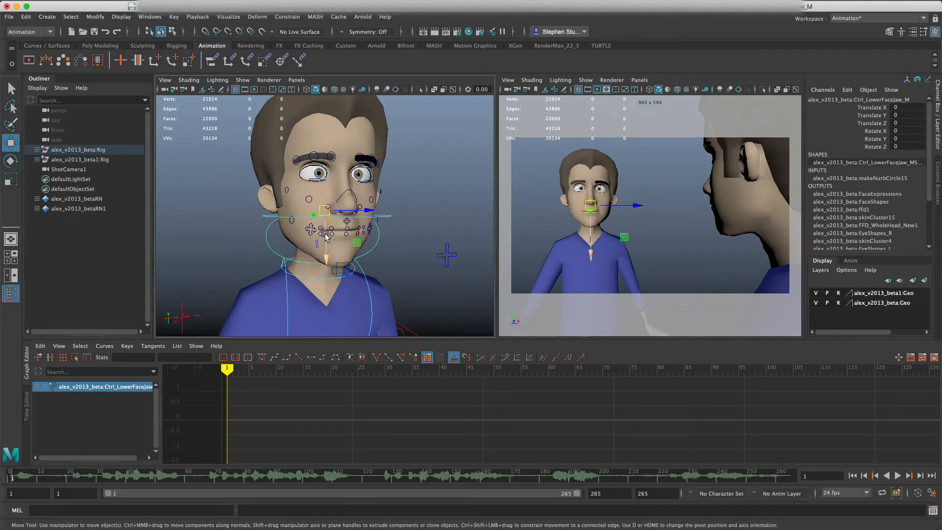
pyautogui.press('e')
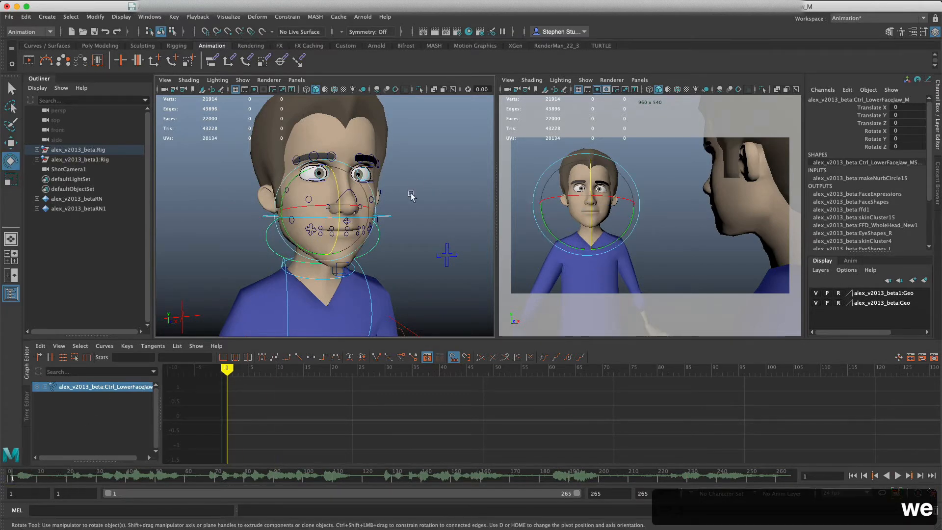
# - Select every control of both characters together with ShotCamera1 and set a key on them at frame 1
pyautogui.moveTo(435, 163); pyautogui.dragTo(201, 292)
pyautogui.scroll(-5, 454, 191)
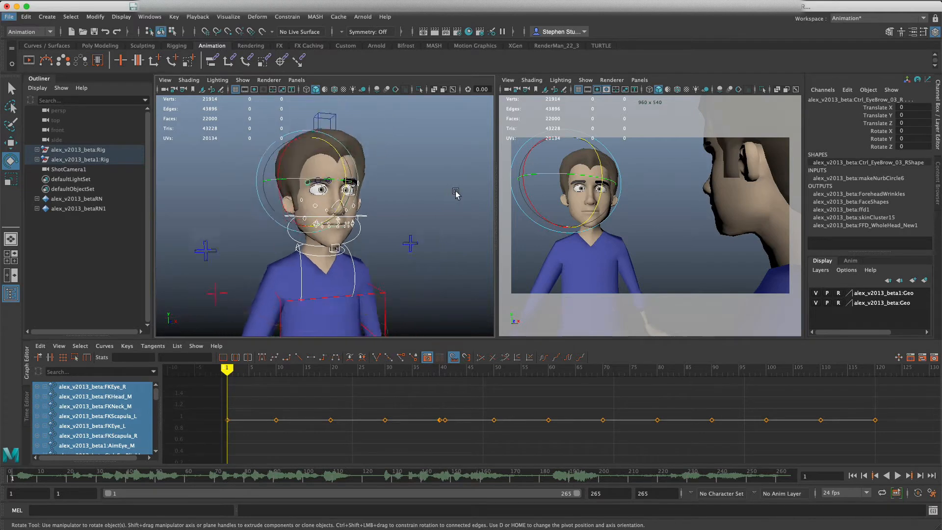
pyautogui.moveTo(438, 126); pyautogui.dragTo(157, 327)
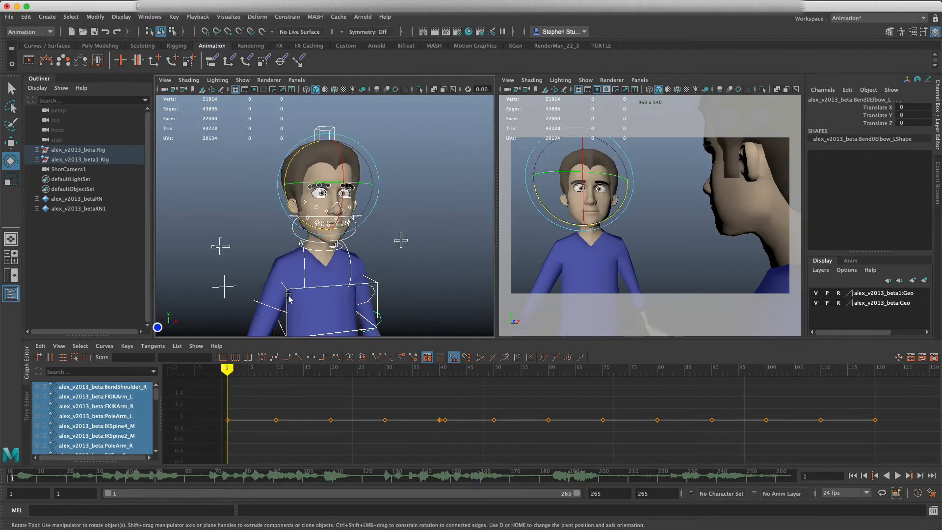
pyautogui.scroll(-5, 379, 265)
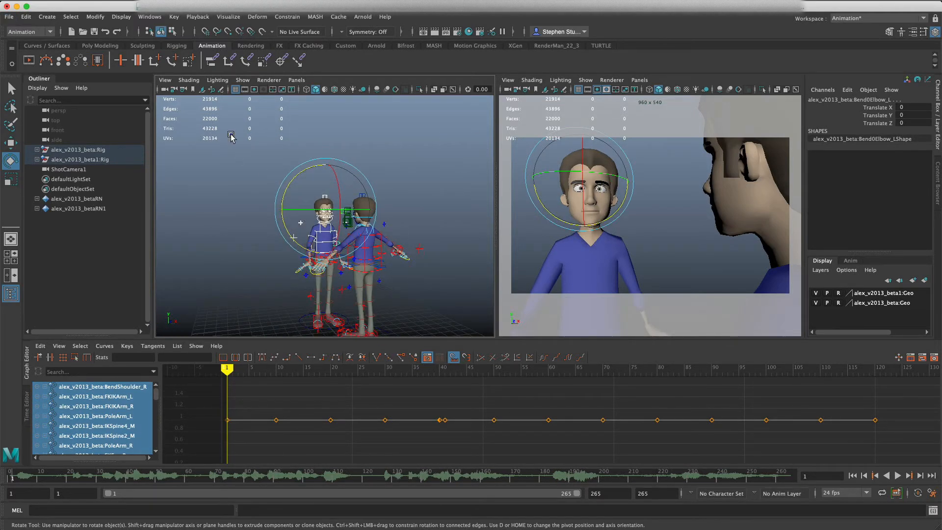
pyautogui.moveTo(231, 134); pyautogui.dragTo(434, 384)
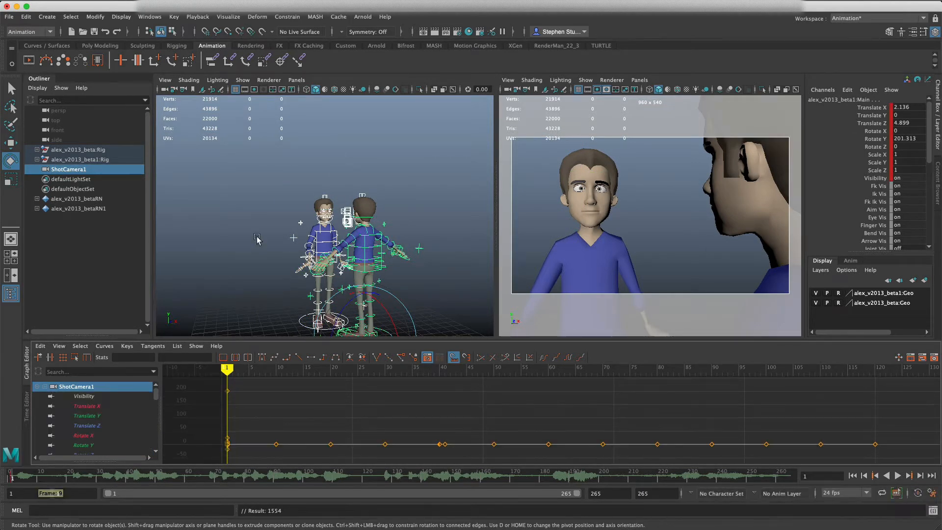
# - Clear the selection, then select the first character's head control, FKHead_M, and frame it in the perspective view
pyautogui.click(264, 217)
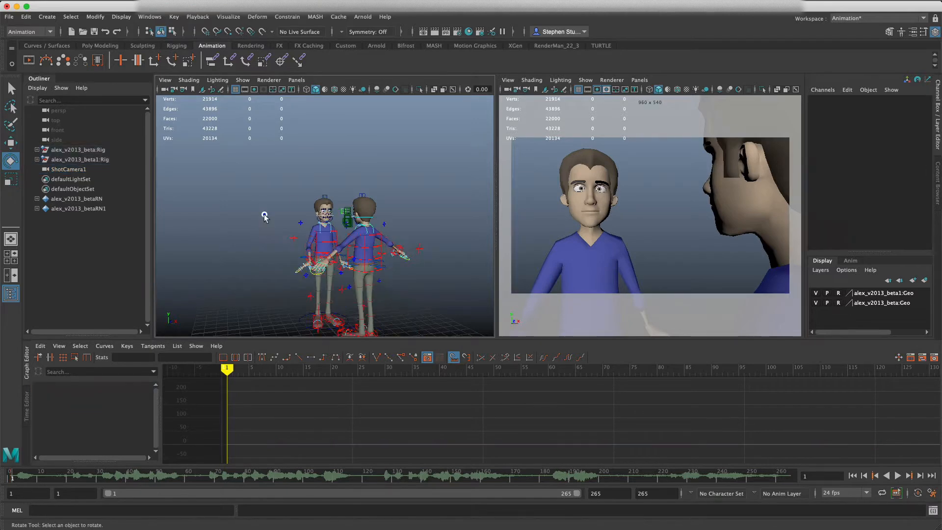
pyautogui.click(327, 218)
pyautogui.press('f')
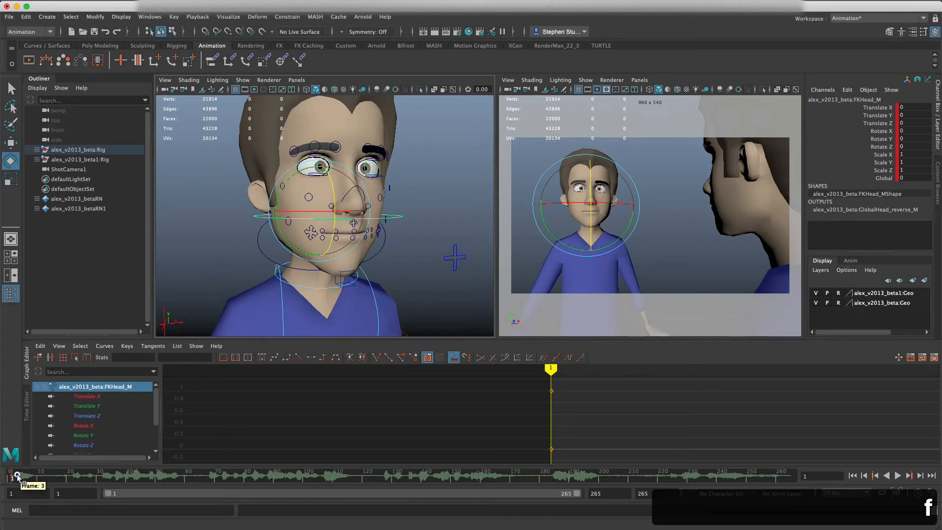
# - Play the dialogue audio from frame 1 twice to locate the first words around frame 10
pyautogui.moveTo(16, 474); pyautogui.dragTo(8, 478)
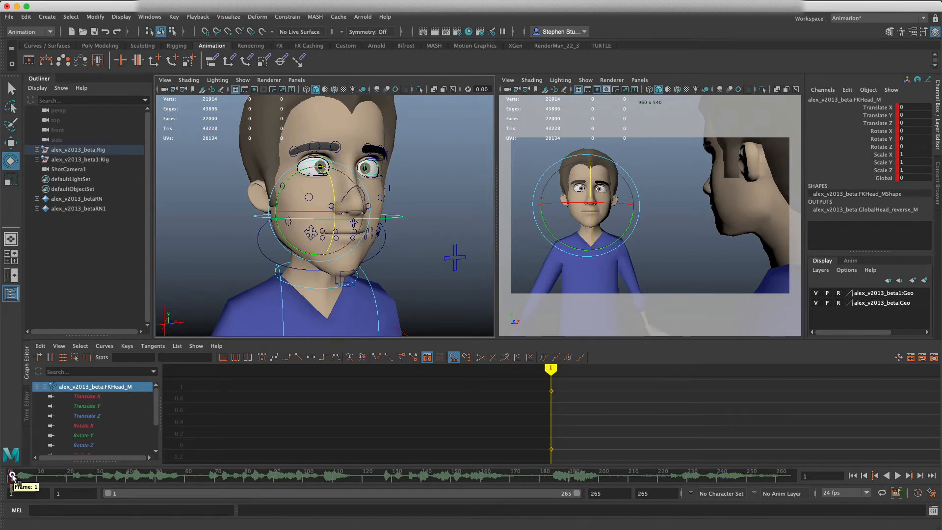
pyautogui.hotkey('alt', 'v')
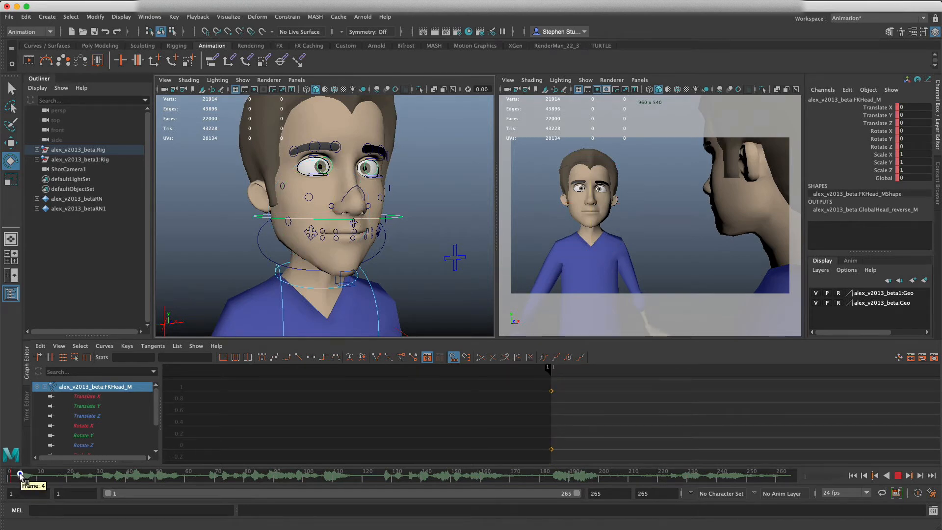
pyautogui.click(897, 476)
pyautogui.click(12, 477)
pyautogui.hotkey('alt', 'v')
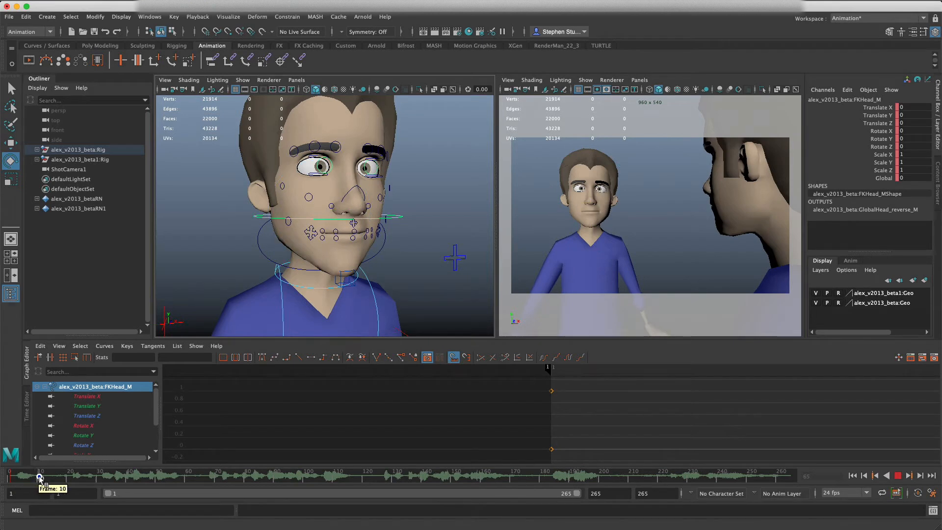
pyautogui.click(39, 477)
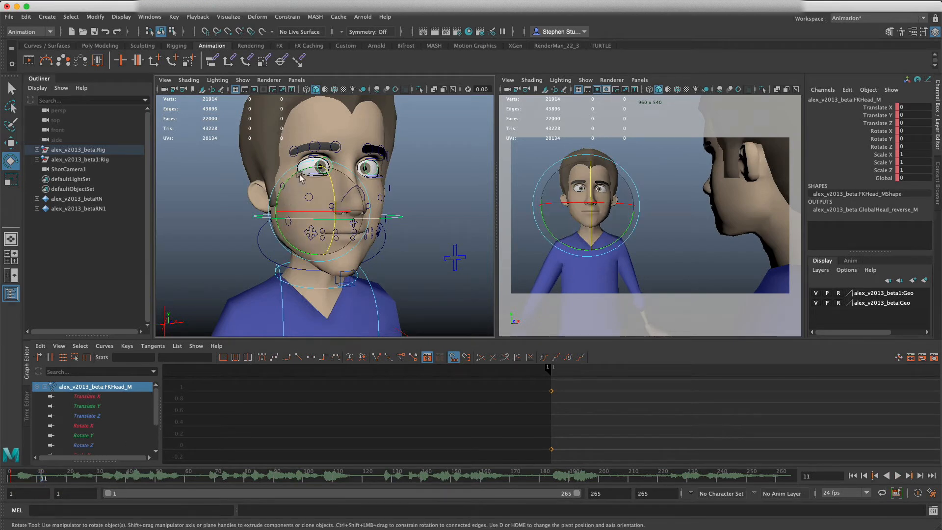
# - At frame 10, rotate the first character's head control, FKHead_M, to about X -0.3, Y 3.5 and Z 4.9
pyautogui.press('q')
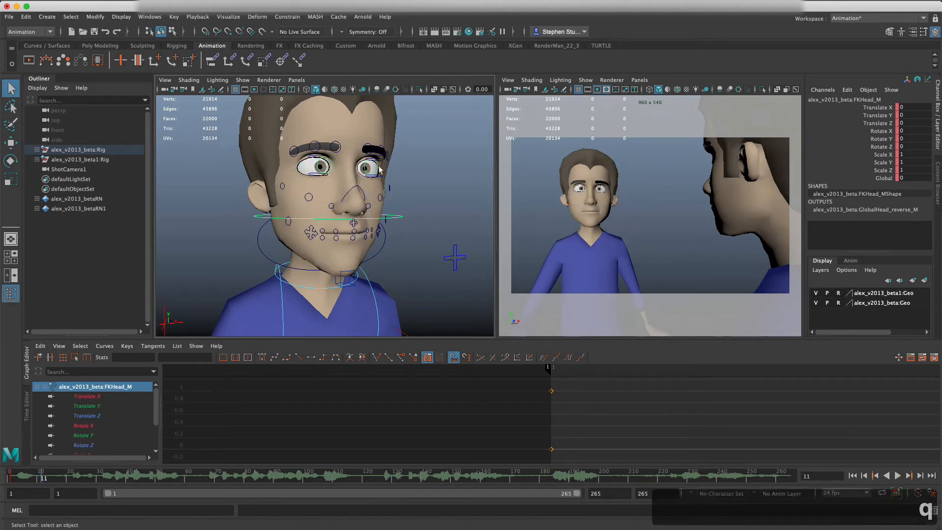
pyautogui.moveTo(54, 477)
pyautogui.mouseDown()
pyautogui.moveTo(69, 478)
pyautogui.moveTo(39, 479)
pyautogui.mouseUp()
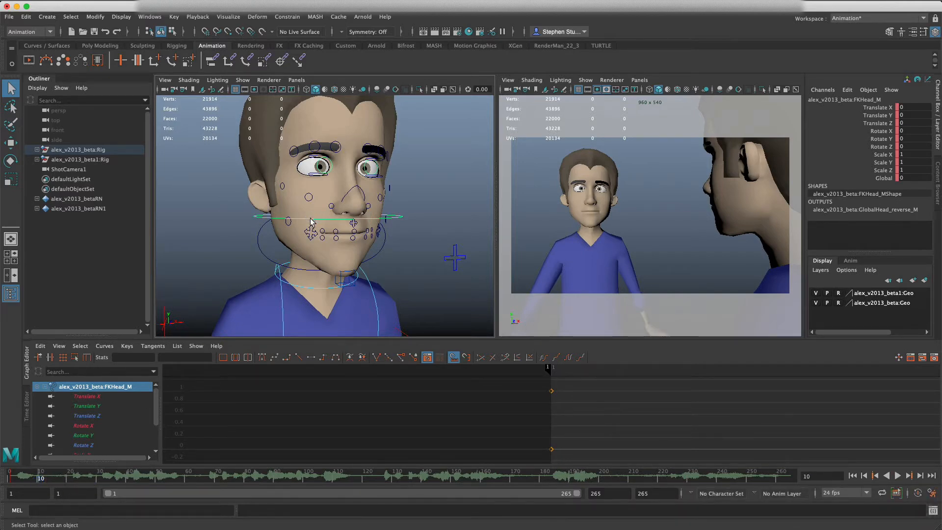
pyautogui.press('w')
pyautogui.press('e')
pyautogui.moveTo(339, 200); pyautogui.dragTo(333, 196)
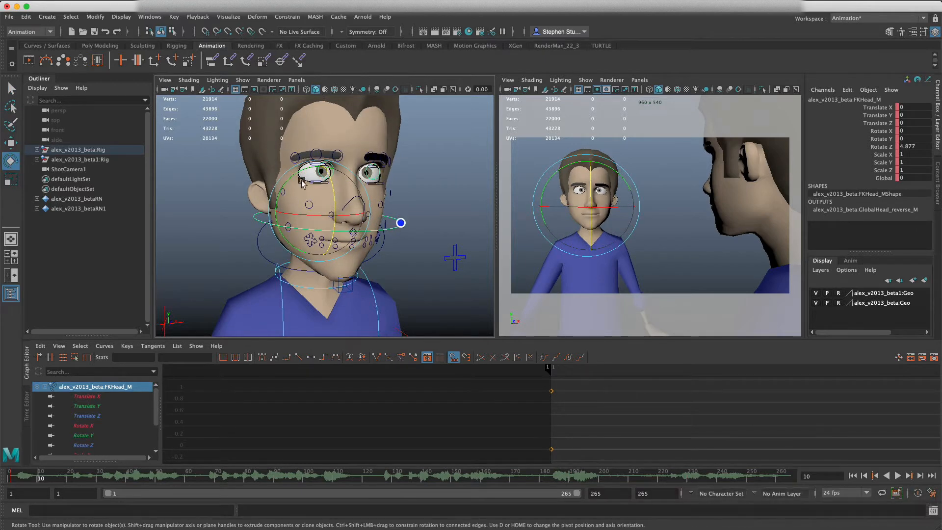
pyautogui.moveTo(284, 183); pyautogui.dragTo(321, 179)
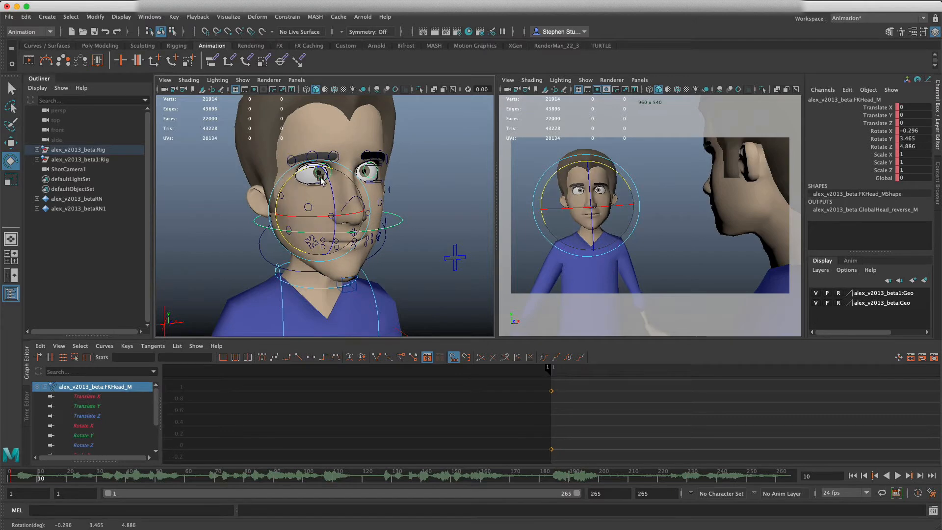
pyautogui.press('q')
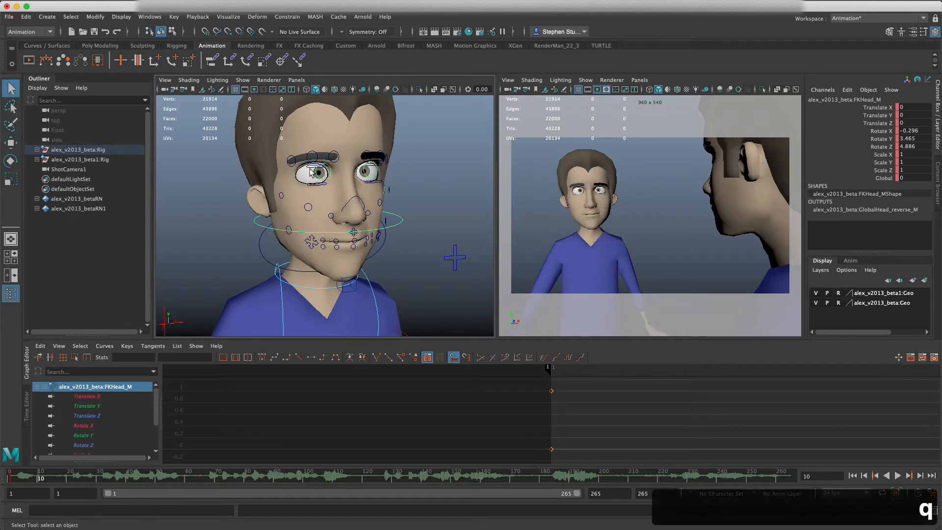
# - Raise the first character's middle and outer right eyebrow controls, and shift all three right eyebrow controls about 0.029 in X
pyautogui.click(293, 166)
pyautogui.click(317, 158)
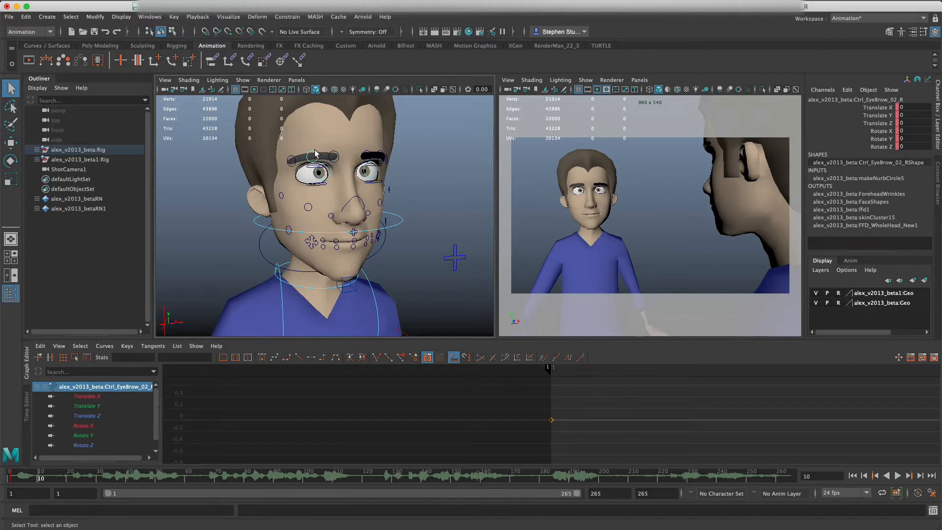
pyautogui.press('w')
pyautogui.press('e')
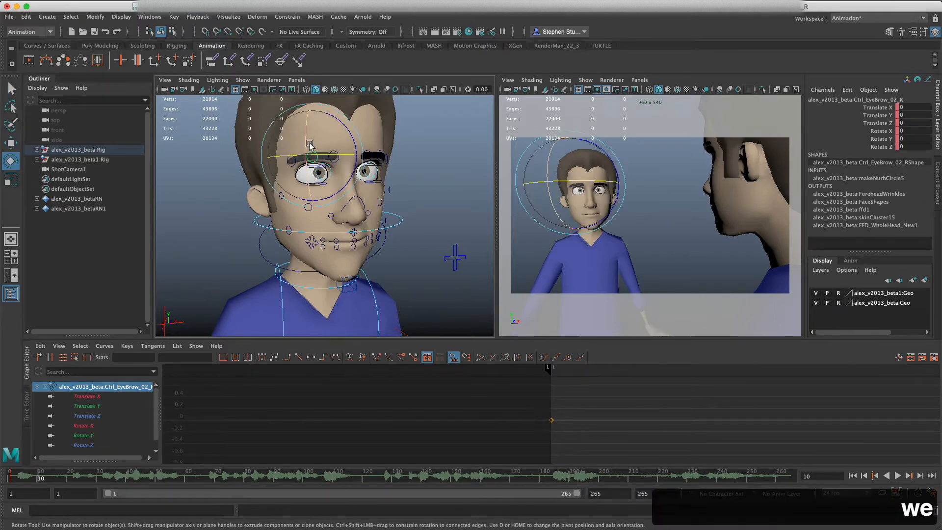
pyautogui.press('w')
pyautogui.click(295, 143)
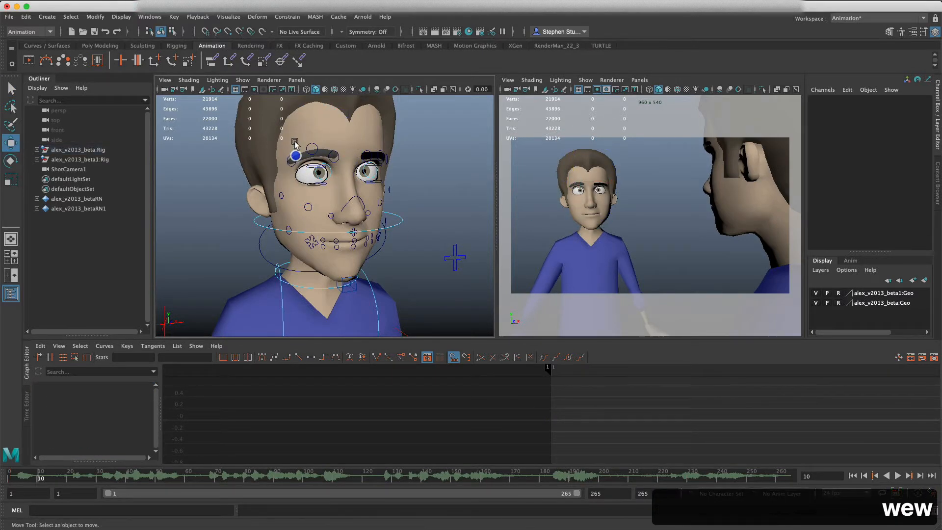
pyautogui.click(290, 158)
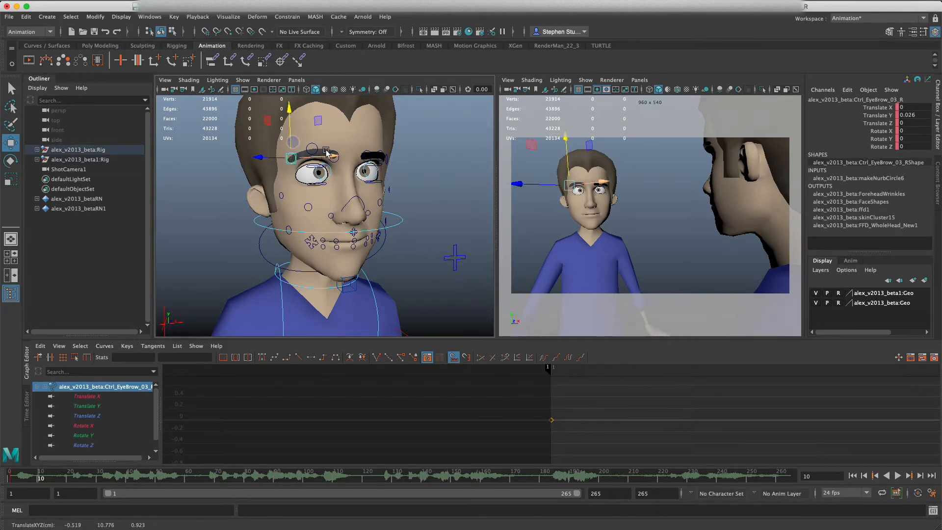
pyautogui.keyDown('shift'); pyautogui.click(341, 157); pyautogui.keyUp('shift')
pyautogui.keyDown('shift'); pyautogui.click(339, 158); pyautogui.keyUp('shift')
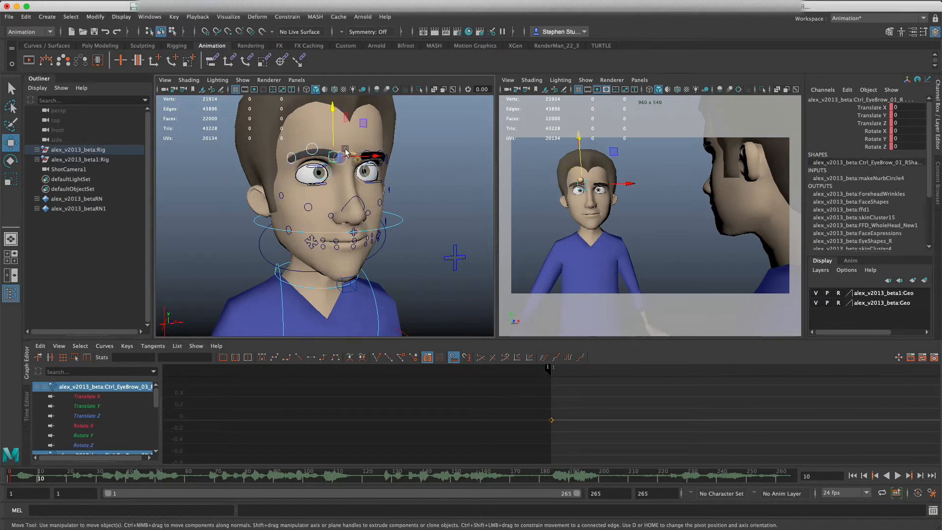
pyautogui.moveTo(367, 157); pyautogui.dragTo(364, 180)
# - Move the three left eyebrow controls together to about 0.043 in X and 0.029 in Y, and key them at frame 10
pyautogui.press('f')
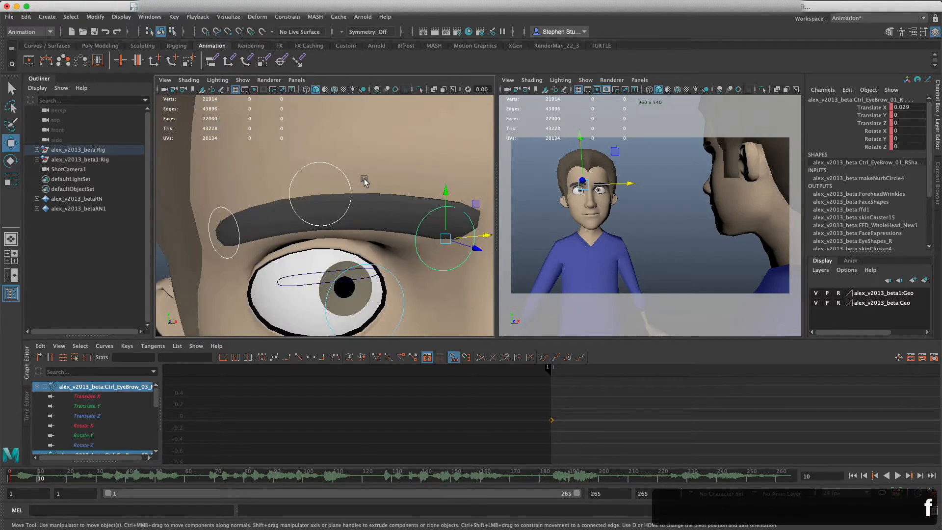
pyautogui.keyDown('alt'); pyautogui.moveTo(447, 221); pyautogui.dragTo(467, 219); pyautogui.keyUp('alt')
pyautogui.scroll(-5, 447, 222)
pyautogui.click(448, 206)
pyautogui.click(456, 208)
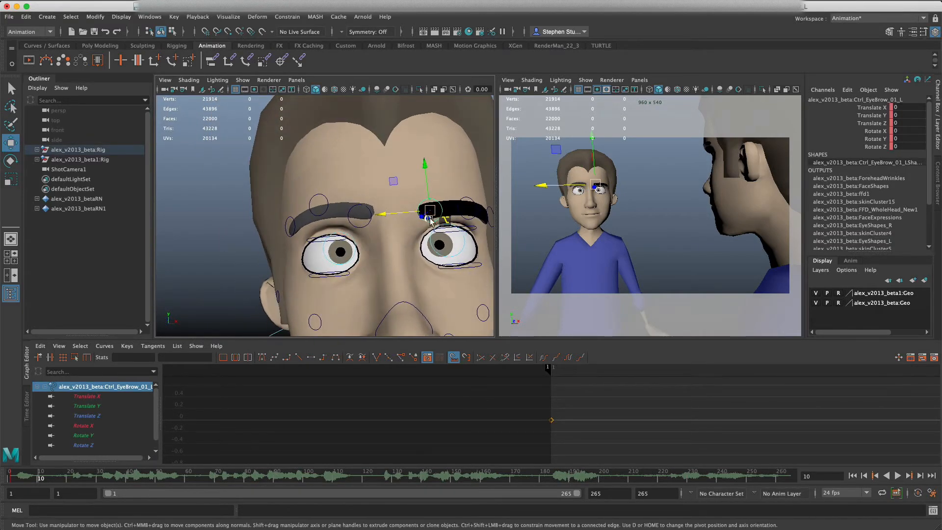
pyautogui.click(469, 217)
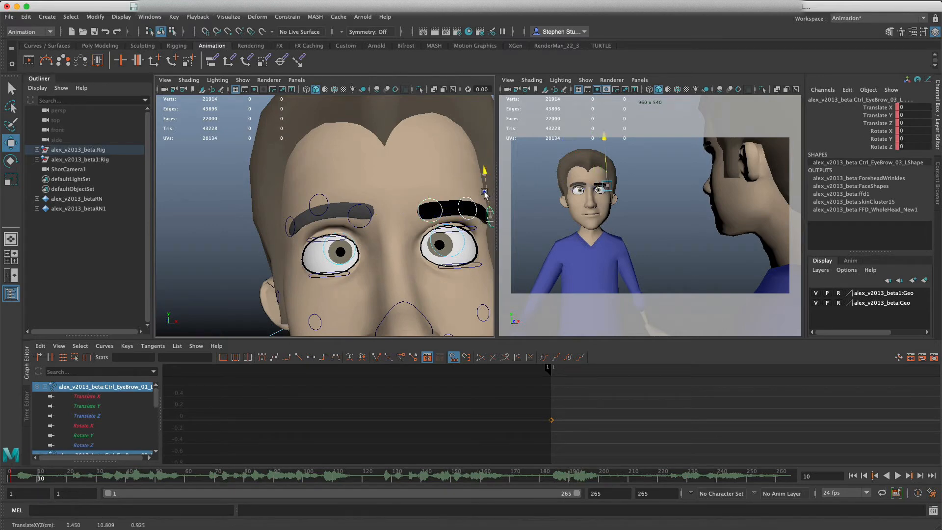
pyautogui.moveTo(484, 193); pyautogui.dragTo(477, 208)
pyautogui.press('s')
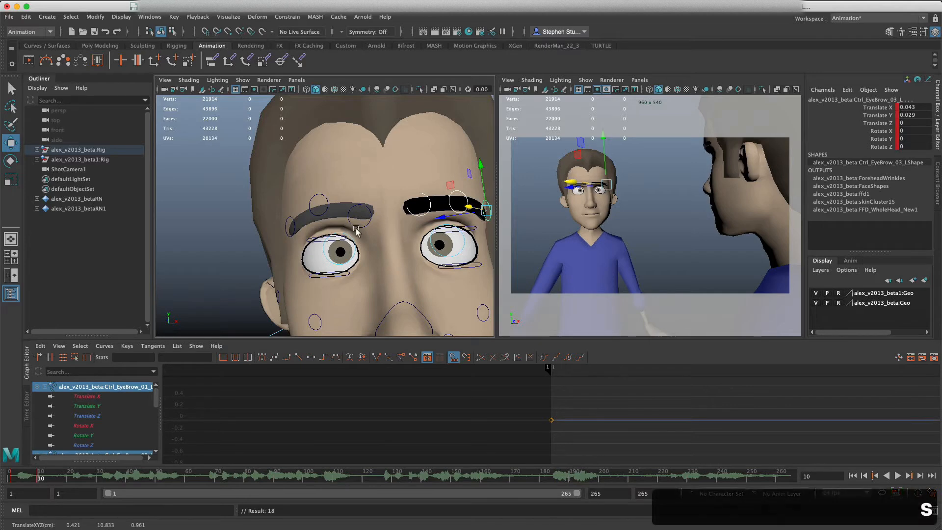
# - Select the three right eyebrow controls together and set a key on them at frame 10
pyautogui.click(364, 222)
pyautogui.click(325, 212)
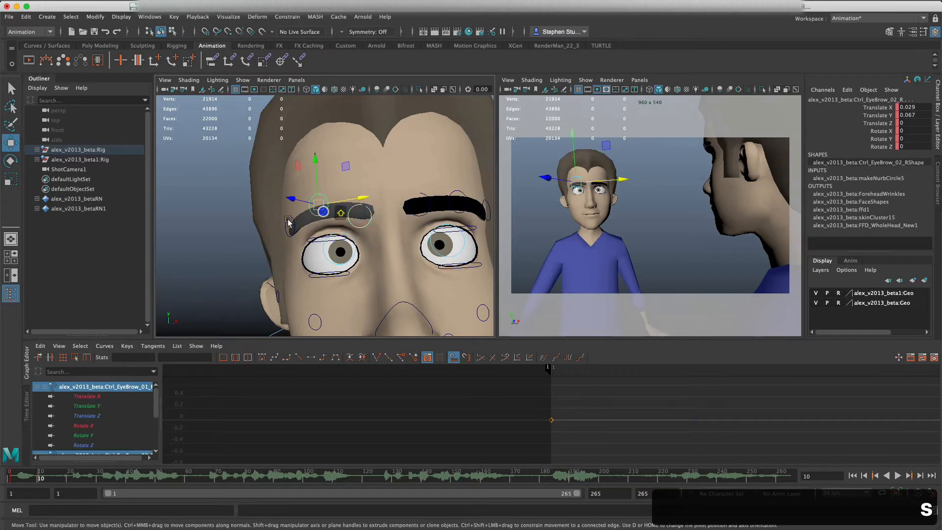
pyautogui.click(294, 225)
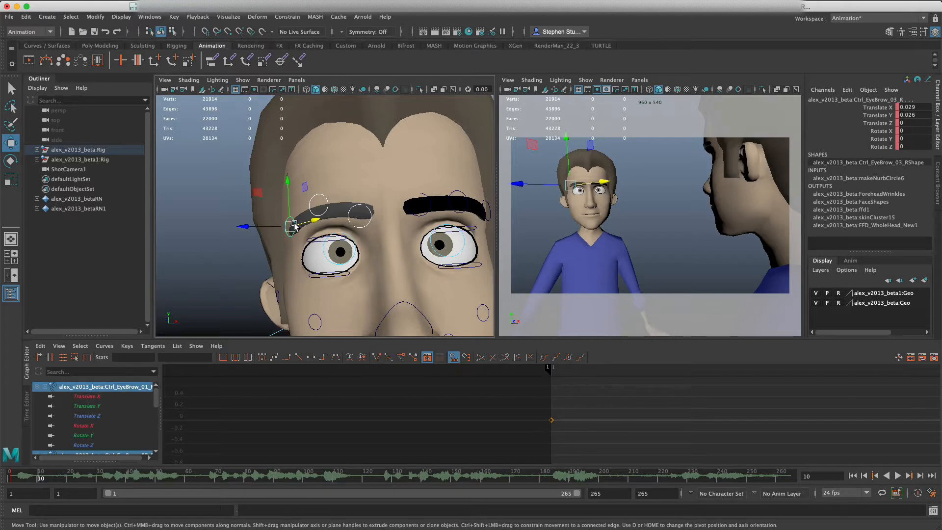
pyautogui.press('s')
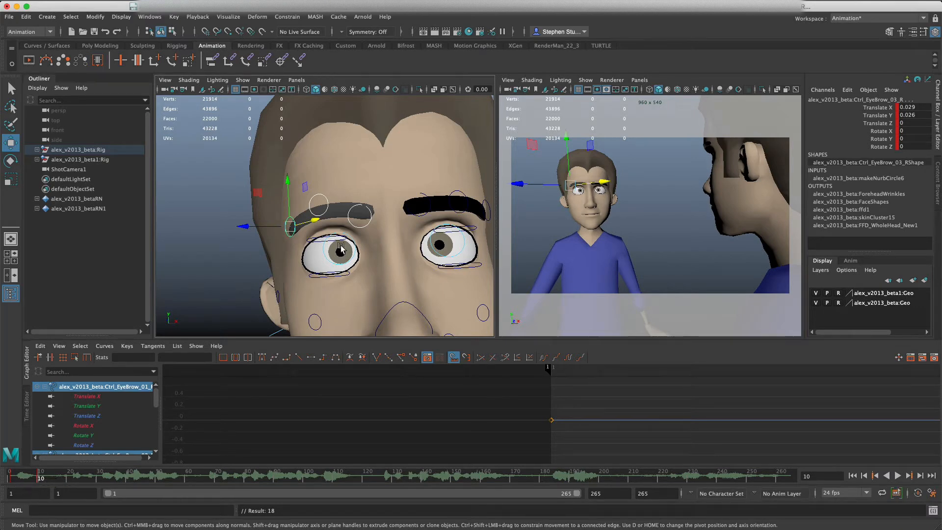
# - Rotate the right eye control, FKEye_R, to about -7 in Y and key it at frame 10
pyautogui.click(348, 269)
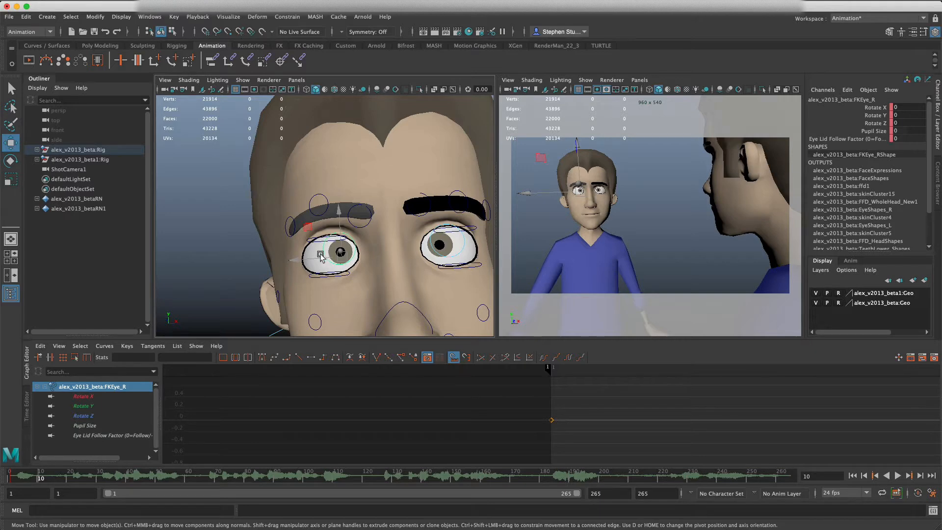
pyautogui.press('e')
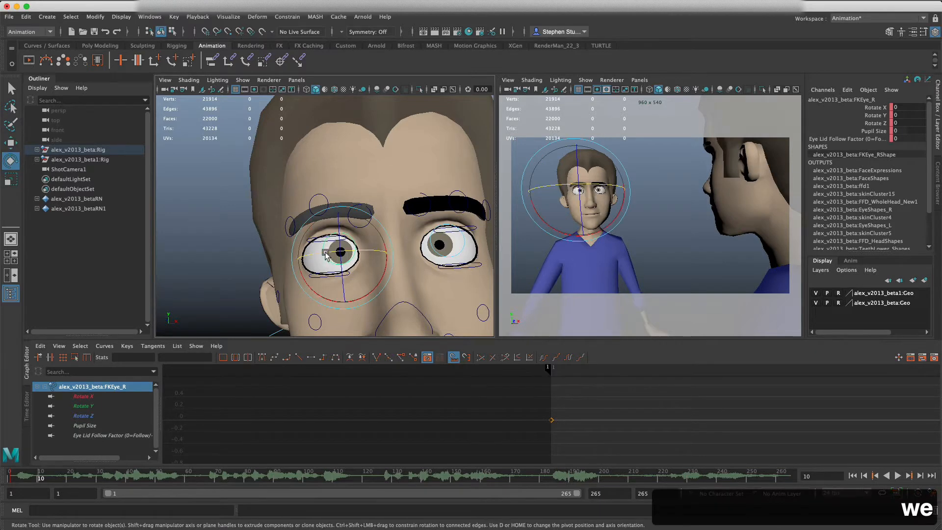
pyautogui.moveTo(325, 256); pyautogui.dragTo(316, 256)
pyautogui.press('s')
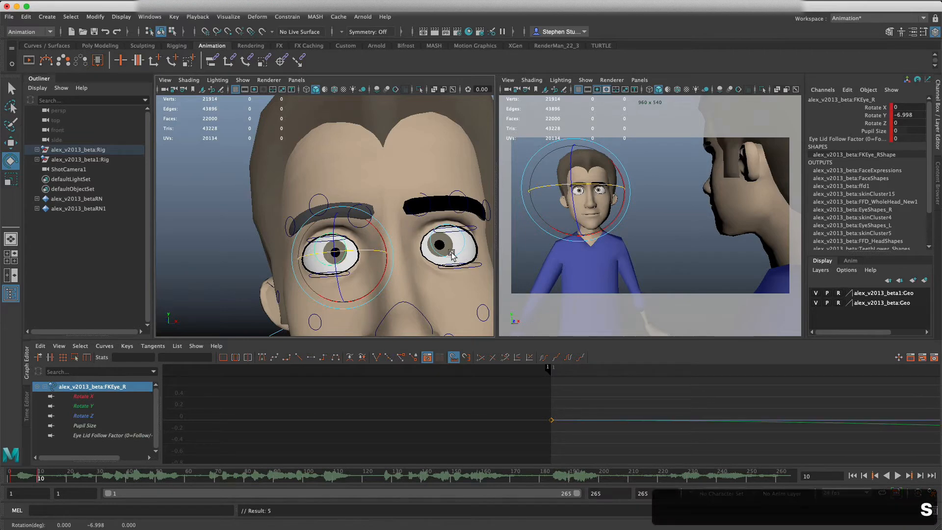
pyautogui.click(443, 254)
pyautogui.click(342, 294)
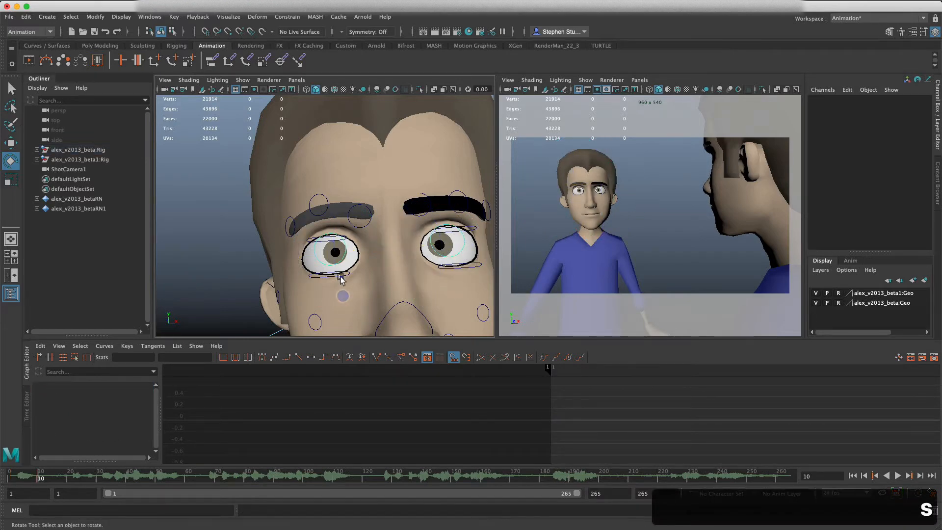
pyautogui.click(341, 277)
# - Select the cheek and nose-side controls on both sides of the face, raise them about 0.034 in Y, and key them at frame 10
pyautogui.scroll(-5, 387, 294)
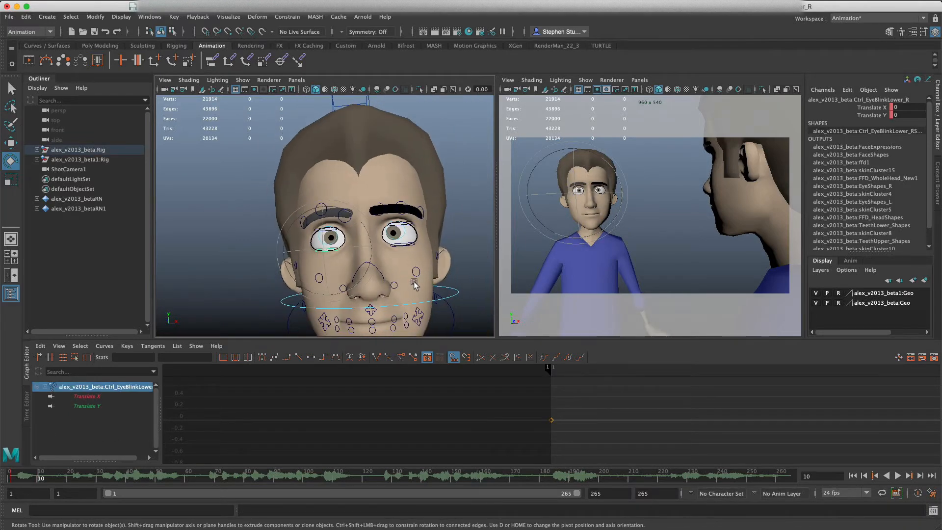
pyautogui.click(419, 276)
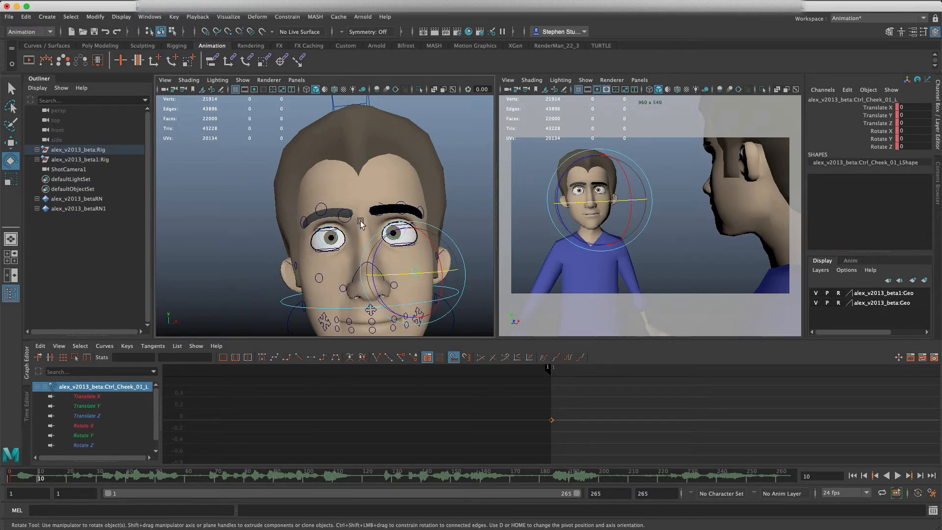
pyautogui.press('q')
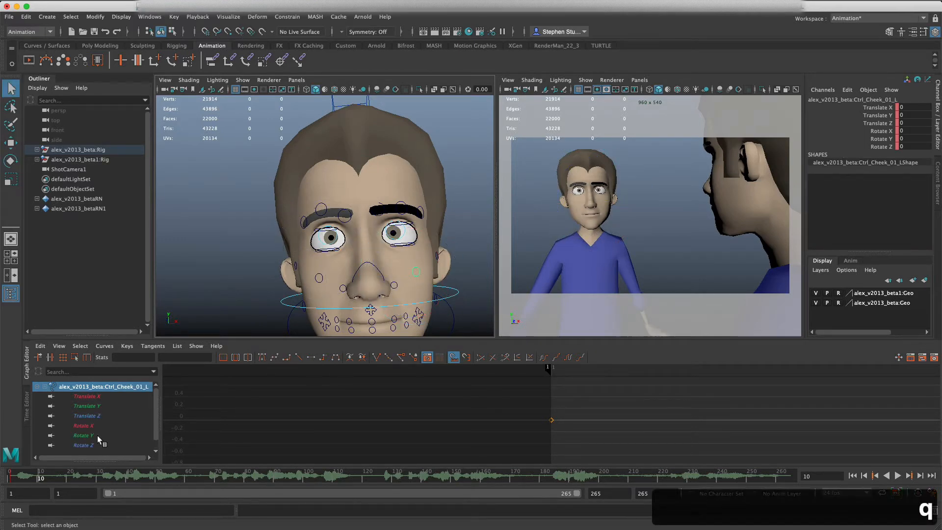
pyautogui.click(394, 286)
pyautogui.click(320, 279)
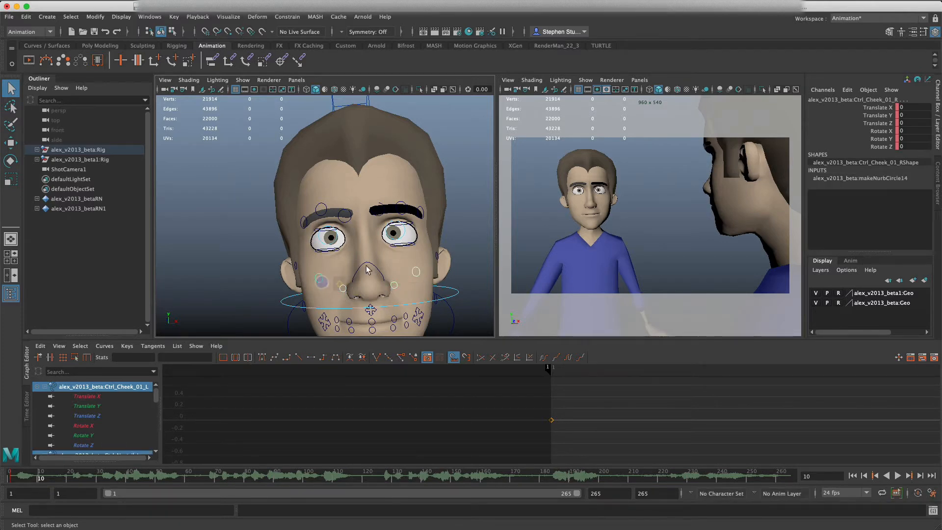
pyautogui.press('w')
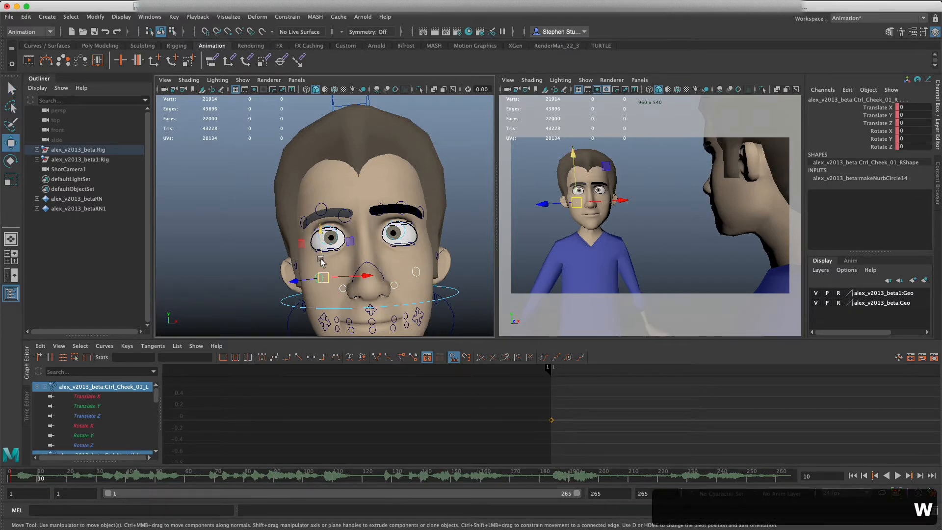
pyautogui.moveTo(321, 262); pyautogui.dragTo(321, 257)
pyautogui.press('s')
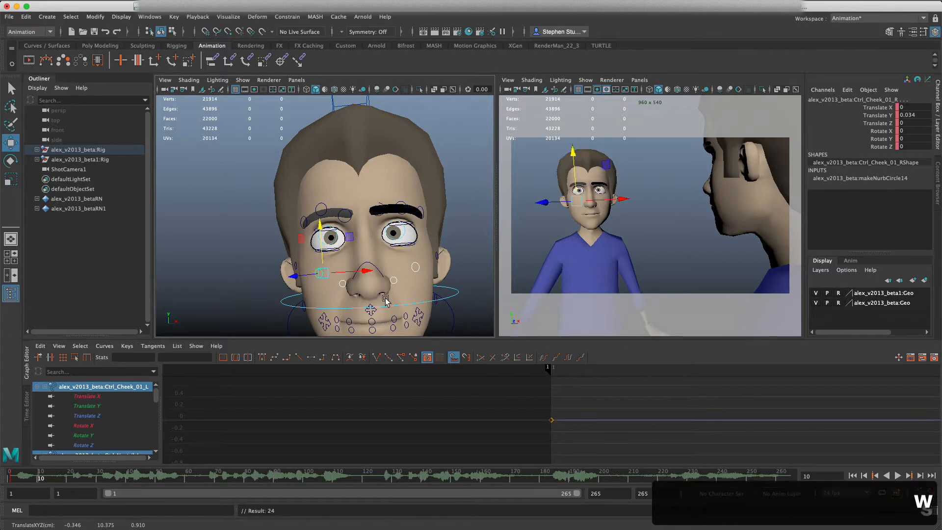
# - Return to frame 1 and rotate the head control, FKHead_M, to about X 14.6, Y 2.5 and Z -2.6
pyautogui.moveTo(41, 480); pyautogui.dragTo(21, 476)
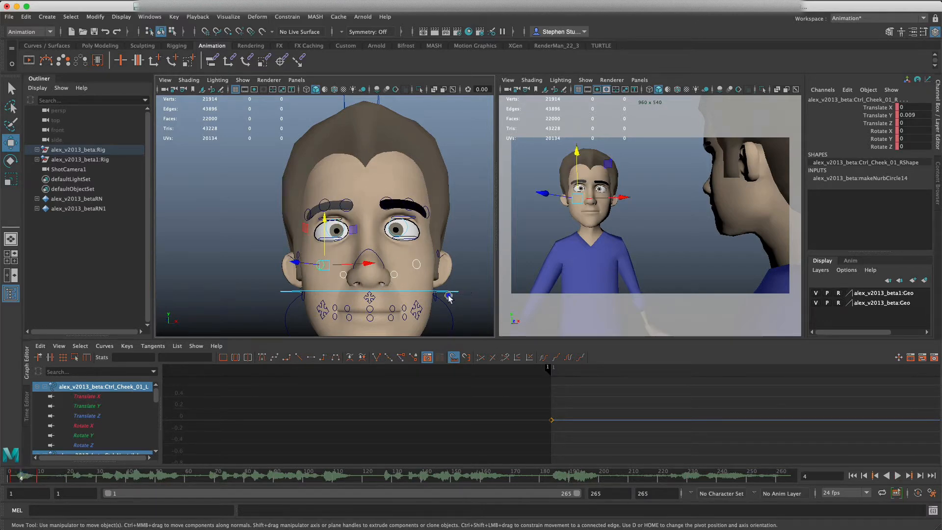
pyautogui.click(448, 294)
pyautogui.click(10, 475)
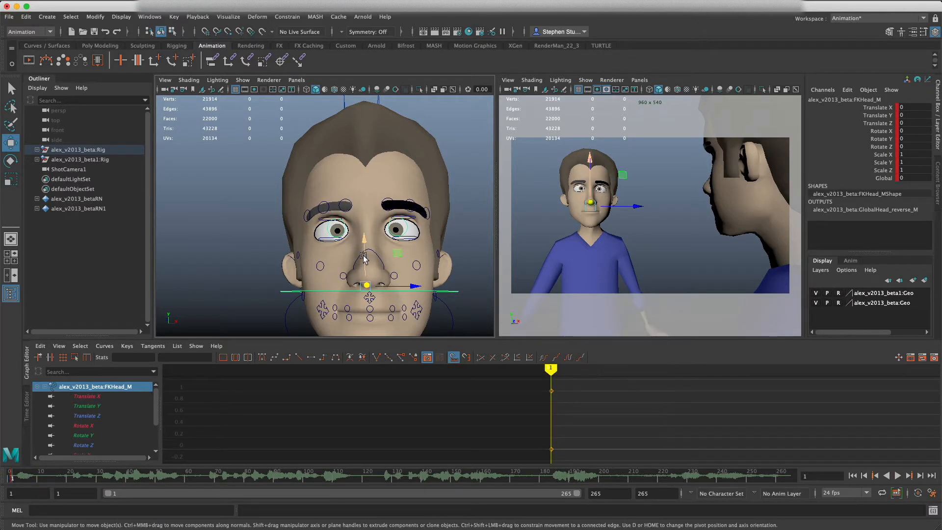
pyautogui.press('e')
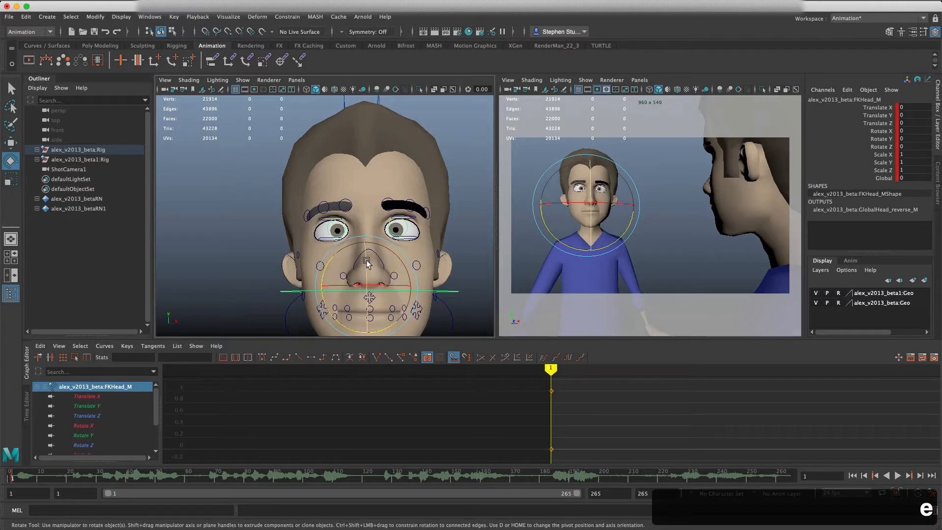
pyautogui.moveTo(365, 260); pyautogui.dragTo(433, 282)
pyautogui.click(434, 283)
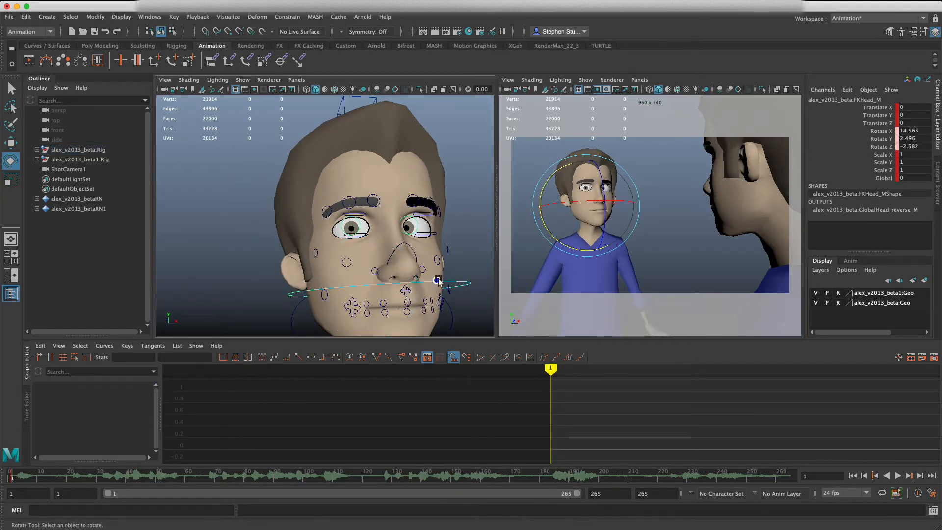
# - Select the head control, FKHead_M, and key its current rotation at frame 1 and again at frame 10
pyautogui.press('s')
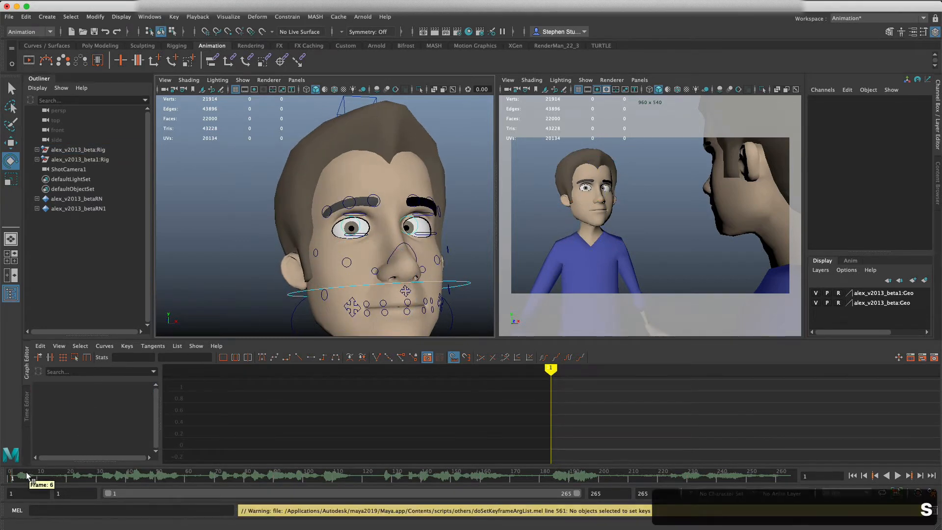
pyautogui.click(455, 294)
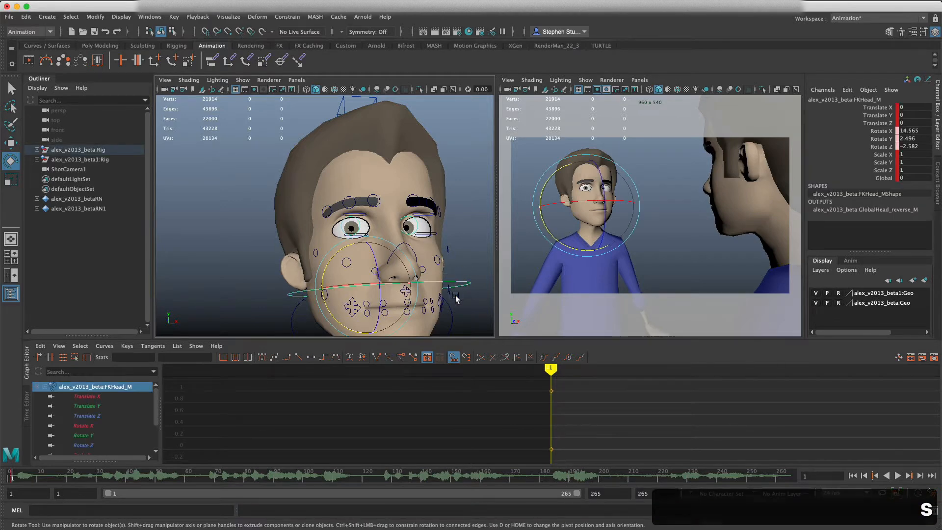
pyautogui.press('s')
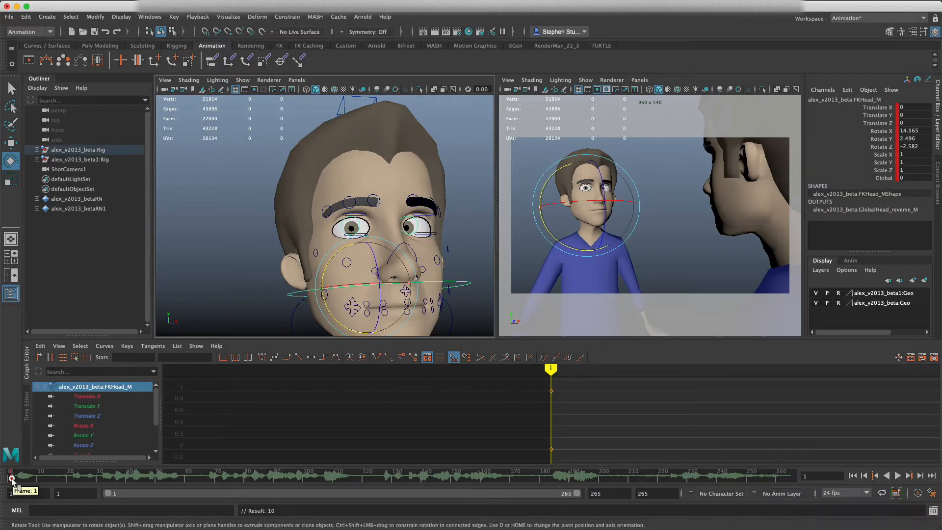
pyautogui.moveTo(12, 478); pyautogui.dragTo(39, 477)
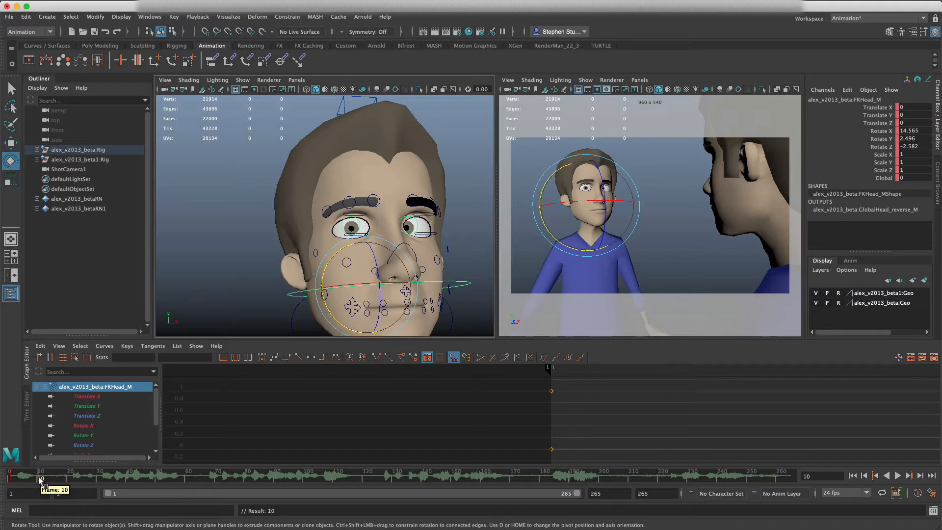
pyautogui.press('s')
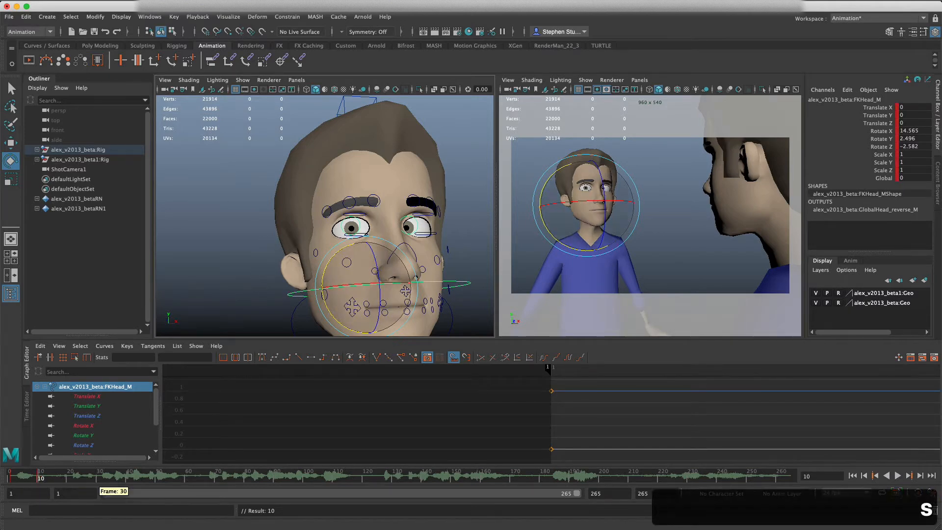
# - Scrub and play the opening frames to review the head and face motion against the audio
pyautogui.moveTo(38, 478); pyautogui.dragTo(7, 477)
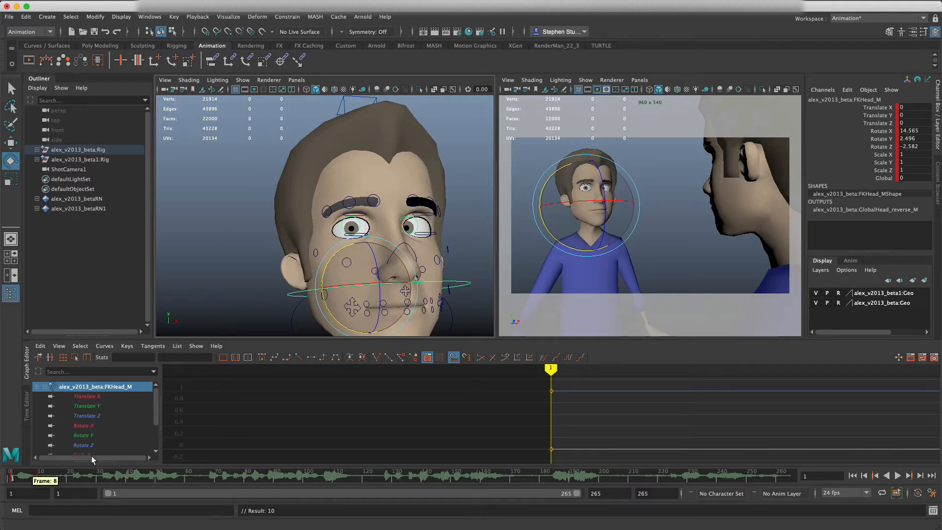
pyautogui.moveTo(39, 475)
pyautogui.mouseDown()
pyautogui.moveTo(12, 475)
pyautogui.moveTo(73, 479)
pyautogui.moveTo(10, 479)
pyautogui.mouseUp()
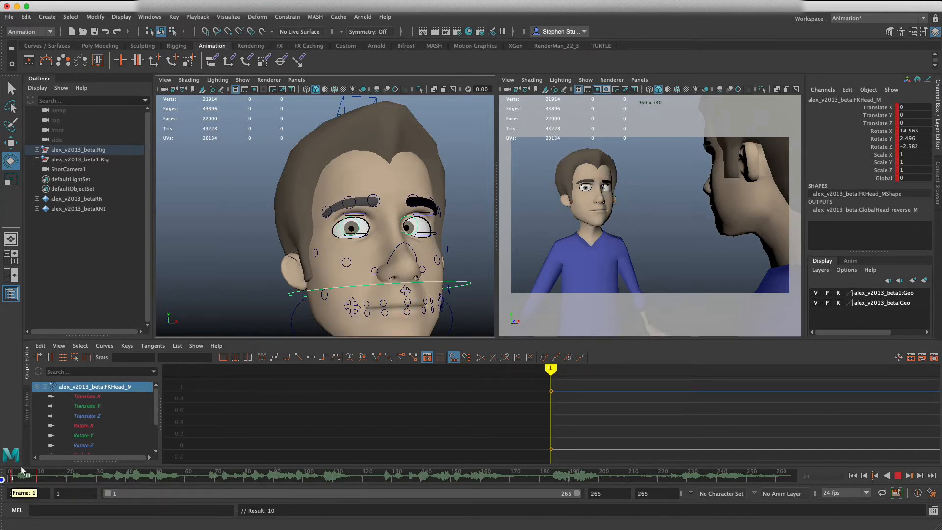
pyautogui.click(894, 476)
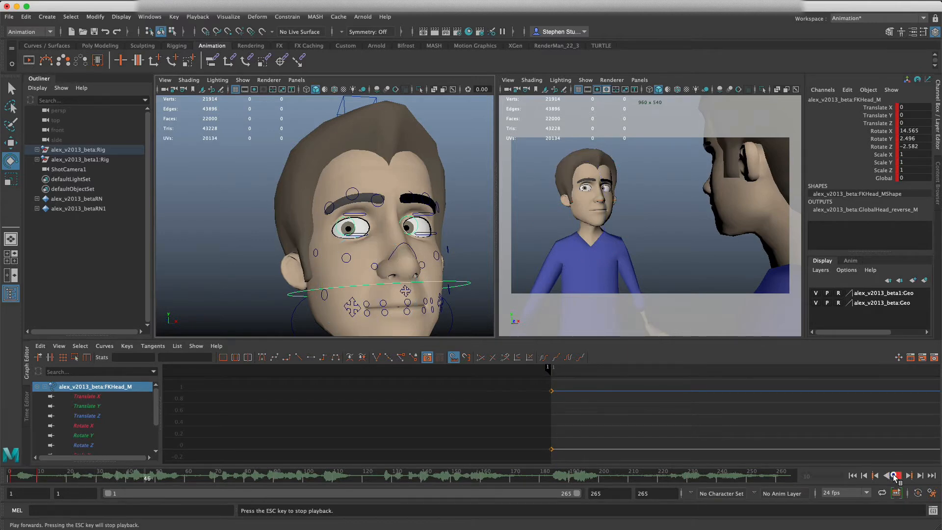
pyautogui.click(894, 475)
pyautogui.moveTo(100, 475); pyautogui.dragTo(55, 475)
pyautogui.moveTo(47, 476); pyautogui.dragTo(73, 476)
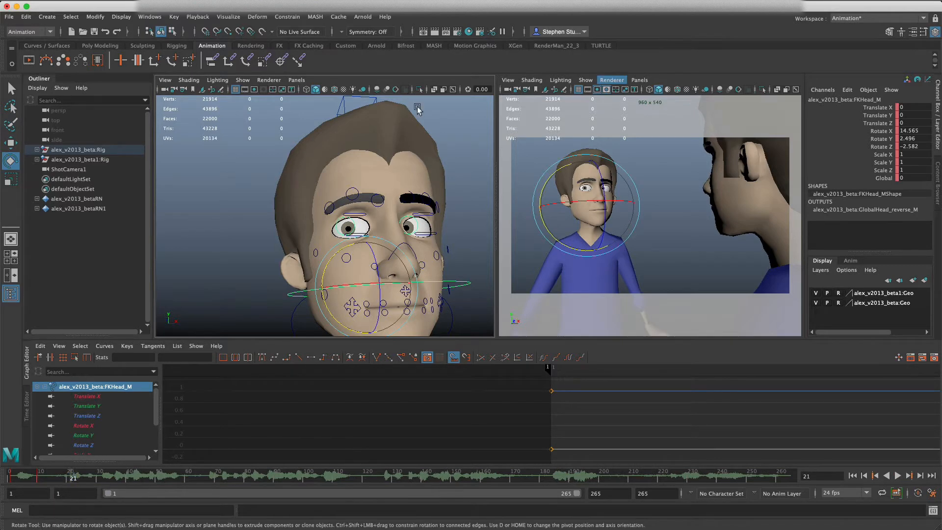
# - Rotate both eye controls, FKEye_L and FKEye_R, to about 21.4 in Y and key them at frames 10 and 1
pyautogui.click(39, 476)
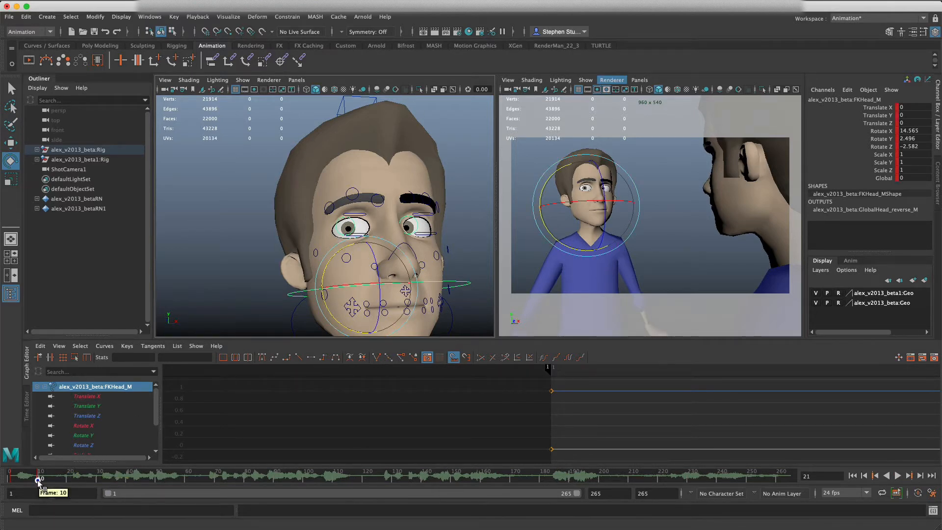
pyautogui.click(417, 224)
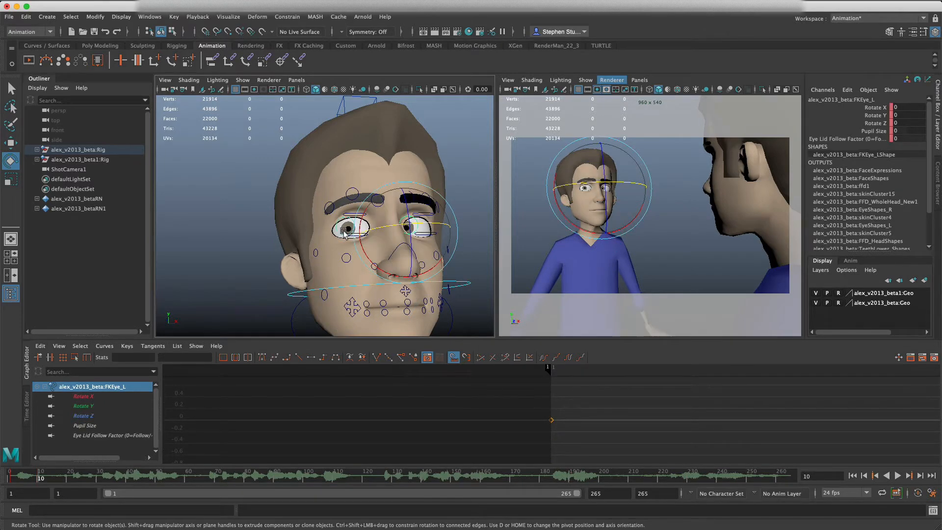
pyautogui.keyDown('shift'); pyautogui.click(336, 231); pyautogui.keyUp('shift')
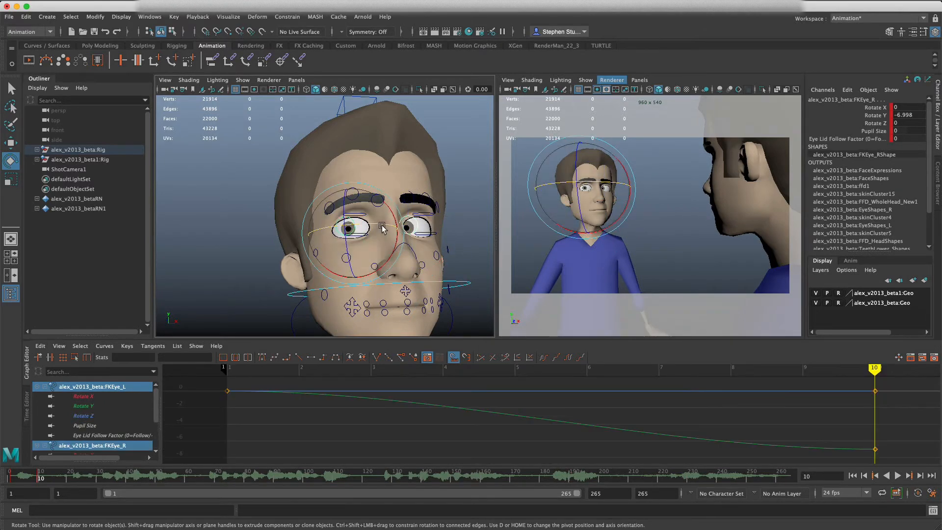
pyautogui.moveTo(378, 224); pyautogui.dragTo(395, 228)
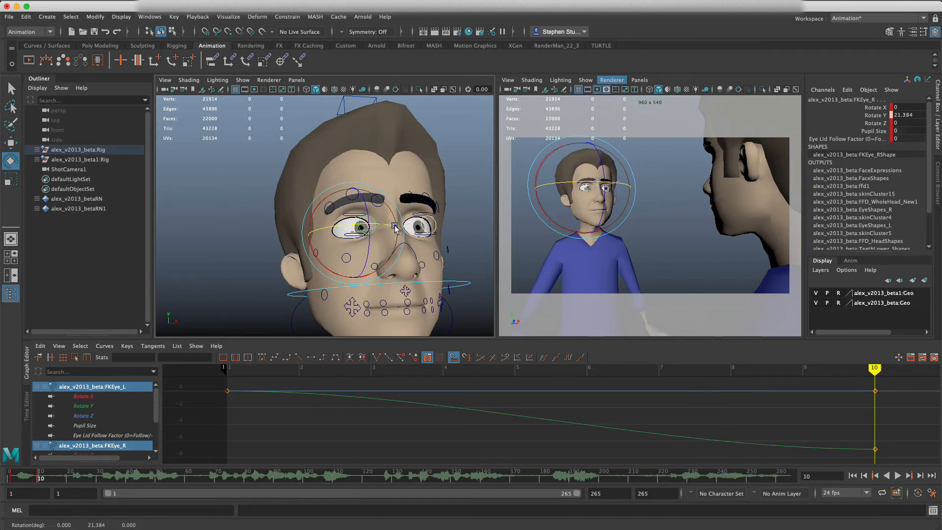
pyautogui.press('s')
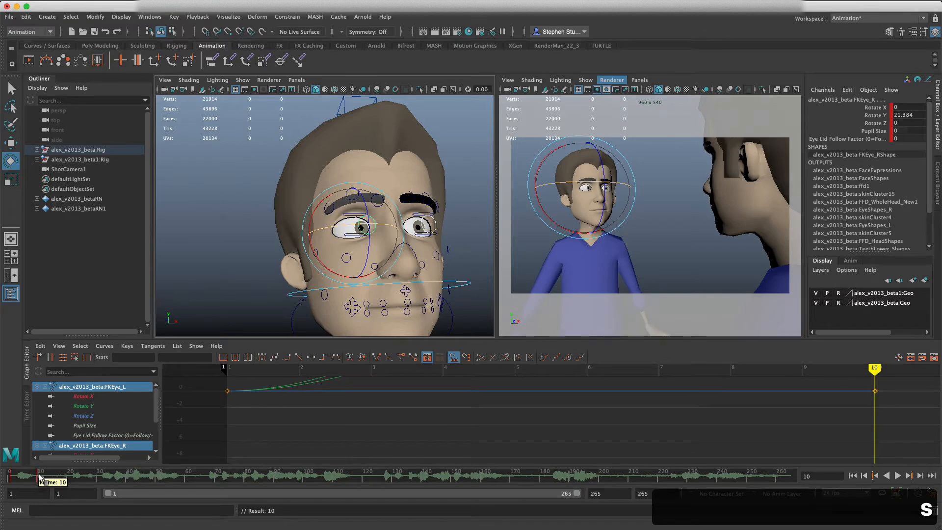
pyautogui.moveTo(40, 475); pyautogui.dragTo(11, 476)
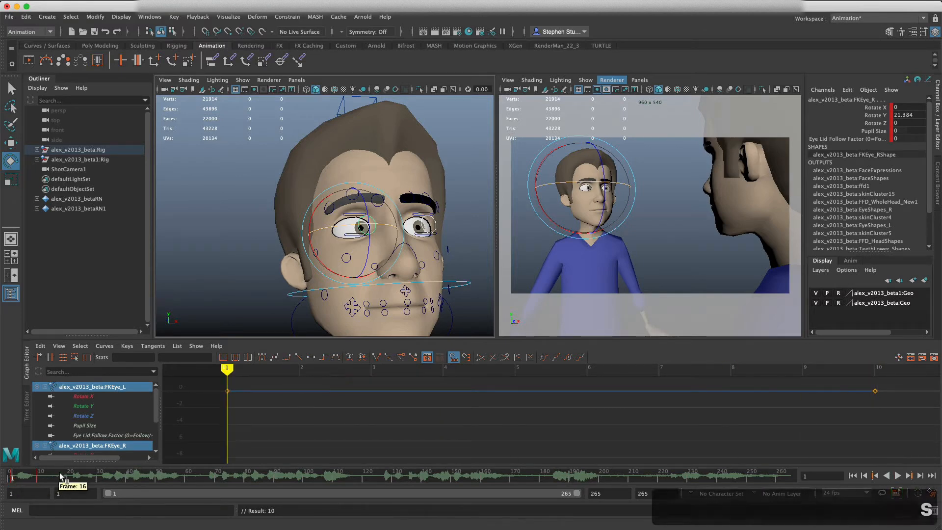
pyautogui.hotkey('alt', 'v')
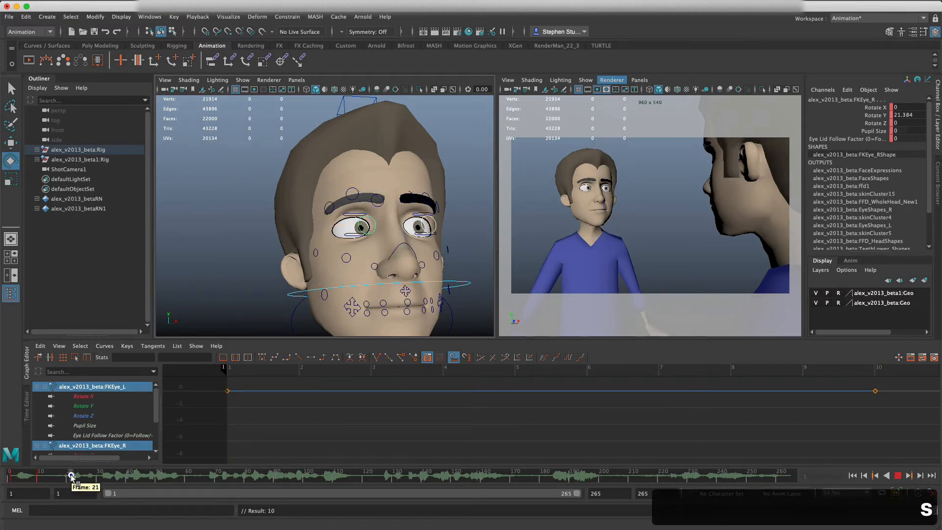
# - At frame 17, rotate both eyes downward to about X -4.9, Y 20.8 and Z -13.7 and key them
pyautogui.click(72, 476)
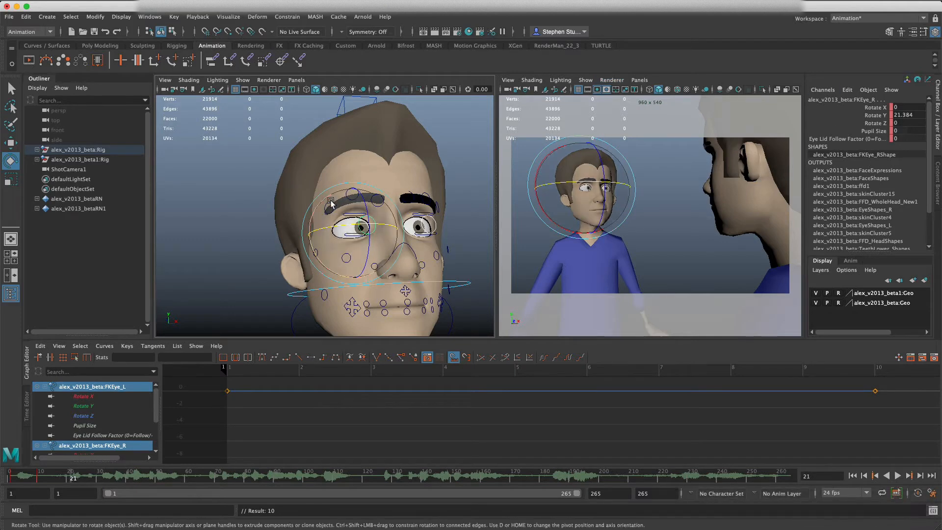
pyautogui.click(60, 477)
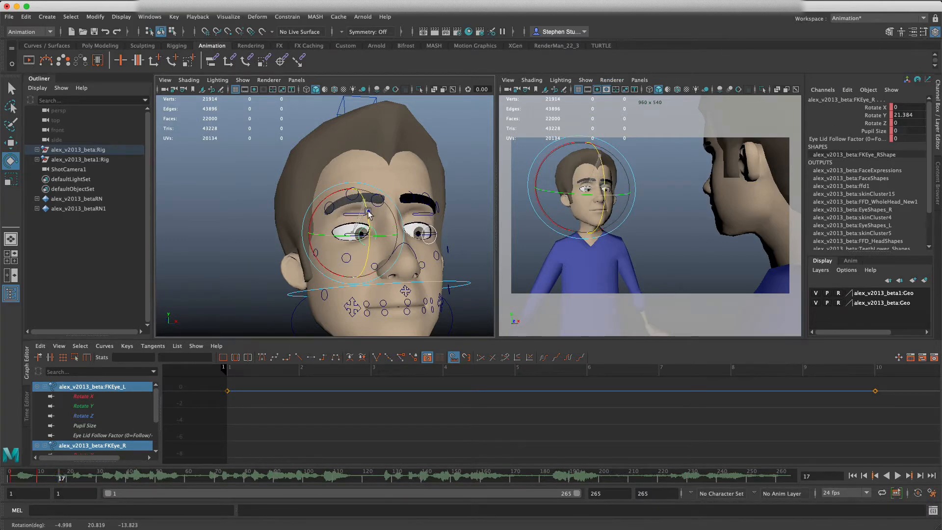
pyautogui.moveTo(368, 214); pyautogui.dragTo(370, 218)
pyautogui.press('s')
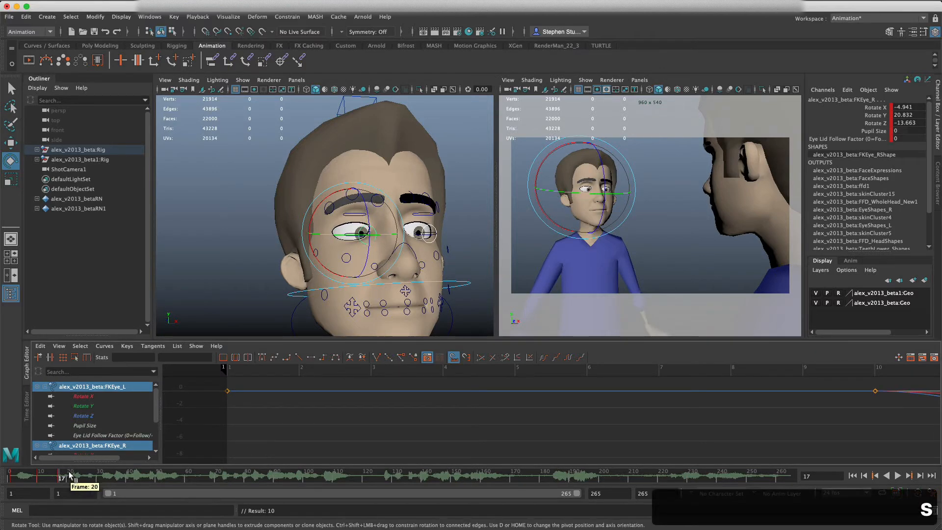
# - At frame 21, rotate both eyes back up and sideways to about X -0.2, Y 31 and Z -0.5 and key them
pyautogui.hotkey('alt', 'v')
pyautogui.click(72, 476)
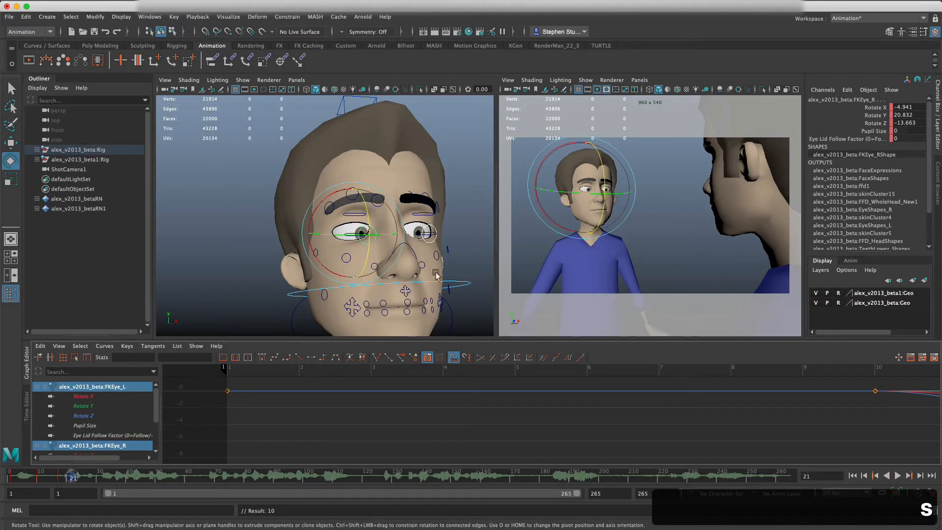
pyautogui.moveTo(369, 220); pyautogui.dragTo(347, 225)
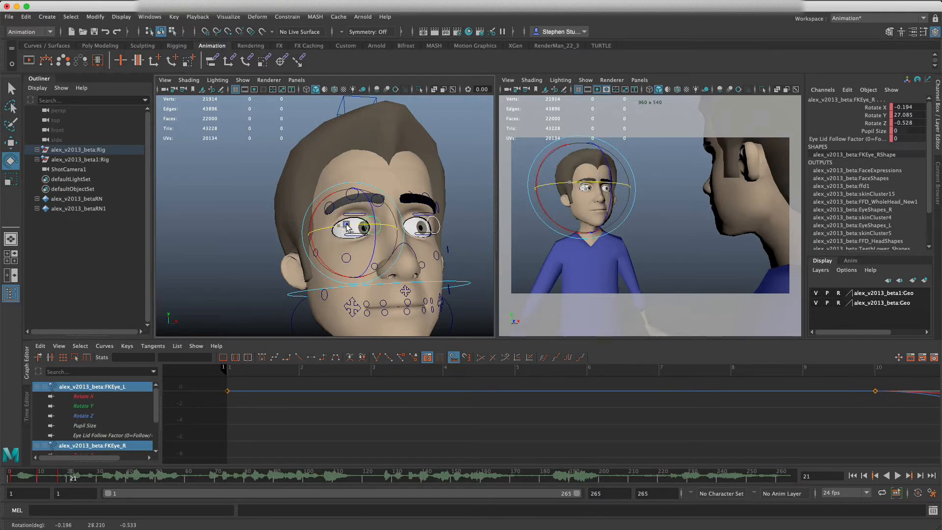
pyautogui.press('s')
# - Scrub and play the opening section to check the timing of the eye movement
pyautogui.moveTo(81, 480); pyautogui.dragTo(31, 465)
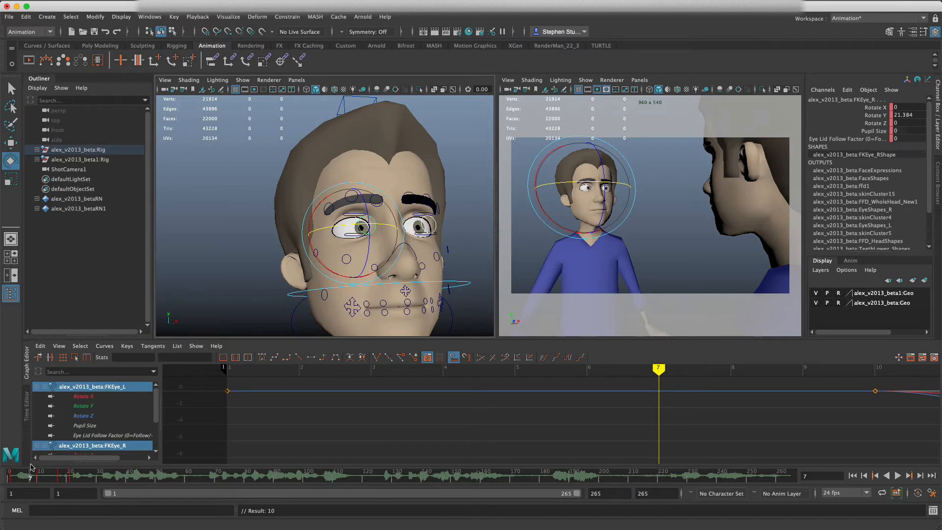
pyautogui.moveTo(23, 485)
pyautogui.mouseDown()
pyautogui.moveTo(12, 483)
pyautogui.moveTo(49, 482)
pyautogui.moveTo(6, 483)
pyautogui.moveTo(63, 481)
pyautogui.moveTo(10, 483)
pyautogui.moveTo(52, 480)
pyautogui.moveTo(39, 480)
pyautogui.mouseUp()
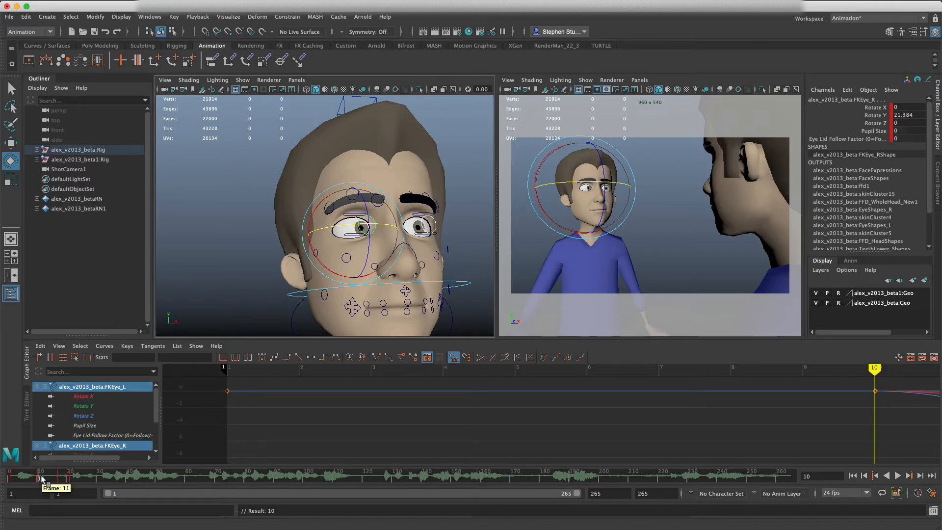
pyautogui.hotkey('alt', 'v')
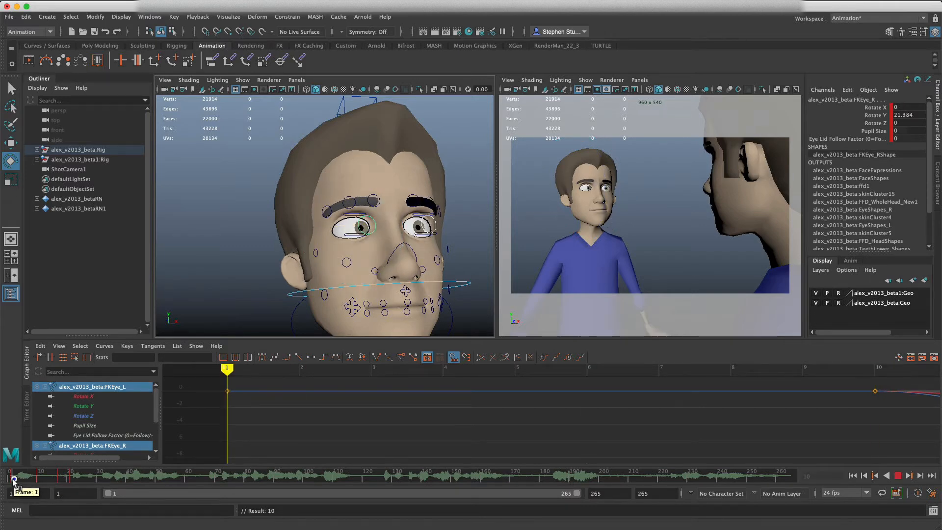
pyautogui.moveTo(48, 478); pyautogui.dragTo(75, 479)
pyautogui.click(897, 476)
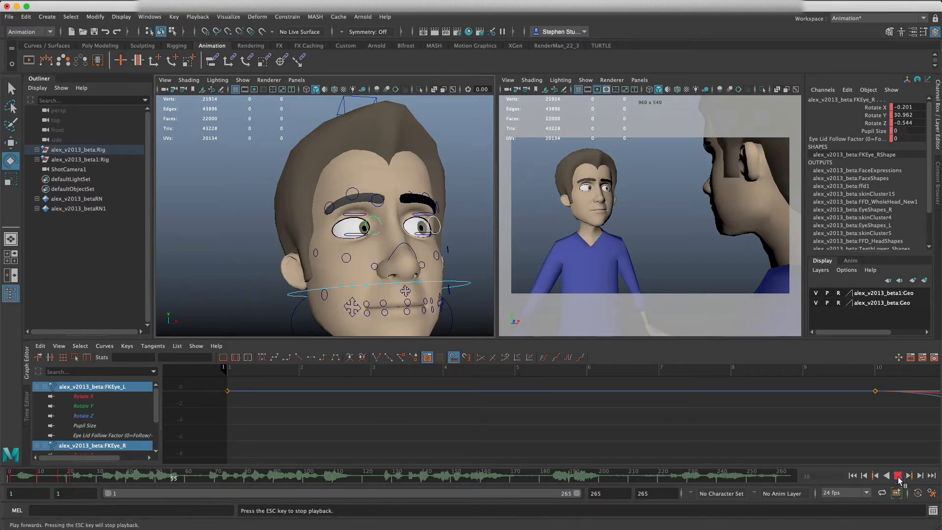
pyautogui.click(897, 475)
# - Select the upper eyelid controls of both eyes, Ctrl_EyeBlinkUpper_R and Ctrl_EyeBlinkUpper_L, and key them at frame 10
pyautogui.moveTo(13, 480); pyautogui.dragTo(38, 479)
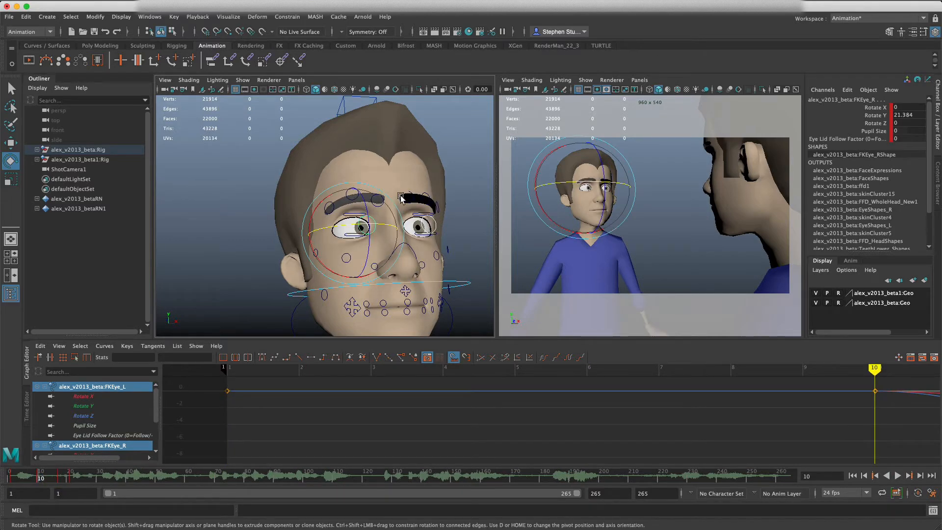
pyautogui.press('q')
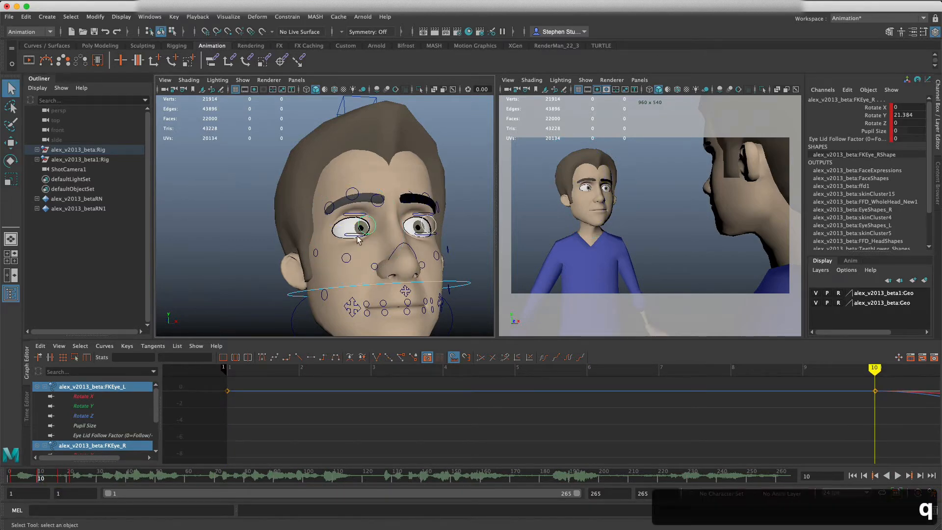
pyautogui.scroll(5, 356, 239)
pyautogui.scroll(-4, 356, 238)
pyautogui.scroll(1, 350, 241)
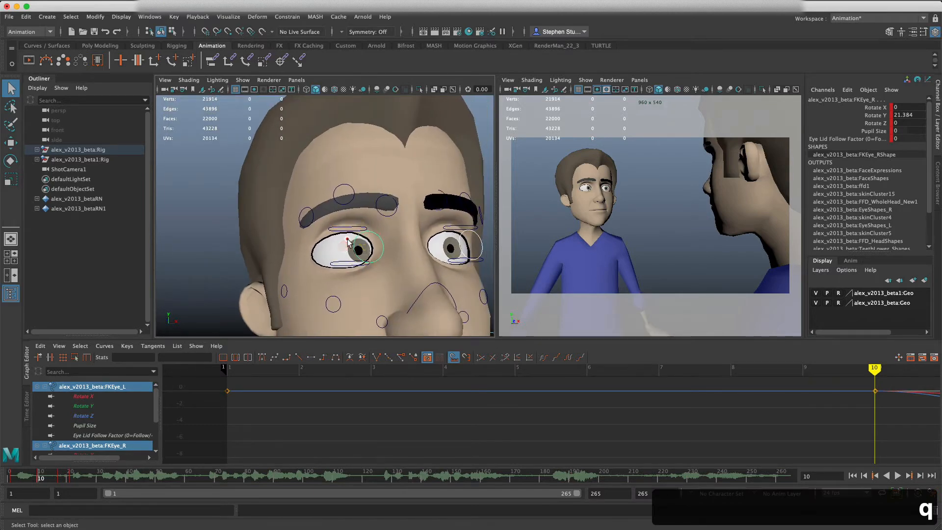
pyautogui.scroll(2, 348, 242)
pyautogui.scroll(-4, 381, 240)
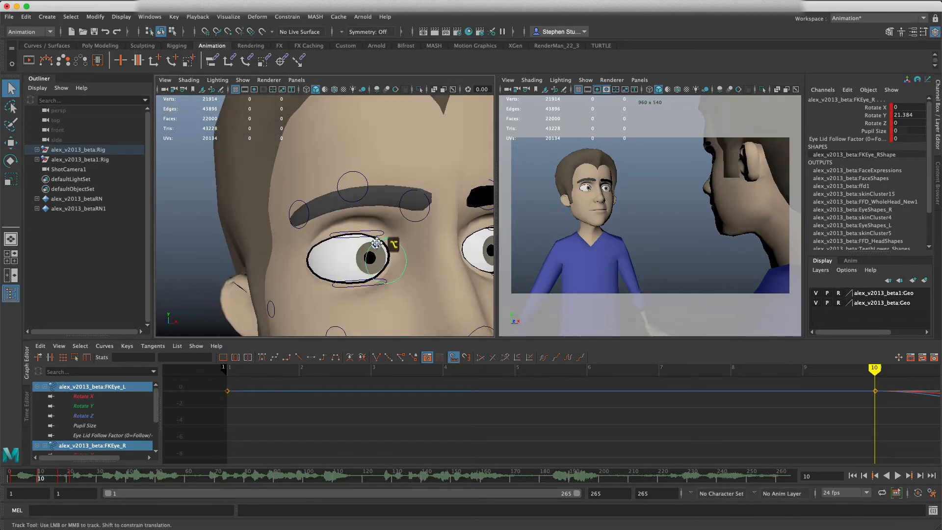
pyautogui.click(297, 220)
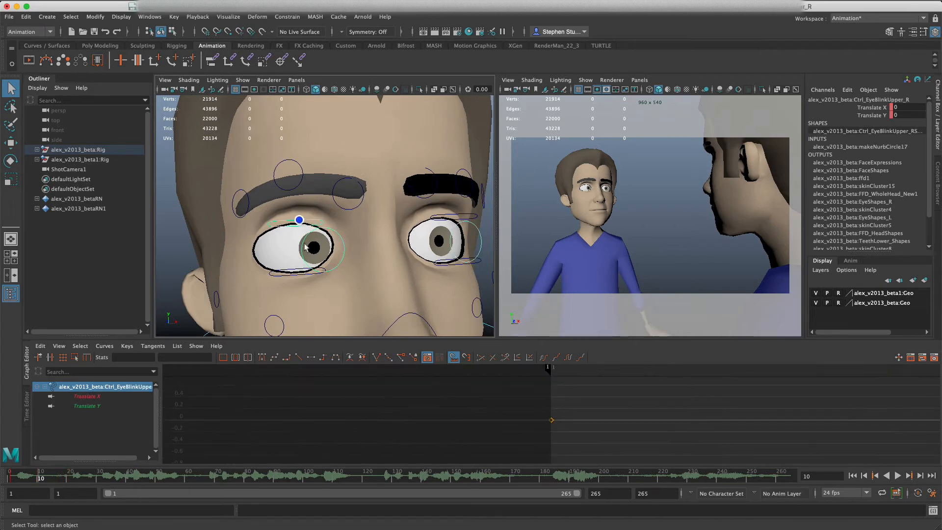
pyautogui.keyDown('shift'); pyautogui.click(306, 275); pyautogui.keyUp('shift')
pyautogui.click(318, 226)
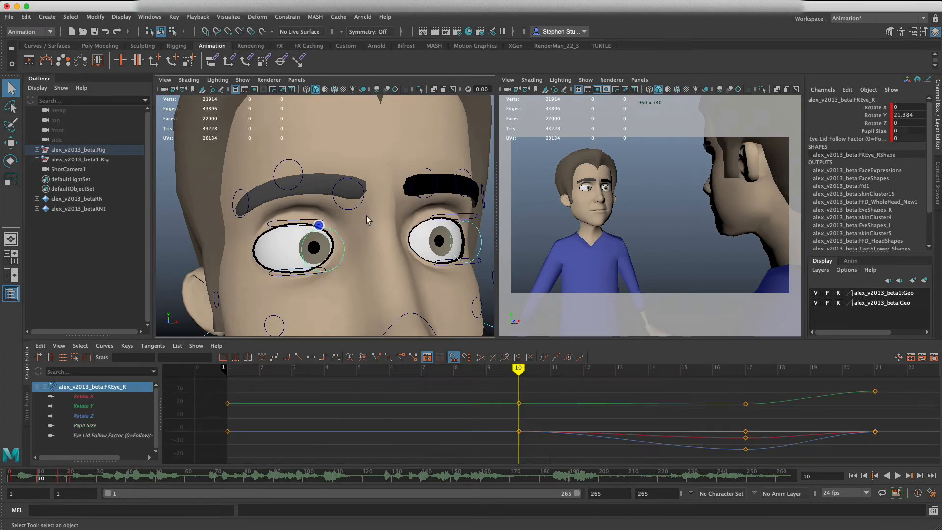
pyautogui.click(315, 223)
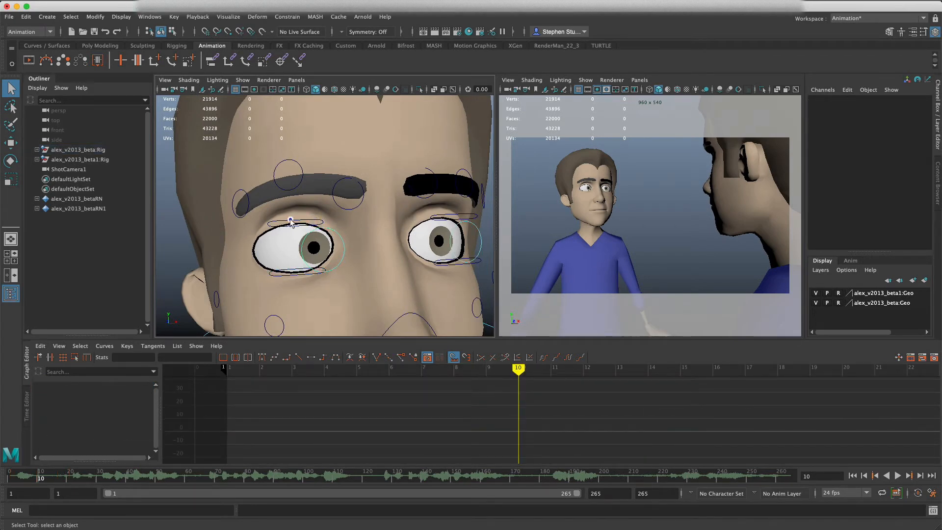
pyautogui.click(290, 221)
pyautogui.keyDown('shift'); pyautogui.click(445, 217); pyautogui.keyUp('shift')
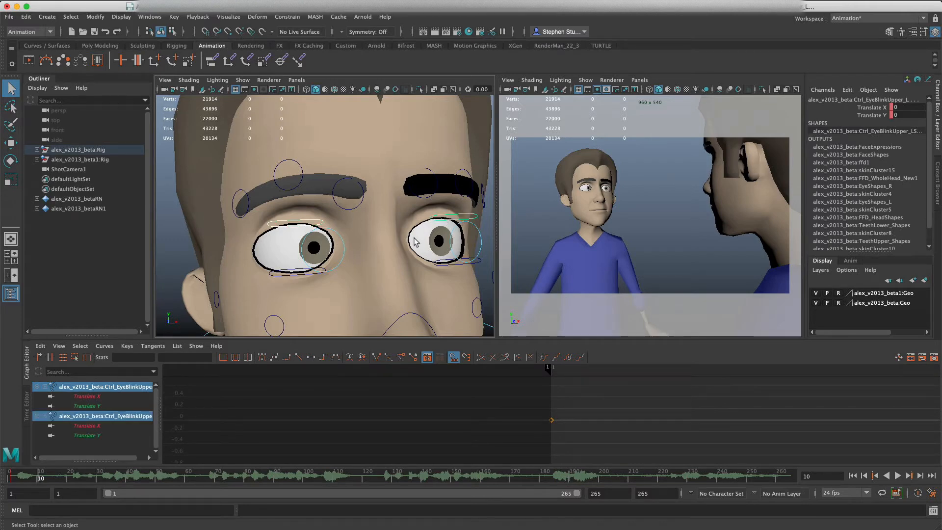
pyautogui.press('s')
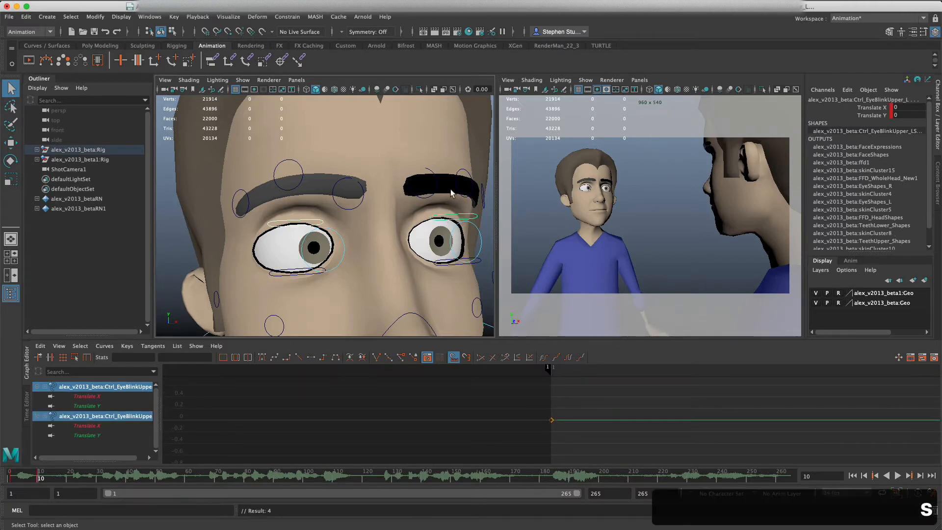
pyautogui.press('w')
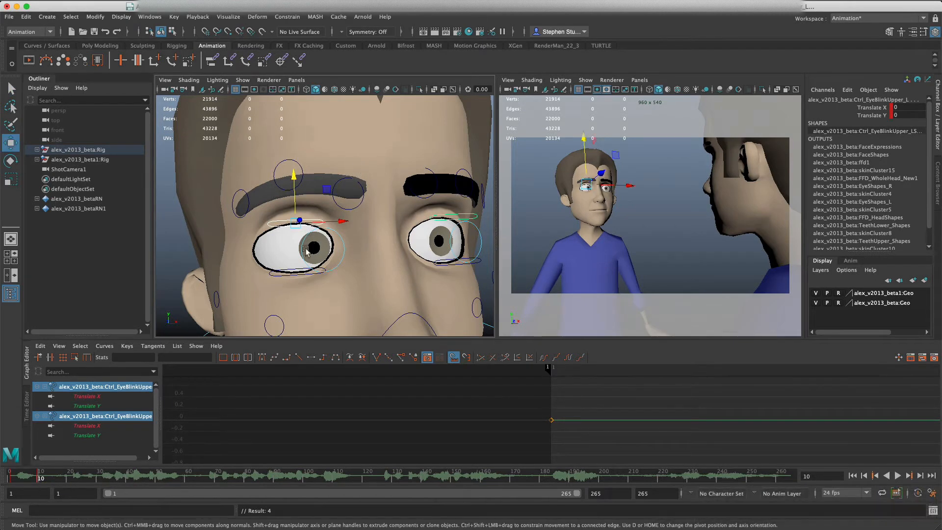
# - Select the lower eyelid controls of both eyes, Ctrl_EyeBlinkLower_R and Ctrl_EyeBlinkLower_L, and key them at frame 10
pyautogui.click(299, 270)
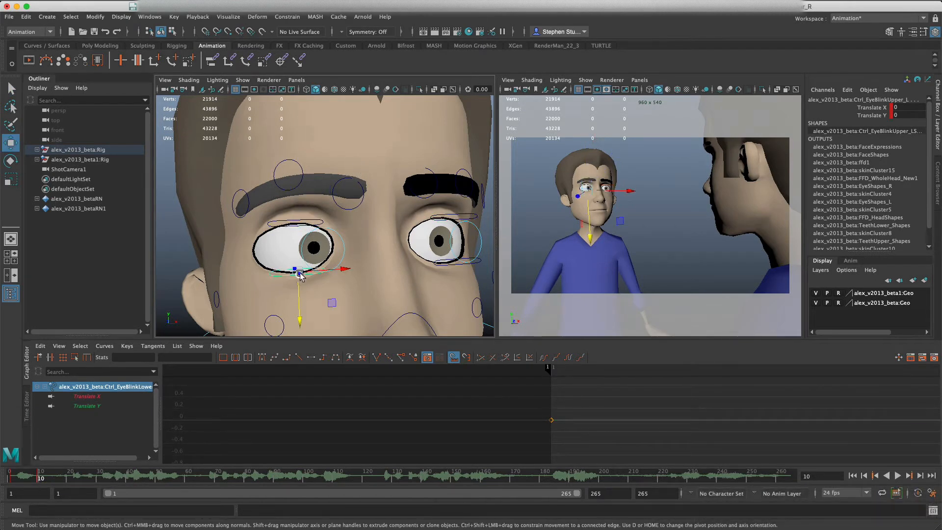
pyautogui.keyDown('shift'); pyautogui.click(439, 265); pyautogui.keyUp('shift')
pyautogui.press('s')
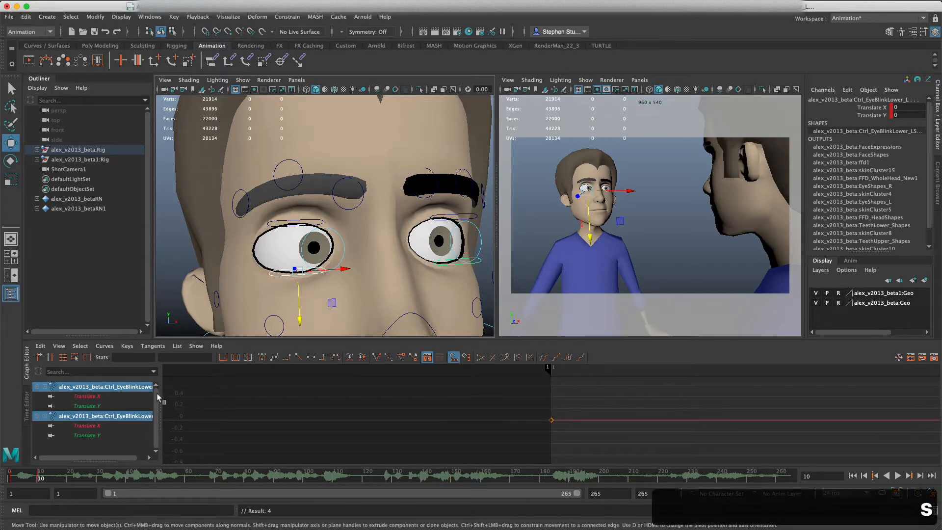
# - At frame 12, raise both lower eyelids to a Translate Y of about -0.056 and key them
pyautogui.moveTo(41, 479); pyautogui.dragTo(45, 479)
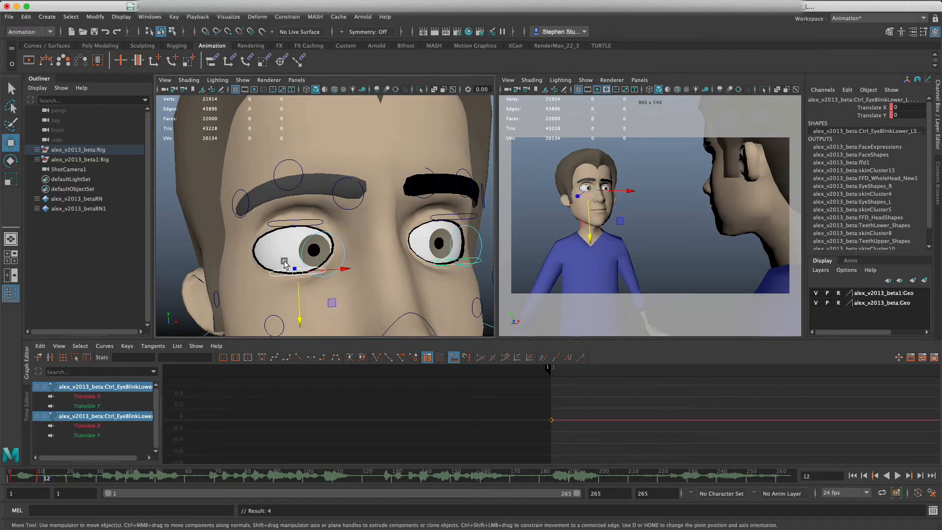
pyautogui.moveTo(303, 294)
pyautogui.mouseDown()
pyautogui.moveTo(308, 269)
pyautogui.moveTo(302, 282)
pyautogui.mouseUp()
pyautogui.press('s')
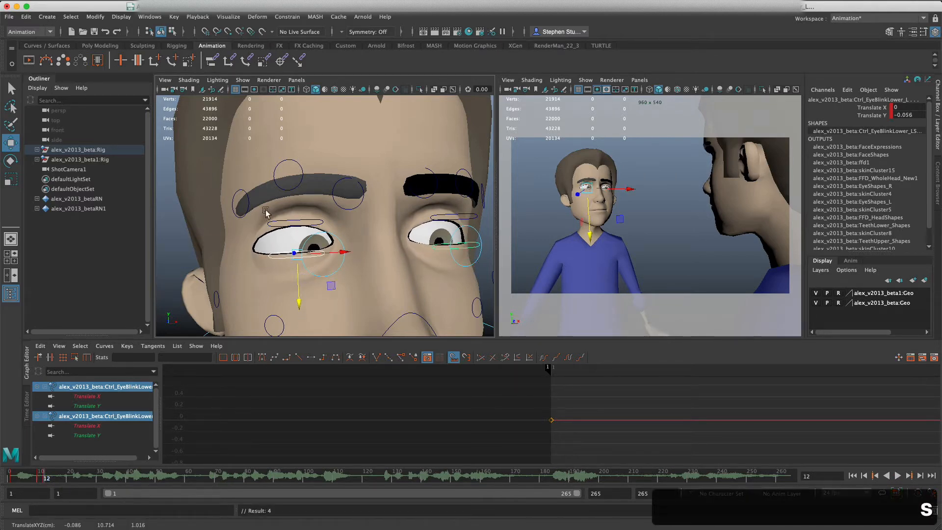
# - Close both upper eyelids at frame 12 by lowering them to a Translate Y of about -0.064 and key them
pyautogui.click(297, 225)
pyautogui.keyDown('shift'); pyautogui.click(450, 216); pyautogui.keyUp('shift')
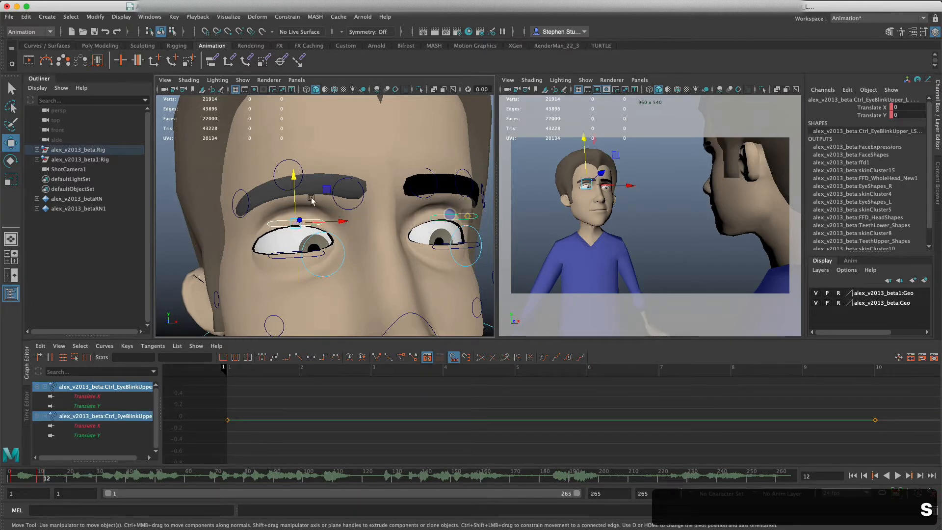
pyautogui.moveTo(294, 198); pyautogui.dragTo(287, 215)
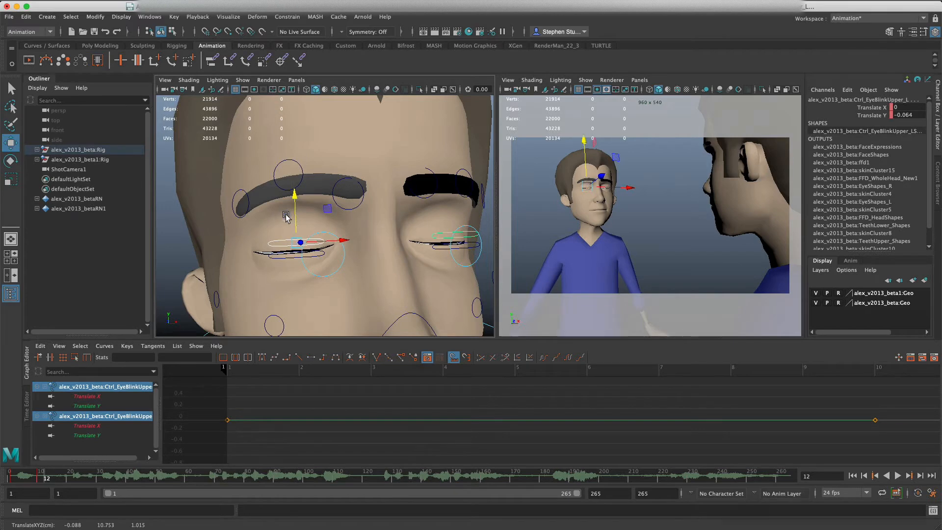
pyautogui.press('s')
# - At frame 15, open both upper eyelids to a Translate Y of about 0.019 and key them
pyautogui.click(53, 480)
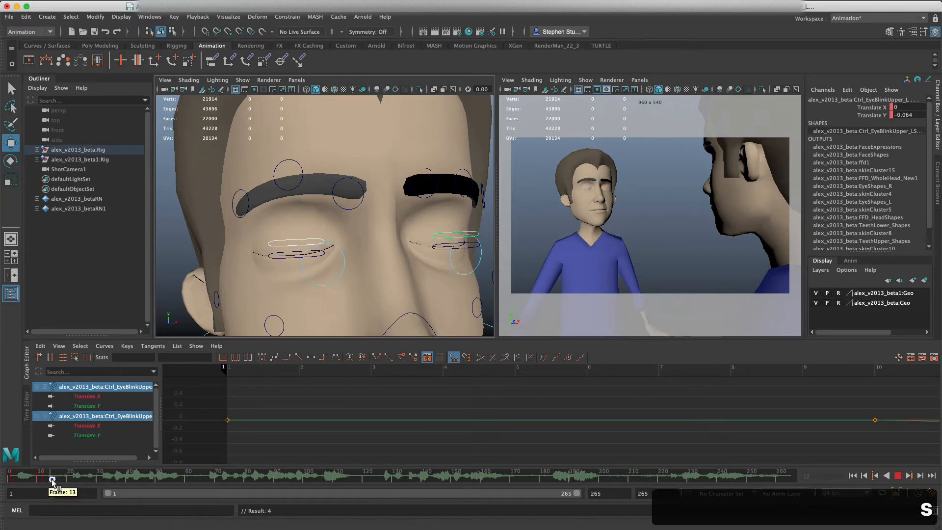
pyautogui.moveTo(52, 479); pyautogui.dragTo(53, 480)
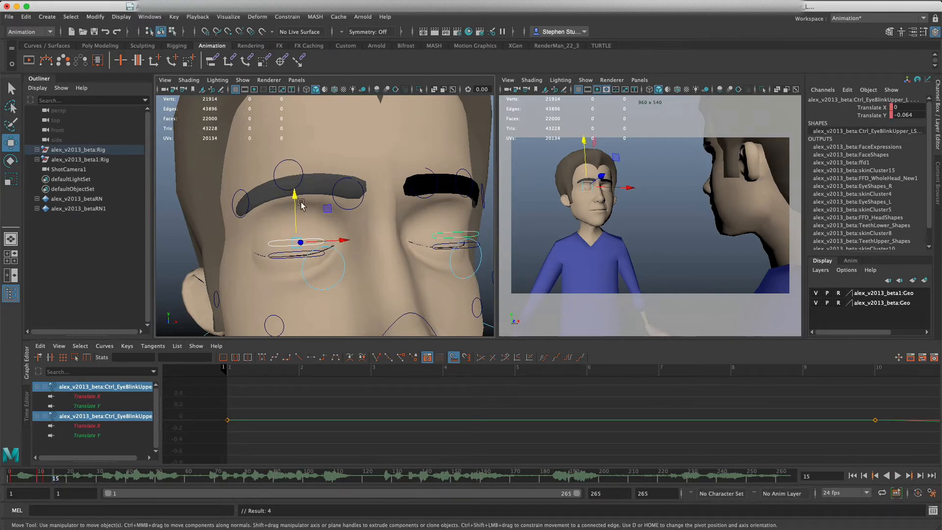
pyautogui.moveTo(297, 222); pyautogui.dragTo(298, 199)
pyautogui.press('s')
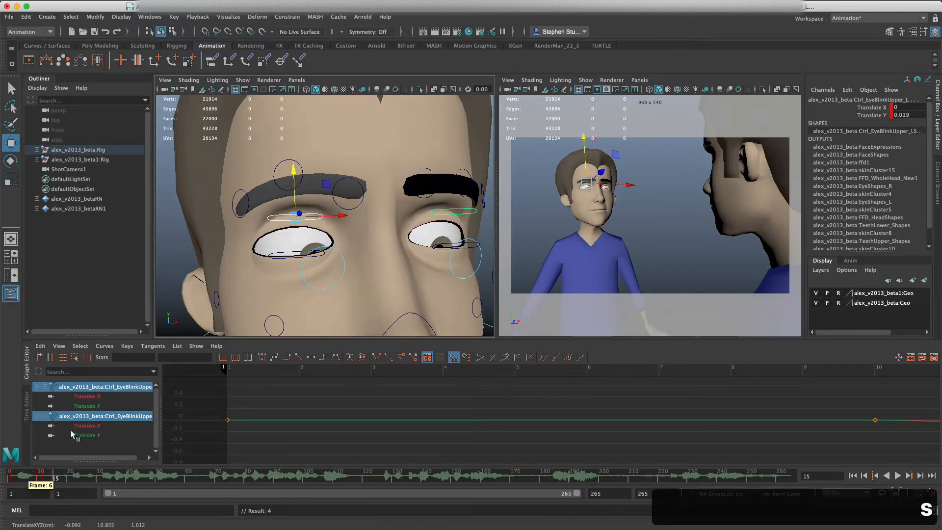
# - Lower both lower eyelids at frame 15 to a Translate Y of about -0.016 and key them
pyautogui.click(290, 255)
pyautogui.keyDown('shift'); pyautogui.click(440, 248); pyautogui.keyUp('shift')
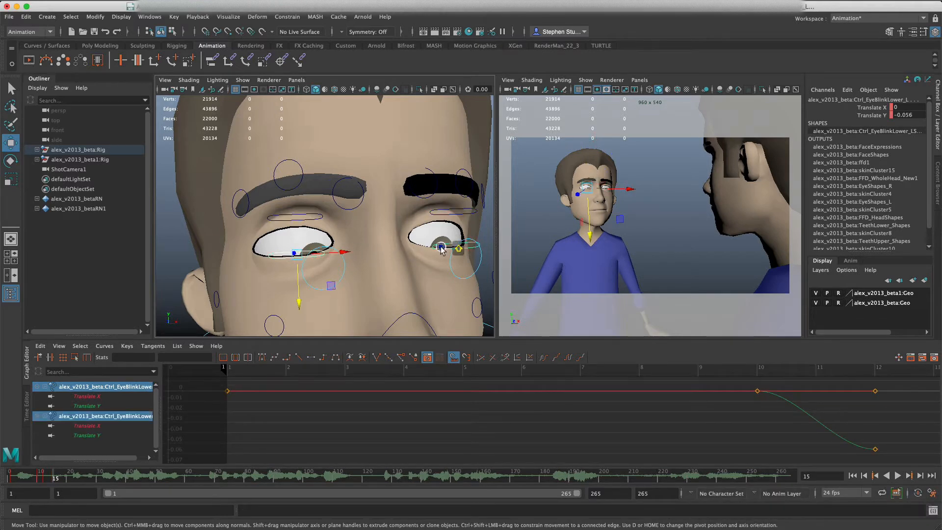
pyautogui.moveTo(299, 288); pyautogui.dragTo(296, 300)
pyautogui.press('s')
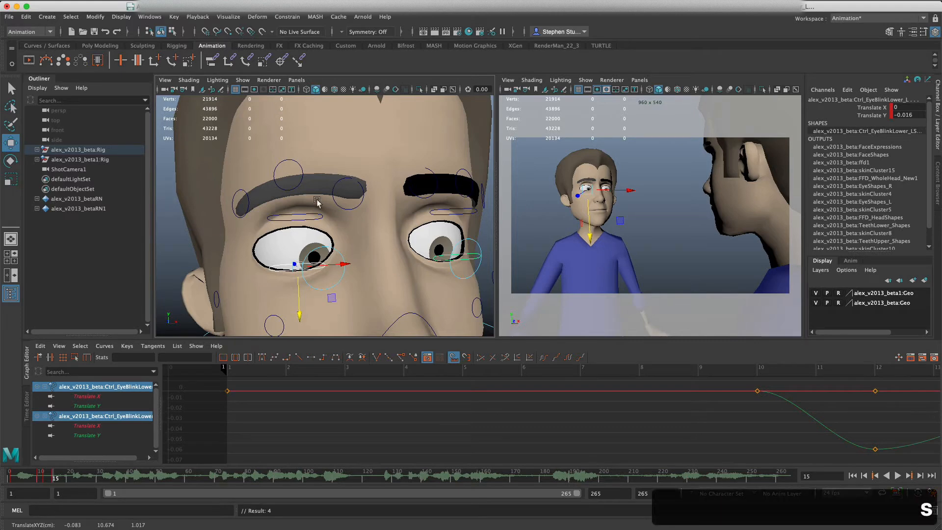
# - Lower both upper eyelids at frame 15 to a Translate Y of about -0.014 and key them again
pyautogui.click(301, 221)
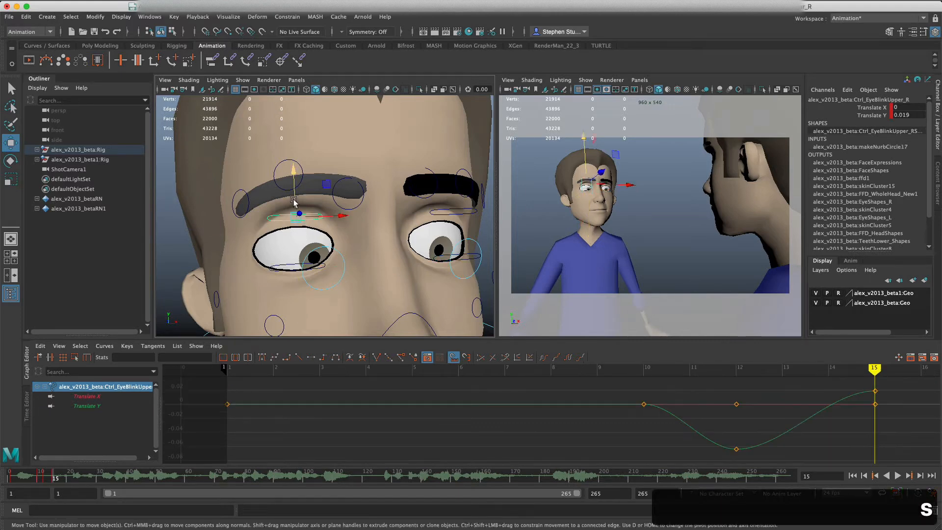
pyautogui.keyDown('shift'); pyautogui.click(442, 212); pyautogui.keyUp('shift')
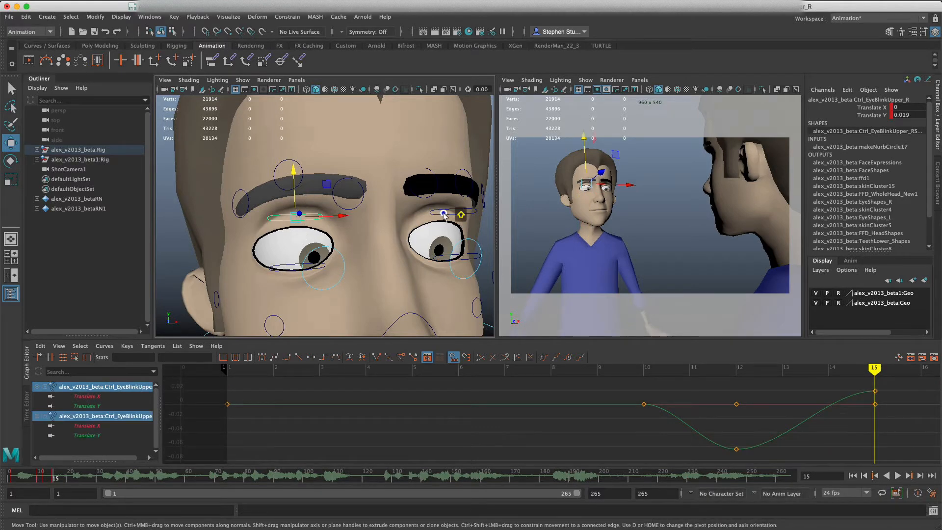
pyautogui.moveTo(297, 197); pyautogui.dragTo(293, 206)
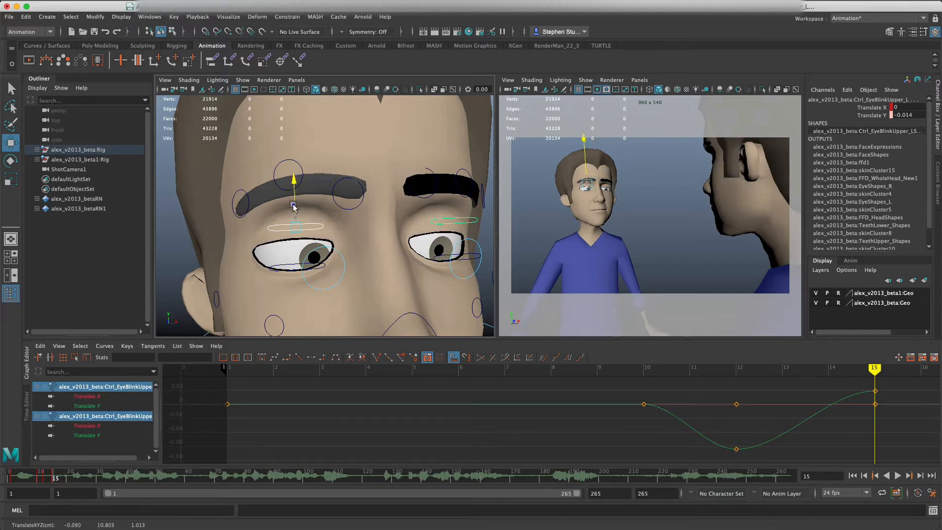
pyautogui.press('s')
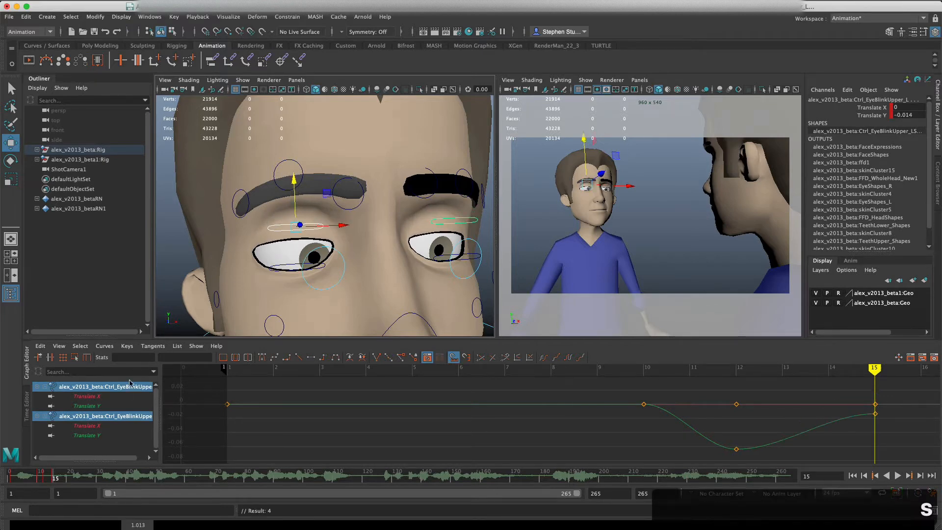
# - Select both eye controls, go to their key at frame 17, and shorten the playback range to end at frame 65
pyautogui.moveTo(62, 478)
pyautogui.mouseDown()
pyautogui.moveTo(23, 479)
pyautogui.moveTo(64, 474)
pyautogui.mouseUp()
pyautogui.click(314, 263)
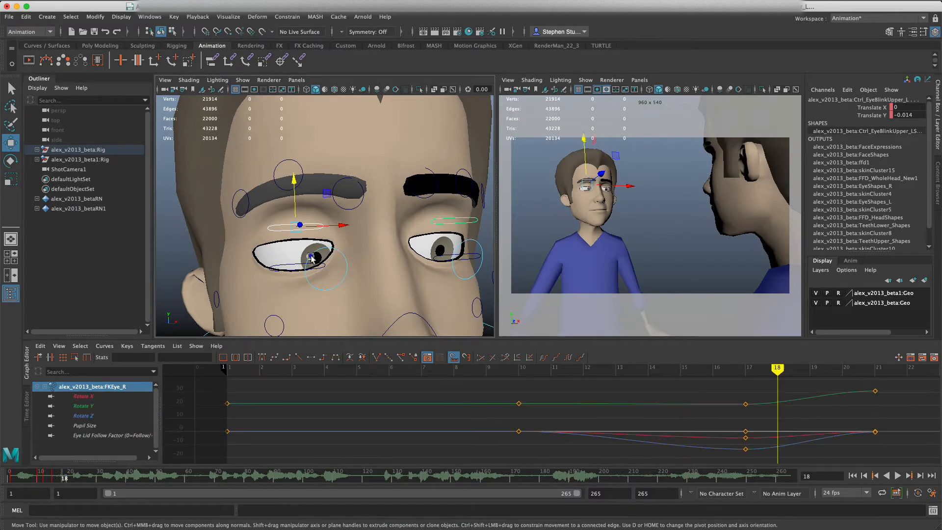
pyautogui.keyDown('shift'); pyautogui.click(483, 253); pyautogui.keyUp('shift')
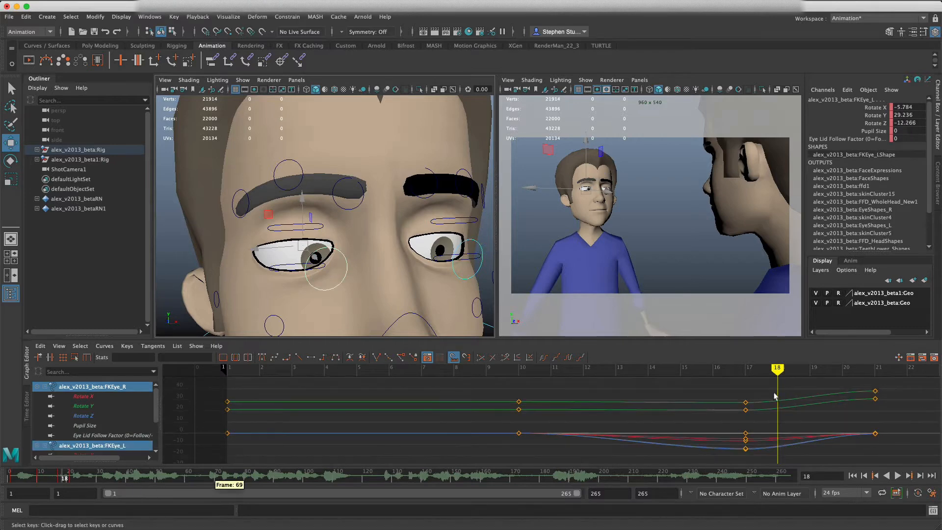
pyautogui.click(61, 479)
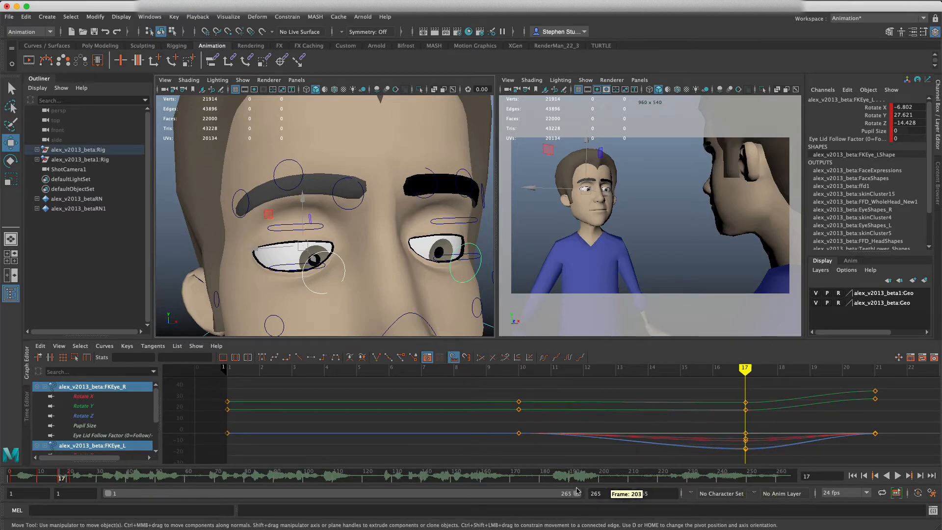
pyautogui.moveTo(576, 493); pyautogui.dragTo(223, 494)
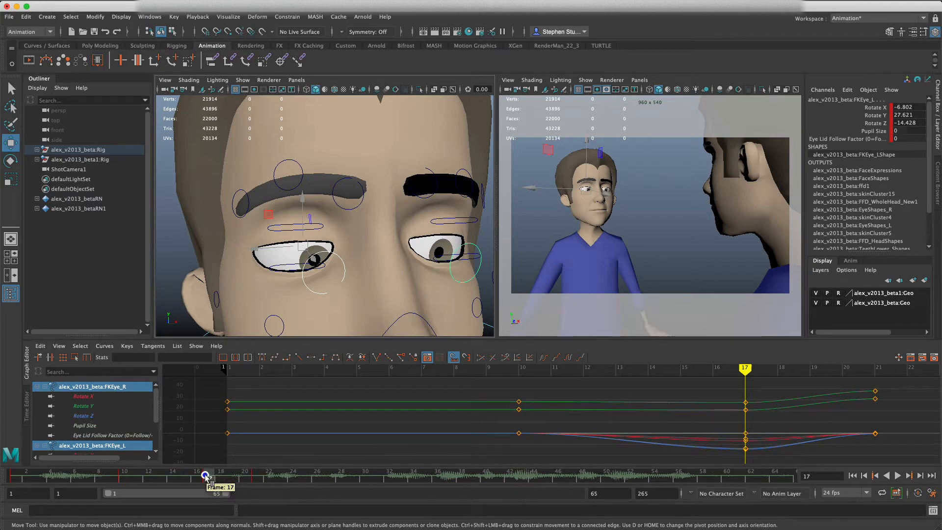
pyautogui.hotkey('alt', 'v')
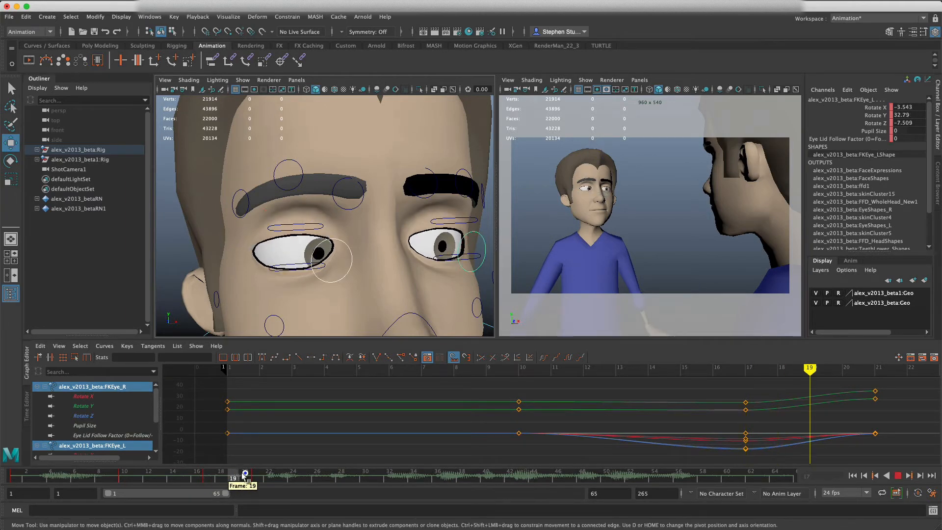
pyautogui.moveTo(286, 466)
pyautogui.mouseDown()
pyautogui.moveTo(115, 474)
pyautogui.moveTo(197, 472)
pyautogui.moveTo(131, 483)
pyautogui.moveTo(170, 477)
pyautogui.moveTo(98, 475)
pyautogui.moveTo(197, 474)
pyautogui.moveTo(75, 474)
pyautogui.moveTo(166, 468)
pyautogui.moveTo(109, 475)
pyautogui.mouseUp()
pyautogui.press('s')
pyautogui.press('super+z')
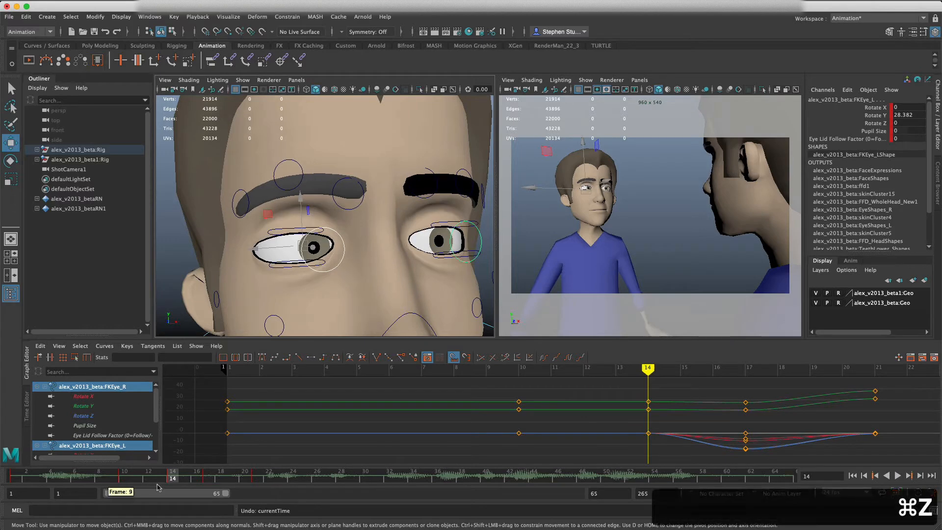
pyautogui.press('super+z')
# - Hold the eyes' frame 17 pose at frame 14, key it there, and scrub the blink to check the timing
pyautogui.click(210, 475)
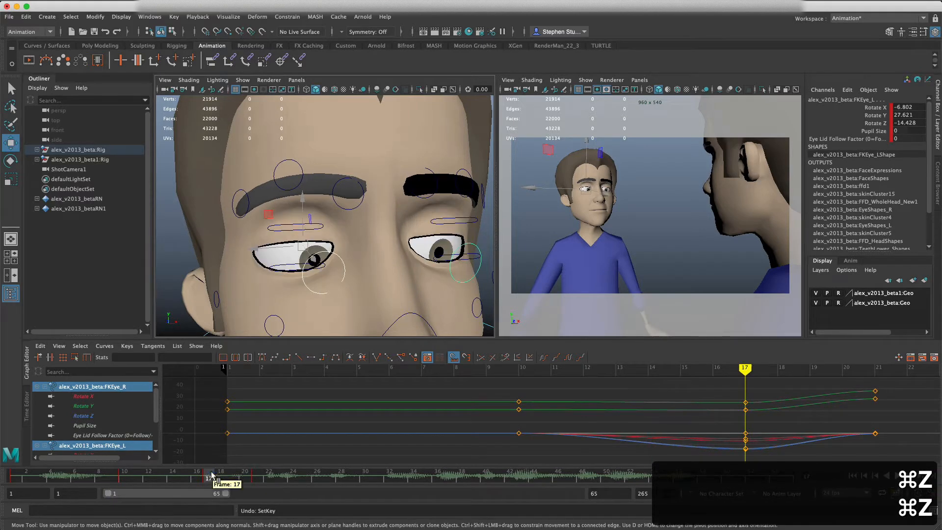
pyautogui.moveTo(211, 475); pyautogui.dragTo(171, 476)
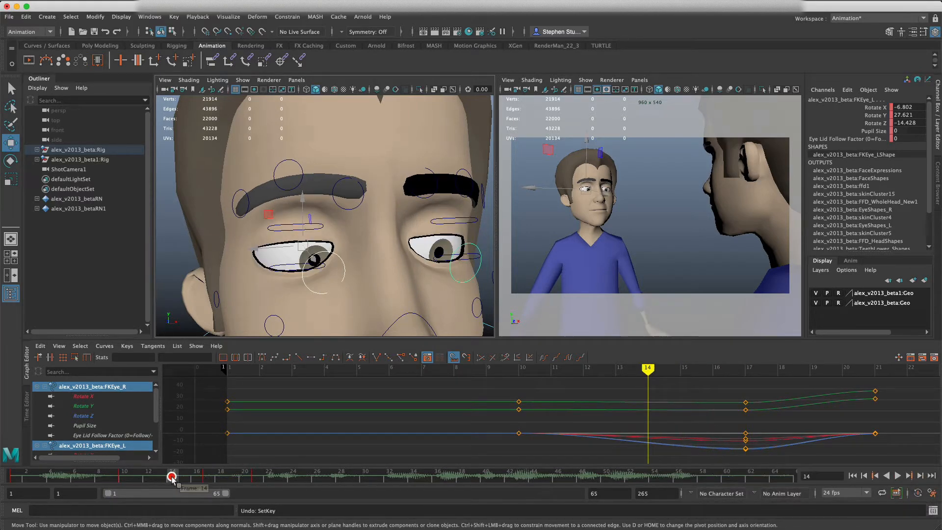
pyautogui.press('s')
pyautogui.moveTo(155, 475)
pyautogui.mouseDown()
pyautogui.moveTo(116, 476)
pyautogui.moveTo(178, 476)
pyautogui.moveTo(156, 476)
pyautogui.mouseUp()
pyautogui.moveTo(92, 480); pyautogui.dragTo(124, 472)
# - At the closed-eye frame 12, lower the three right eyebrow controls 01, 02 and 03 to Translate Y about -0.089, -0.022 and -0.063 and key them
pyautogui.click(246, 202)
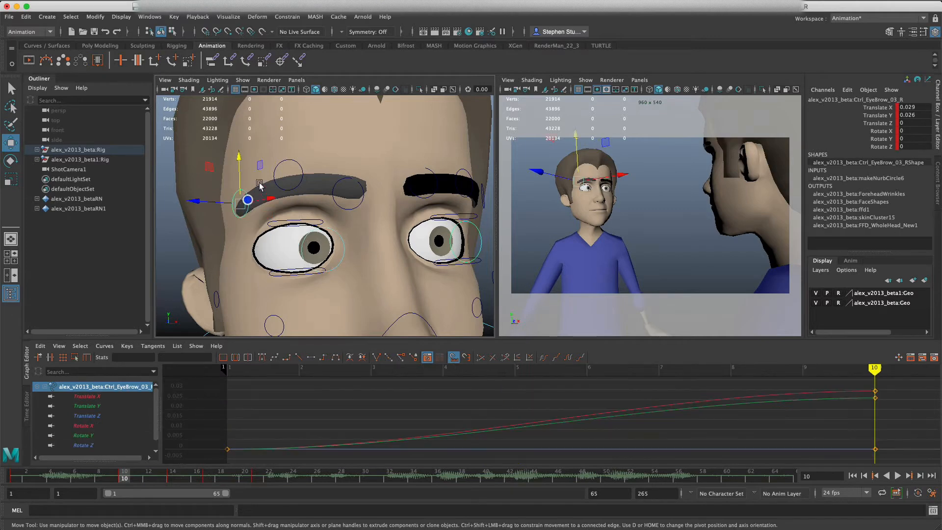
pyautogui.click(300, 184)
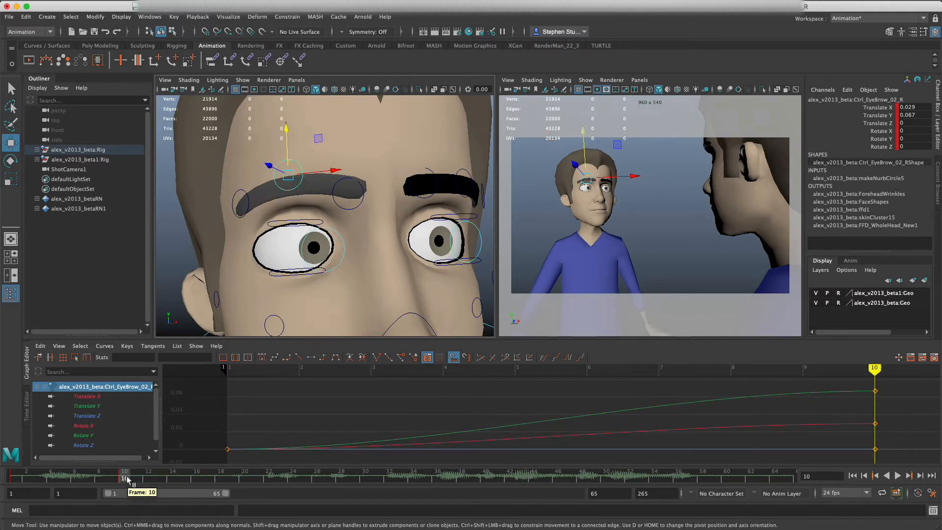
pyautogui.moveTo(127, 478); pyautogui.dragTo(160, 476)
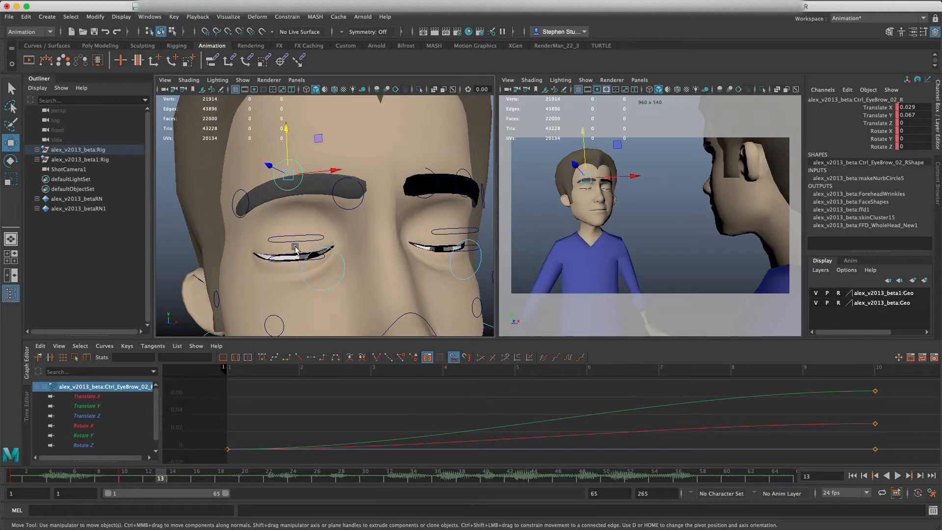
pyautogui.click(295, 246)
pyautogui.click(149, 476)
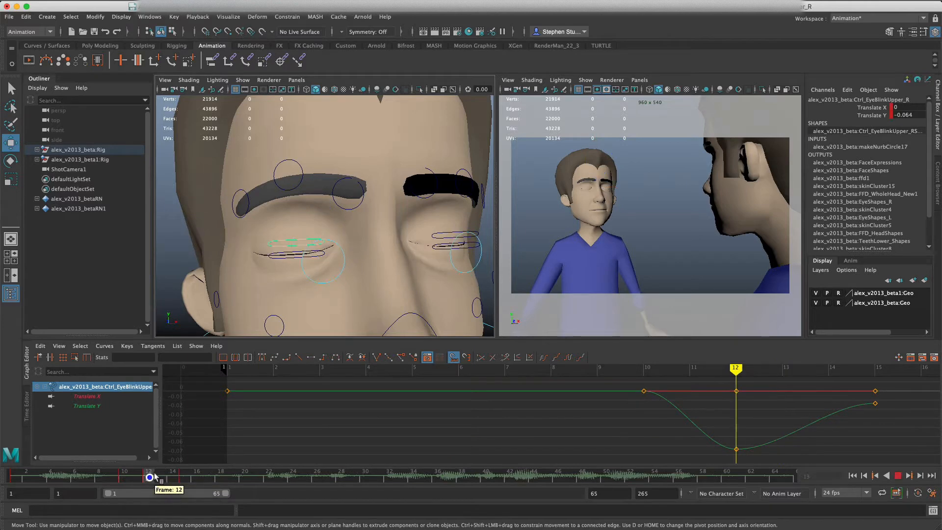
pyautogui.click(302, 170)
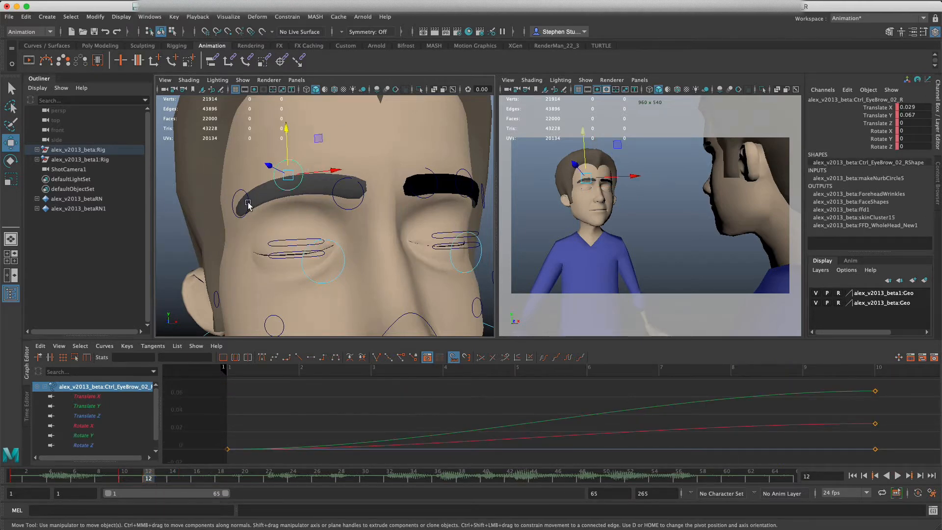
pyautogui.keyDown('shift'); pyautogui.click(335, 195); pyautogui.keyUp('shift')
pyautogui.moveTo(347, 163); pyautogui.dragTo(346, 191)
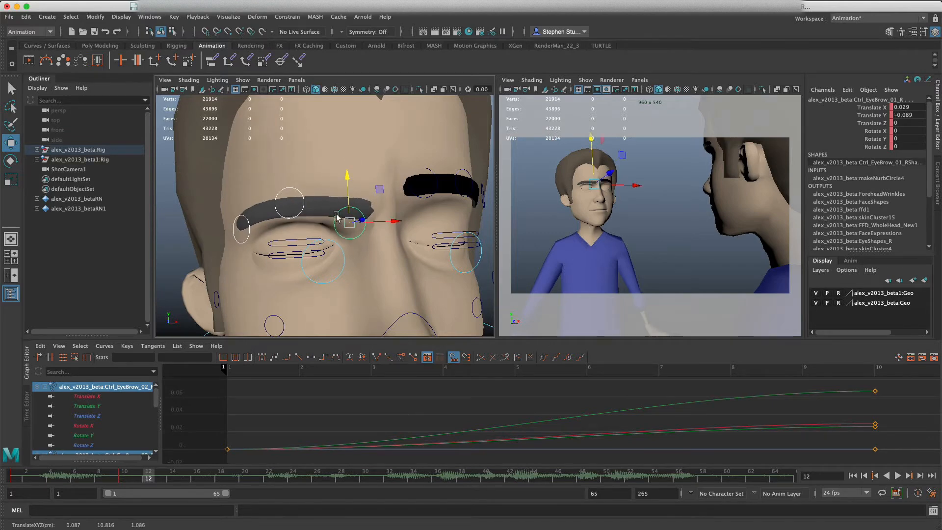
pyautogui.press('s')
# - Lower the three left eyebrow controls at frame 12, bringing Ctrl_EyeBrow_03_L to a Translate Y of about -0.06, and key them
pyautogui.click(425, 173)
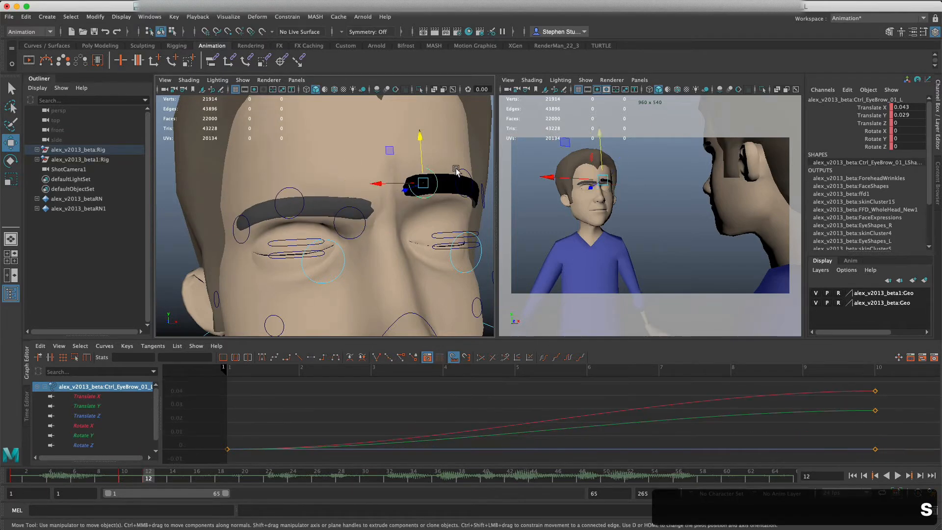
pyautogui.click(468, 193)
pyautogui.keyDown('shift'); pyautogui.click(483, 199); pyautogui.keyUp('shift')
pyautogui.moveTo(480, 169); pyautogui.dragTo(483, 193)
pyautogui.press('s')
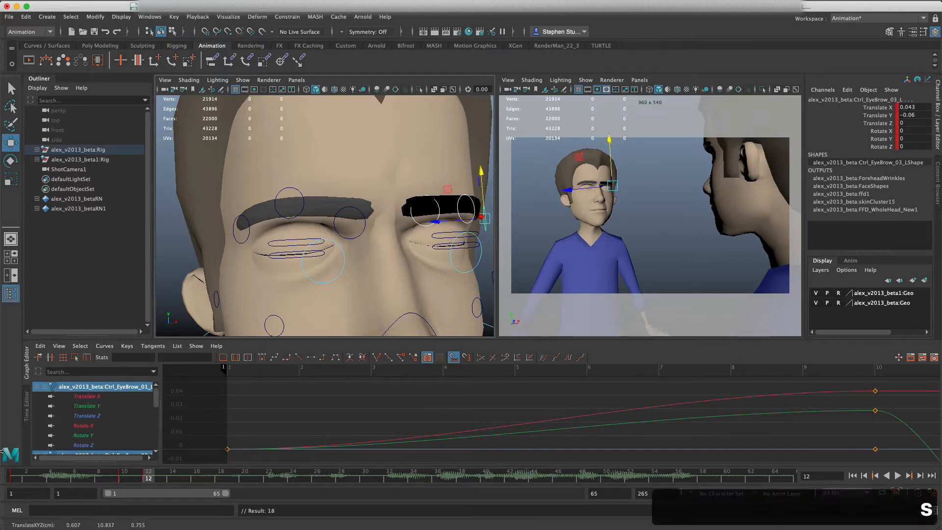
# - At frame 15, adjust the three right eyebrow controls, bringing Ctrl_EyeBrow_01_R to Translate X 0.015 and Translate Y -0.082, and key them
pyautogui.click(300, 270)
pyautogui.click(183, 475)
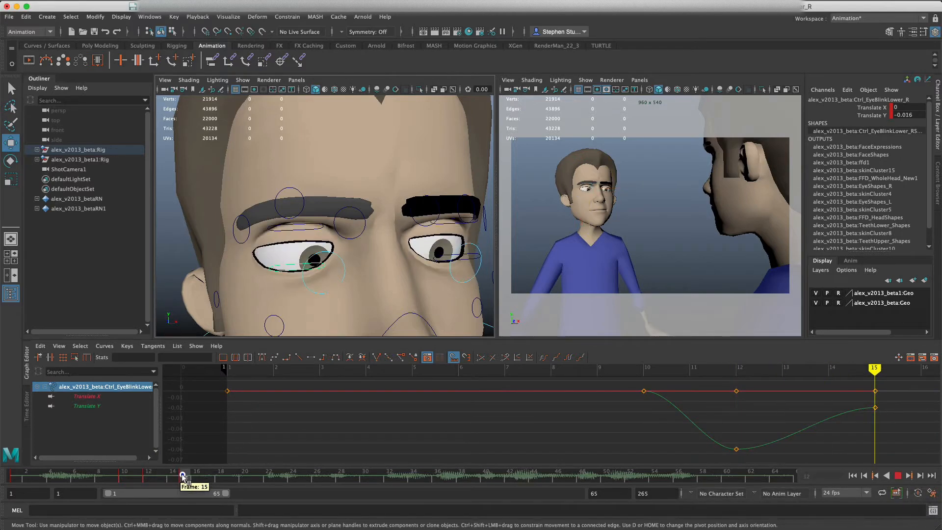
pyautogui.click(307, 211)
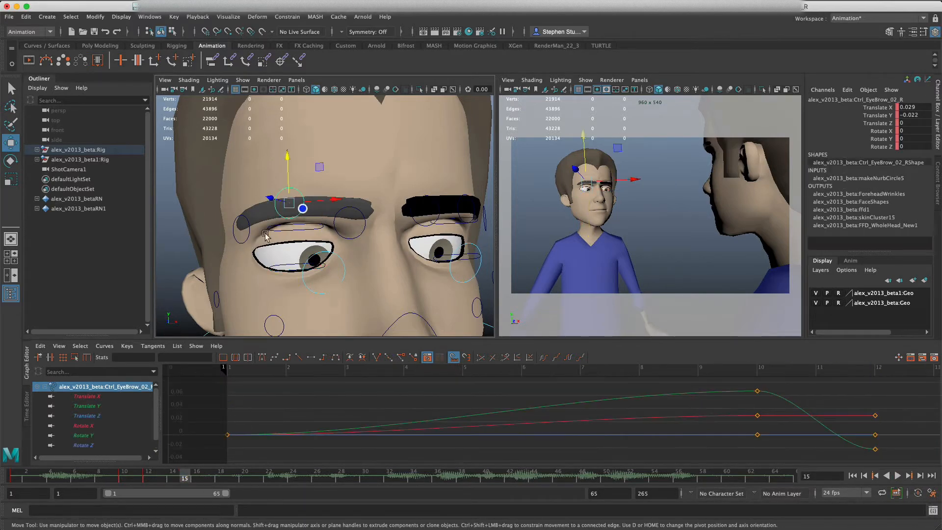
pyautogui.keyDown('shift'); pyautogui.click(247, 243); pyautogui.keyUp('shift')
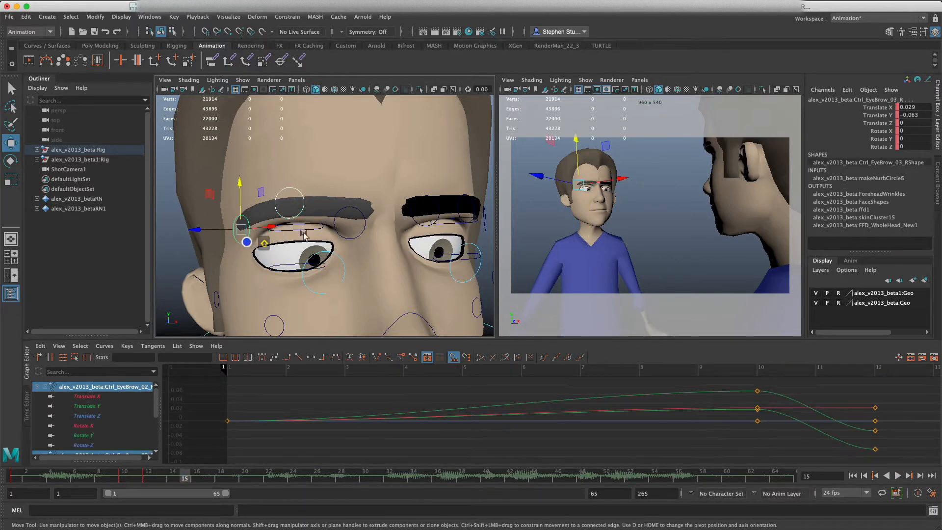
pyautogui.keyDown('shift'); pyautogui.click(335, 222); pyautogui.keyUp('shift')
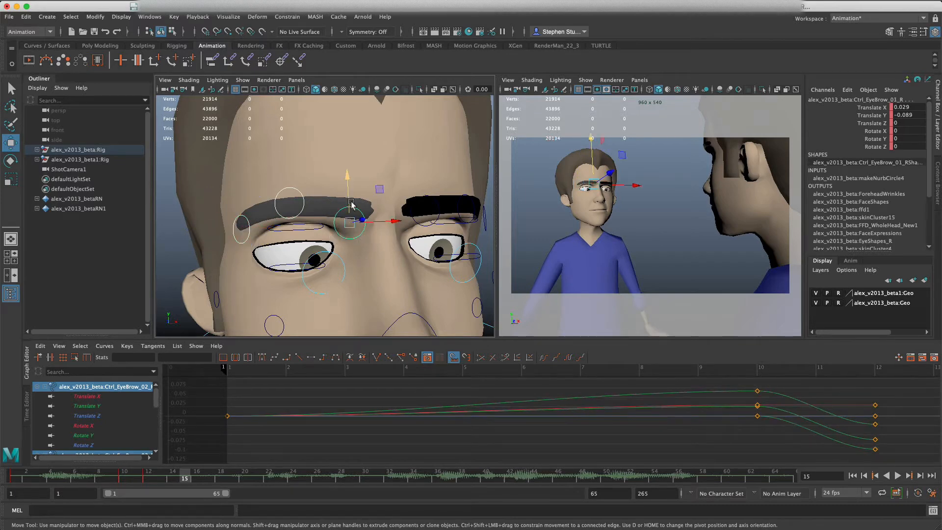
pyautogui.moveTo(351, 205)
pyautogui.mouseDown()
pyautogui.moveTo(347, 194)
pyautogui.moveTo(381, 214)
pyautogui.moveTo(367, 215)
pyautogui.mouseUp()
pyautogui.press('z')
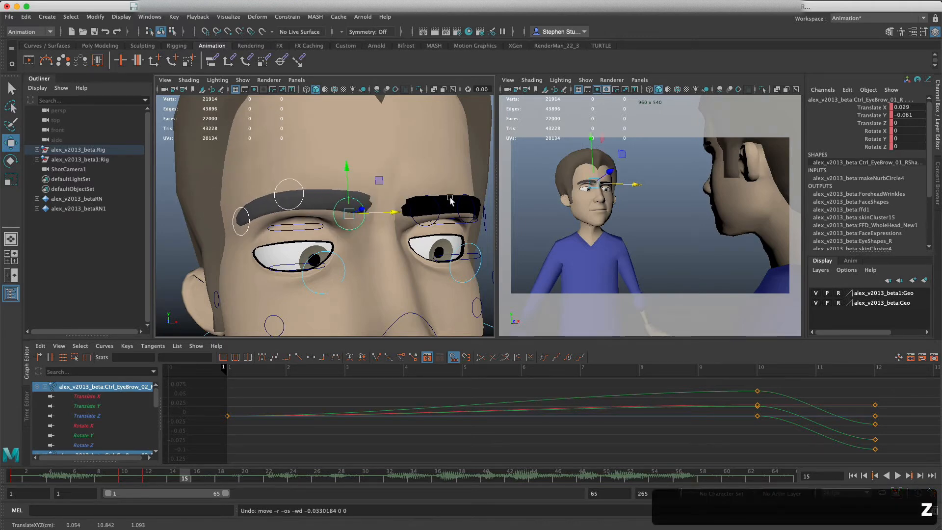
pyautogui.moveTo(384, 216); pyautogui.dragTo(379, 216)
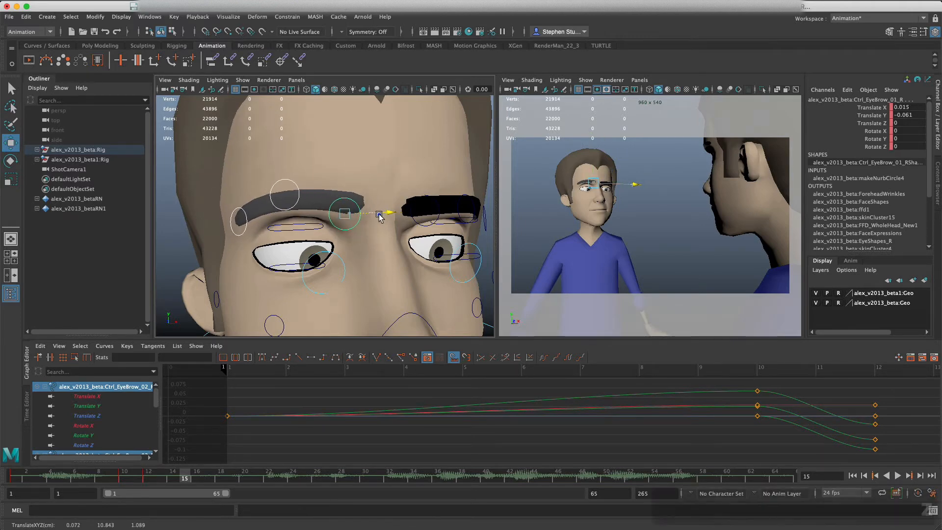
pyautogui.moveTo(344, 184); pyautogui.dragTo(344, 191)
pyautogui.press('s')
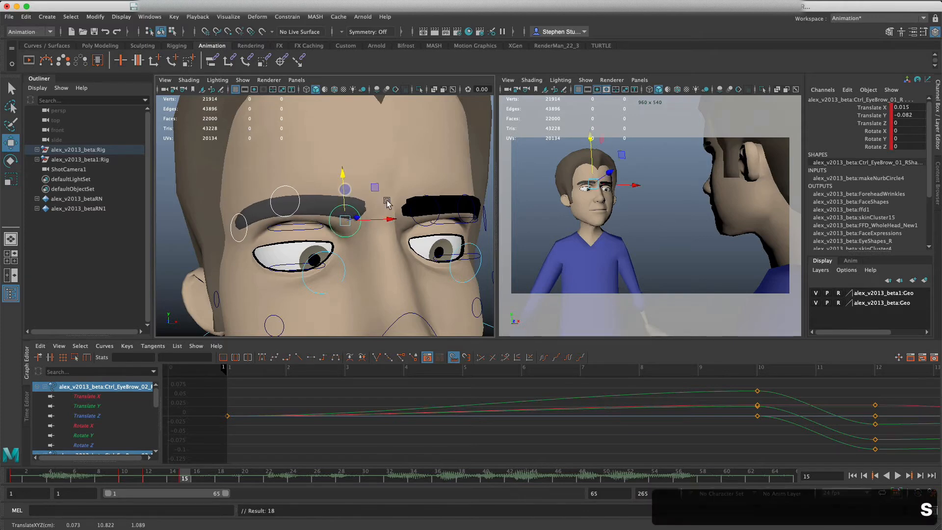
# - At frame 15, raise the left eyebrow controls, bringing Ctrl_EyeBrow_03_L to Translate Y -0.03 and Translate Z 0.024, key them, and scrub back to frame 10
pyautogui.click(441, 219)
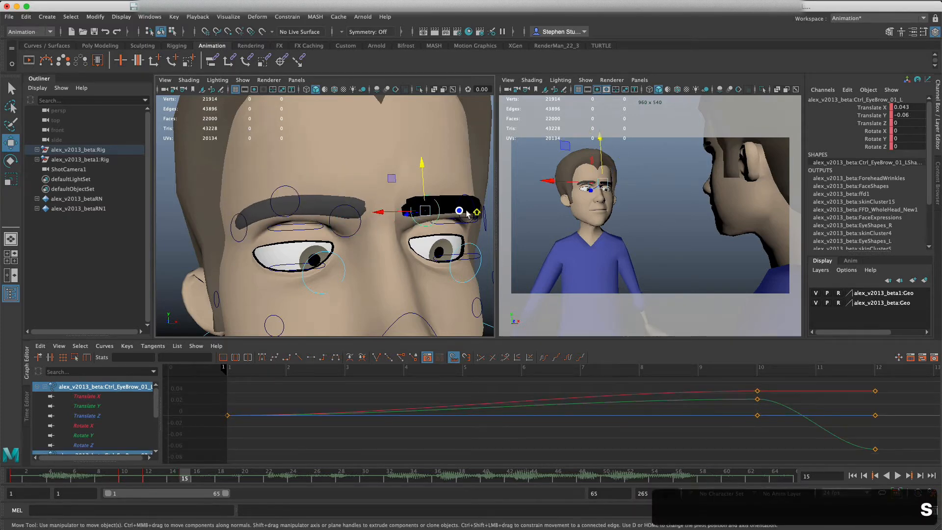
pyautogui.click(476, 193)
pyautogui.moveTo(483, 193); pyautogui.dragTo(481, 186)
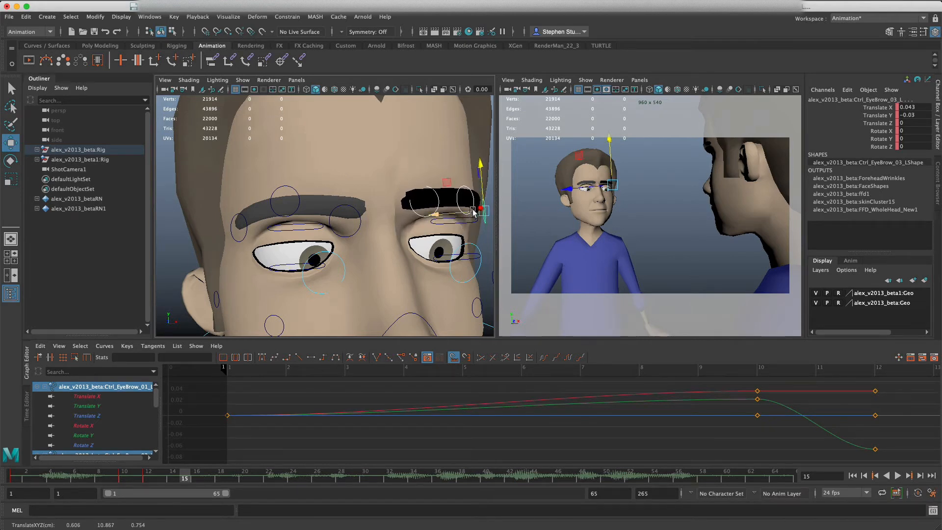
pyautogui.moveTo(453, 216); pyautogui.dragTo(460, 214)
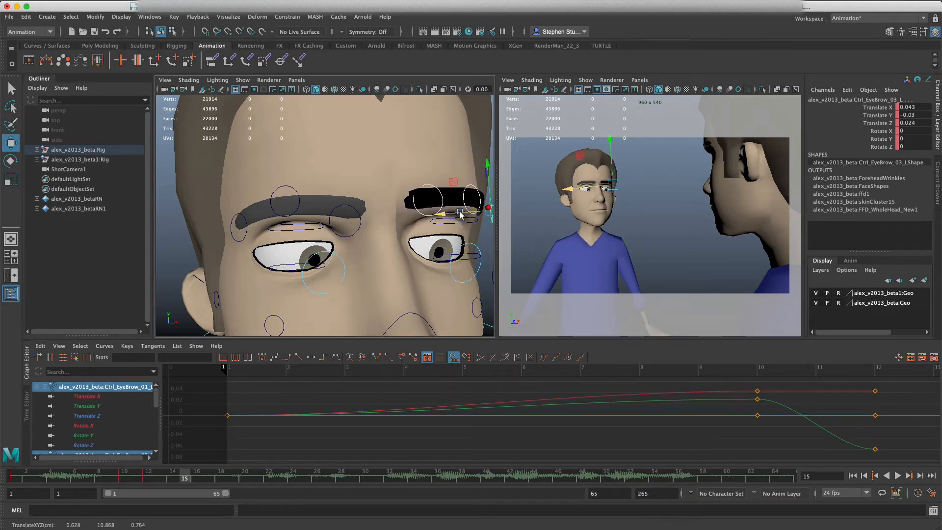
pyautogui.moveTo(183, 475)
pyautogui.mouseDown()
pyautogui.moveTo(2, 481)
pyautogui.moveTo(241, 469)
pyautogui.moveTo(124, 474)
pyautogui.mouseUp()
# - At frame 22, rotate the FKHead_M head control to about 21.456, -3.193, 6.822 in X, Y and Z and key it
pyautogui.scroll(-5, 396, 192)
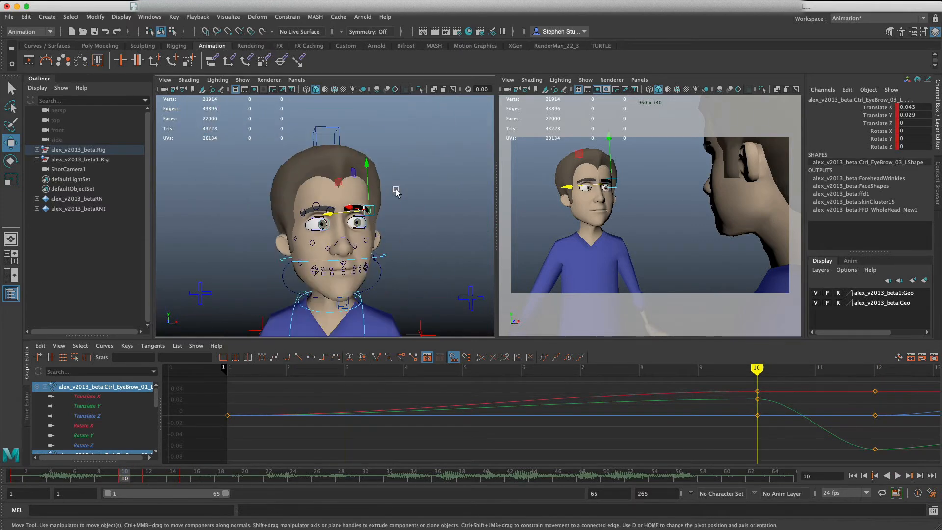
pyautogui.click(384, 255)
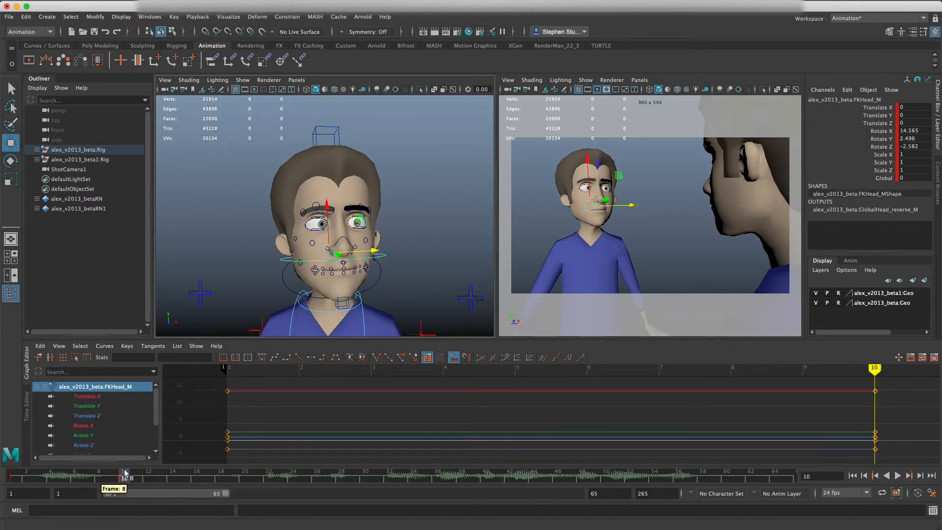
pyautogui.hotkey('alt', 'v')
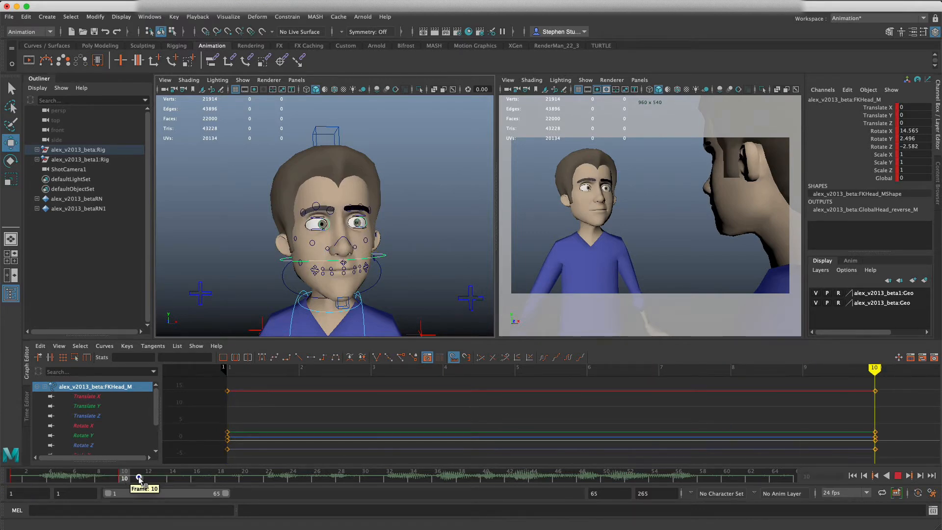
pyautogui.click(265, 473)
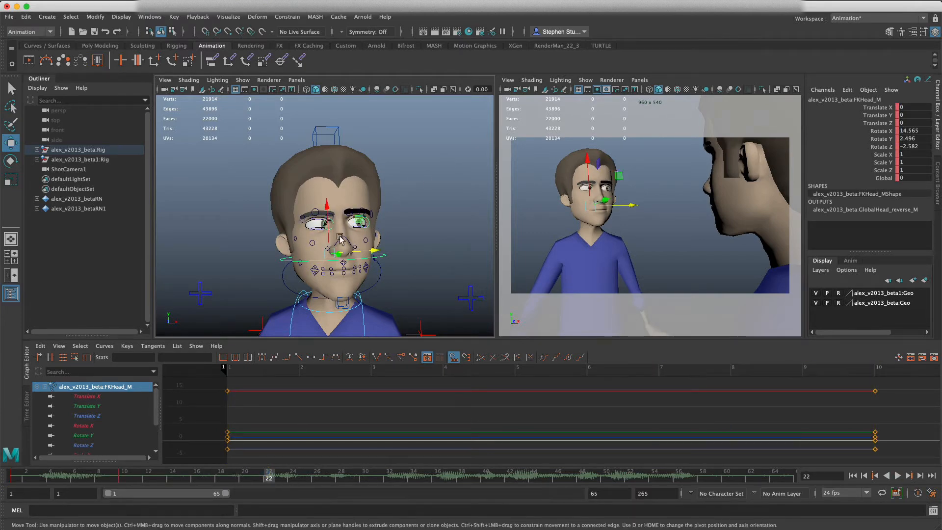
pyautogui.press('e')
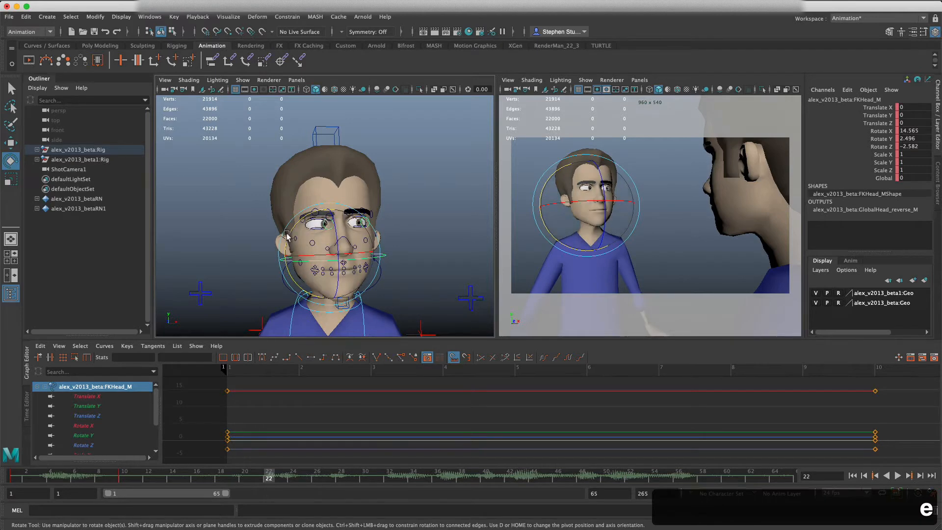
pyautogui.moveTo(291, 236); pyautogui.dragTo(342, 248)
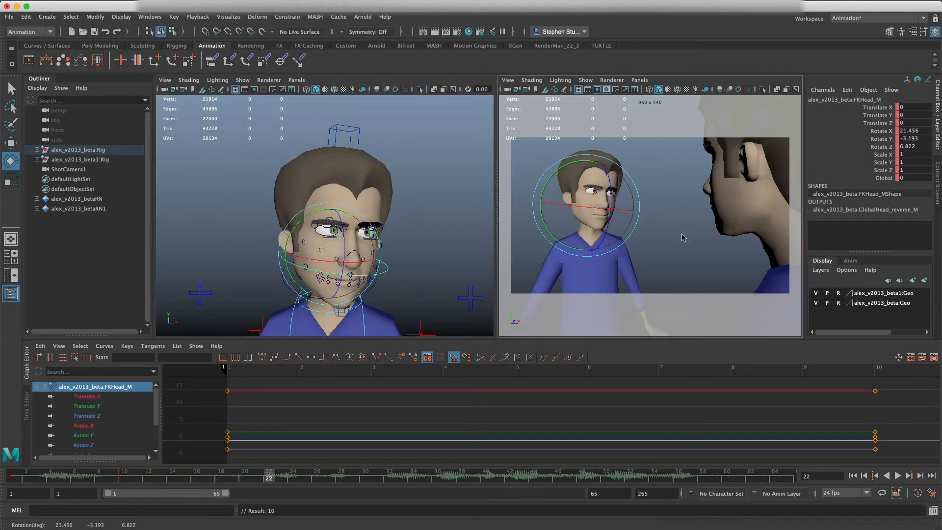
pyautogui.press('s')
# - Hold the head's frame 22 pose at frame 16, key it there, and scrub the turn to check the timing
pyautogui.moveTo(250, 482); pyautogui.dragTo(127, 482)
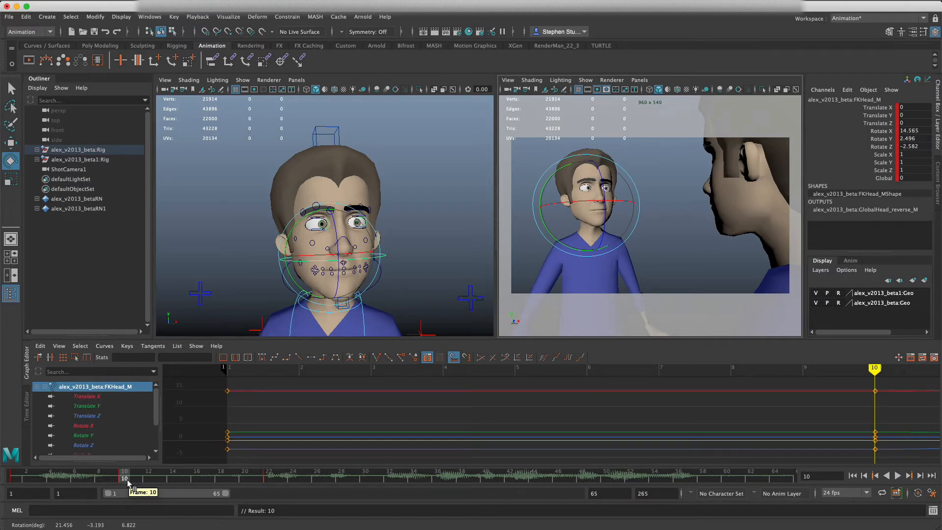
pyautogui.moveTo(268, 477); pyautogui.dragTo(197, 481)
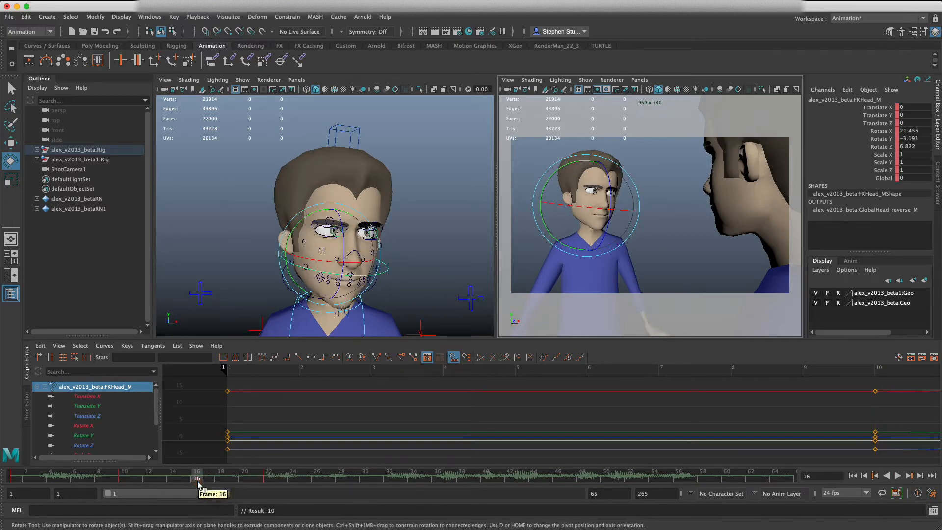
pyautogui.press('s')
pyautogui.moveTo(102, 475)
pyautogui.mouseDown()
pyautogui.moveTo(14, 477)
pyautogui.moveTo(275, 476)
pyautogui.moveTo(196, 489)
pyautogui.mouseUp()
# - Try tilting the head at frame 16 to a Rotate Z of about 1.425 and scrub toward frame 22
pyautogui.moveTo(346, 247); pyautogui.dragTo(348, 241)
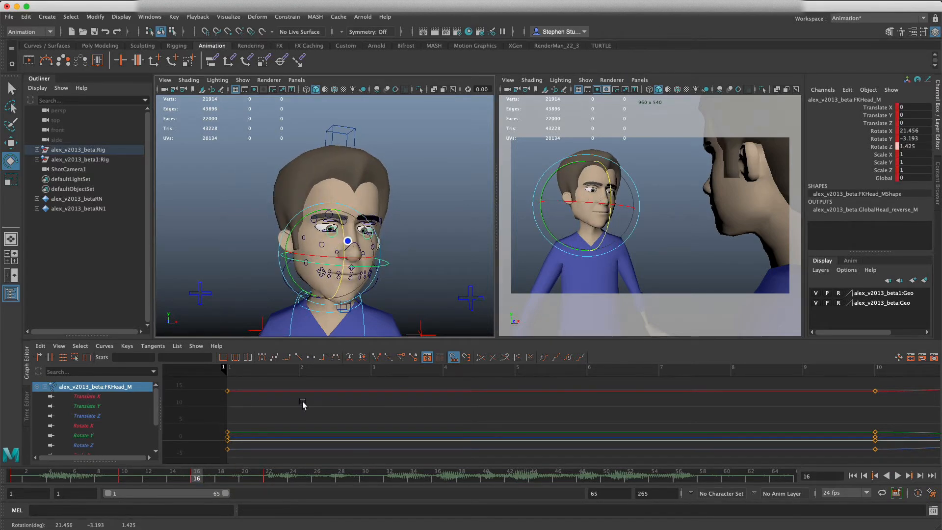
pyautogui.press('s')
pyautogui.click(265, 482)
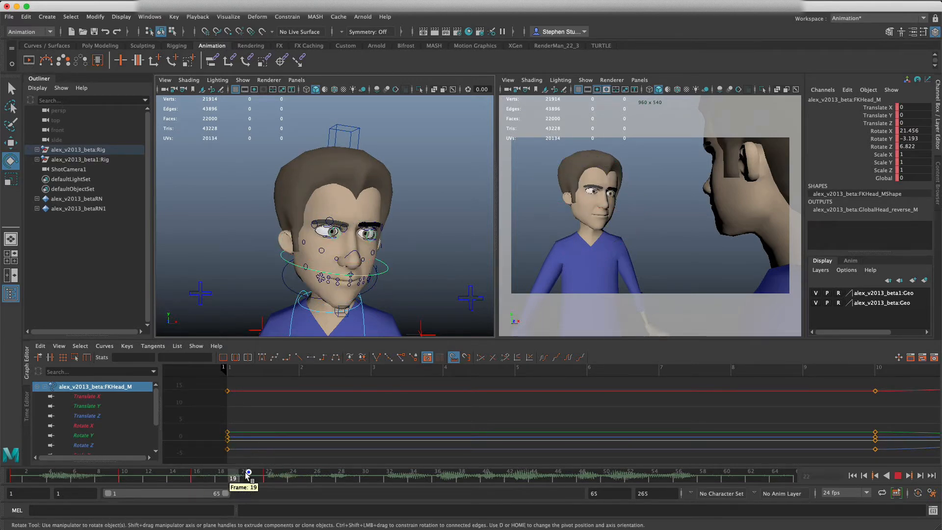
pyautogui.click(261, 474)
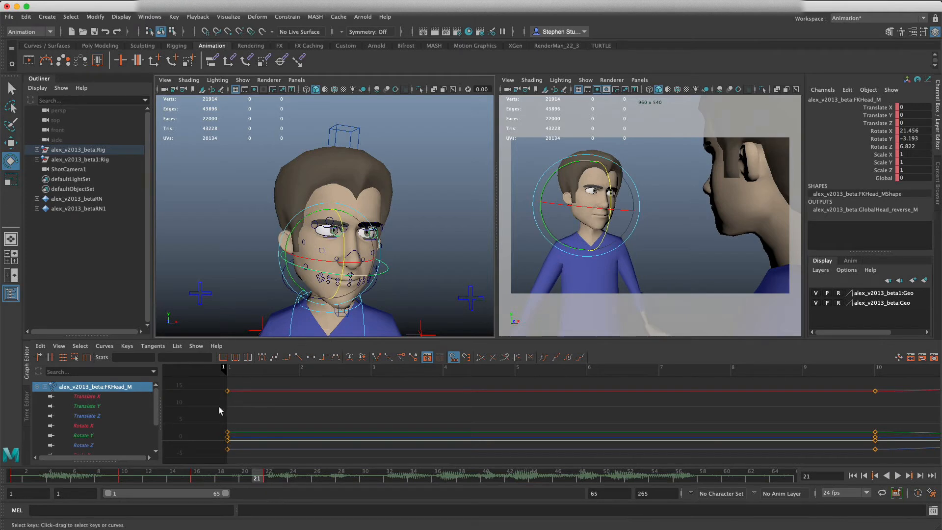
# - Tilt the head at frame 16 to a Rotate Z of about -1.519, key it, and hold that pose at frame 22
pyautogui.click(196, 476)
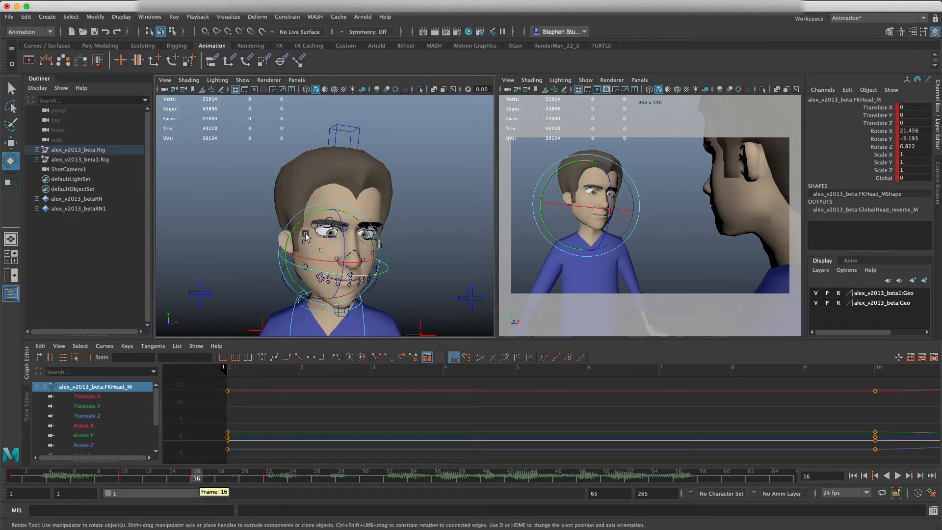
pyautogui.moveTo(347, 255); pyautogui.dragTo(345, 248)
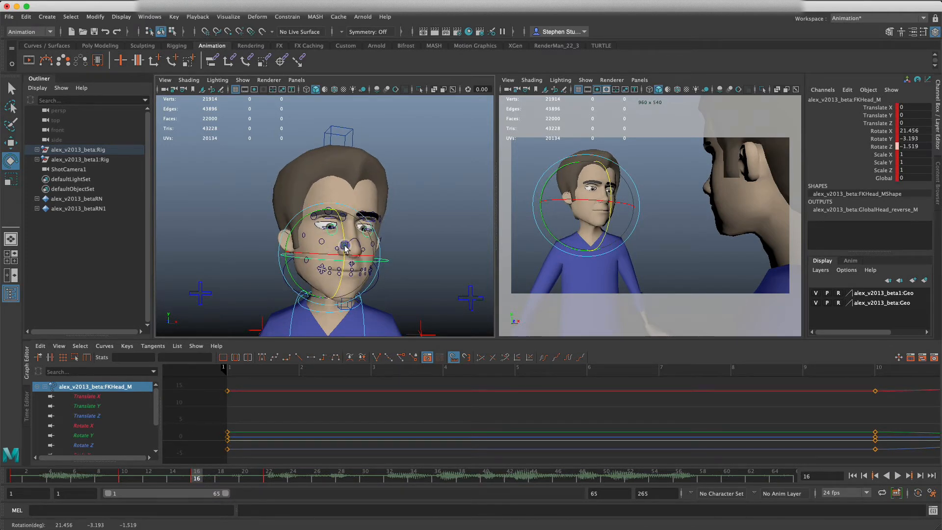
pyautogui.press('s')
pyautogui.click(239, 476)
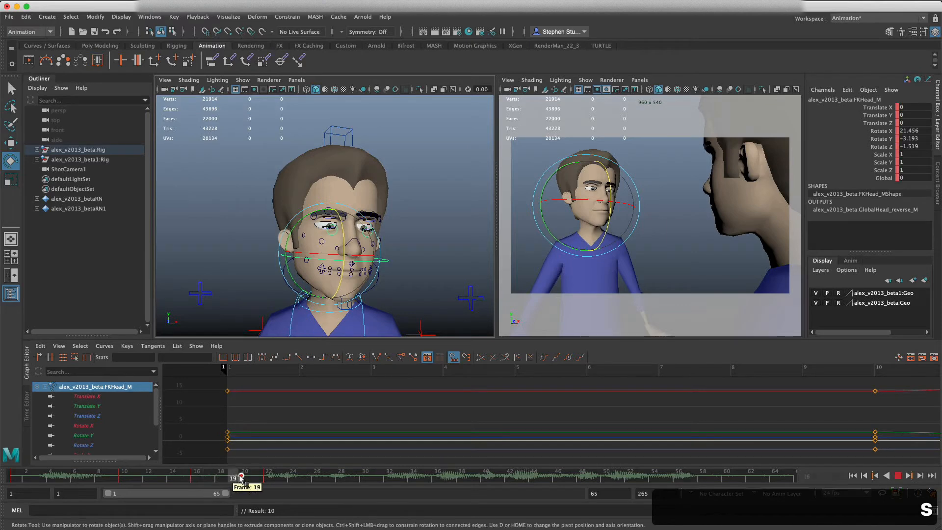
pyautogui.click(266, 476)
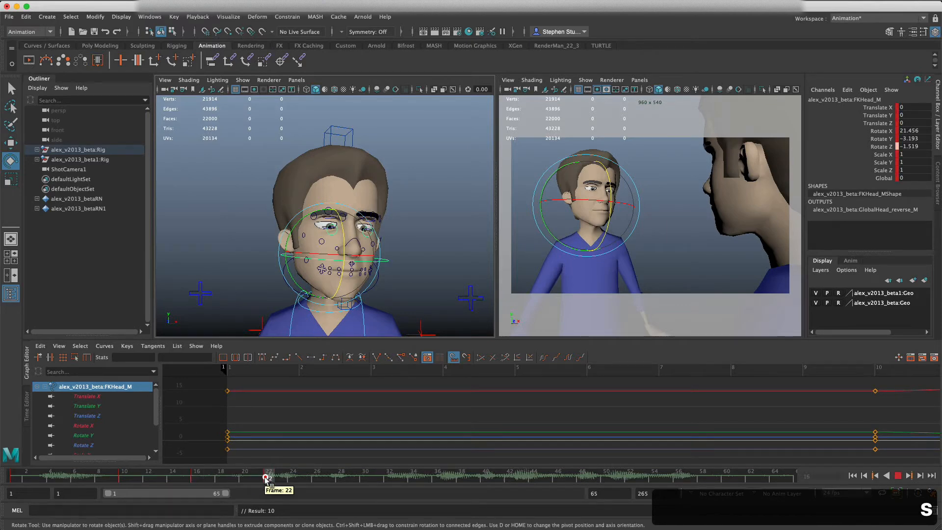
# - At frame 32, rotate the head control to about 14.937, 3.477, 1.591 in X, Y and Z and key it
pyautogui.click(388, 476)
pyautogui.moveTo(343, 246)
pyautogui.mouseDown()
pyautogui.moveTo(294, 227)
pyautogui.moveTo(340, 234)
pyautogui.mouseUp()
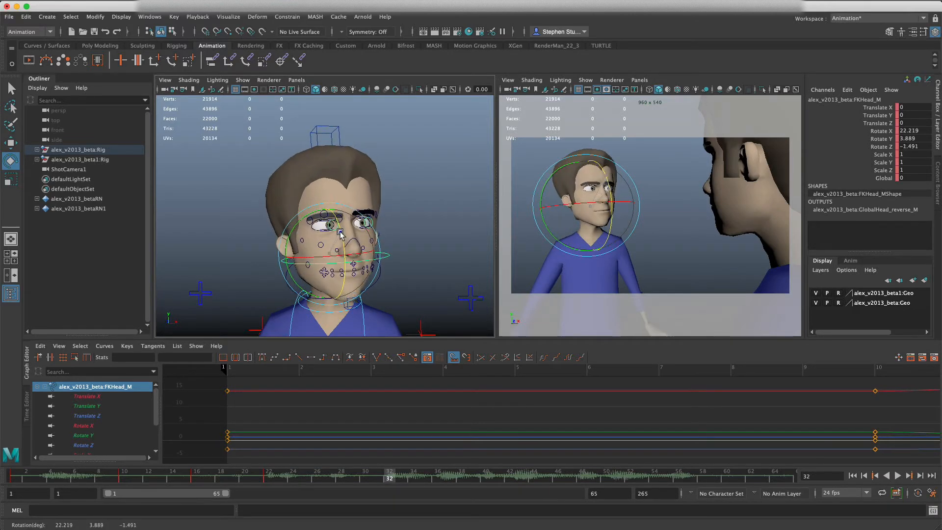
pyautogui.moveTo(329, 267)
pyautogui.mouseDown()
pyautogui.moveTo(323, 272)
pyautogui.moveTo(337, 267)
pyautogui.mouseUp()
pyautogui.press('s')
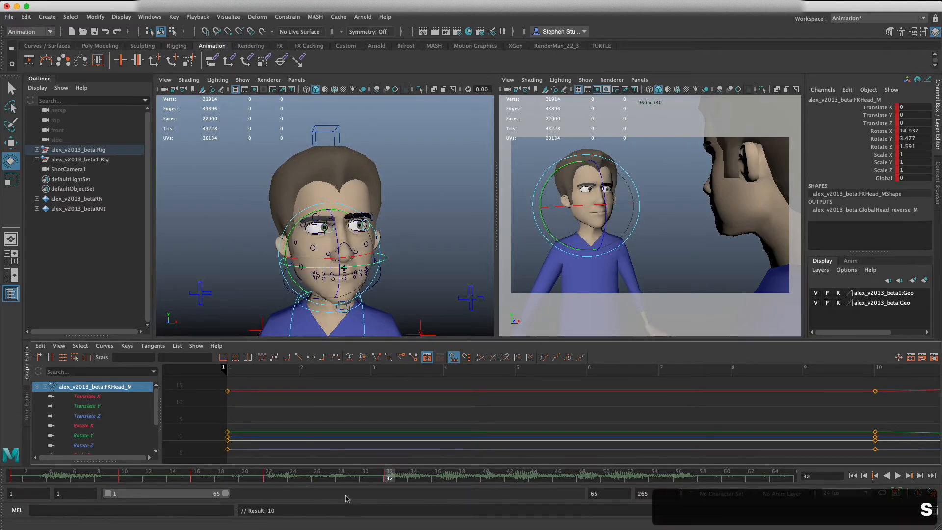
# - At frame 21, turn both eye controls together, bringing FKEye_R to a Rotate Y of about 18.141, and key them
pyautogui.click(404, 228)
pyautogui.click(367, 230)
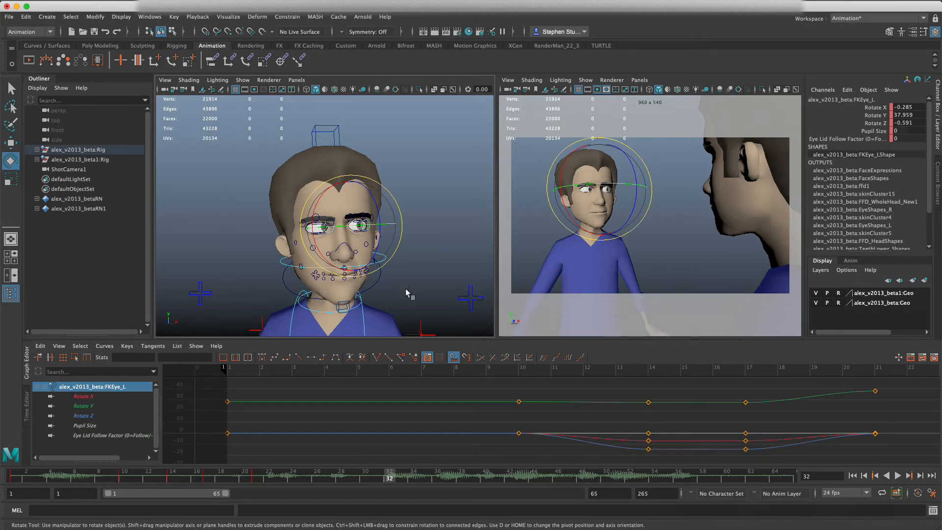
pyautogui.press('q')
pyautogui.click(255, 475)
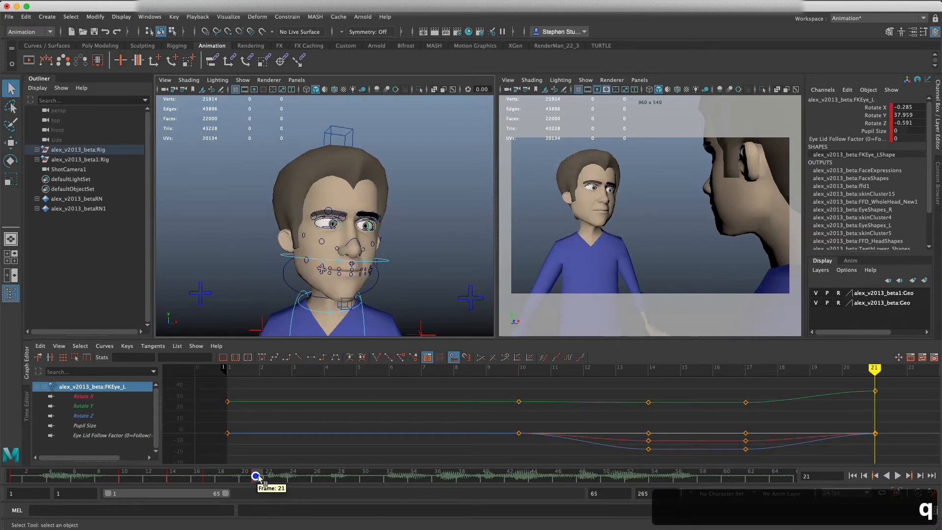
pyautogui.keyDown('shift'); pyautogui.click(339, 228); pyautogui.keyUp('shift')
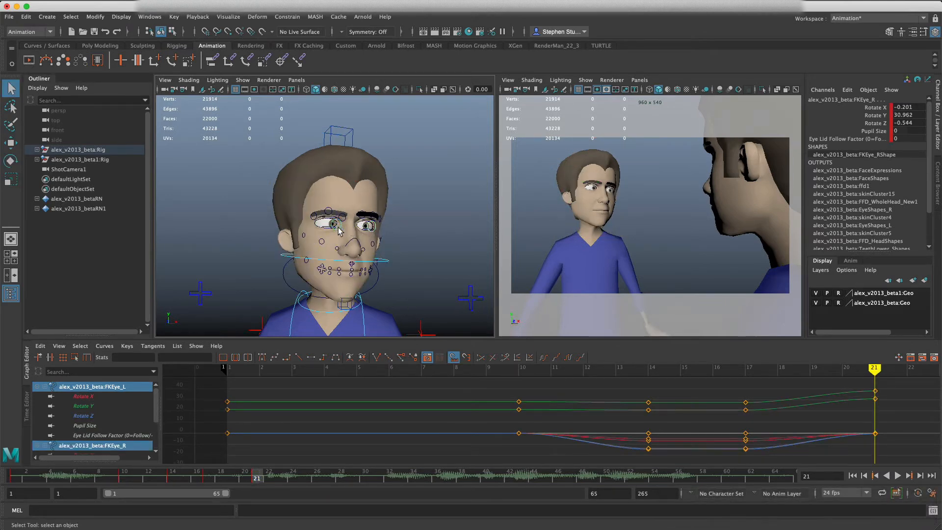
pyautogui.press('w')
pyautogui.press('e')
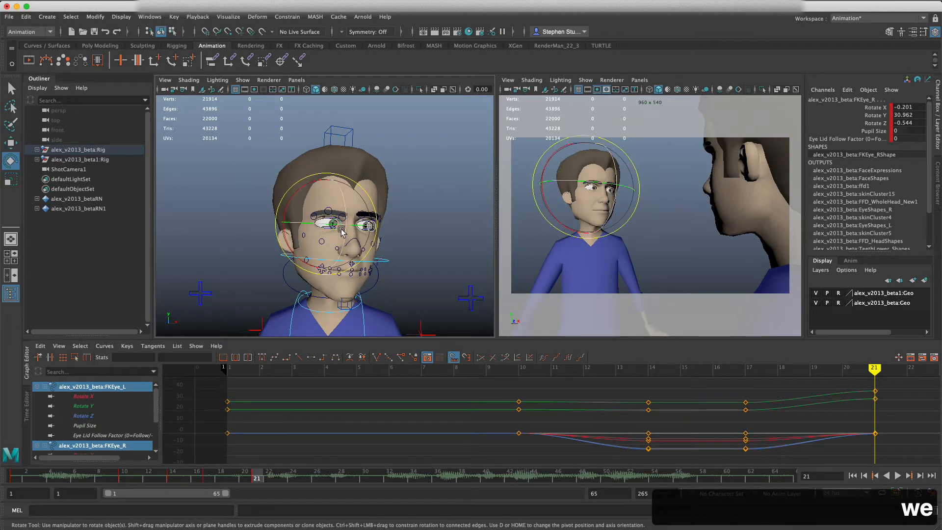
pyautogui.moveTo(338, 230); pyautogui.dragTo(307, 225)
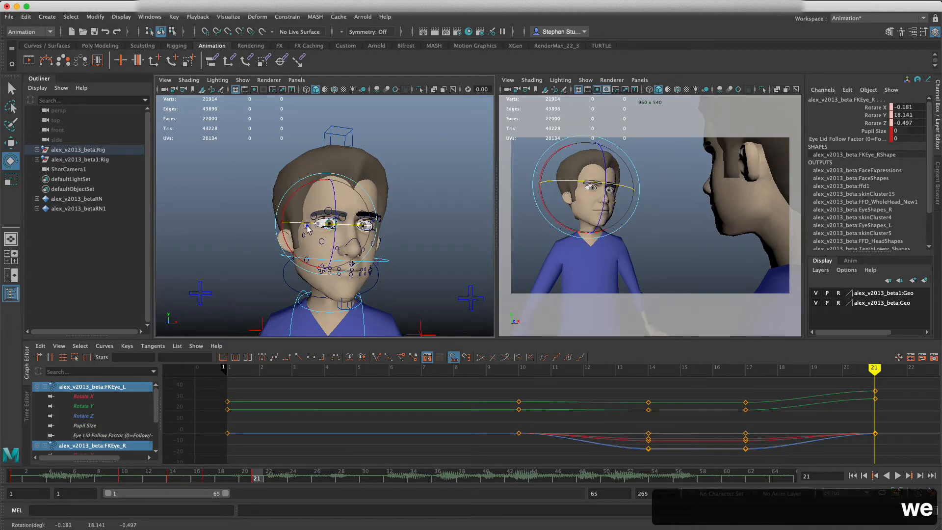
pyautogui.press('s')
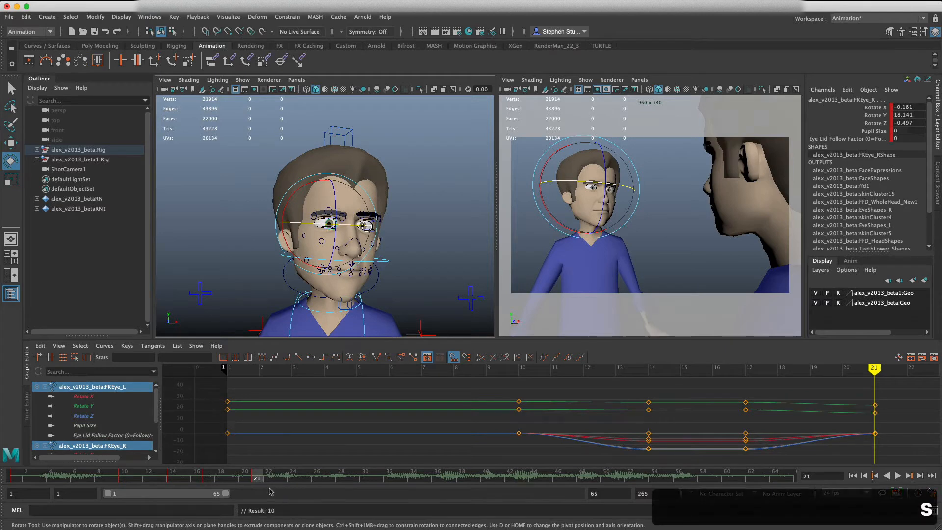
# - Hold the eyes' frame 21 pose at frame 17 and key it, scrub through to frame 35, and reselect the head control
pyautogui.moveTo(255, 479); pyautogui.dragTo(216, 478, button='middle')
pyautogui.press('s')
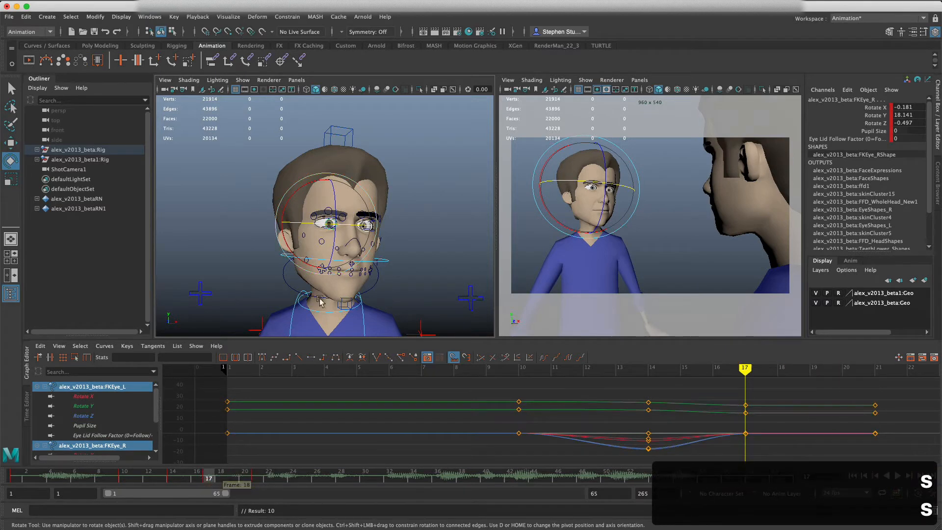
pyautogui.moveTo(217, 474); pyautogui.dragTo(430, 446)
pyautogui.click(386, 263)
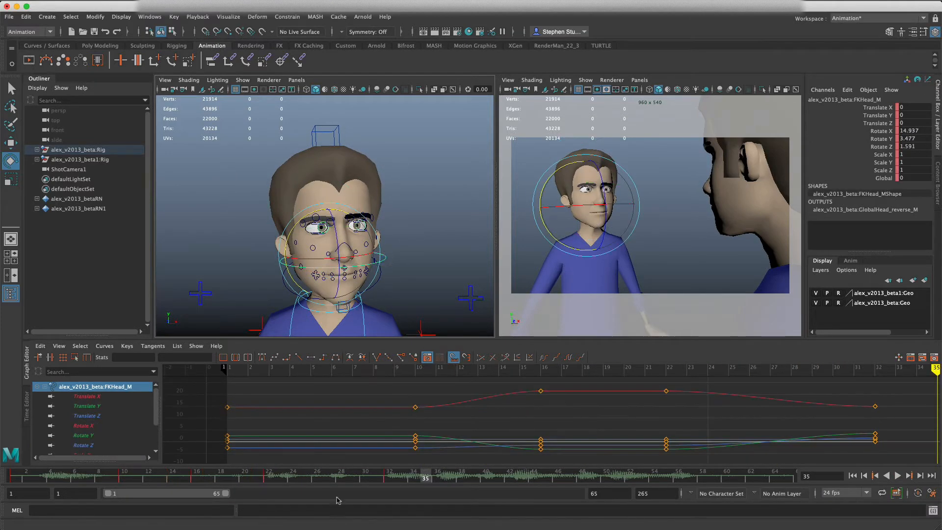
# - Review the head control's translate and rotate curves, examining the Rotate X hold between frames 16 and 22 while scrubbing to frame 21
pyautogui.click(353, 475)
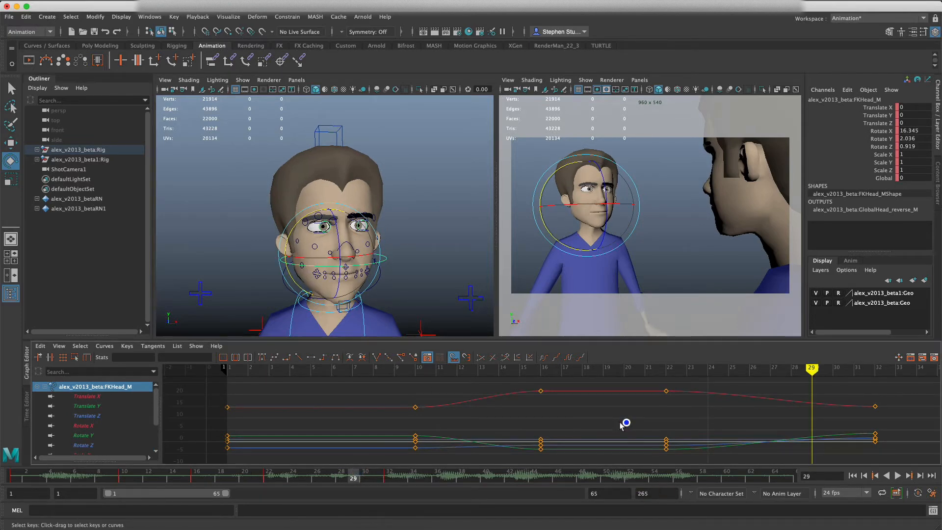
pyautogui.click(124, 395)
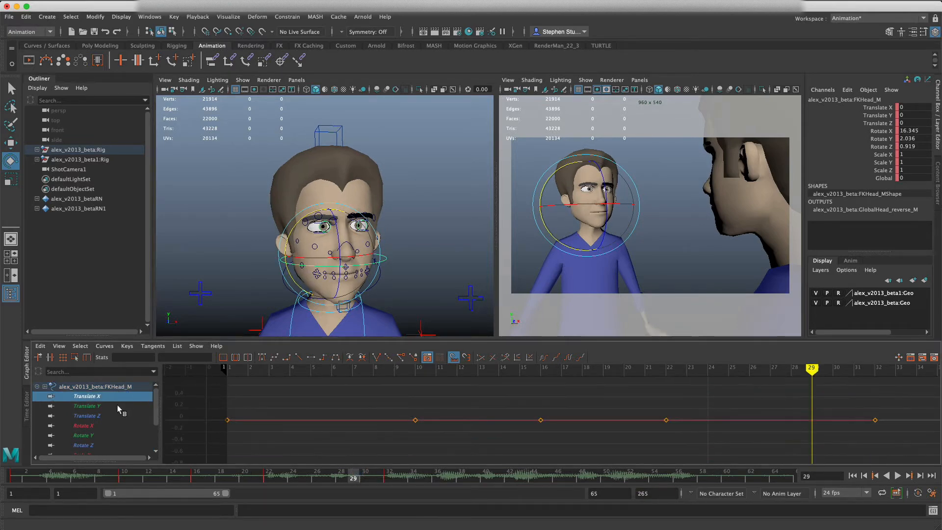
pyautogui.click(118, 406)
pyautogui.click(114, 415)
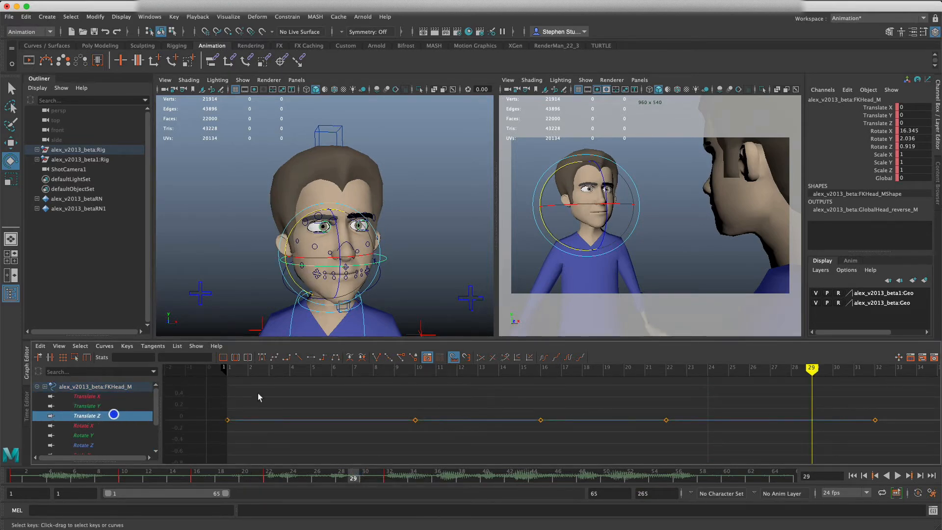
pyautogui.click(90, 424)
pyautogui.moveTo(613, 398); pyautogui.dragTo(480, 410)
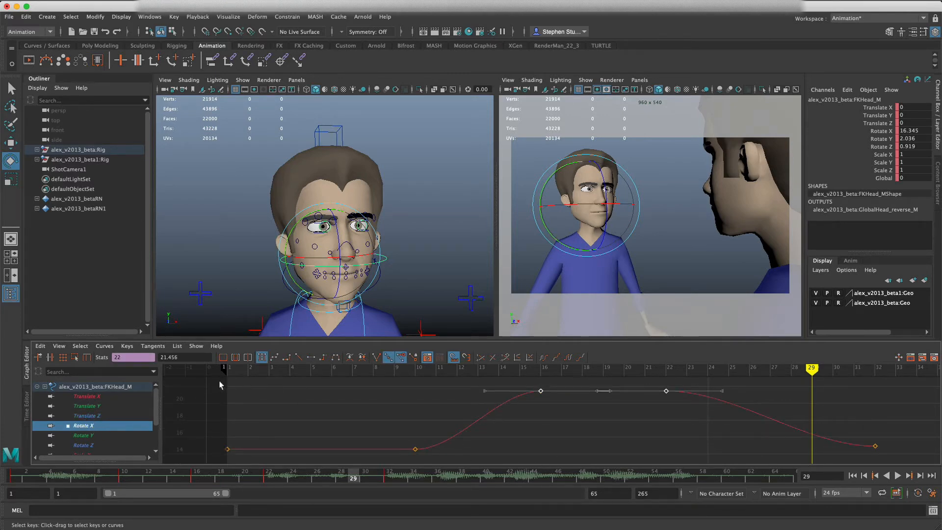
pyautogui.keyDown('shift'); pyautogui.click(99, 443); pyautogui.keyUp('shift')
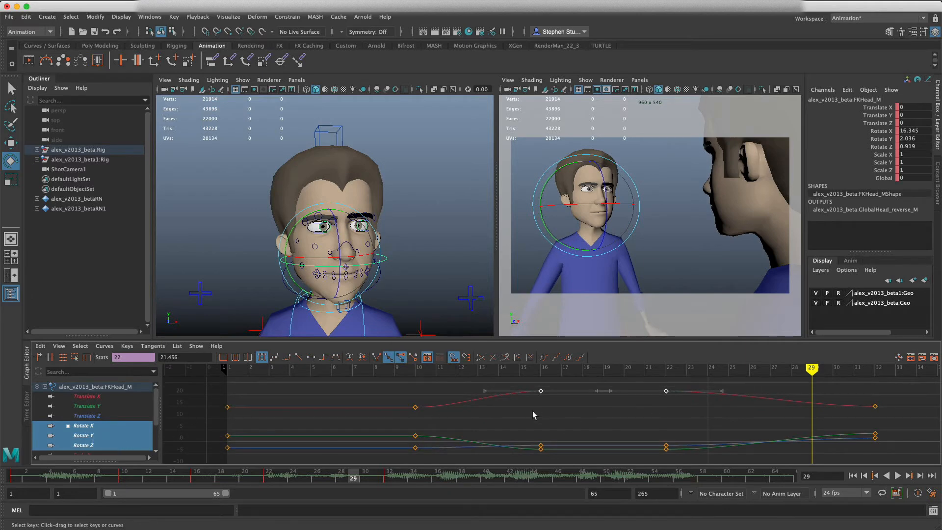
pyautogui.moveTo(552, 406); pyautogui.dragTo(551, 409)
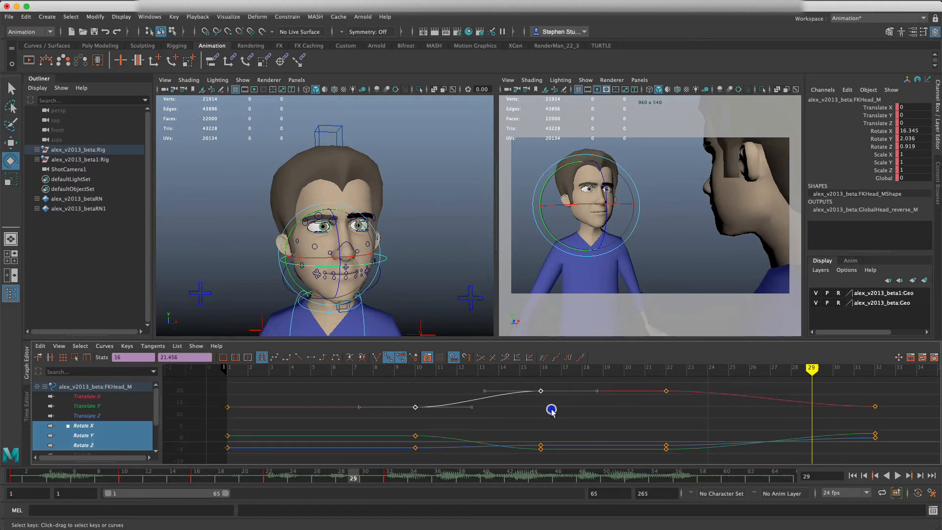
pyautogui.moveTo(674, 386); pyautogui.dragTo(481, 407)
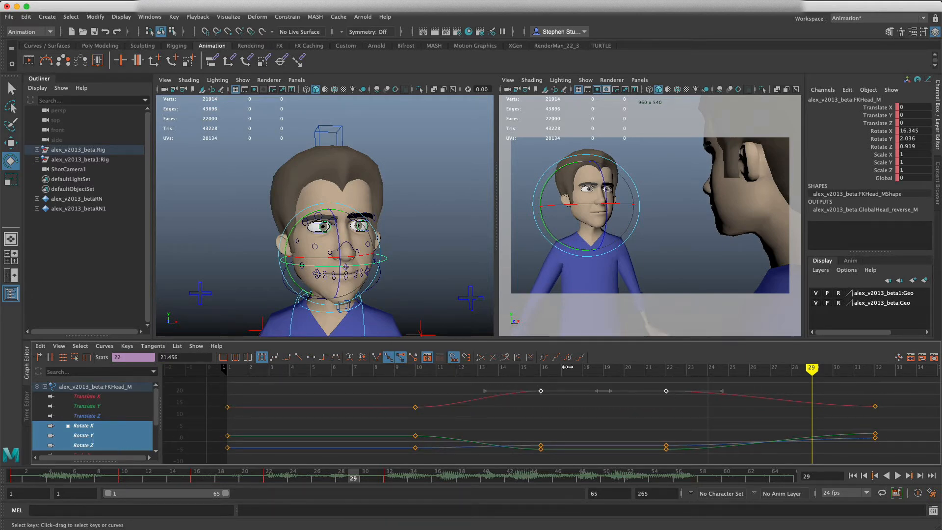
pyautogui.moveTo(567, 367)
pyautogui.mouseDown()
pyautogui.moveTo(536, 372)
pyautogui.moveTo(584, 372)
pyautogui.moveTo(547, 382)
pyautogui.moveTo(611, 386)
pyautogui.moveTo(542, 378)
pyautogui.moveTo(610, 392)
pyautogui.moveTo(553, 402)
pyautogui.moveTo(608, 378)
pyautogui.moveTo(629, 382)
pyautogui.moveTo(611, 385)
pyautogui.mouseUp()
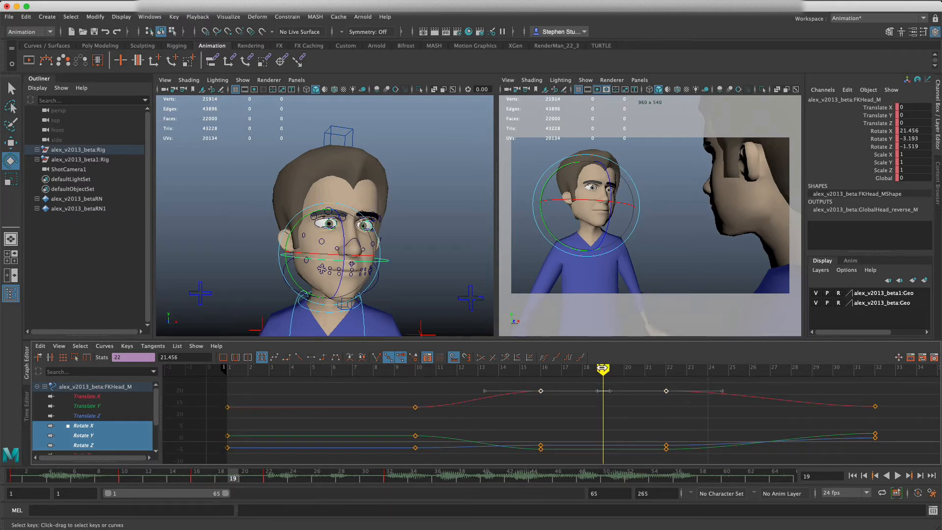
pyautogui.moveTo(602, 367)
pyautogui.mouseDown()
pyautogui.moveTo(561, 370)
pyautogui.moveTo(644, 372)
pyautogui.mouseUp()
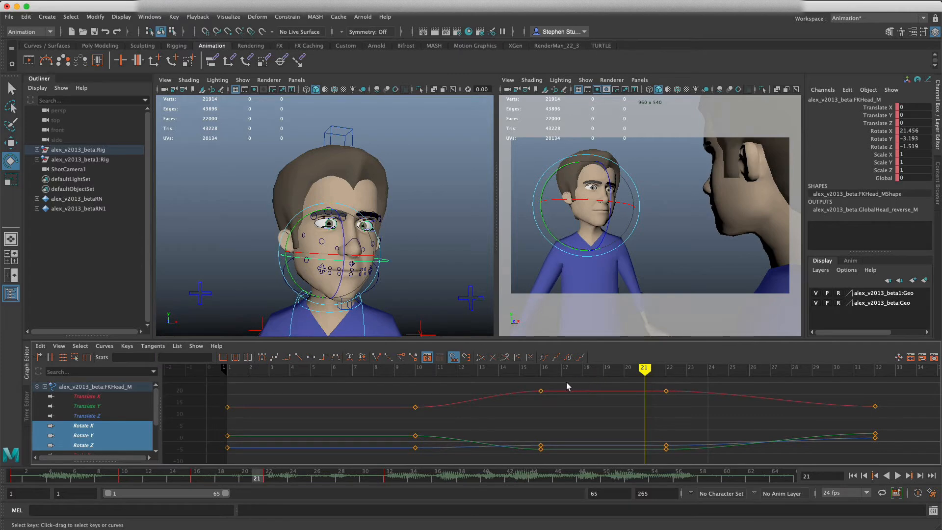
# - Bow the head's Rotate X curve upward between frames 16 and 22 by raising its inner key tangents with a value offset of about 1.869
pyautogui.moveTo(531, 385); pyautogui.dragTo(693, 414)
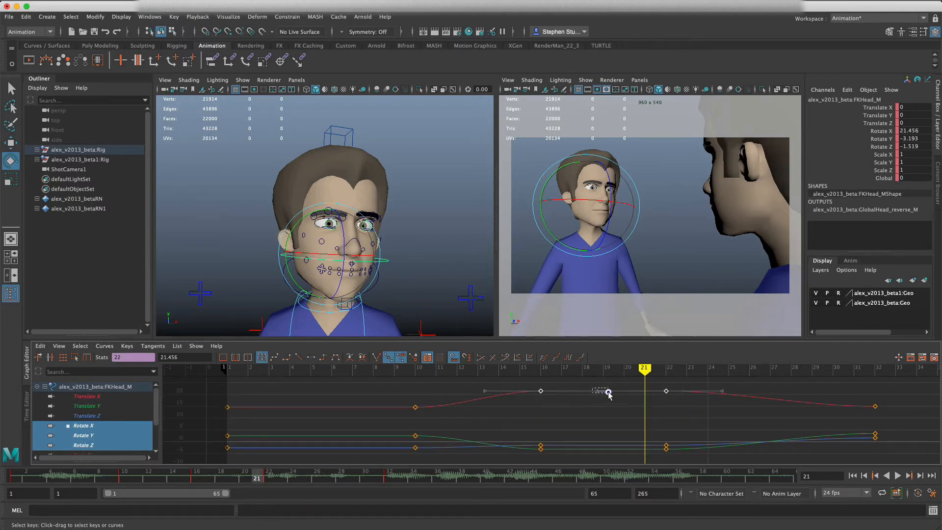
pyautogui.moveTo(615, 395); pyautogui.dragTo(615, 395)
pyautogui.click(604, 392)
pyautogui.moveTo(607, 390); pyautogui.dragTo(621, 396)
pyautogui.moveTo(603, 396); pyautogui.dragTo(602, 388, button='middle')
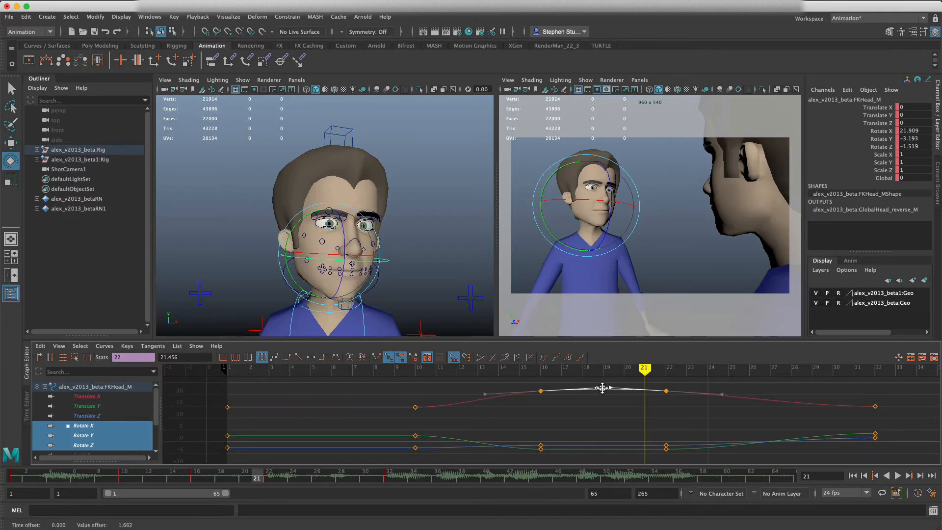
pyautogui.click(603, 412)
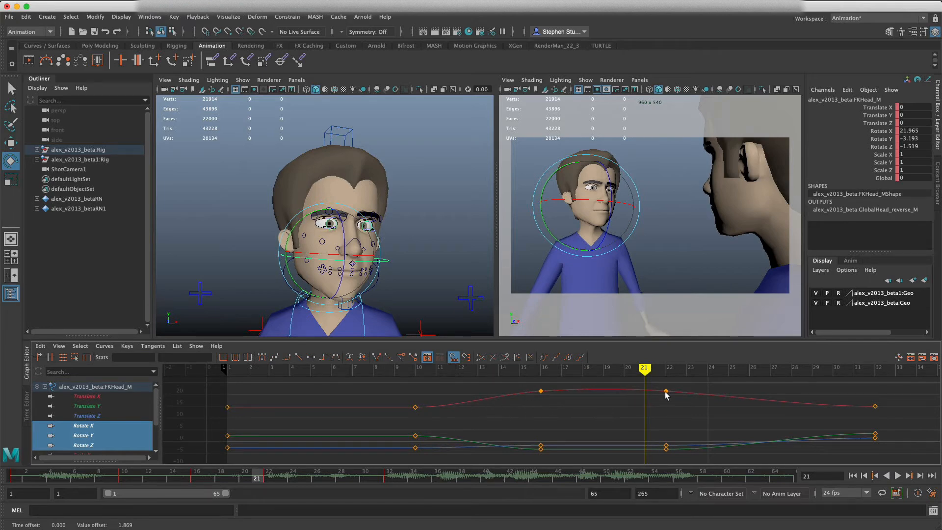
# - Dip the head's Rotate X curve between frames 1 and 10 by lowering the inner key tangents with a value offset of about -1.454
pyautogui.click(415, 406)
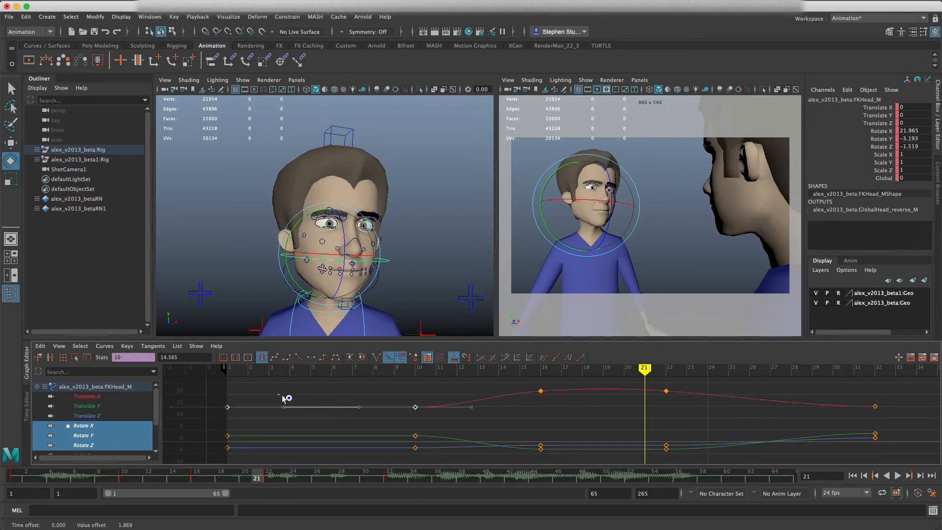
pyautogui.moveTo(364, 419); pyautogui.dragTo(364, 420)
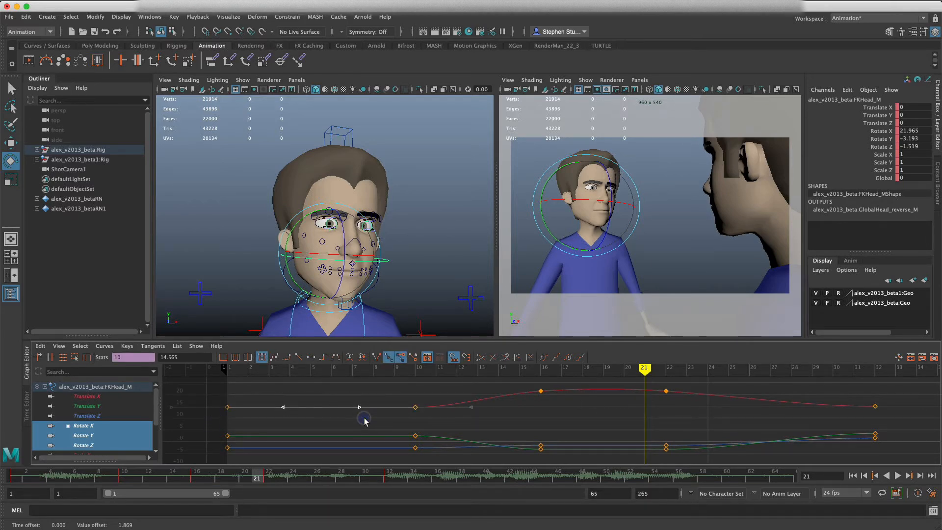
pyautogui.click(308, 409)
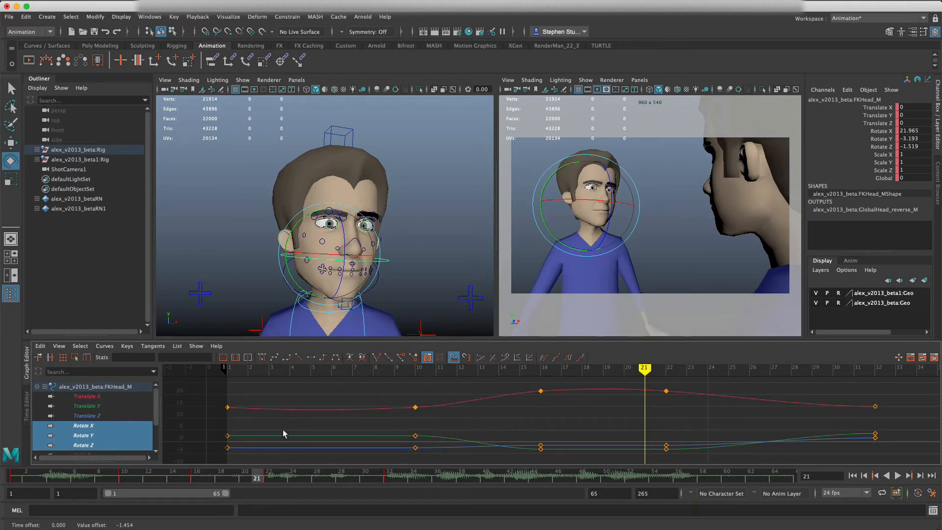
# - Bend the head's Rotate Y tangents upward between frames 1 and 10 by about 1.869, and downward between frames 16 and 22 by about 2.285
pyautogui.click(83, 435)
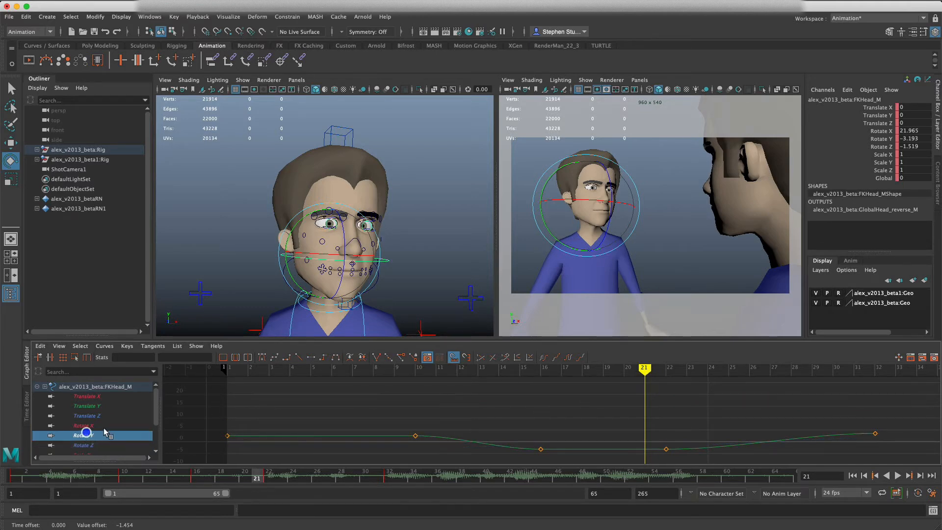
pyautogui.moveTo(479, 416); pyautogui.dragTo(216, 458)
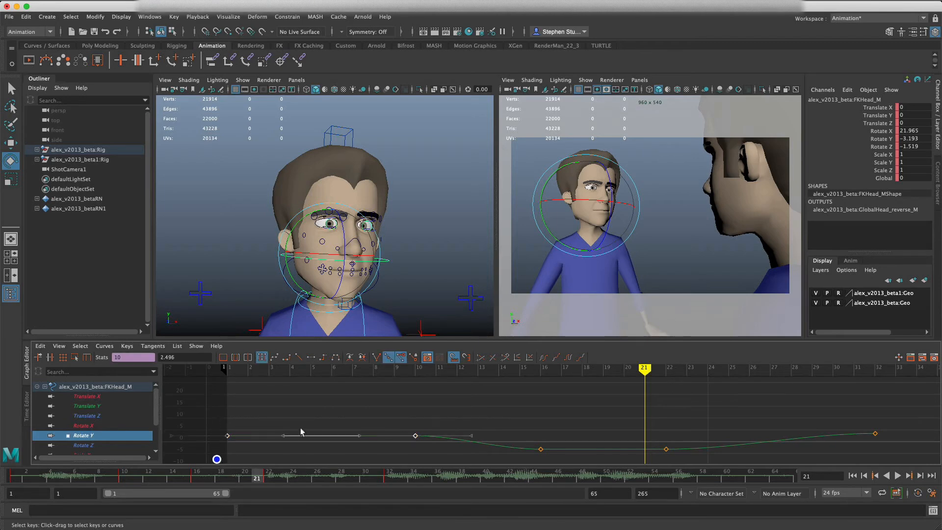
pyautogui.moveTo(260, 420); pyautogui.dragTo(374, 452)
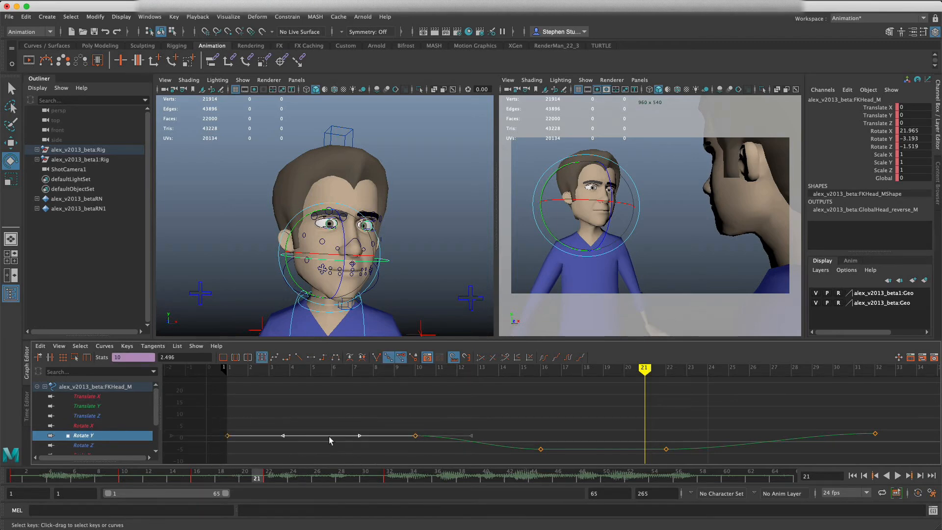
pyautogui.moveTo(330, 440); pyautogui.dragTo(331, 432, button='middle')
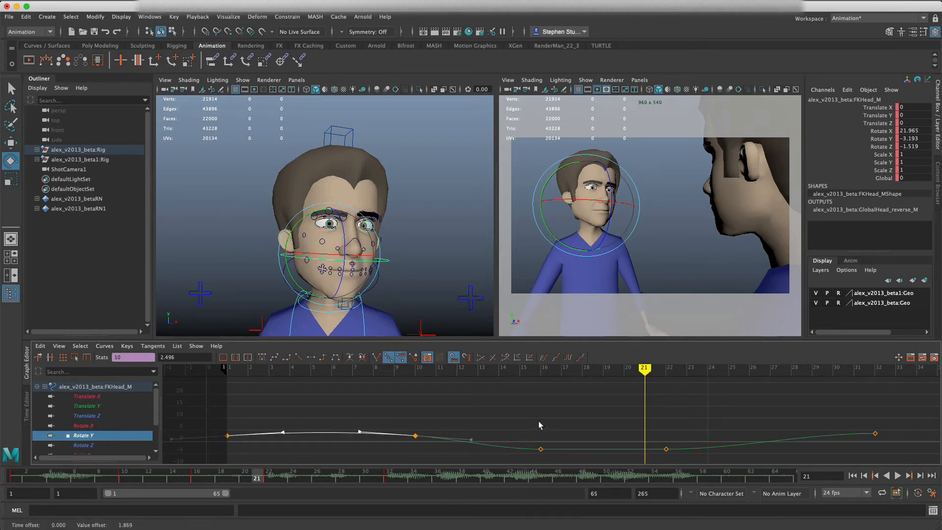
pyautogui.moveTo(539, 425); pyautogui.dragTo(674, 451)
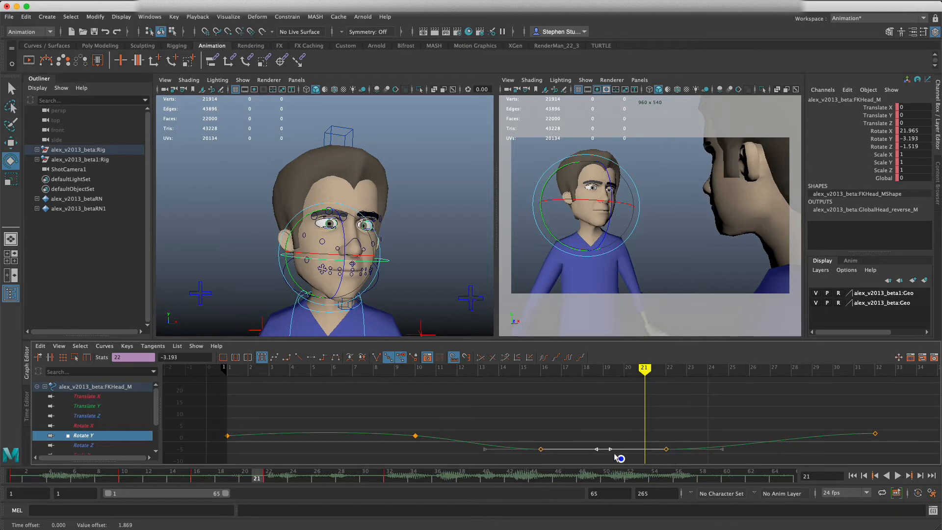
pyautogui.moveTo(603, 447); pyautogui.dragTo(603, 452, button='middle')
pyautogui.click(598, 431)
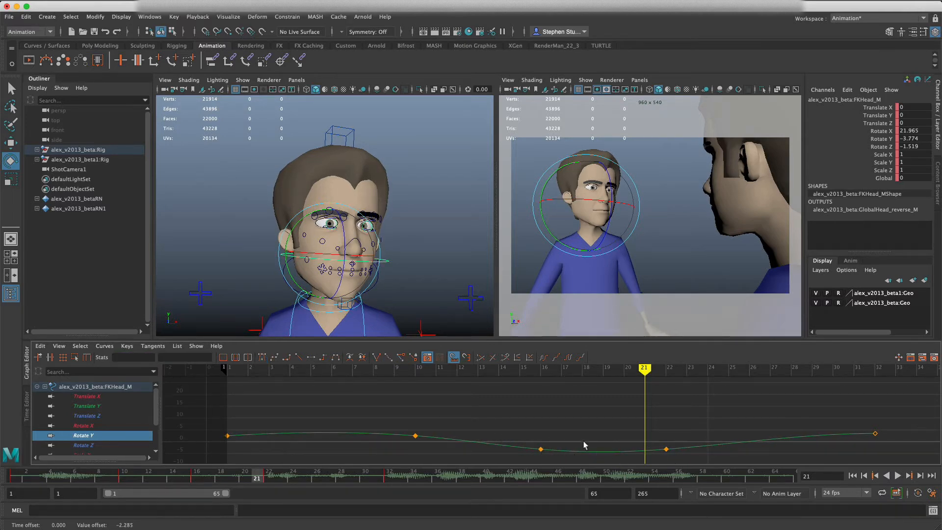
# - Try raising the inner Rotate Y tangents between frames 16 and 22, and undo that edit
pyautogui.moveTo(742, 420); pyautogui.dragTo(481, 463)
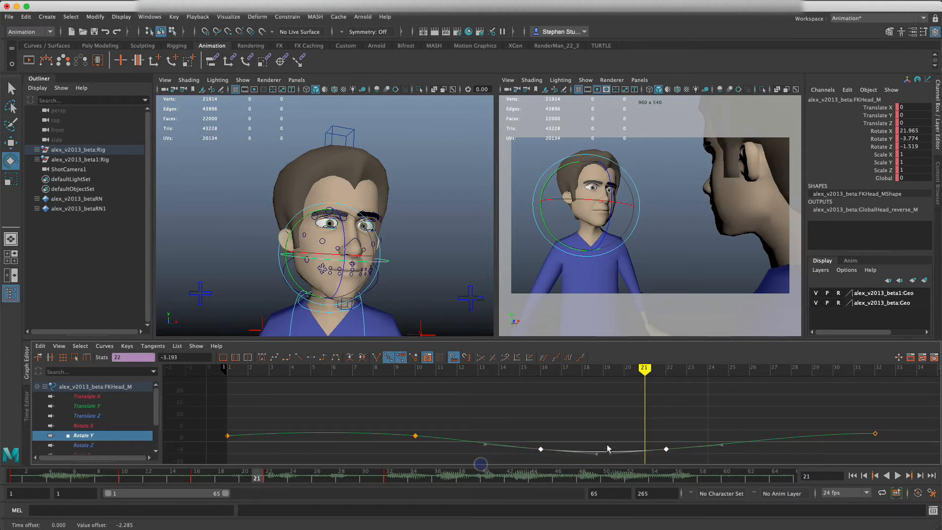
pyautogui.moveTo(604, 460); pyautogui.dragTo(615, 459)
pyautogui.moveTo(610, 450); pyautogui.dragTo(610, 437, button='middle')
pyautogui.press('super+z')
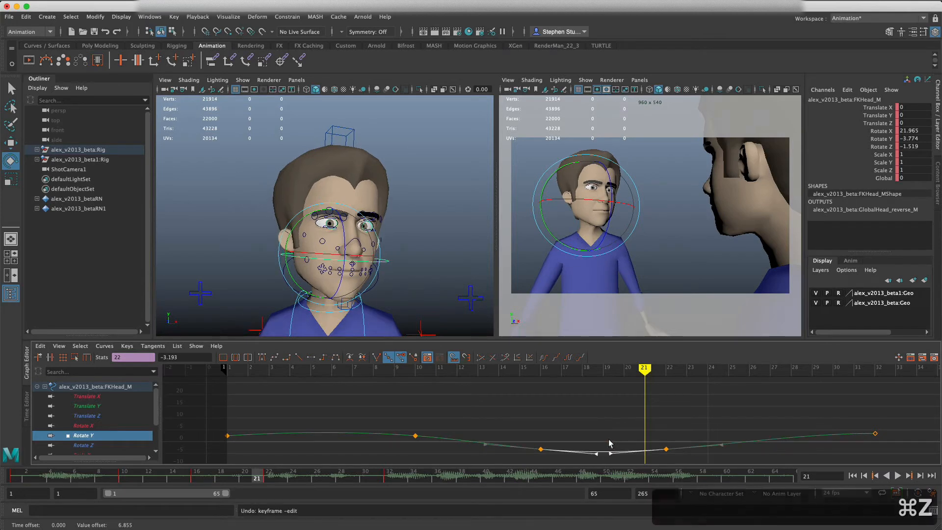
pyautogui.click(558, 456)
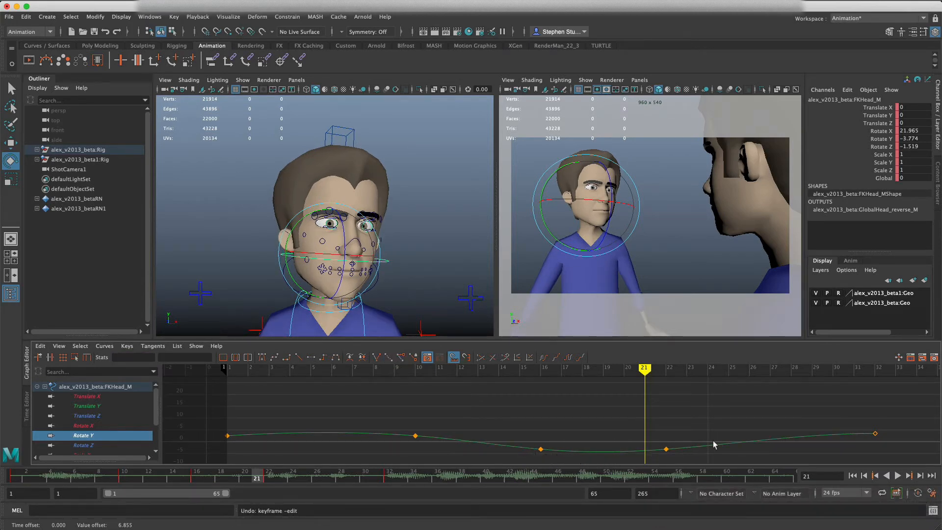
# - Isolate the head control's Rotate Z curve for tangent editing
pyautogui.click(82, 445)
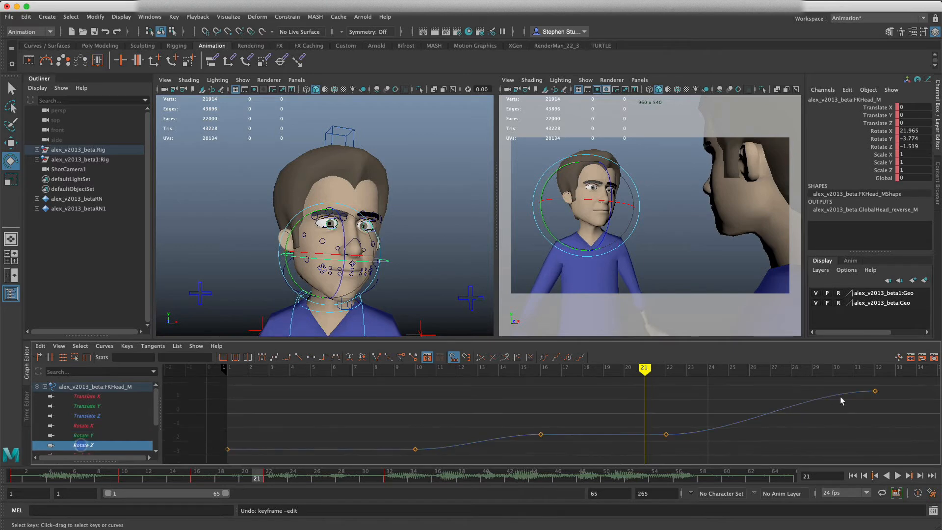
# - Lower the inner tangent handles between the frame 16 and frame 22 keys on the head's Rotate Z curve
pyautogui.moveTo(525, 413); pyautogui.dragTo(730, 457)
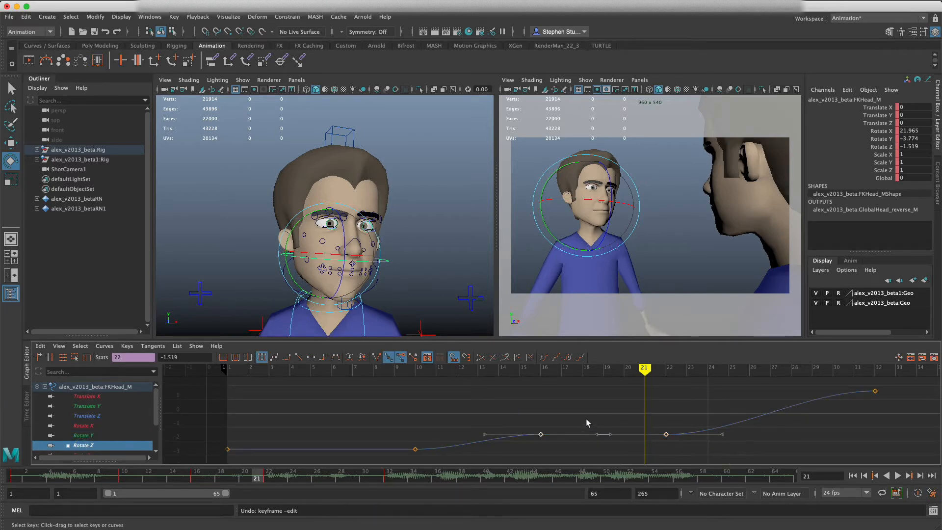
pyautogui.moveTo(578, 419); pyautogui.dragTo(623, 440)
pyautogui.moveTo(607, 434)
pyautogui.mouseDown(button='middle')
pyautogui.moveTo(605, 426)
pyautogui.moveTo(605, 436)
pyautogui.mouseUp(button='middle')
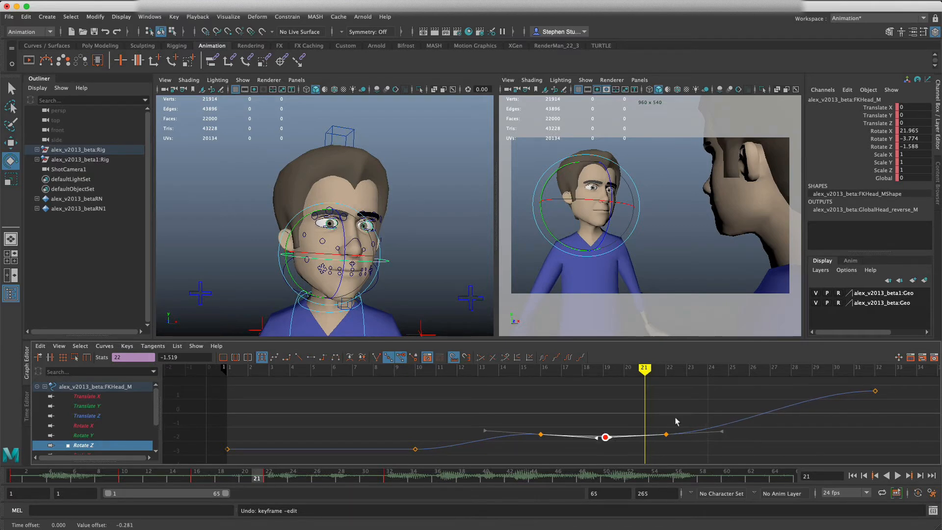
pyautogui.click(563, 449)
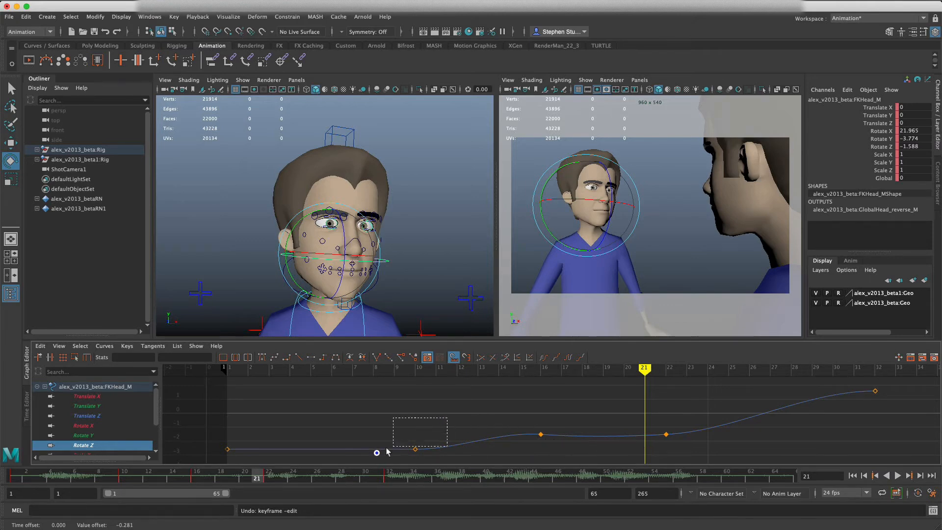
# - Lower the tangent handles between the frame 1 and frame 10 keys on the head's Rotate Z curve to form a shallow dip
pyautogui.moveTo(388, 451); pyautogui.dragTo(387, 452)
pyautogui.moveTo(266, 437); pyautogui.dragTo(370, 458)
pyautogui.moveTo(322, 448); pyautogui.dragTo(326, 452, button='middle')
pyautogui.click(434, 412)
# - Lower the head's Rotate Z key at frame 16 to about -1.835
pyautogui.moveTo(543, 439); pyautogui.dragTo(549, 443)
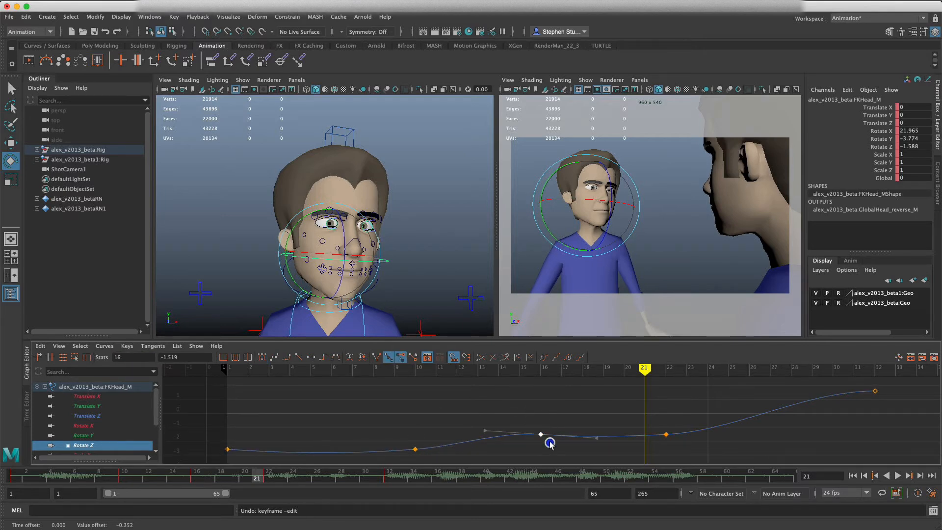
pyautogui.moveTo(538, 434); pyautogui.dragTo(608, 436, button='middle')
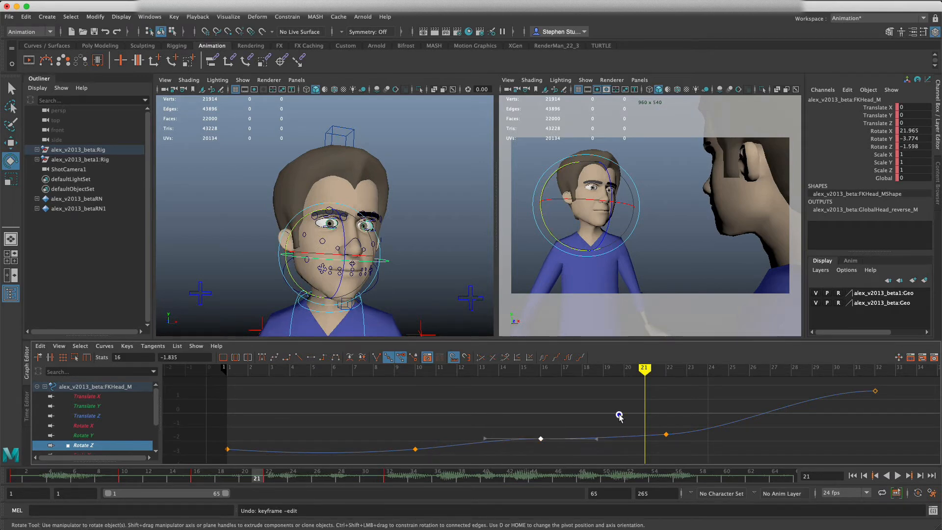
pyautogui.click(453, 454)
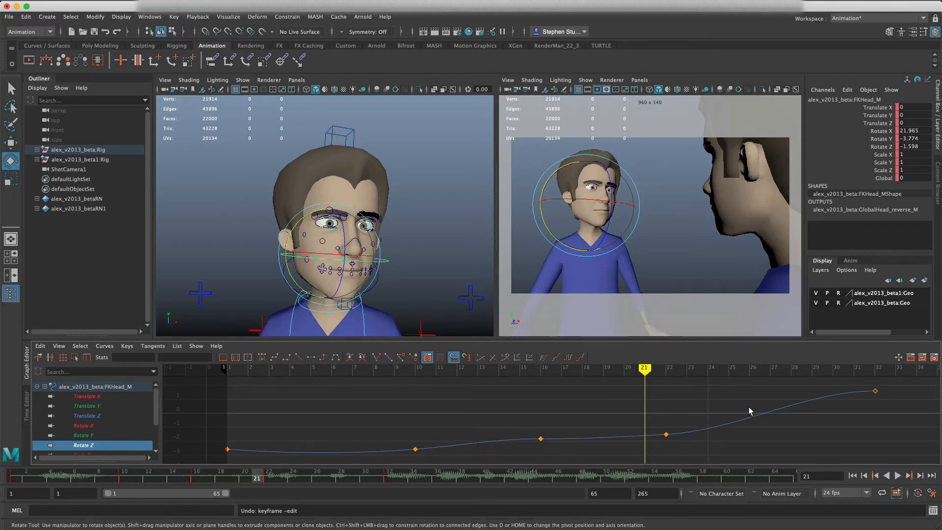
# - Play back the shot and scrub the opening frames to review the head motion
pyautogui.hotkey('alt', 'v')
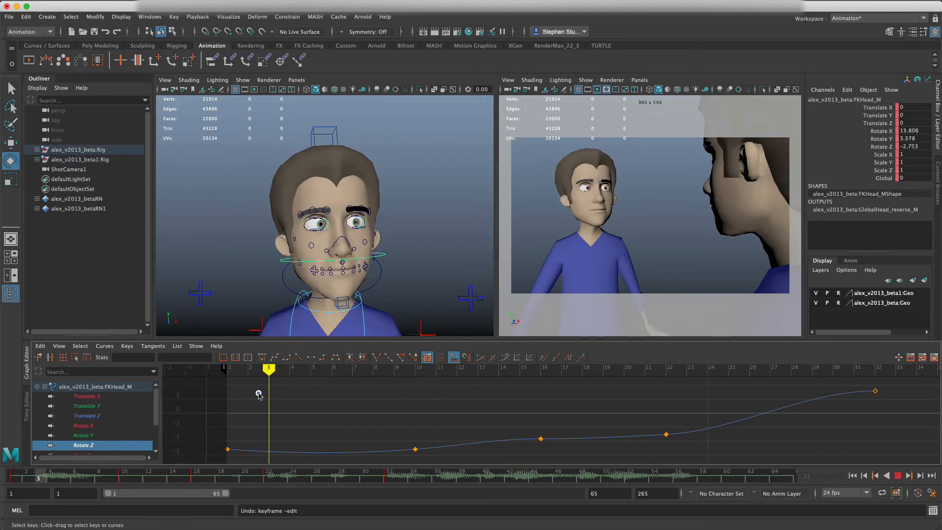
pyautogui.hotkey('alt', 'v')
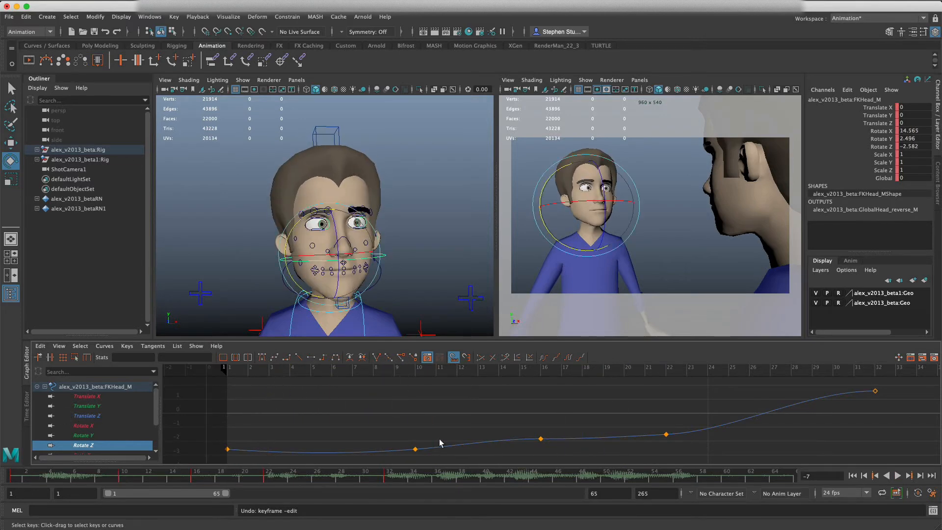
pyautogui.click(899, 475)
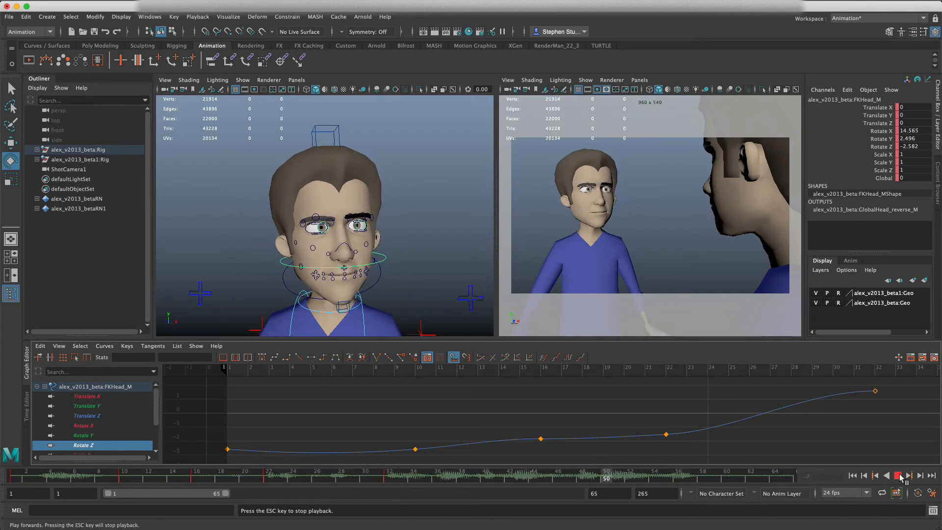
pyautogui.click(899, 474)
pyautogui.moveTo(134, 476); pyautogui.dragTo(31, 498)
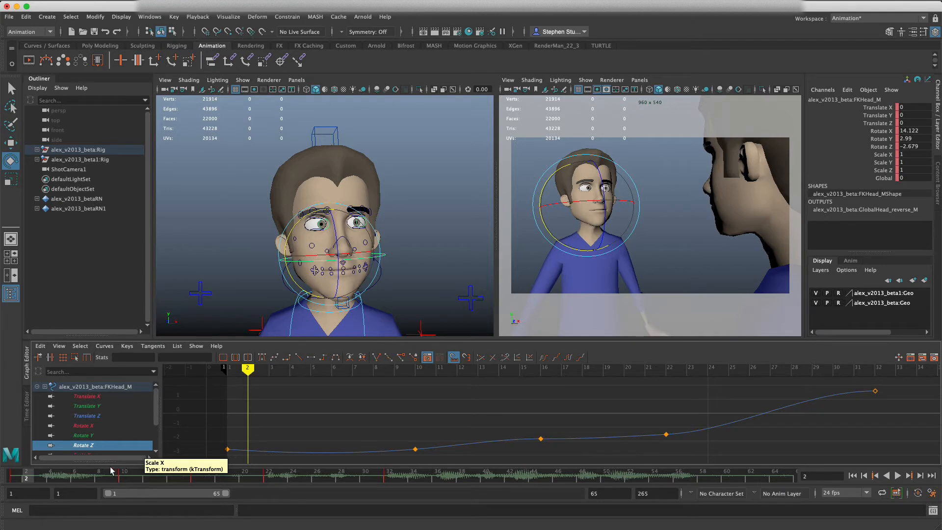
pyautogui.moveTo(106, 472); pyautogui.dragTo(24, 472)
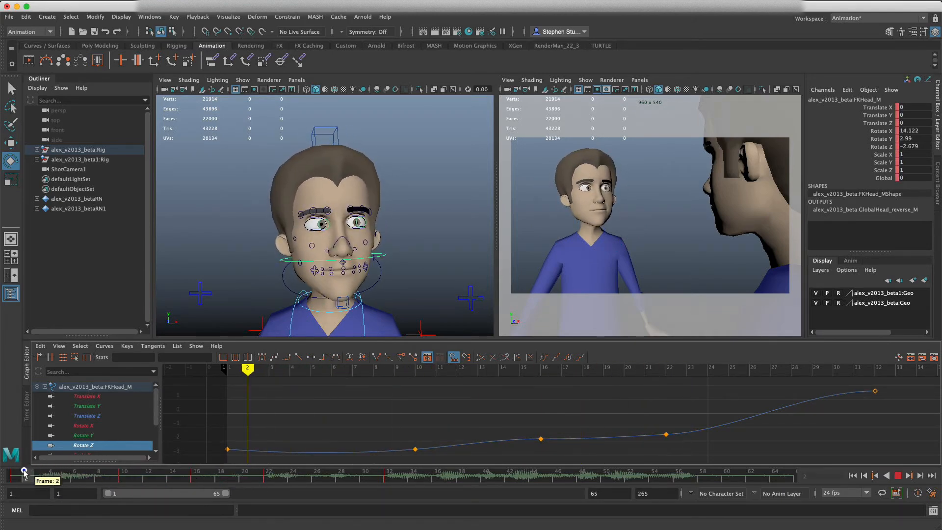
pyautogui.click(897, 476)
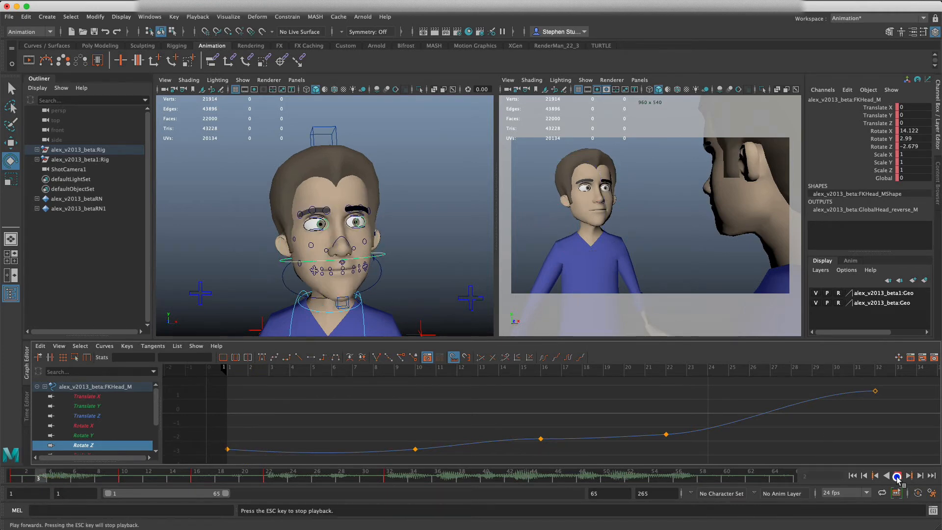
pyautogui.click(897, 476)
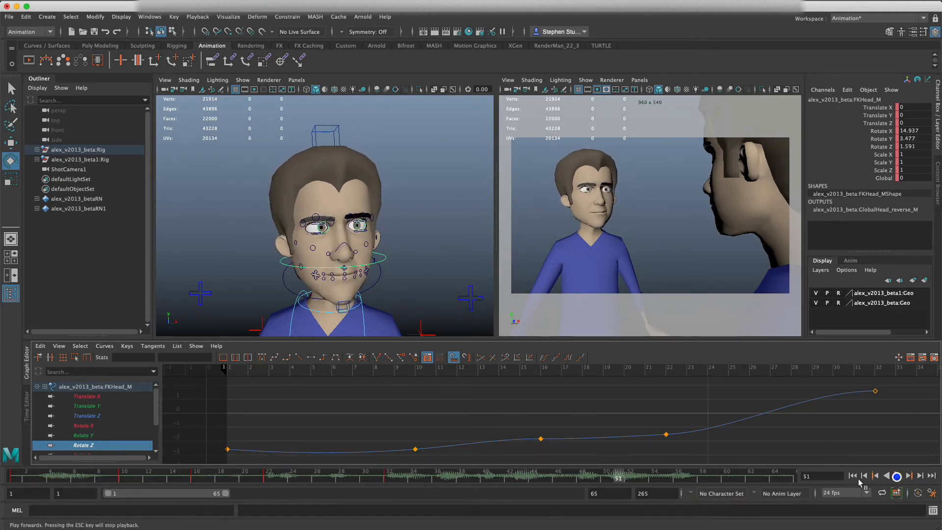
# - Select all the head and face controls and shift their keys in the frame 20–35 range six frames later
pyautogui.click(256, 474)
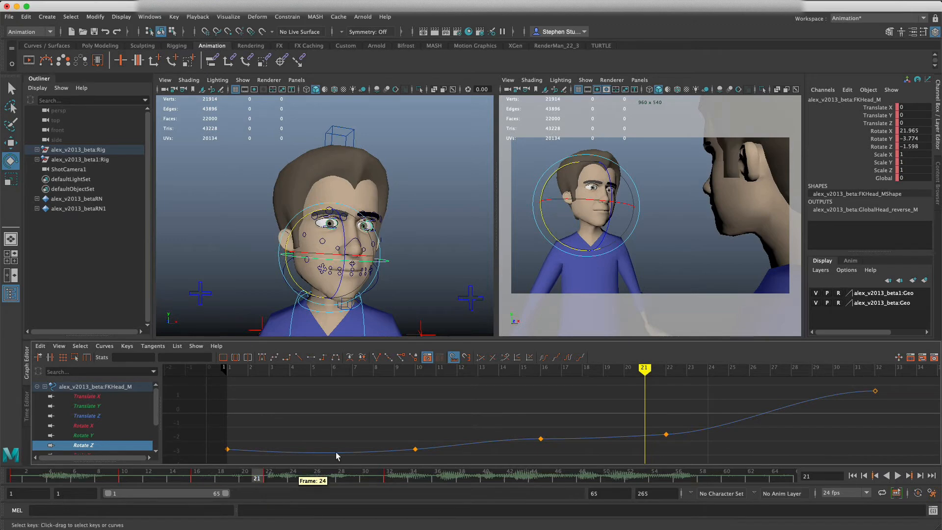
pyautogui.click(270, 476)
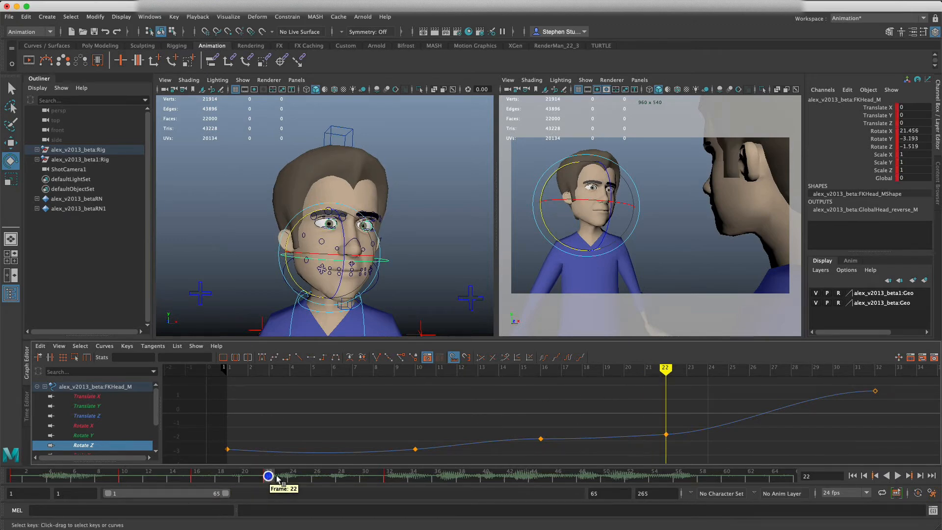
pyautogui.keyDown('shift'); pyautogui.moveTo(398, 476); pyautogui.dragTo(265, 479); pyautogui.keyUp('shift')
pyautogui.moveTo(411, 119); pyautogui.dragTo(211, 318)
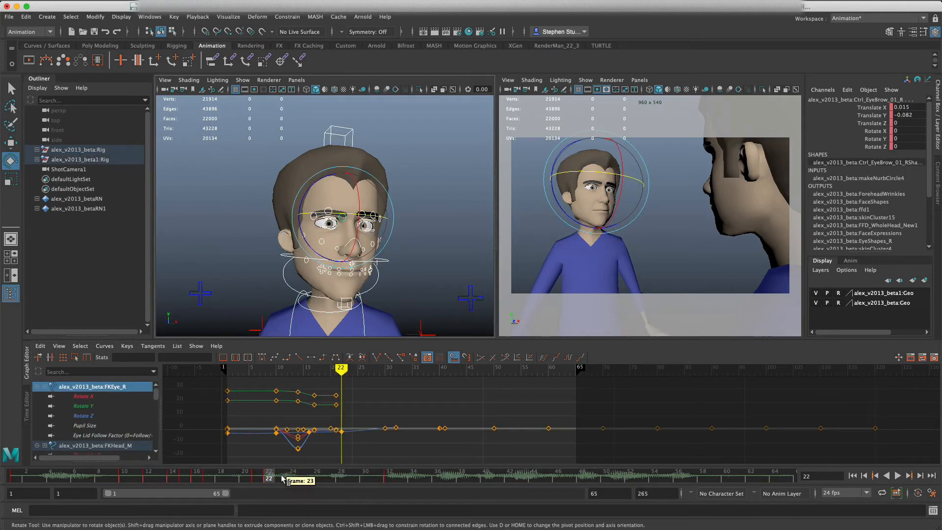
pyautogui.keyDown('shift'); pyautogui.moveTo(406, 477); pyautogui.dragTo(353, 479); pyautogui.keyUp('shift')
pyautogui.keyDown('shift'); pyautogui.moveTo(409, 478); pyautogui.dragTo(257, 479); pyautogui.keyUp('shift')
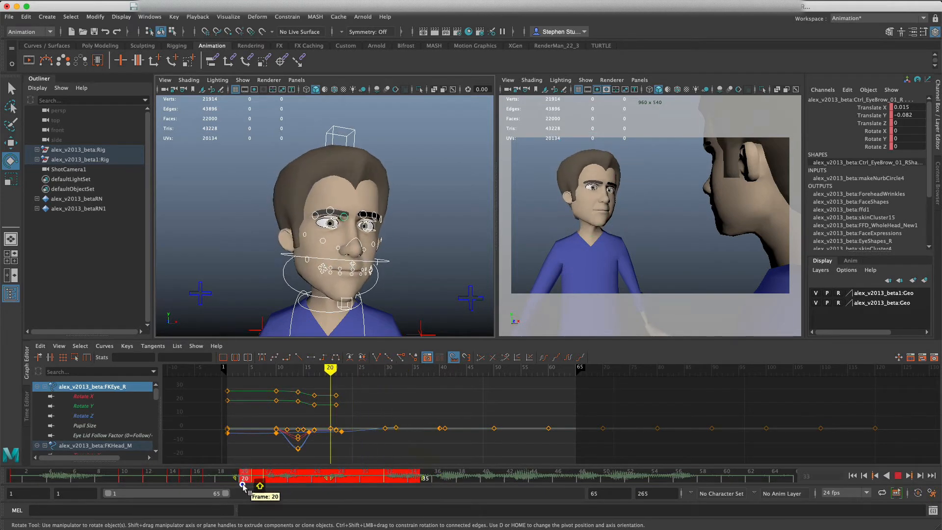
pyautogui.moveTo(326, 478); pyautogui.dragTo(399, 479)
# - Play back and scrub the retimed animation, and examine the right eye's Rotate X, Y and Z curves
pyautogui.hotkey('alt', 'v')
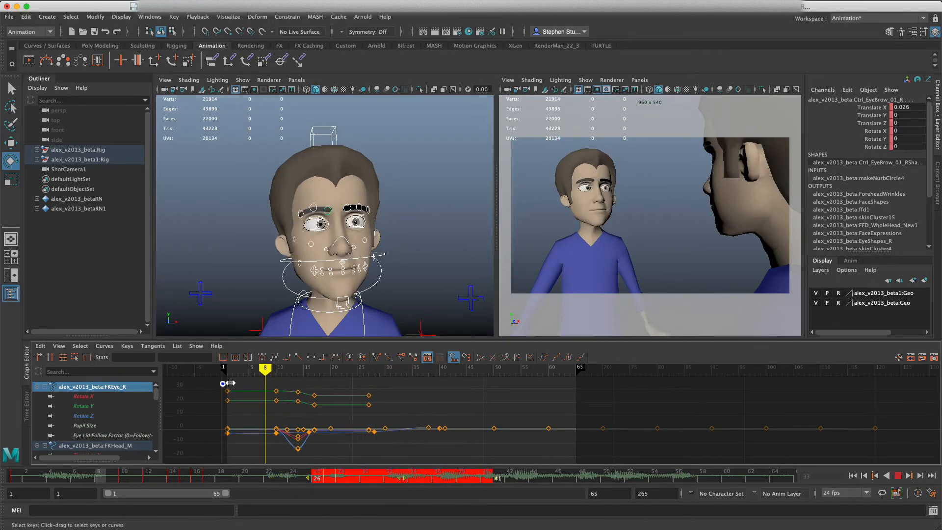
pyautogui.click(898, 476)
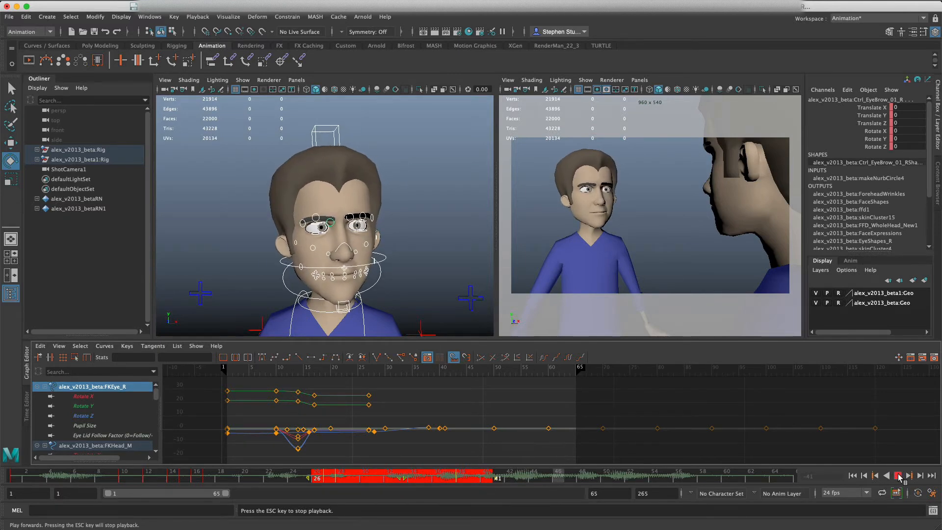
pyautogui.click(365, 476)
pyautogui.moveTo(342, 480); pyautogui.dragTo(421, 471)
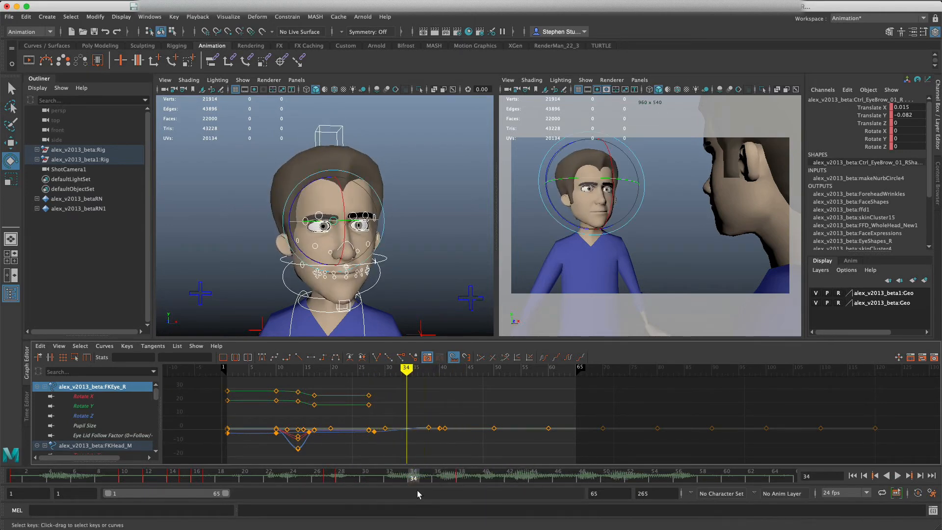
pyautogui.click(460, 475)
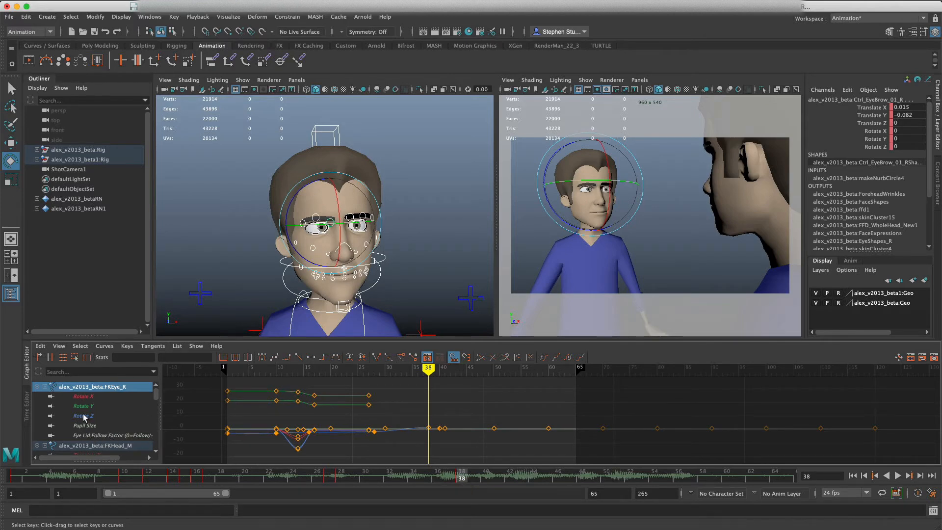
pyautogui.click(95, 398)
pyautogui.click(96, 406)
pyautogui.click(96, 416)
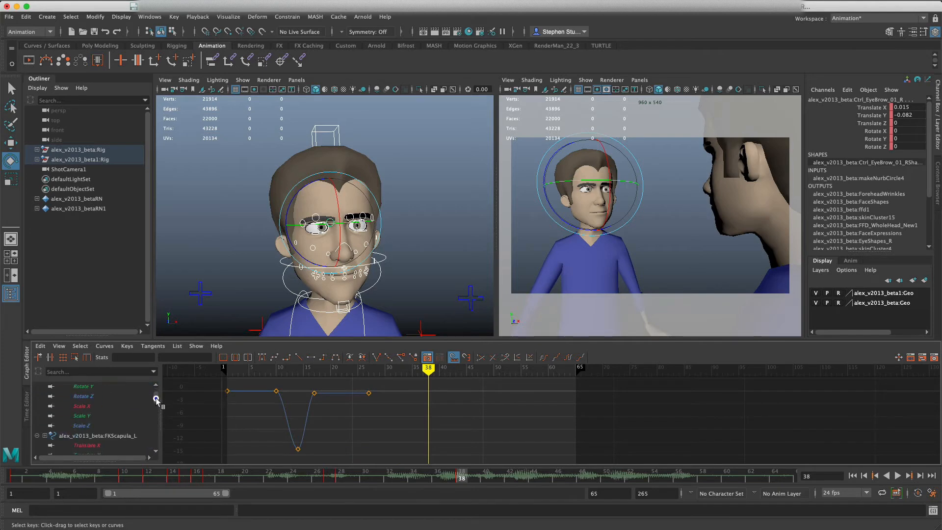
# - Select the head control and lower the tangent handles between the frame 16 and frame 28 keys on its Rotate X curve
pyautogui.click(430, 199)
pyautogui.click(383, 259)
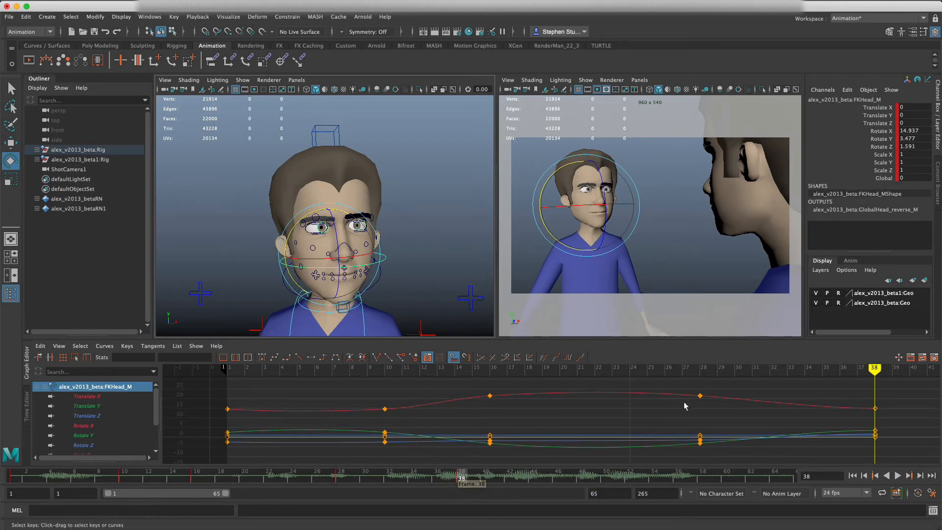
pyautogui.keyDown('alt'); pyautogui.moveTo(686, 387); pyautogui.dragTo(712, 389, button='right'); pyautogui.keyUp('alt')
pyautogui.moveTo(712, 389); pyautogui.dragTo(449, 406)
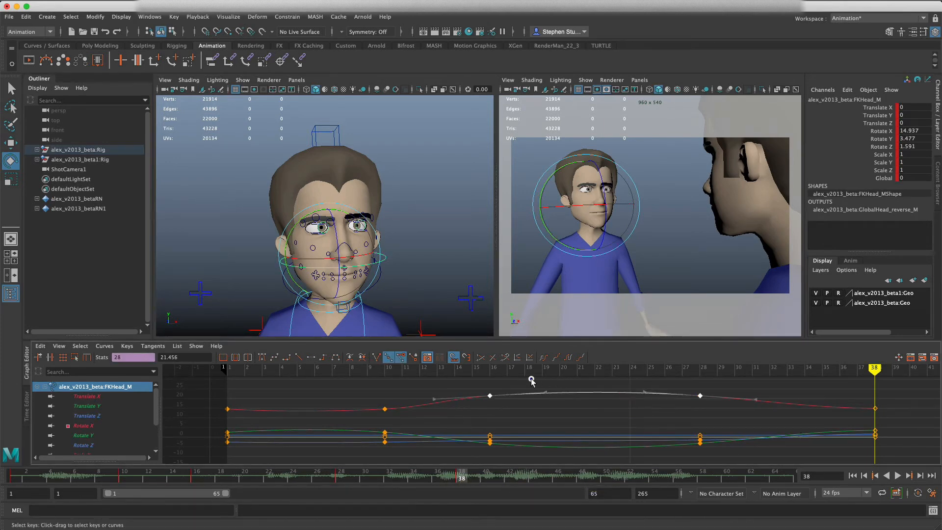
pyautogui.moveTo(531, 380); pyautogui.dragTo(672, 405)
pyautogui.moveTo(644, 390); pyautogui.dragTo(645, 393, button='middle')
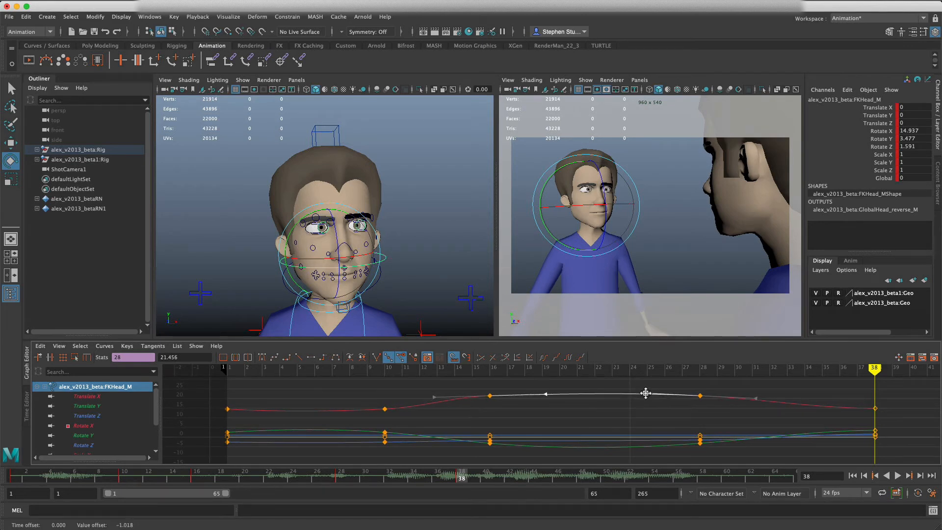
pyautogui.click(727, 413)
# - Move the head control's keys from frame 38 to frame 32
pyautogui.moveTo(687, 386); pyautogui.dragTo(882, 418)
pyautogui.moveTo(875, 368)
pyautogui.mouseDown()
pyautogui.moveTo(736, 368)
pyautogui.moveTo(876, 367)
pyautogui.moveTo(752, 368)
pyautogui.mouseUp()
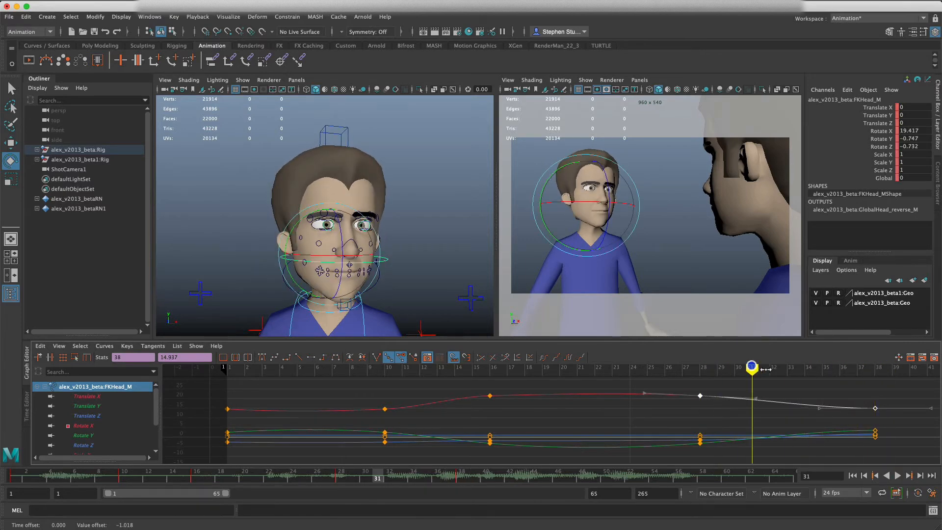
pyautogui.click(458, 475)
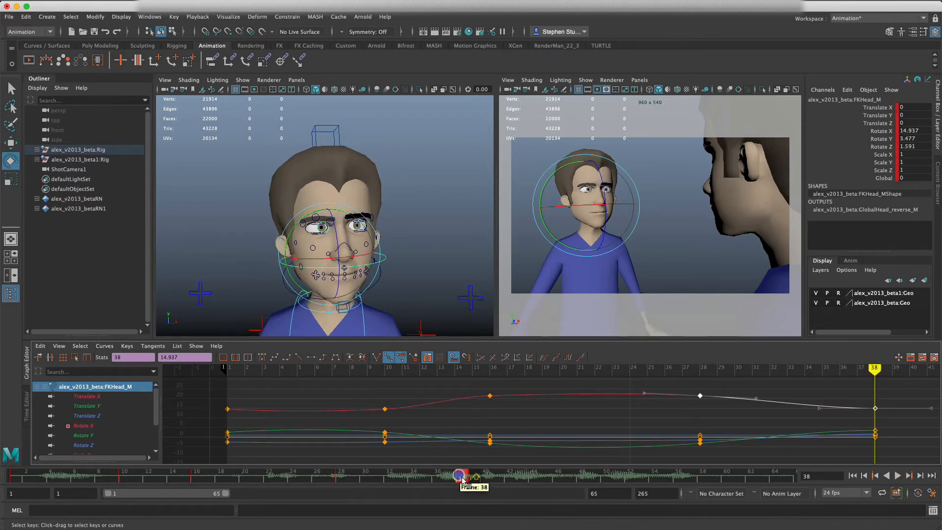
pyautogui.moveTo(464, 476); pyautogui.dragTo(387, 477)
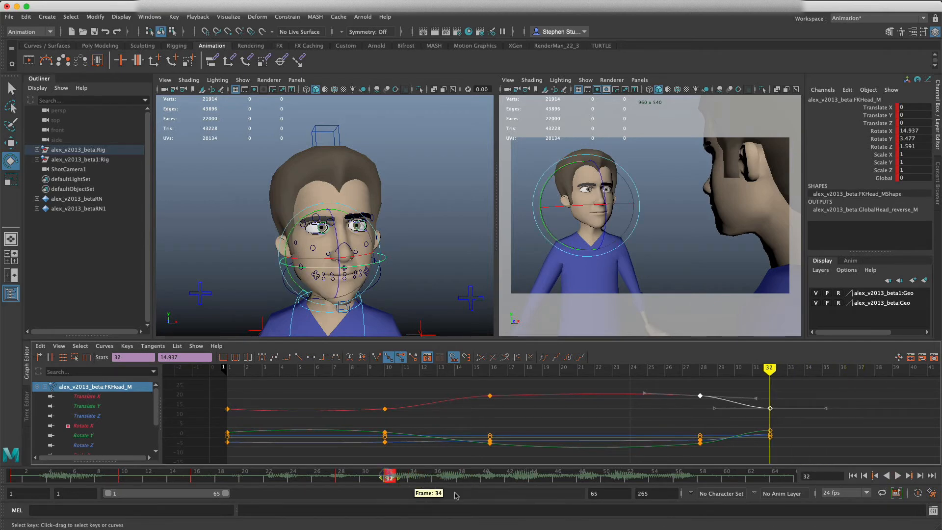
pyautogui.click(416, 478)
pyautogui.click(387, 478)
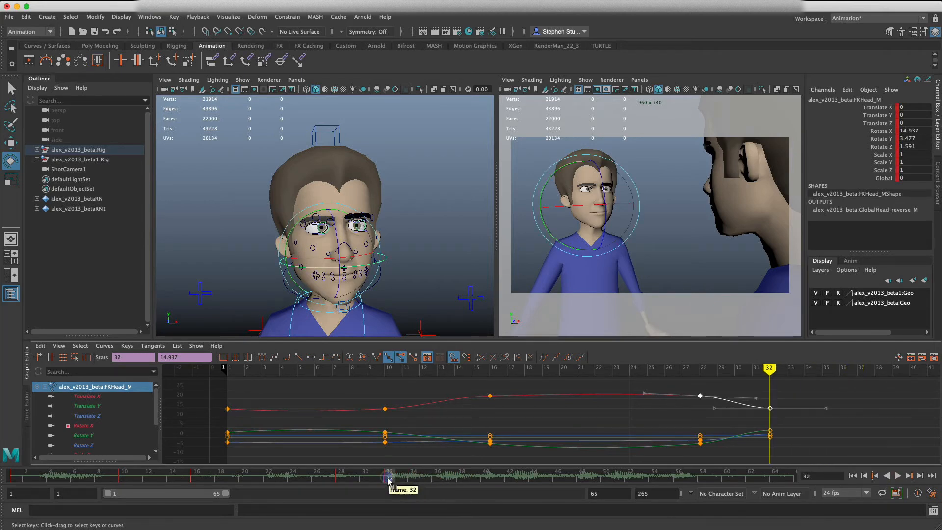
# - Set a key on the head control at frame 48 and isolate its Rotate X curve
pyautogui.moveTo(389, 478); pyautogui.dragTo(582, 479)
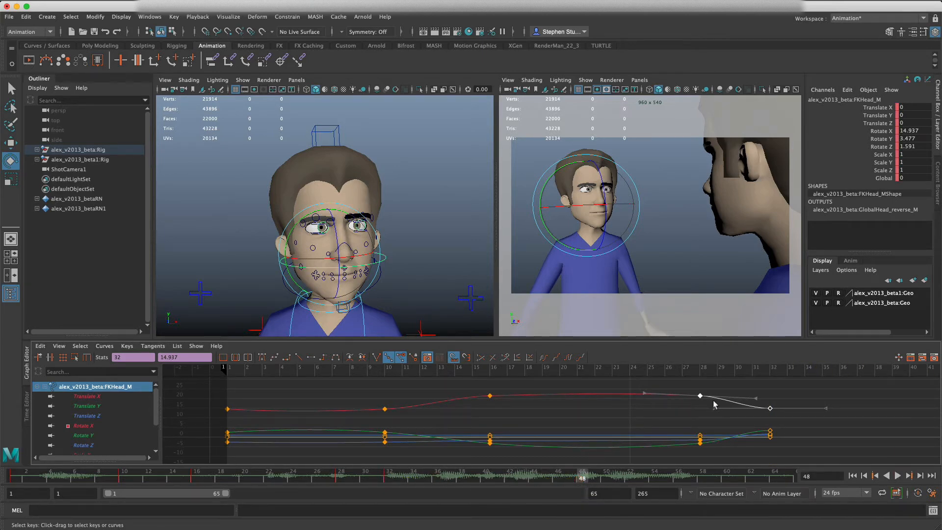
pyautogui.press('s')
pyautogui.click(662, 415)
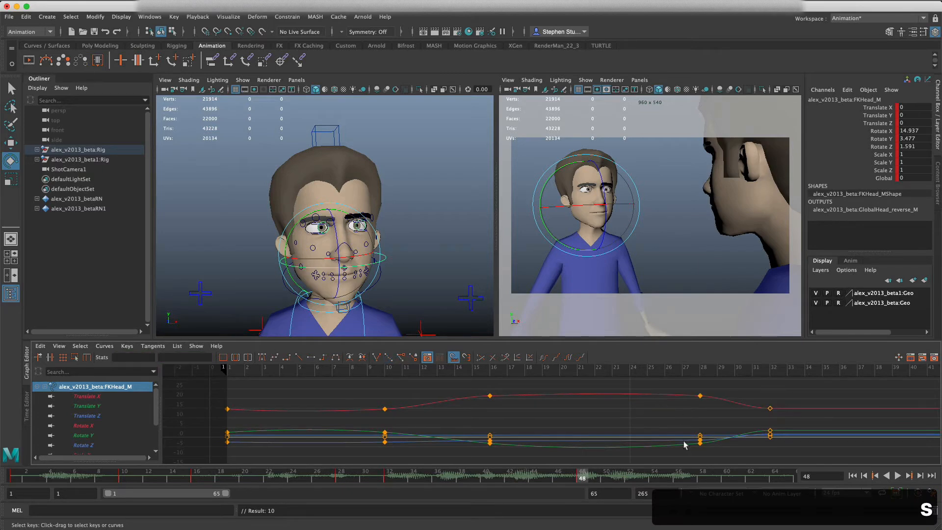
pyautogui.click(87, 397)
pyautogui.click(91, 424)
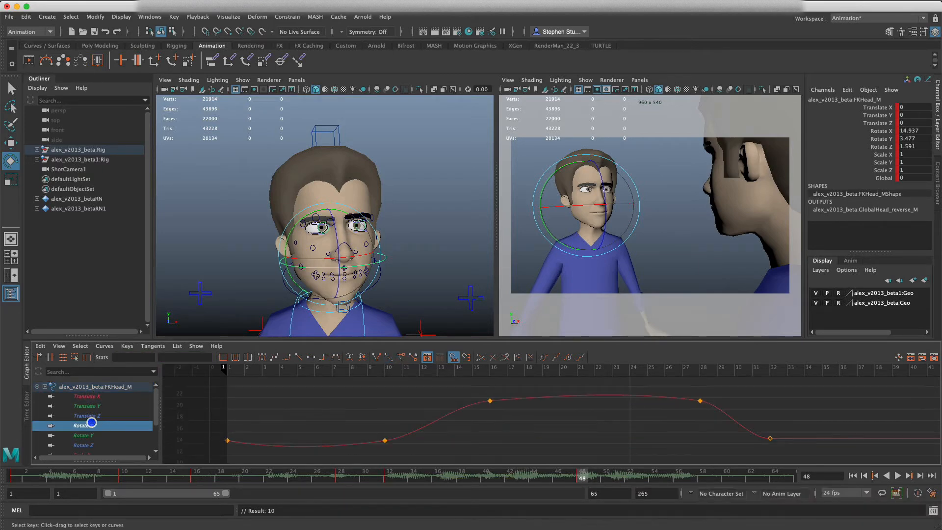
pyautogui.press('space')
pyautogui.press('space')
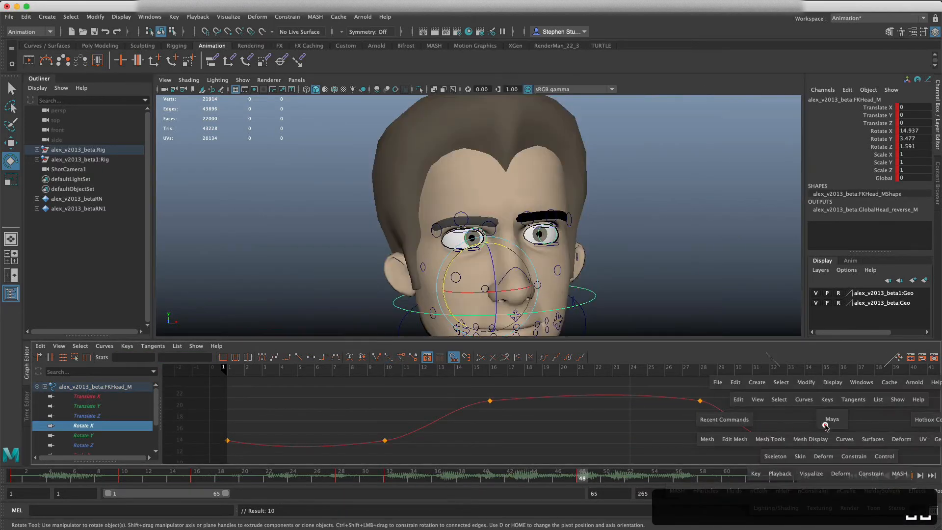
pyautogui.press('space')
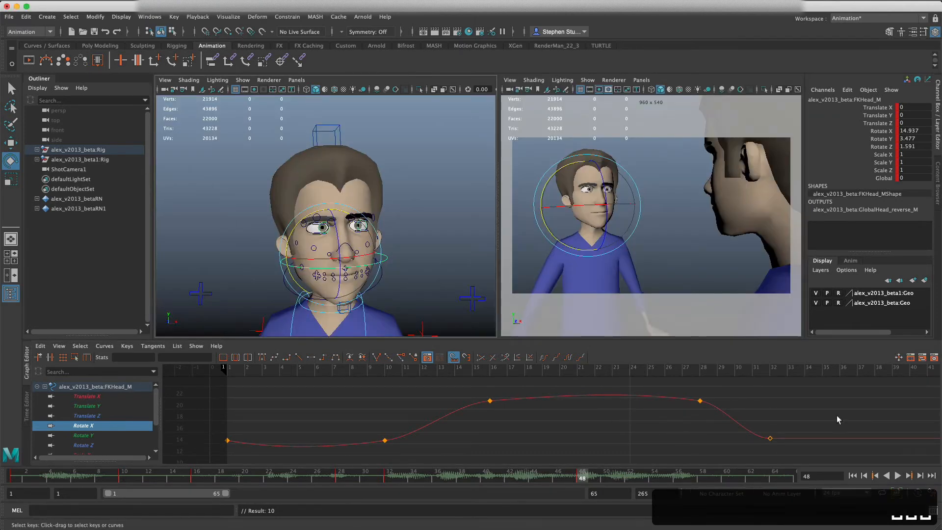
pyautogui.click(851, 416)
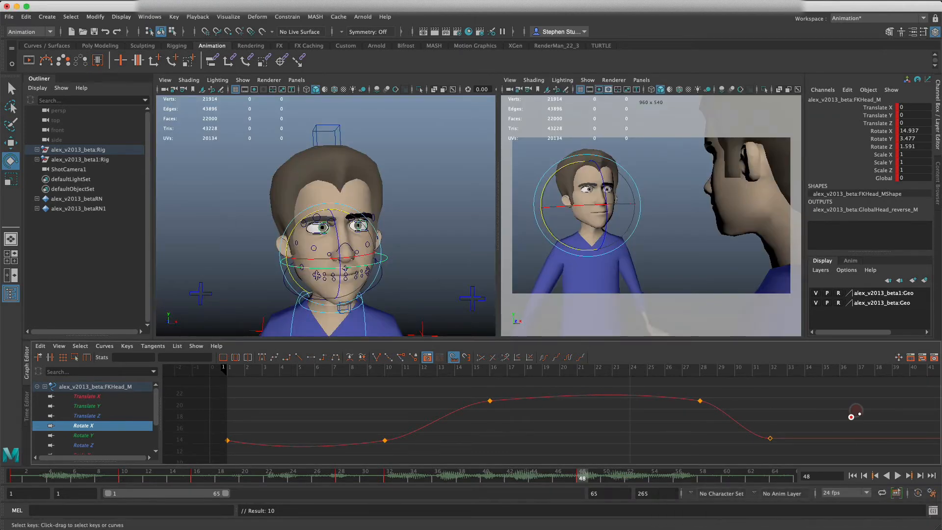
# - Lower the tangent handles between the frame 32 and frame 48 keys on the head's Rotate X curve to form a slight dip
pyautogui.press('w')
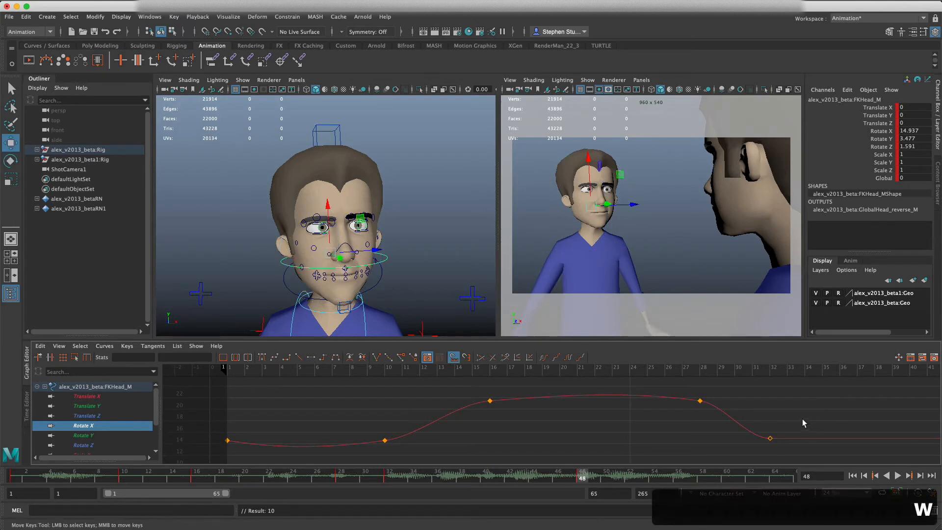
pyautogui.press('q')
pyautogui.click(716, 418)
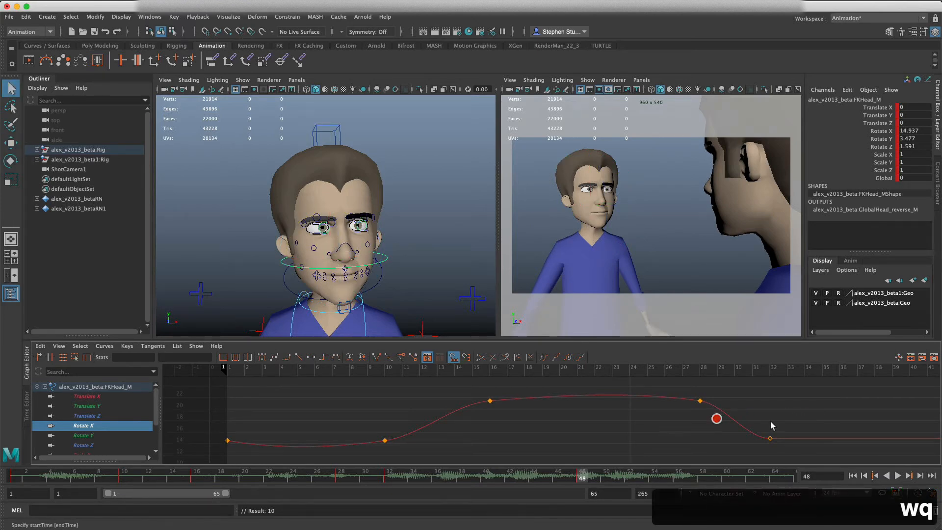
pyautogui.rightClick(799, 410)
pyautogui.click(799, 406)
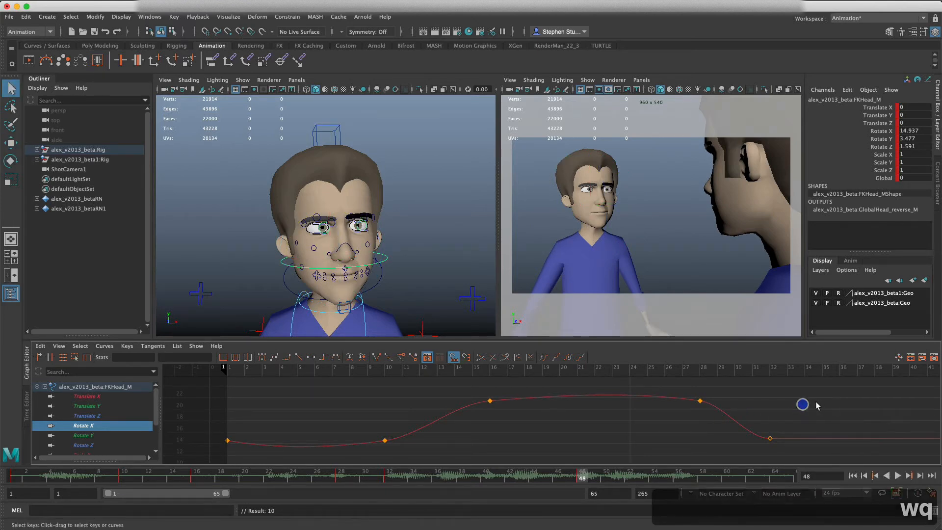
pyautogui.keyDown('alt'); pyautogui.moveTo(814, 403); pyautogui.dragTo(532, 392, button='middle'); pyautogui.keyUp('alt')
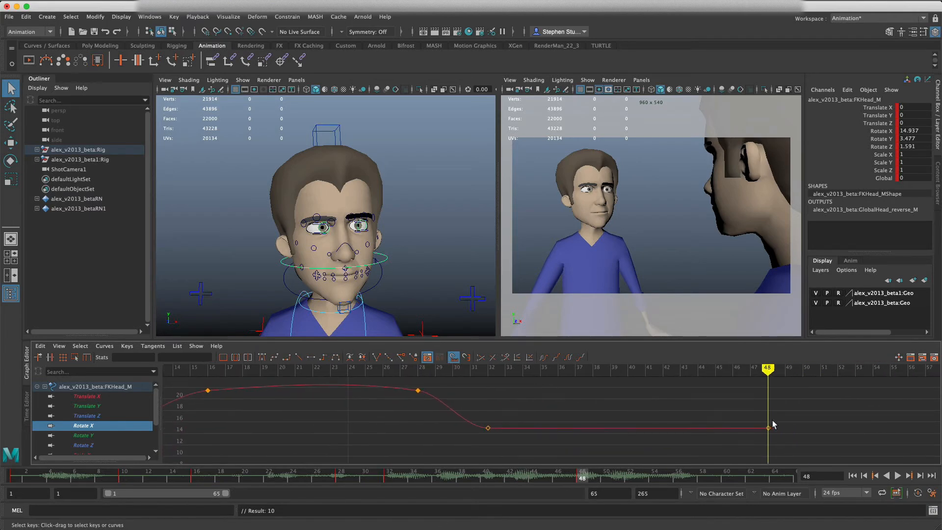
pyautogui.moveTo(804, 414); pyautogui.dragTo(461, 440)
pyautogui.moveTo(745, 409); pyautogui.dragTo(532, 437)
pyautogui.moveTo(546, 428); pyautogui.dragTo(548, 429, button='middle')
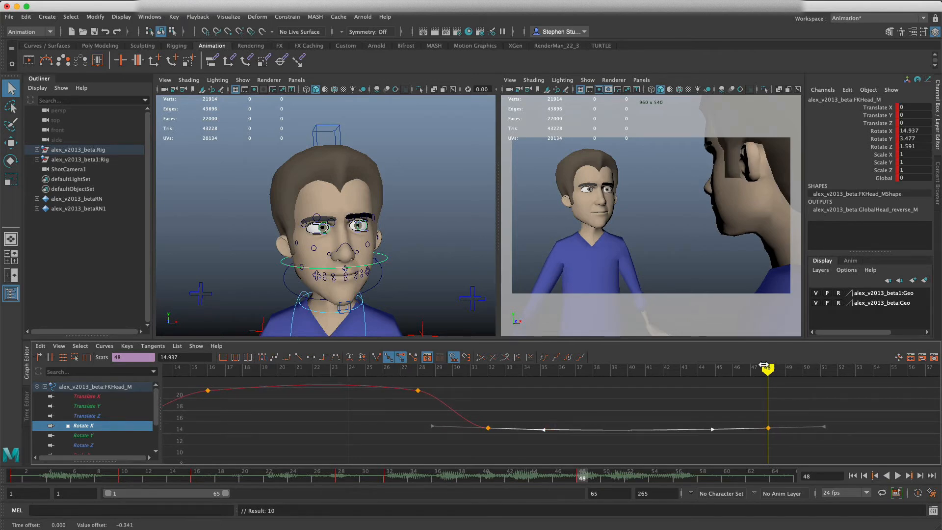
# - Play back and scrub the shot to check the head motion against the audio between frames 32 and 50
pyautogui.moveTo(764, 366)
pyautogui.mouseDown()
pyautogui.moveTo(347, 368)
pyautogui.moveTo(665, 369)
pyautogui.moveTo(64, 390)
pyautogui.moveTo(49, 422)
pyautogui.mouseUp()
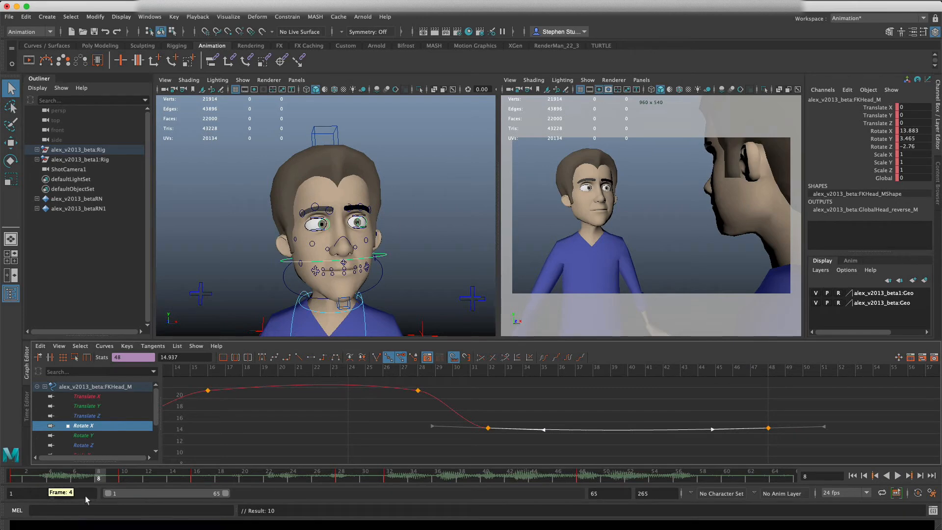
pyautogui.moveTo(99, 478); pyautogui.dragTo(12, 477)
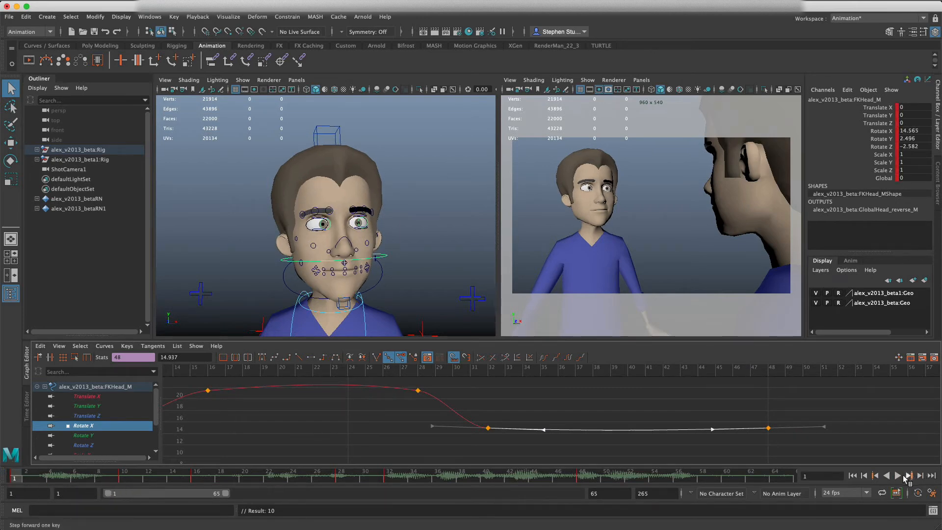
pyautogui.click(897, 475)
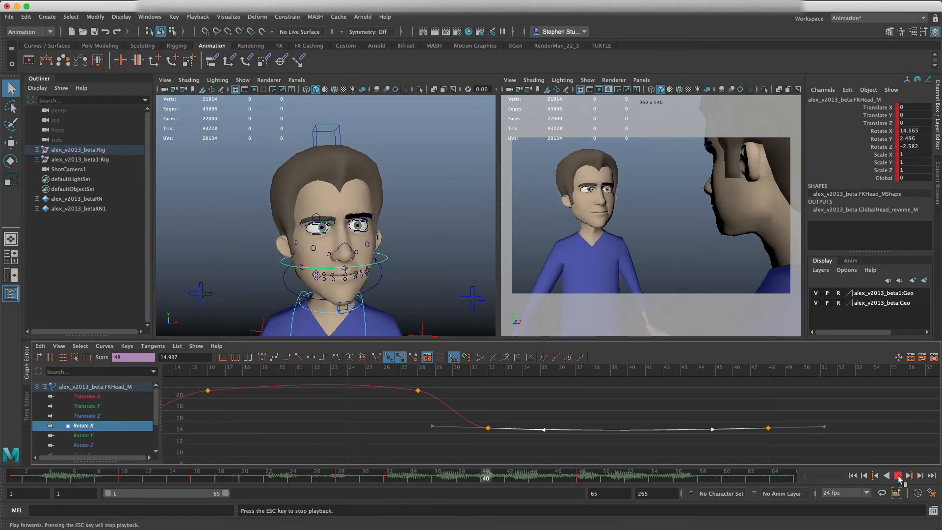
pyautogui.click(897, 475)
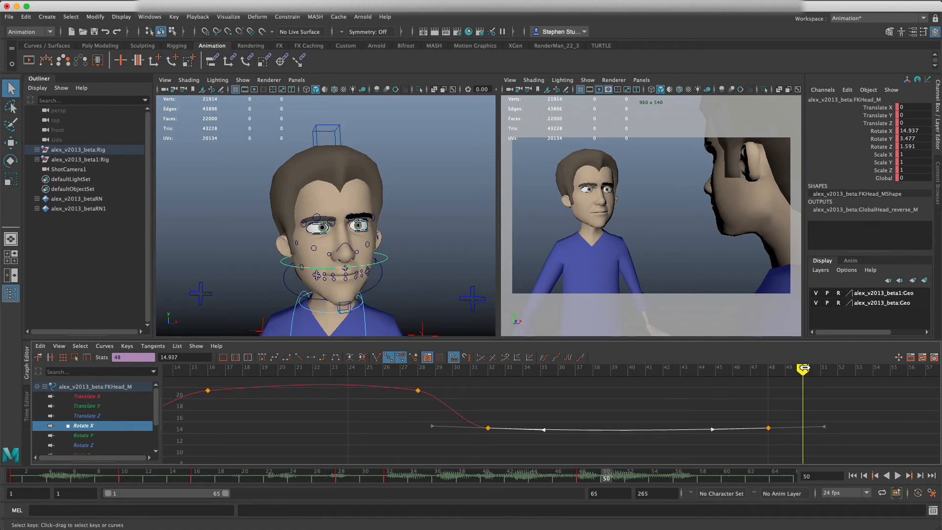
pyautogui.moveTo(803, 367)
pyautogui.mouseDown()
pyautogui.moveTo(628, 369)
pyautogui.moveTo(642, 370)
pyautogui.moveTo(643, 381)
pyautogui.mouseUp()
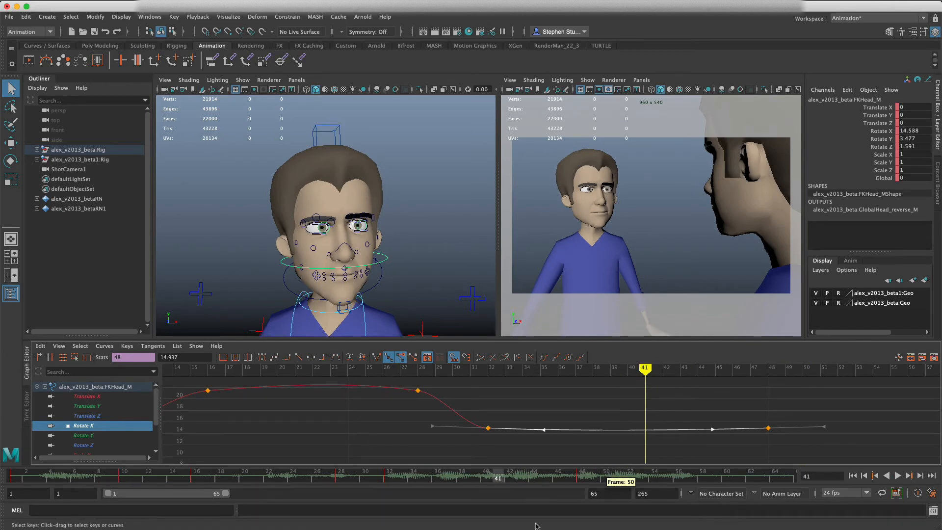
# - At frame 42, rotate the head control to about X 22.217, Y -0.414, Z 4.541 and key the pose
pyautogui.moveTo(485, 479)
pyautogui.mouseDown()
pyautogui.moveTo(393, 476)
pyautogui.moveTo(509, 465)
pyautogui.mouseUp()
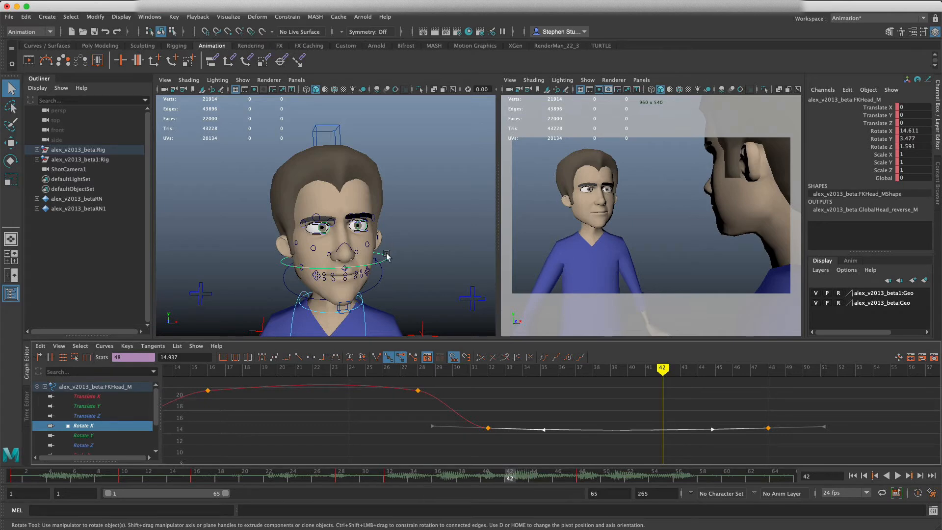
pyautogui.click(387, 255)
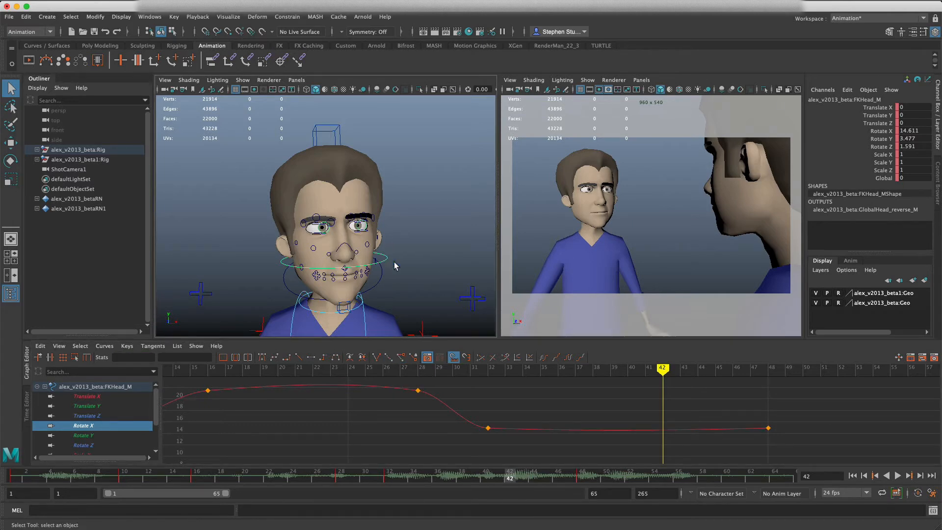
pyautogui.press('s')
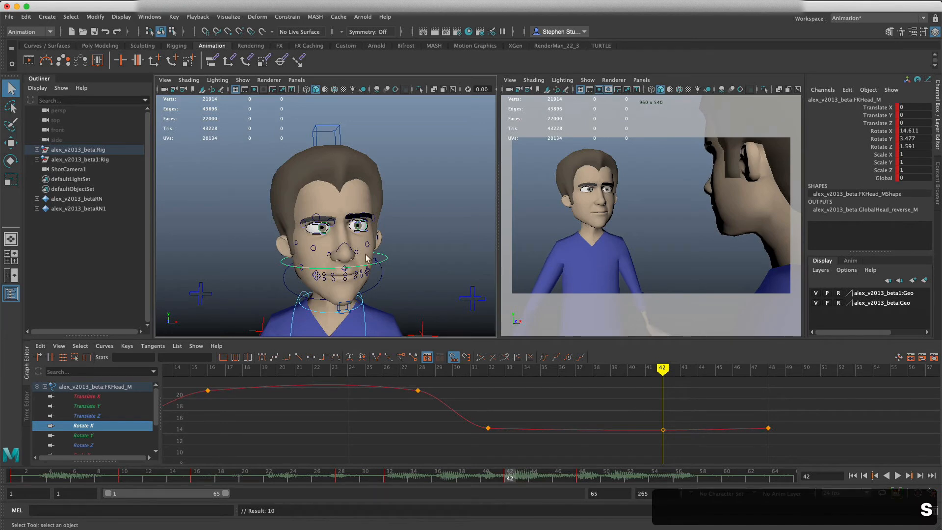
pyautogui.press('e')
pyautogui.moveTo(333, 230); pyautogui.dragTo(307, 220)
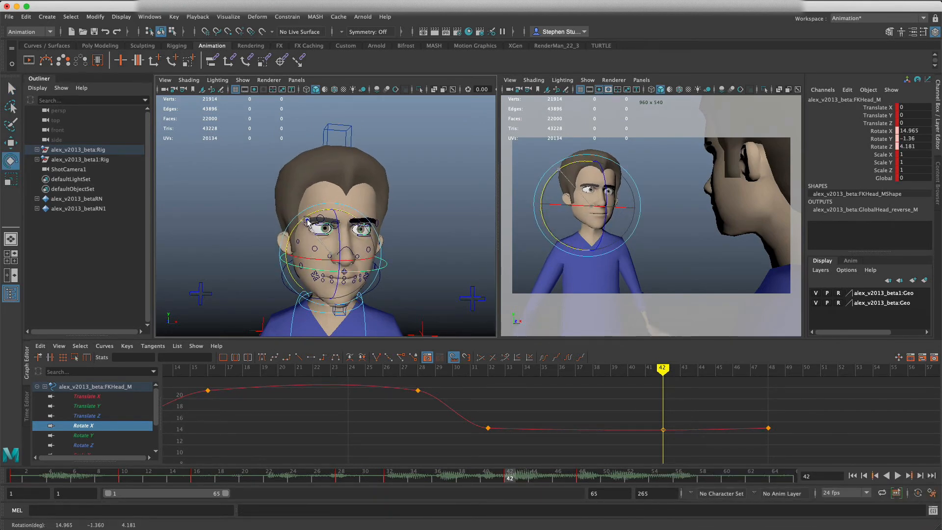
pyautogui.press('e')
pyautogui.moveTo(839, 381); pyautogui.dragTo(683, 437)
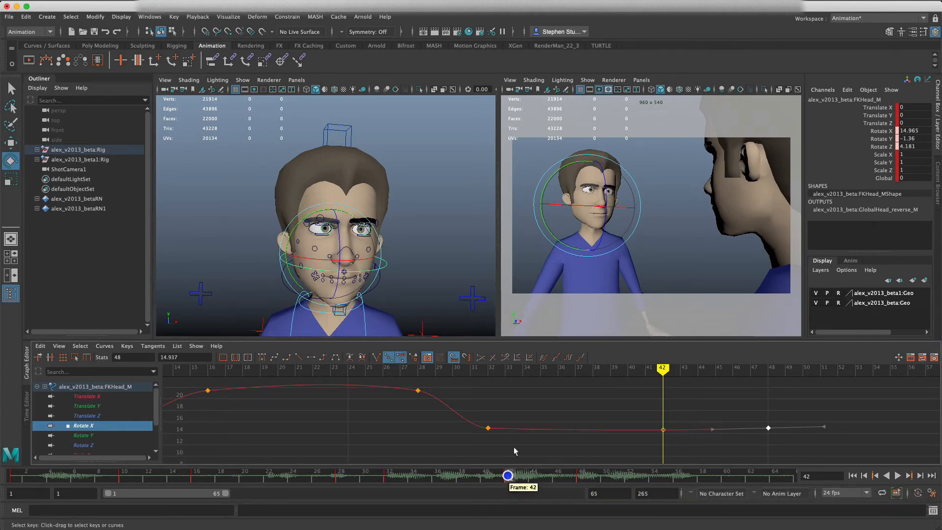
pyautogui.moveTo(342, 242); pyautogui.dragTo(310, 259)
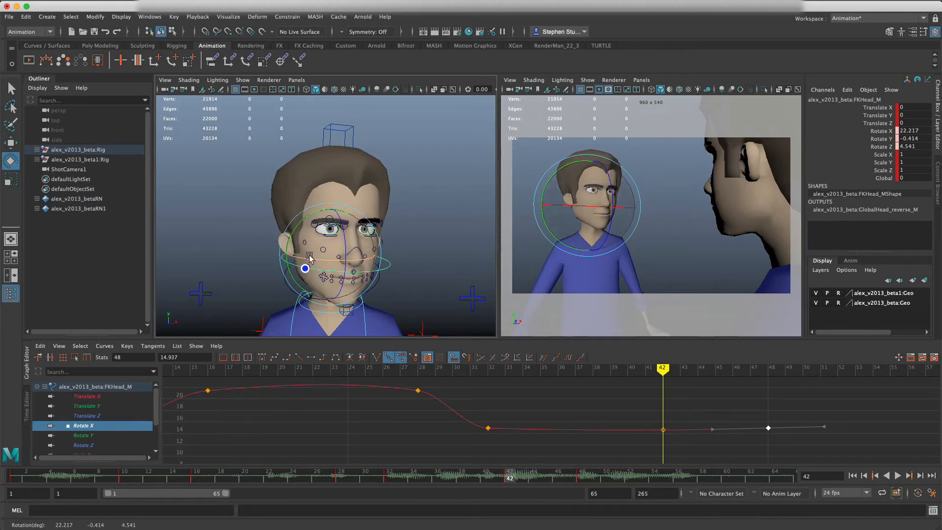
pyautogui.press('s')
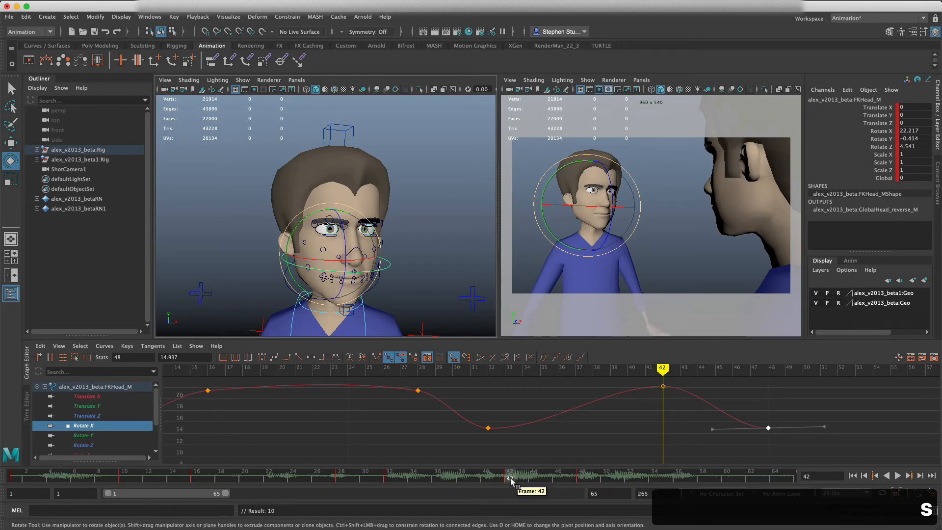
# - Copy the head's frame 42 pose to frame 48, raise the Rotate X tangent between both keys slightly, and play back the result
pyautogui.click(581, 476)
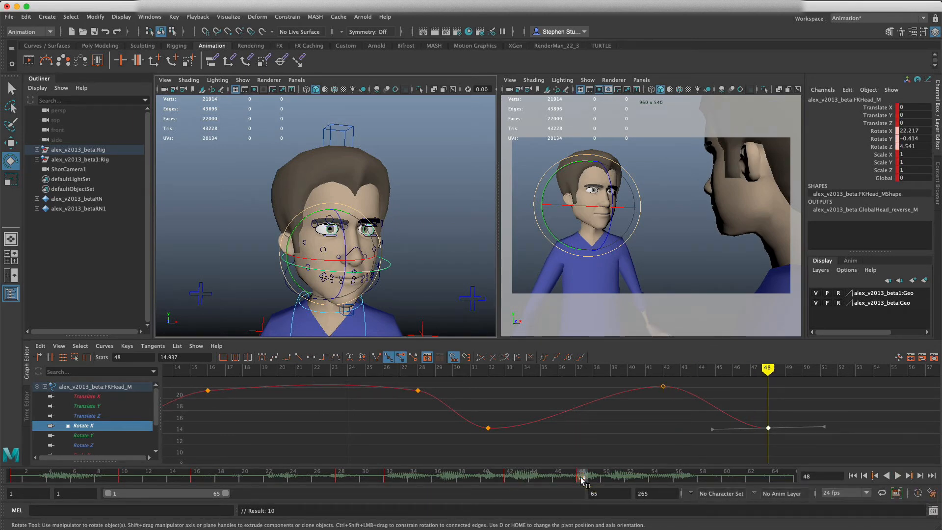
pyautogui.press('s')
pyautogui.moveTo(590, 477)
pyautogui.mouseDown()
pyautogui.moveTo(356, 483)
pyautogui.moveTo(568, 475)
pyautogui.moveTo(586, 461)
pyautogui.mouseUp()
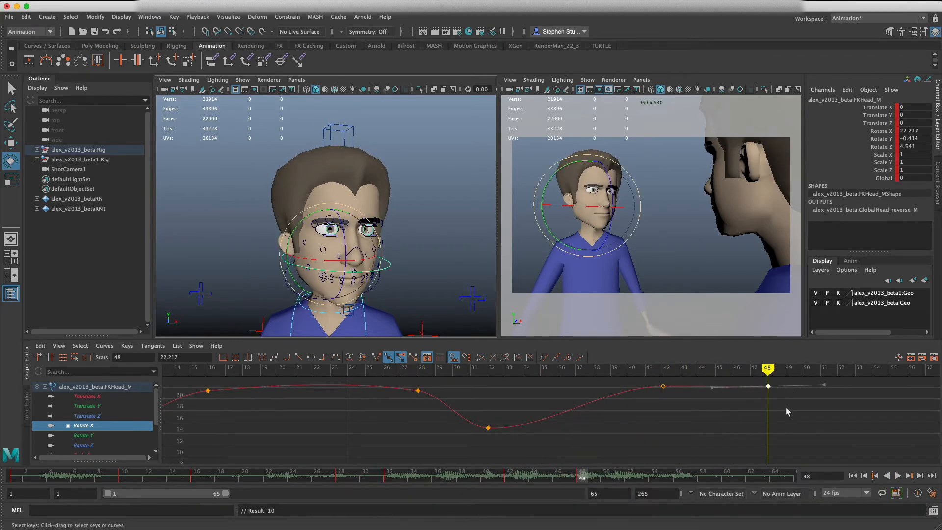
pyautogui.moveTo(591, 375); pyautogui.dragTo(716, 383)
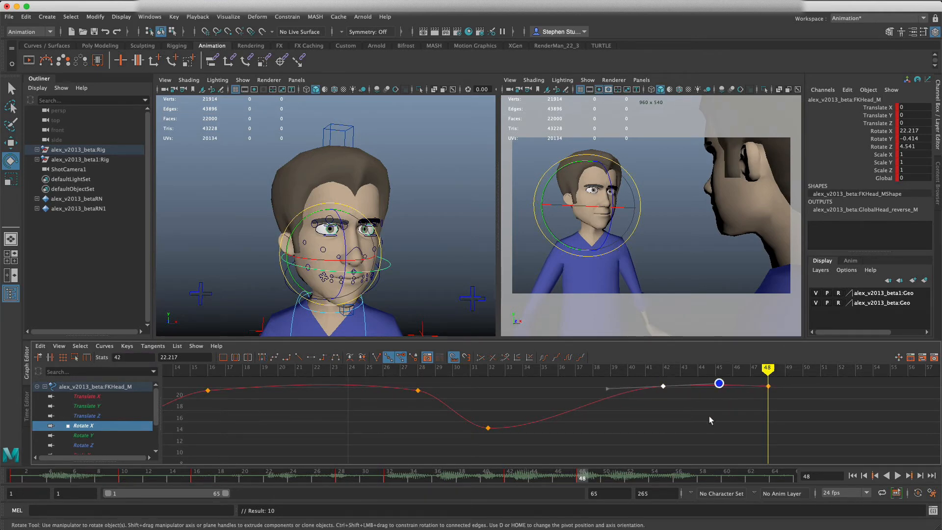
pyautogui.click(707, 416)
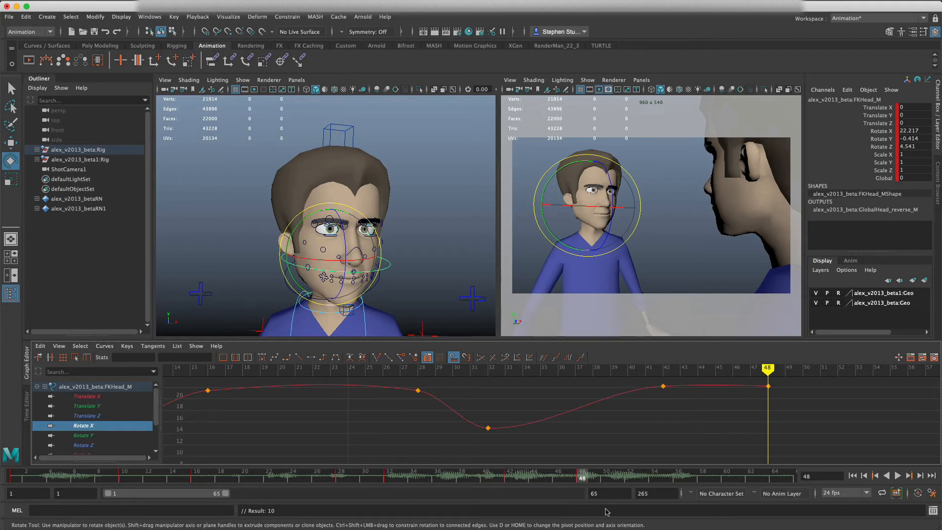
pyautogui.click(897, 476)
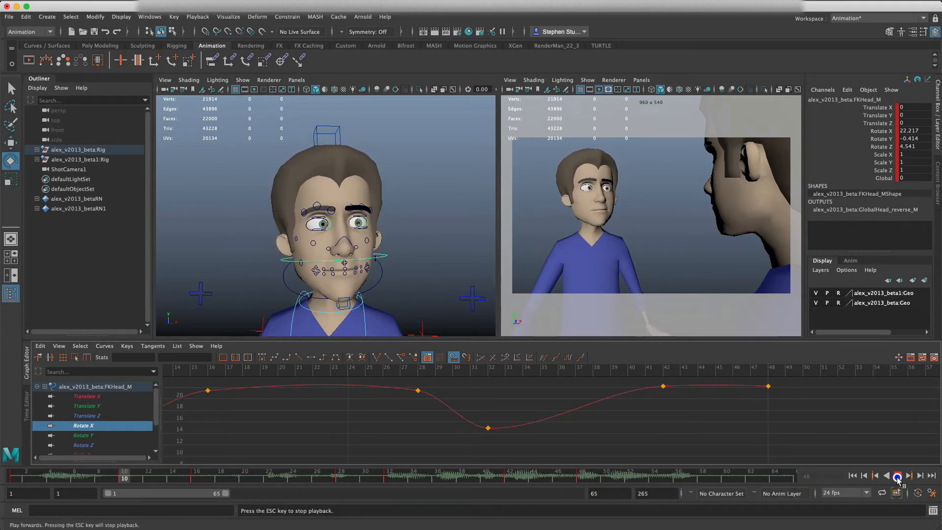
pyautogui.click(897, 476)
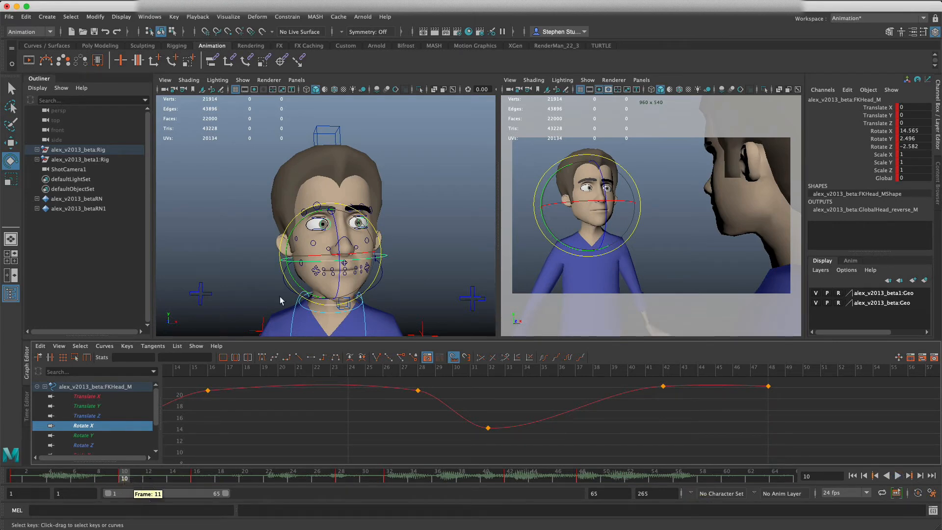
# - Select the nose control, rotate it to about 3.86 in X at frame 9, and key it
pyautogui.click(410, 200)
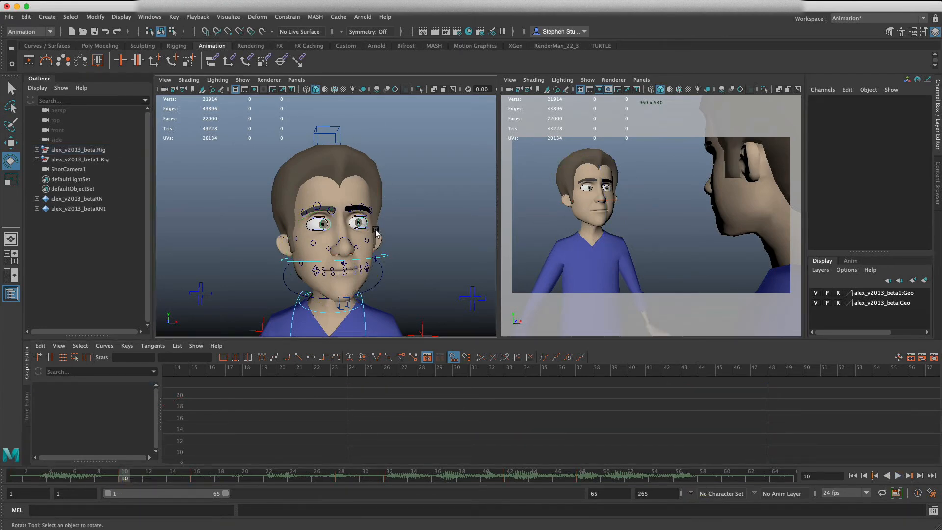
pyautogui.scroll(-5, 368, 218)
pyautogui.scroll(10, 367, 219)
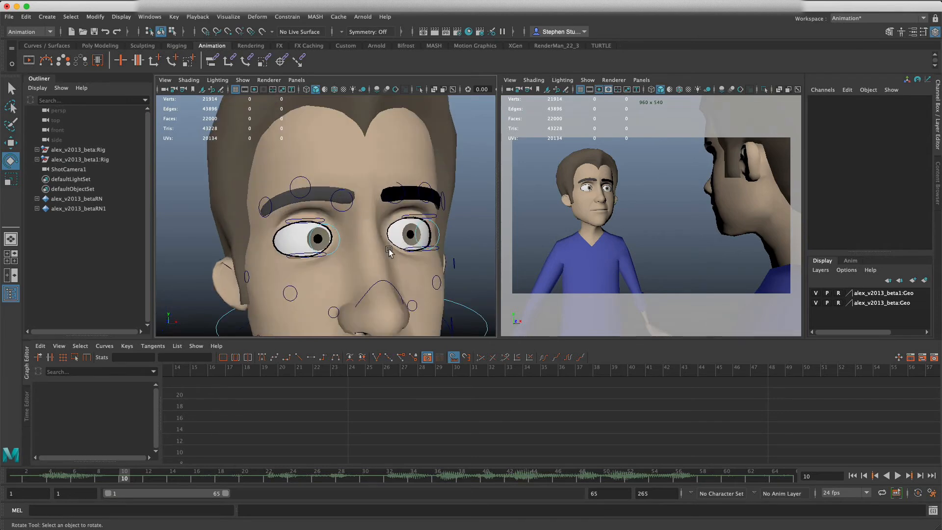
pyautogui.scroll(-4, 388, 247)
pyautogui.keyDown('alt'); pyautogui.moveTo(423, 287); pyautogui.dragTo(406, 285); pyautogui.keyUp('alt')
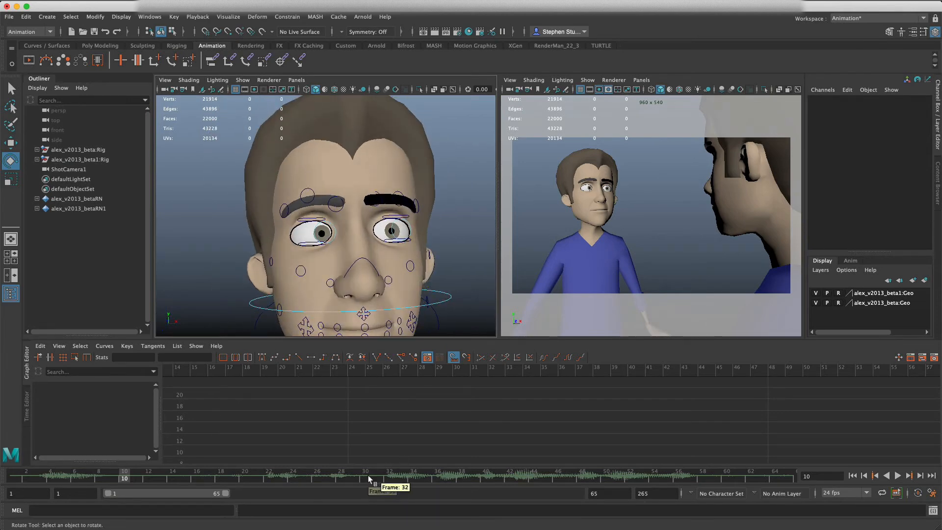
pyautogui.click(365, 262)
pyautogui.click(10, 477)
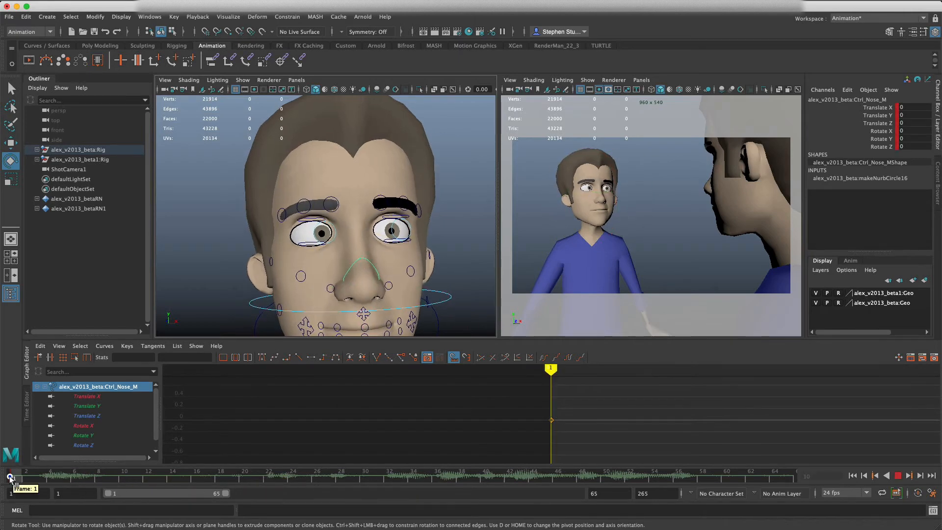
pyautogui.moveTo(10, 477); pyautogui.dragTo(111, 476)
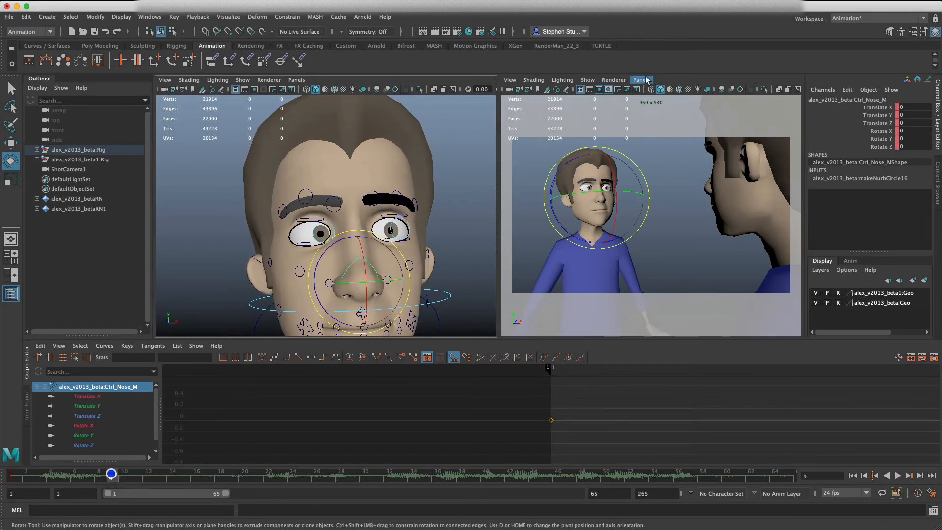
pyautogui.moveTo(362, 253); pyautogui.dragTo(363, 263)
pyautogui.press('s')
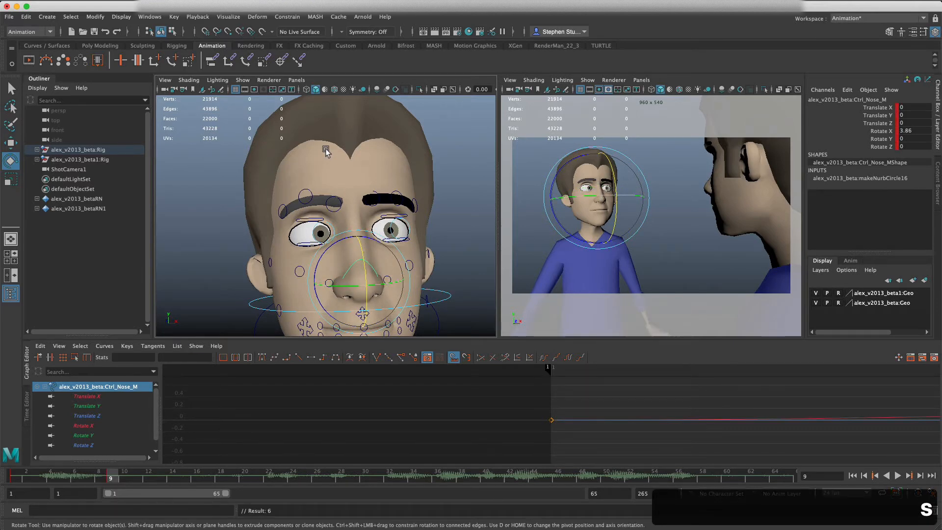
# - Select the eye-corner, cheek and nostril controls on both sides, lower them at frame 21 (left eye corner Translate Y -0.042), and key them
pyautogui.moveTo(9, 478); pyautogui.dragTo(222, 472)
pyautogui.press('q')
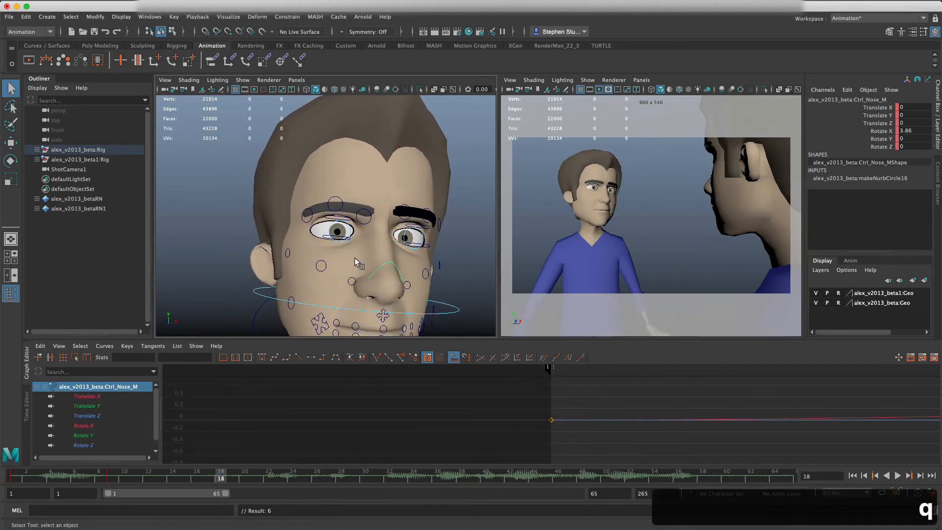
pyautogui.press('w')
pyautogui.click(289, 255)
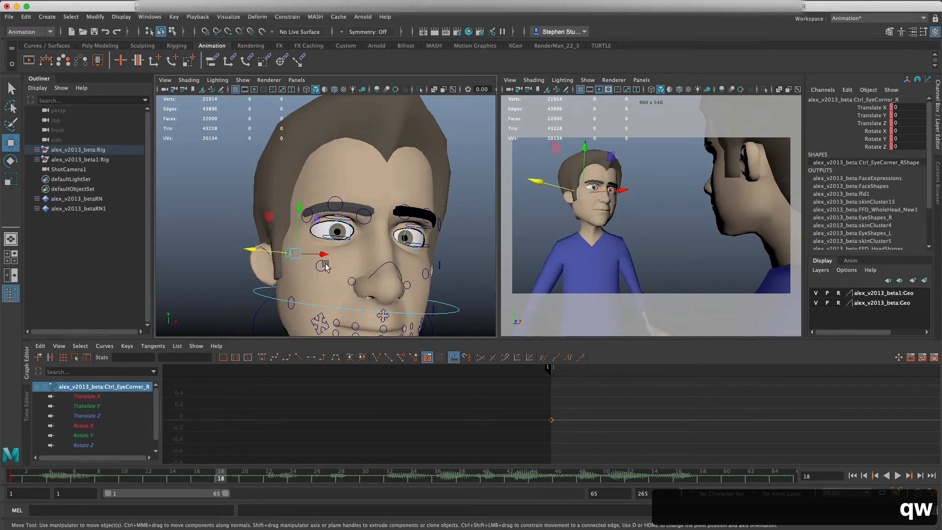
pyautogui.click(325, 266)
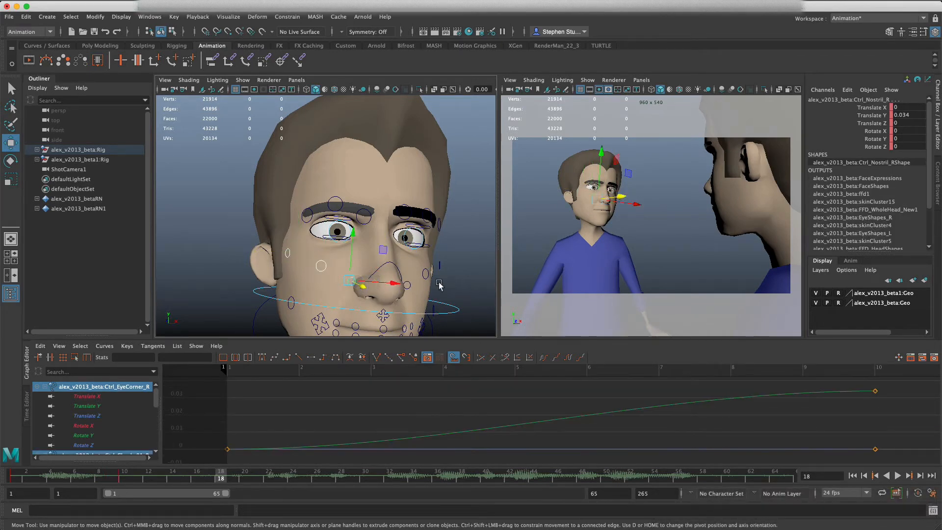
pyautogui.click(410, 288)
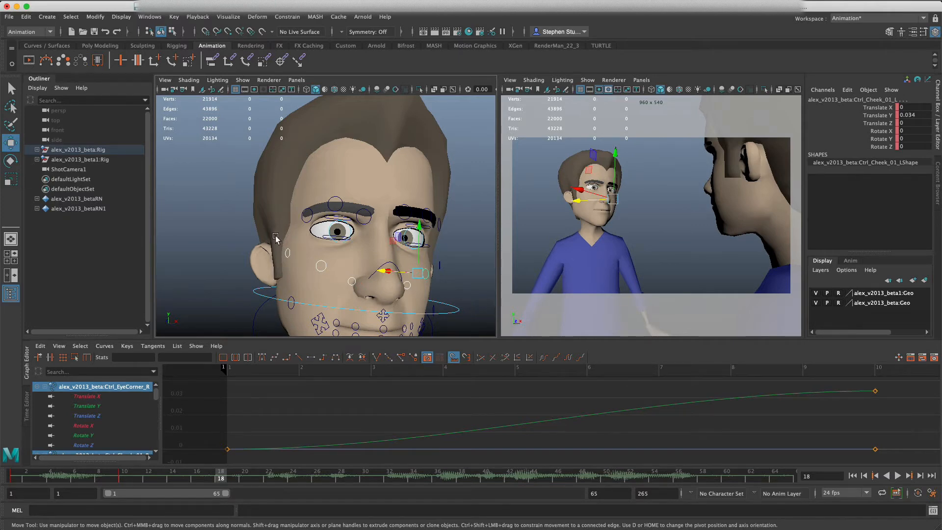
pyautogui.keyDown('alt'); pyautogui.moveTo(375, 243); pyautogui.dragTo(364, 243); pyautogui.keyUp('alt')
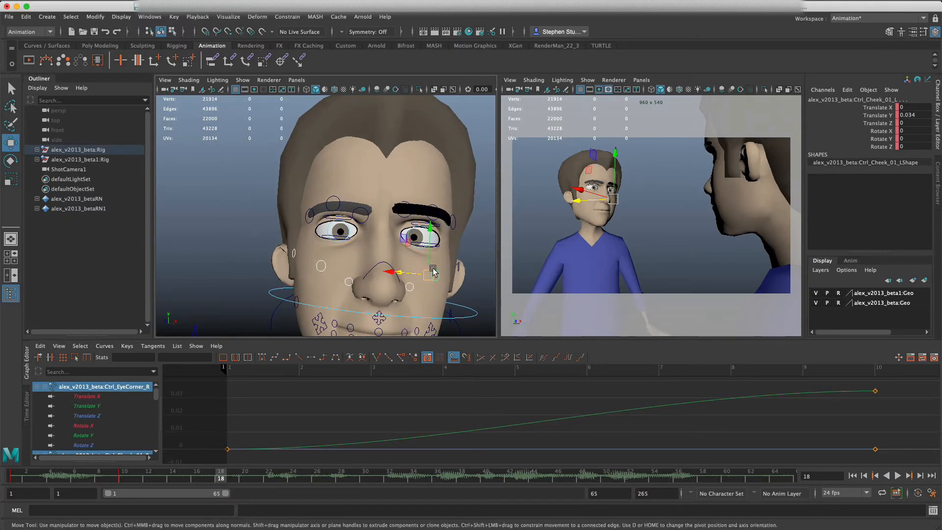
pyautogui.keyDown('alt'); pyautogui.moveTo(433, 271); pyautogui.dragTo(434, 267); pyautogui.keyUp('alt')
pyautogui.click(475, 272)
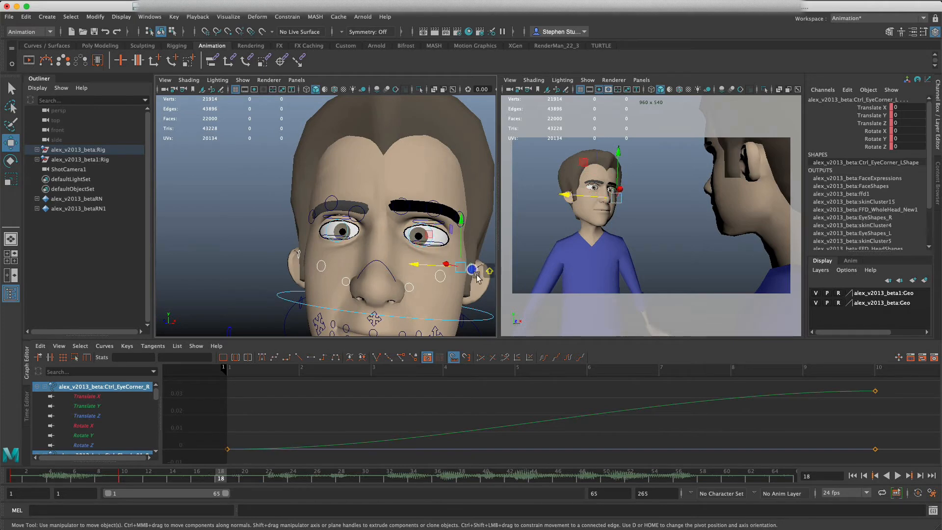
pyautogui.click(126, 483)
pyautogui.press('s')
pyautogui.moveTo(126, 478); pyautogui.dragTo(256, 478)
pyautogui.moveTo(461, 250); pyautogui.dragTo(461, 256)
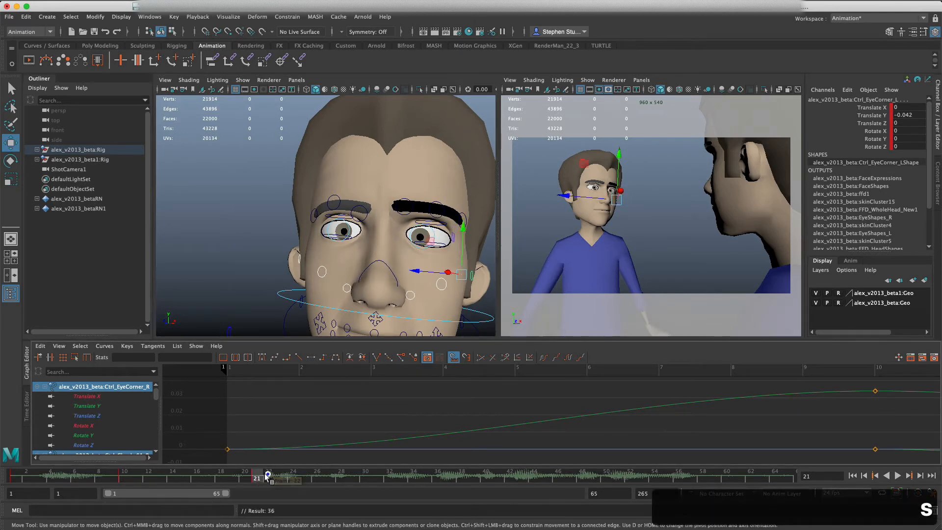
# - Key the current pose of both eyes' upper and lower eyelid controls at frames 31 and 25
pyautogui.moveTo(267, 476); pyautogui.dragTo(388, 468)
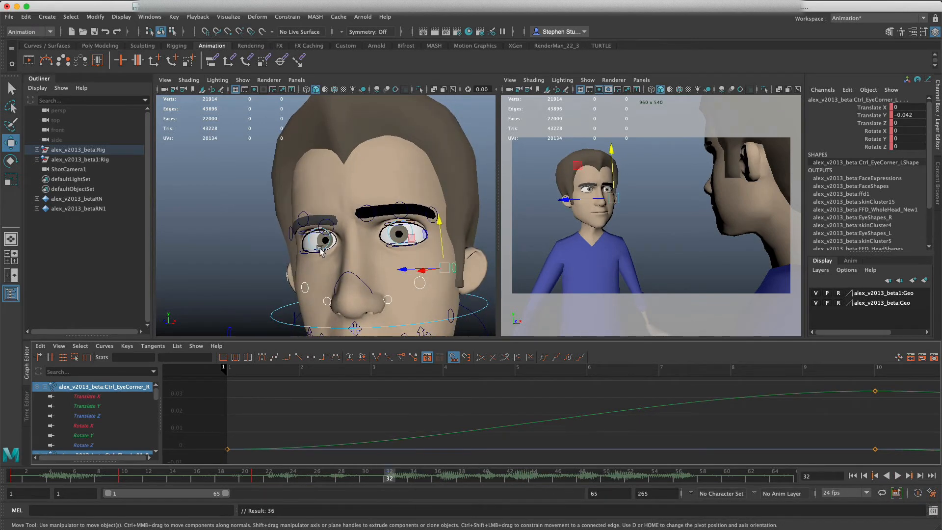
pyautogui.keyDown('alt'); pyautogui.moveTo(319, 252); pyautogui.dragTo(353, 252); pyautogui.keyUp('alt')
pyautogui.moveTo(388, 477)
pyautogui.mouseDown()
pyautogui.moveTo(572, 479)
pyautogui.moveTo(28, 473)
pyautogui.moveTo(376, 472)
pyautogui.mouseUp()
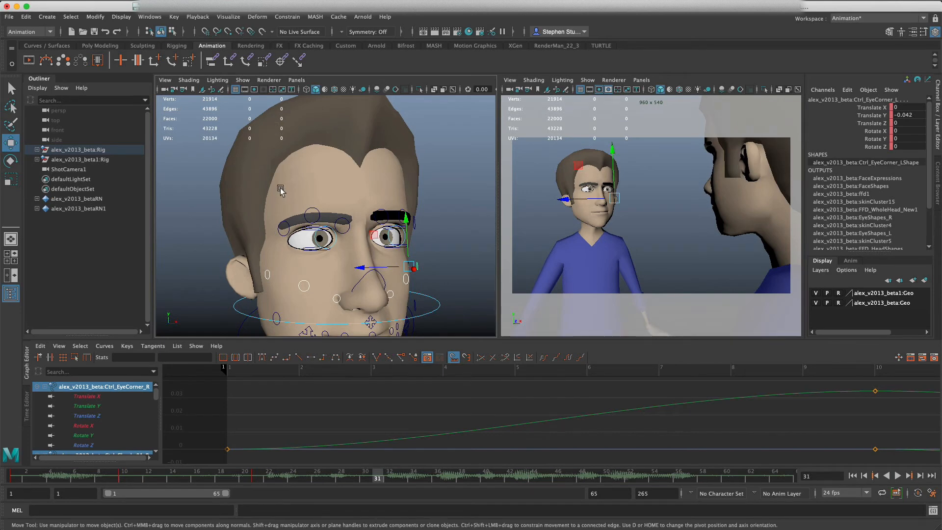
pyautogui.press('q')
pyautogui.click(317, 219)
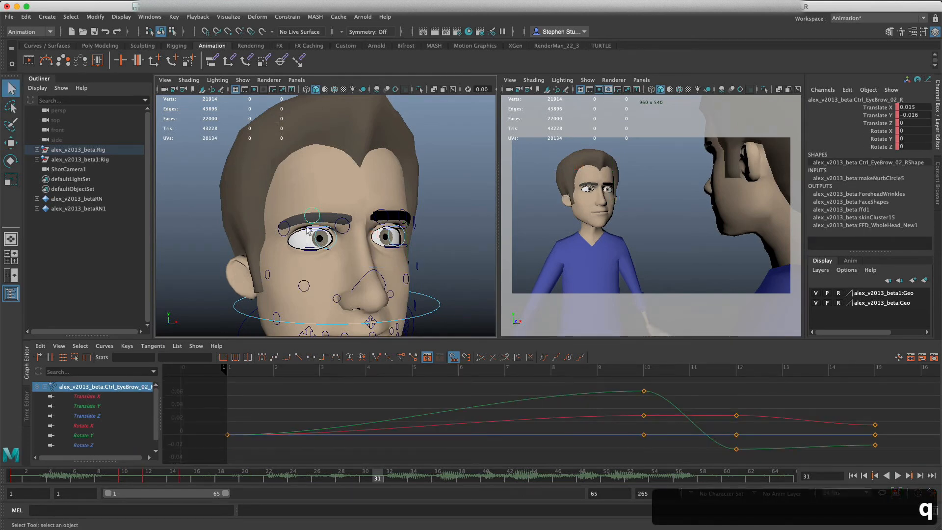
pyautogui.click(309, 230)
pyautogui.keyDown('shift'); pyautogui.click(385, 237); pyautogui.keyUp('shift')
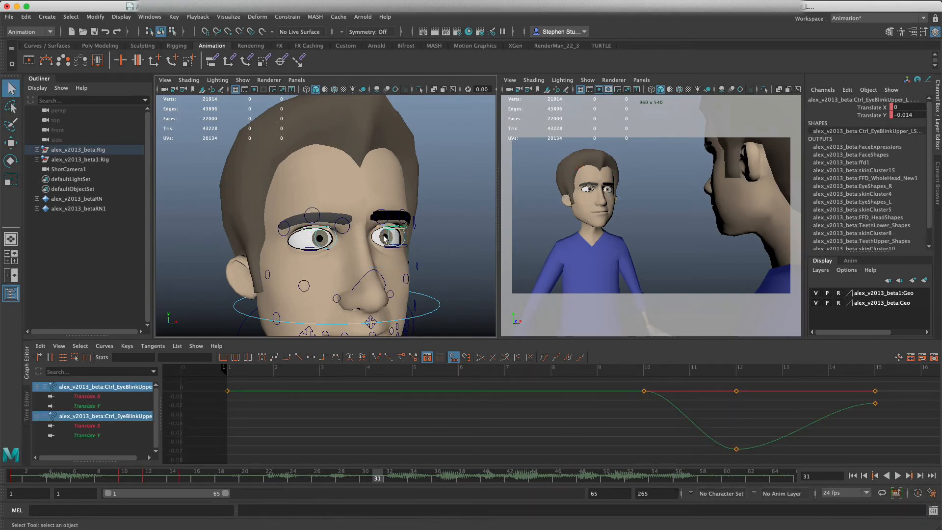
pyautogui.keyDown('shift'); pyautogui.click(308, 251); pyautogui.keyUp('shift')
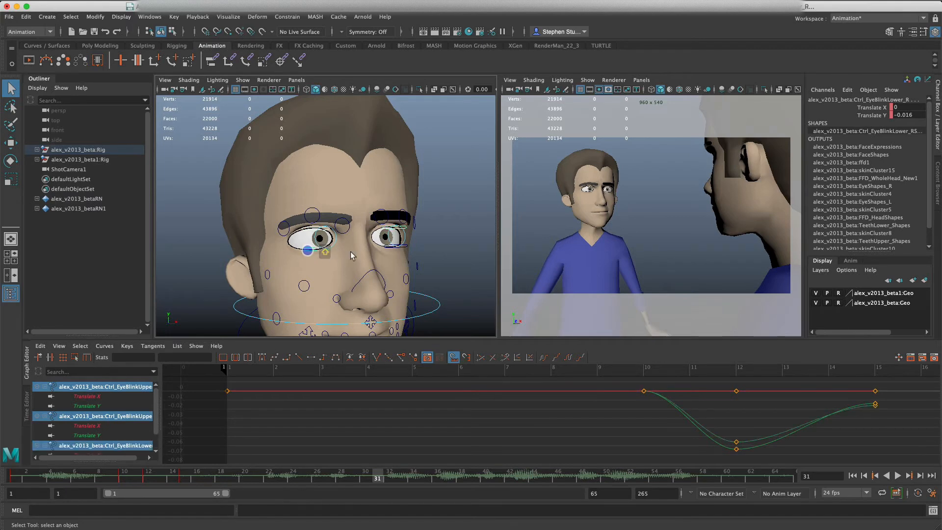
pyautogui.keyDown('shift'); pyautogui.click(388, 249); pyautogui.keyUp('shift')
pyautogui.press('s')
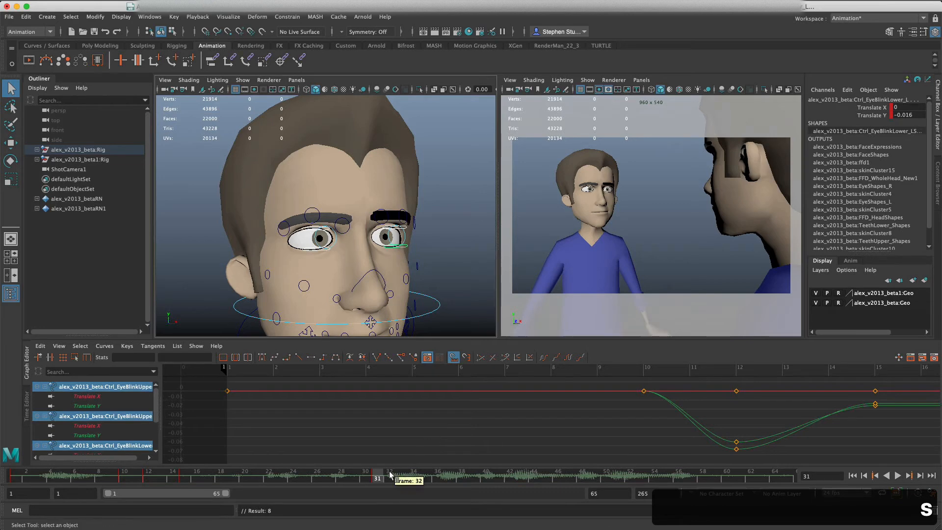
pyautogui.moveTo(387, 476); pyautogui.dragTo(305, 478)
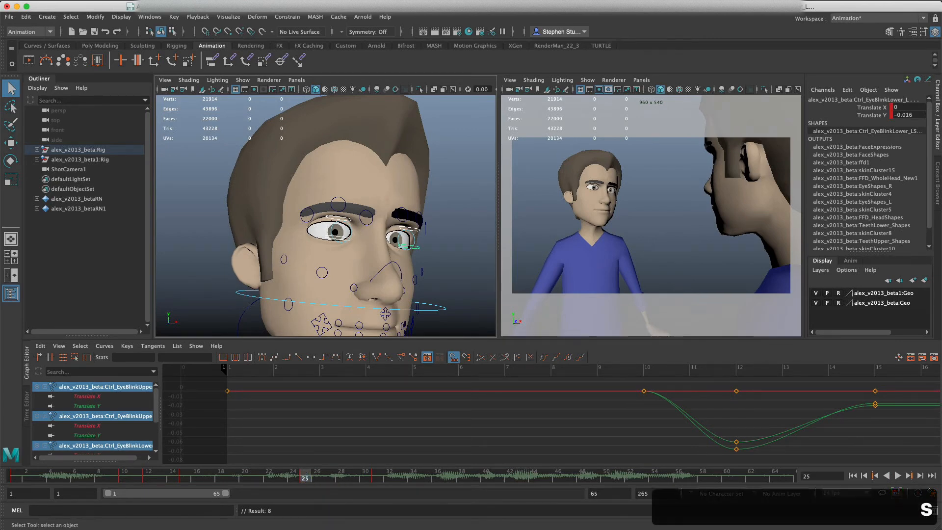
# - At frame 27, lower both upper eyelid controls to Translate Y -0.057 and key them
pyautogui.moveTo(304, 479); pyautogui.dragTo(329, 479)
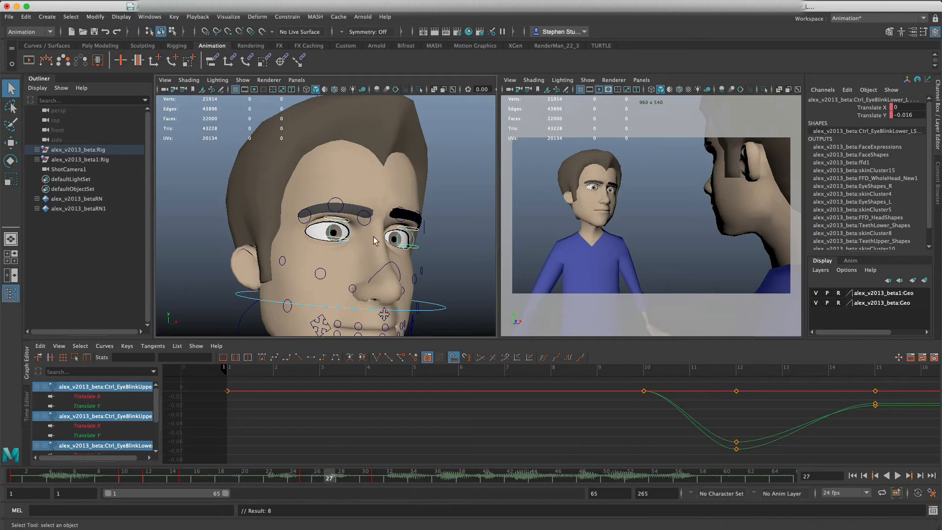
pyautogui.click(347, 221)
pyautogui.keyDown('shift'); pyautogui.click(403, 229); pyautogui.keyUp('shift')
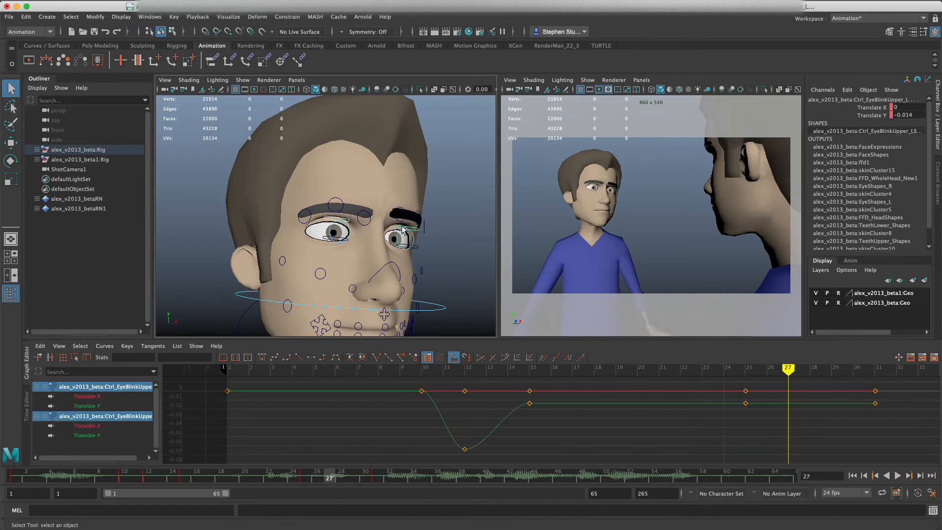
pyautogui.press('w')
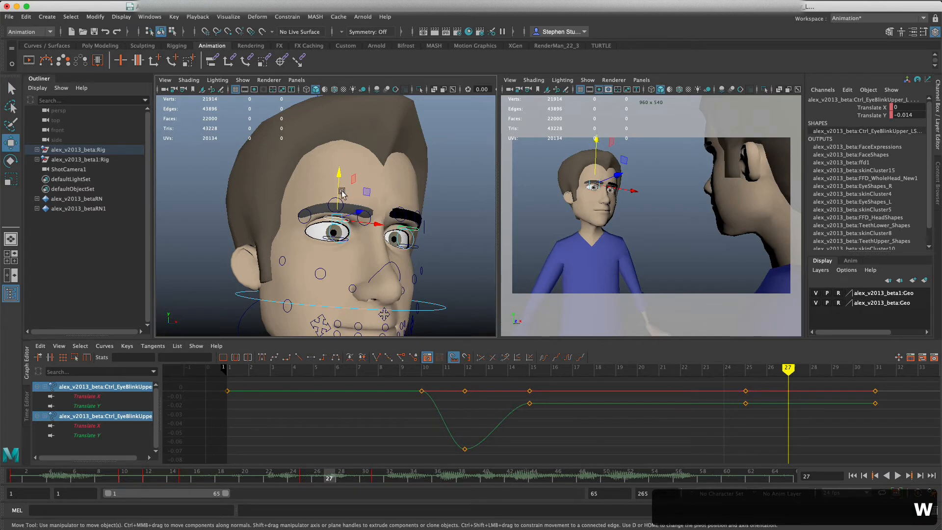
pyautogui.moveTo(341, 192); pyautogui.dragTo(352, 297)
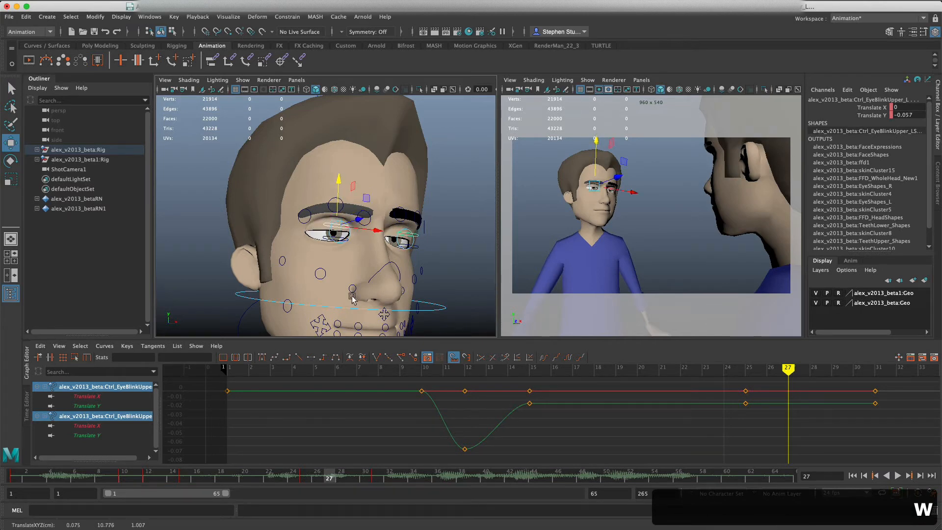
pyautogui.press('s')
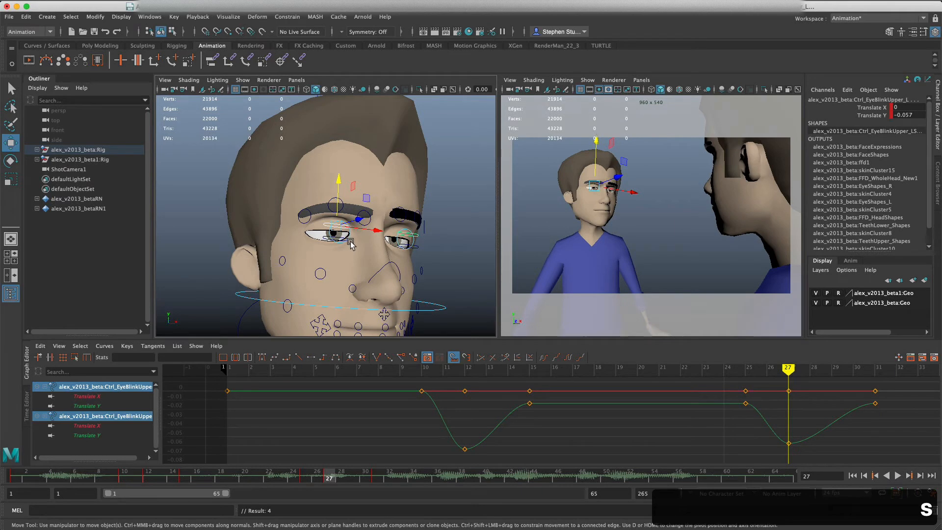
# - Raise both lower eyelid controls to Translate Y -0.068 at frame 27 to close the eyes, and key them
pyautogui.press('f')
pyautogui.click(253, 241)
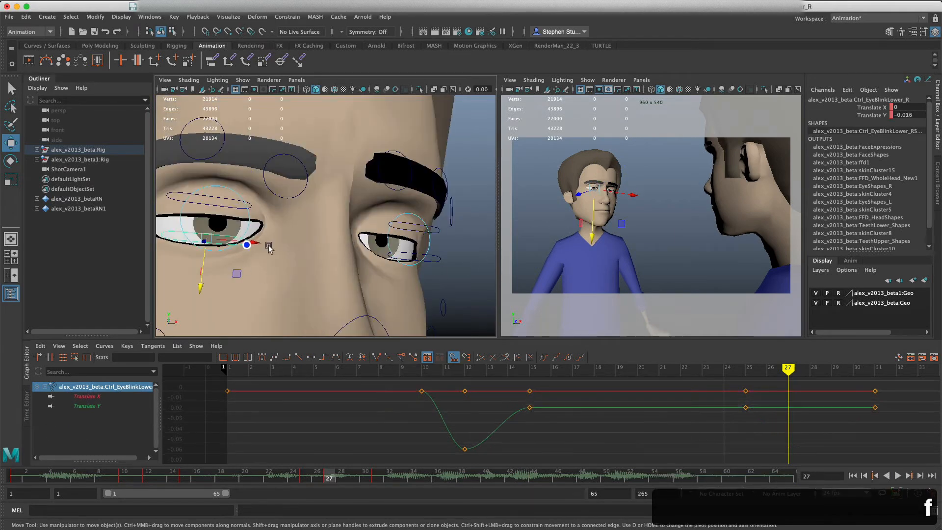
pyautogui.keyDown('shift'); pyautogui.click(427, 262); pyautogui.keyUp('shift')
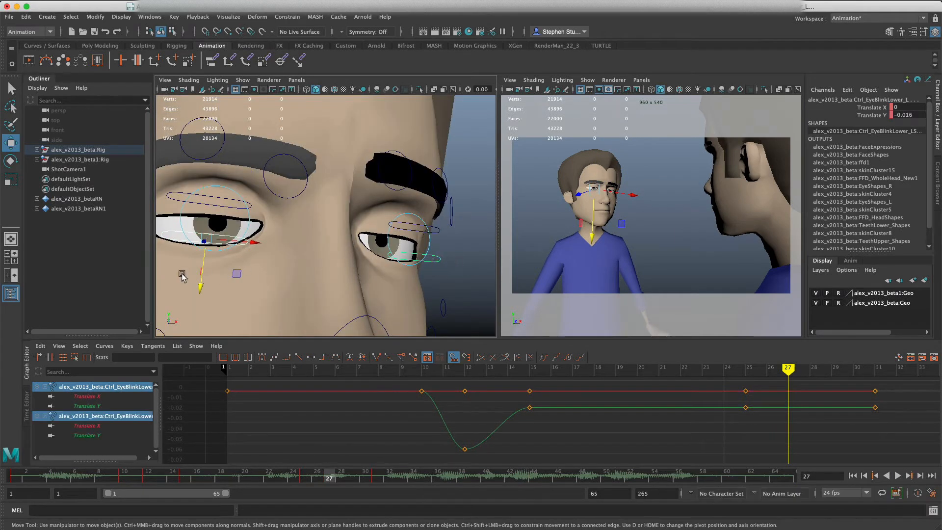
pyautogui.moveTo(199, 276); pyautogui.dragTo(205, 252)
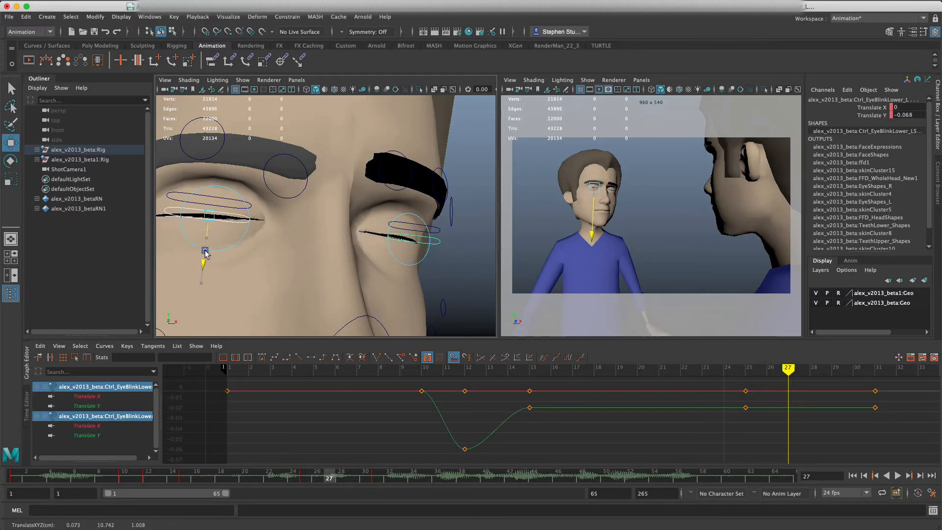
pyautogui.press('s')
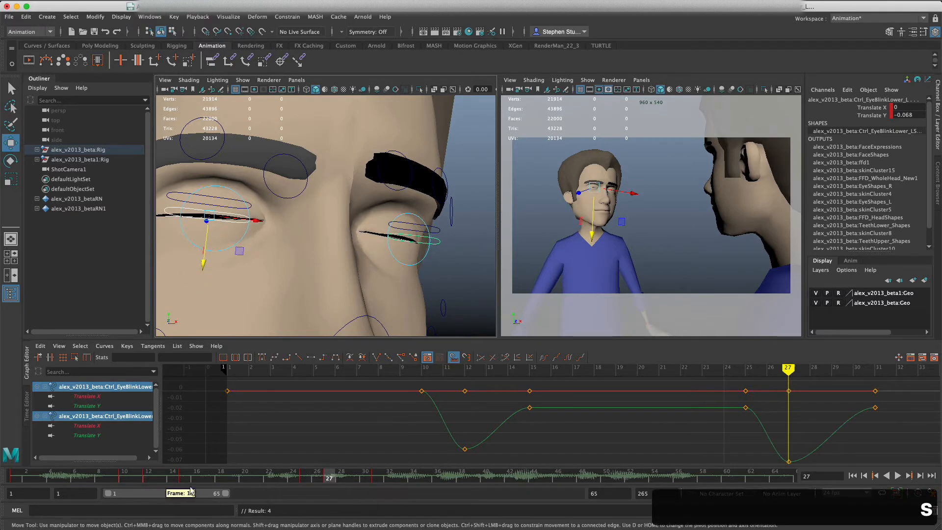
# - Hold the closed blink by copying the frame 27 pose of all four eyelid controls to frame 28
pyautogui.click(328, 475)
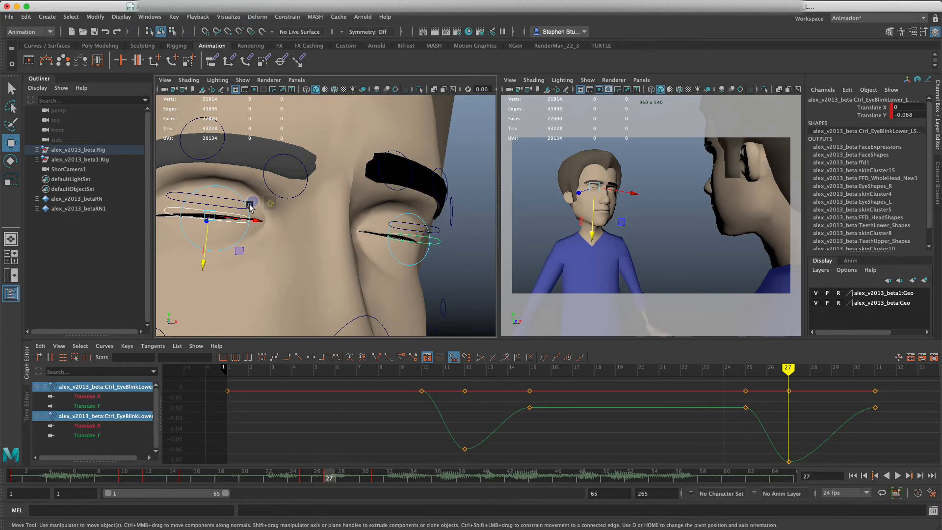
pyautogui.keyDown('shift'); pyautogui.click(177, 194); pyautogui.keyUp('shift')
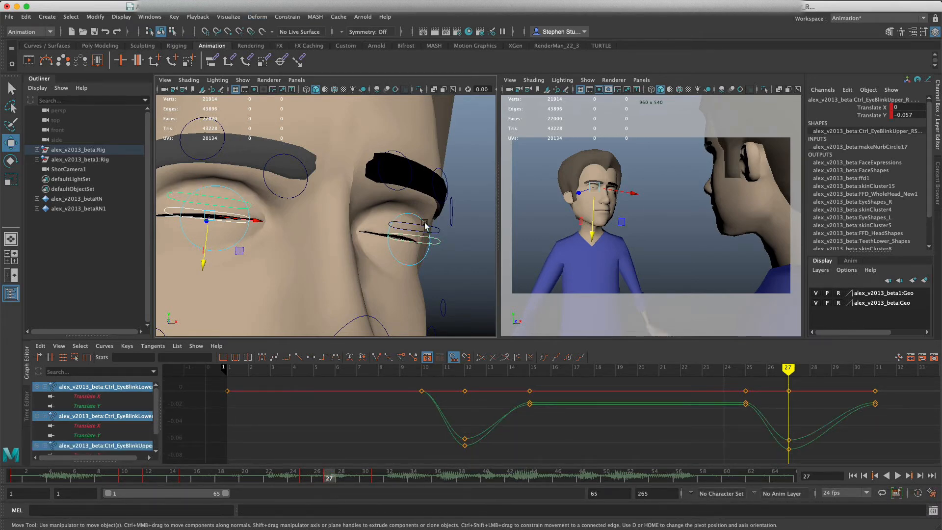
pyautogui.click(437, 230)
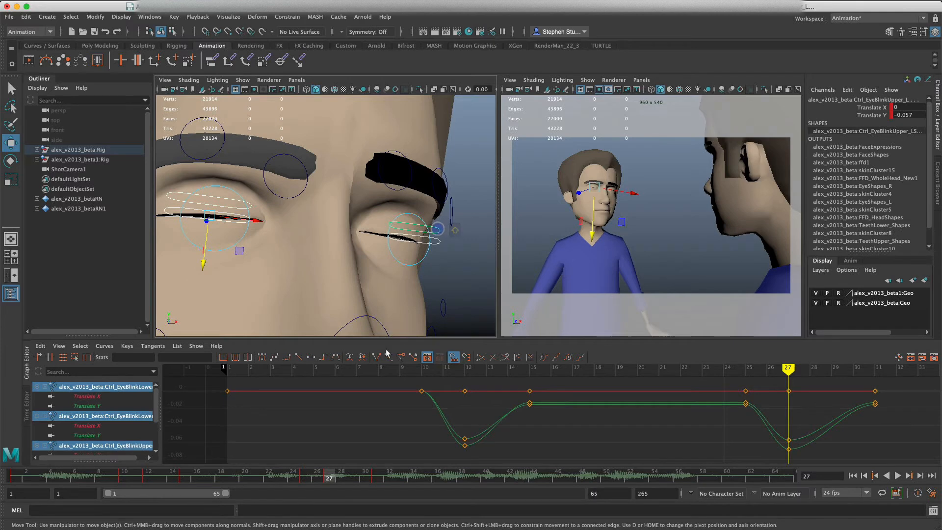
pyautogui.click(342, 477)
pyautogui.press('s')
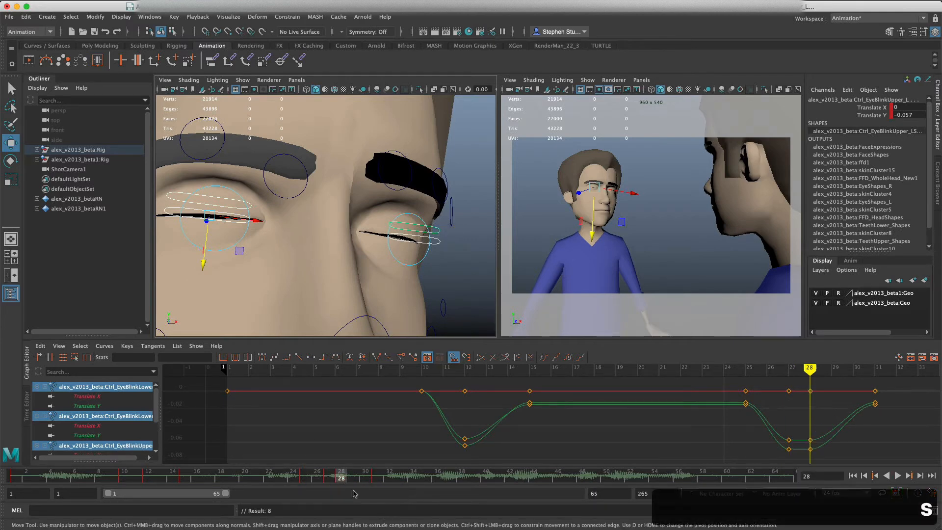
# - Select both FK eye controls and key their current rotation at frame 28
pyautogui.moveTo(342, 478)
pyautogui.mouseDown()
pyautogui.moveTo(360, 478)
pyautogui.moveTo(260, 485)
pyautogui.moveTo(361, 484)
pyautogui.moveTo(303, 483)
pyautogui.moveTo(356, 478)
pyautogui.moveTo(341, 478)
pyautogui.mouseUp()
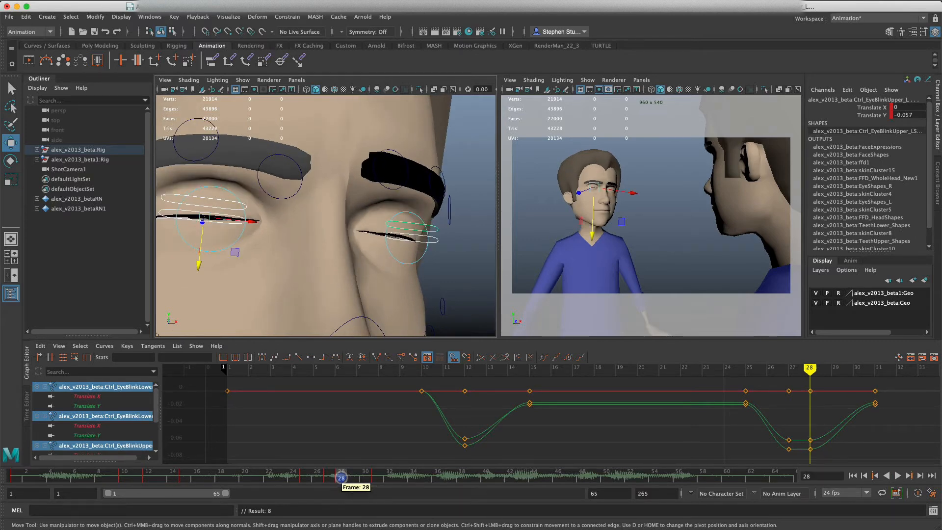
pyautogui.click(238, 241)
pyautogui.keyDown('shift'); pyautogui.click(423, 261); pyautogui.keyUp('shift')
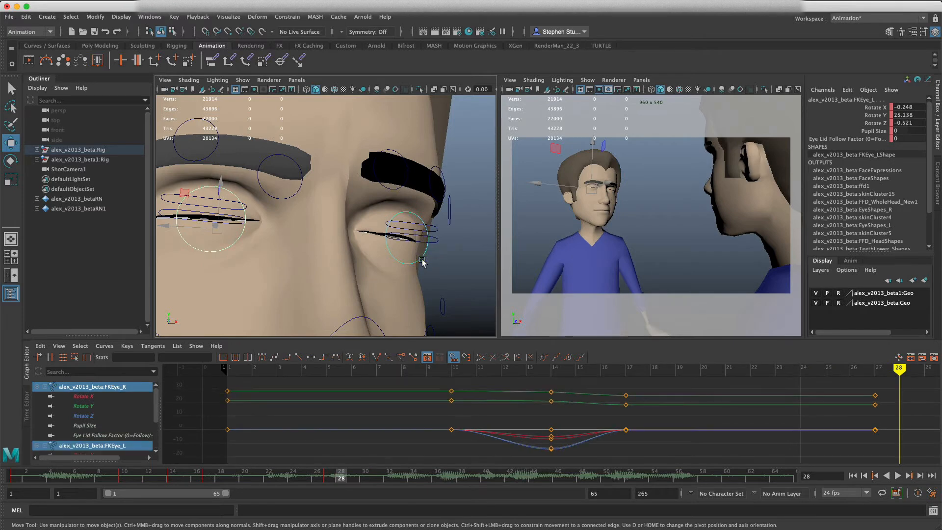
pyautogui.press('s')
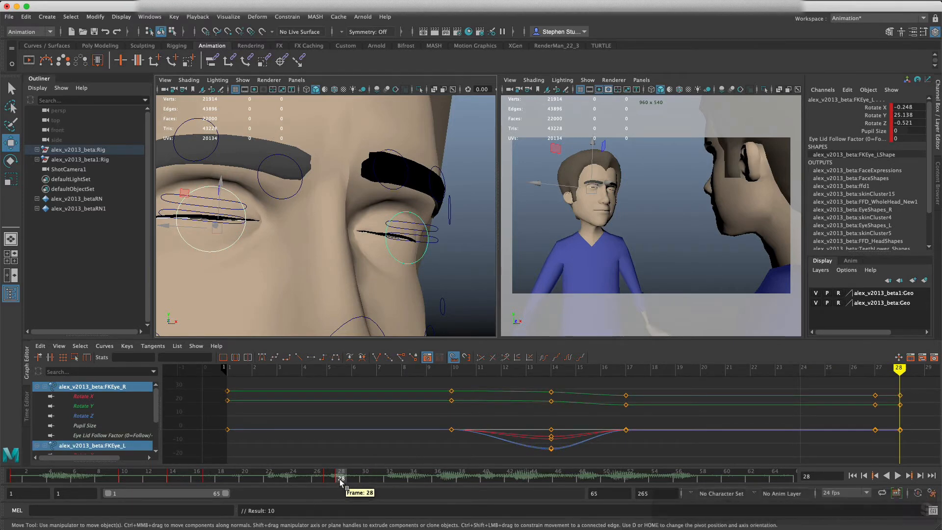
# - At frame 31, rotate both eyes to a new gaze, with the left at X 6.878, Y 29.044, Z 16.379, and key them
pyautogui.hotkey('alt', 'v')
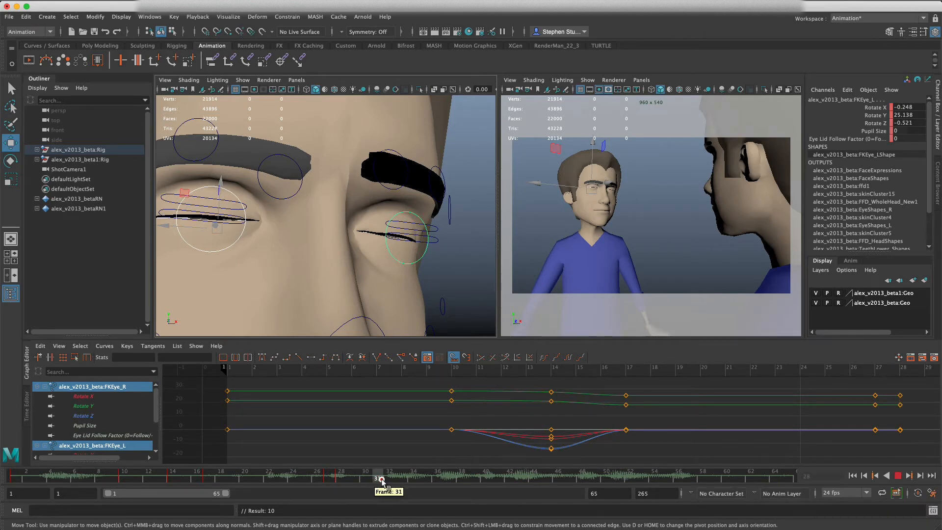
pyautogui.click(381, 479)
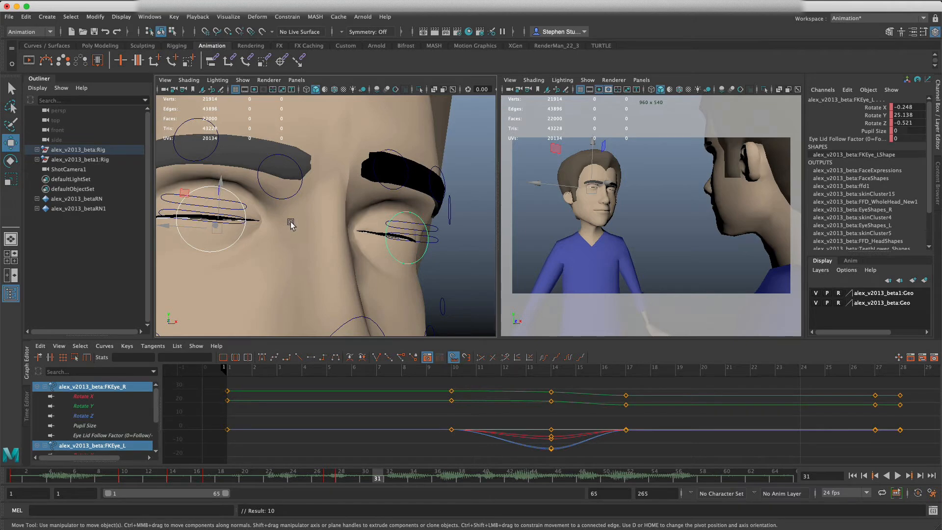
pyautogui.press('e')
pyautogui.moveTo(374, 253); pyautogui.dragTo(331, 222)
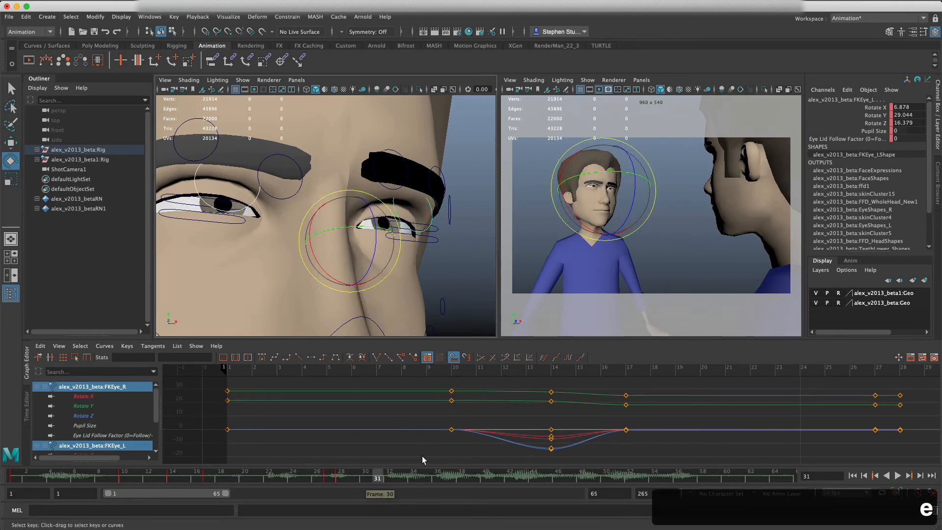
pyautogui.press('s')
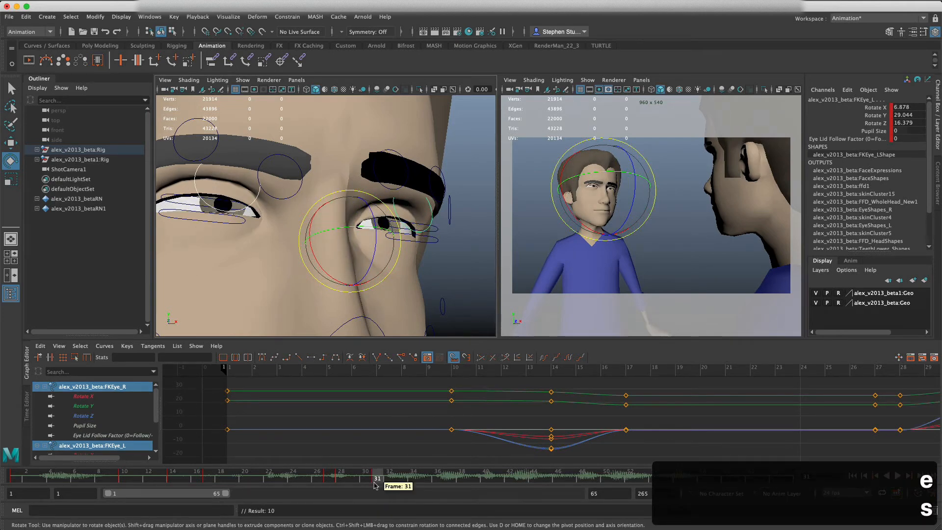
pyautogui.moveTo(378, 478)
pyautogui.mouseDown()
pyautogui.moveTo(328, 481)
pyautogui.moveTo(400, 478)
pyautogui.moveTo(379, 479)
pyautogui.mouseUp()
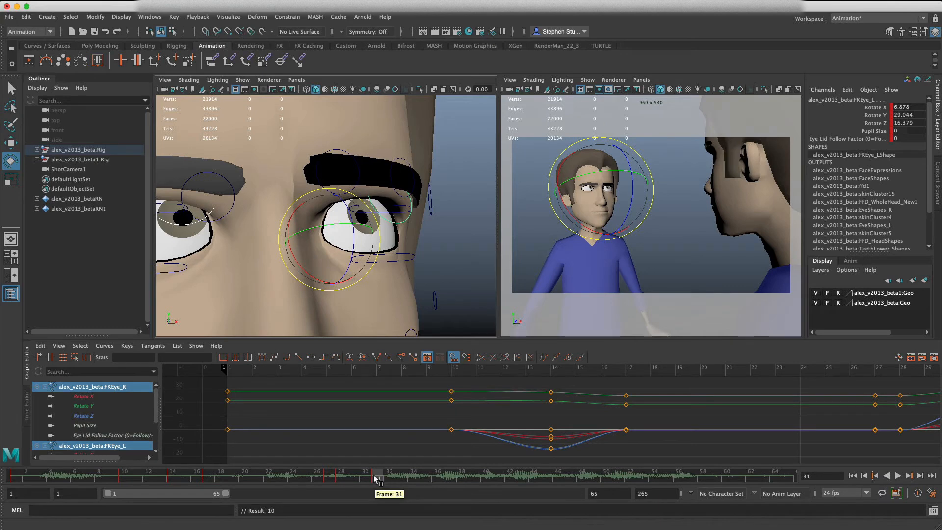
# - At frame 37, rotate both eyes to a new gaze, with the left at X -8.195, Y 28.729, Z -14.254, and key them
pyautogui.moveTo(382, 476); pyautogui.dragTo(450, 477)
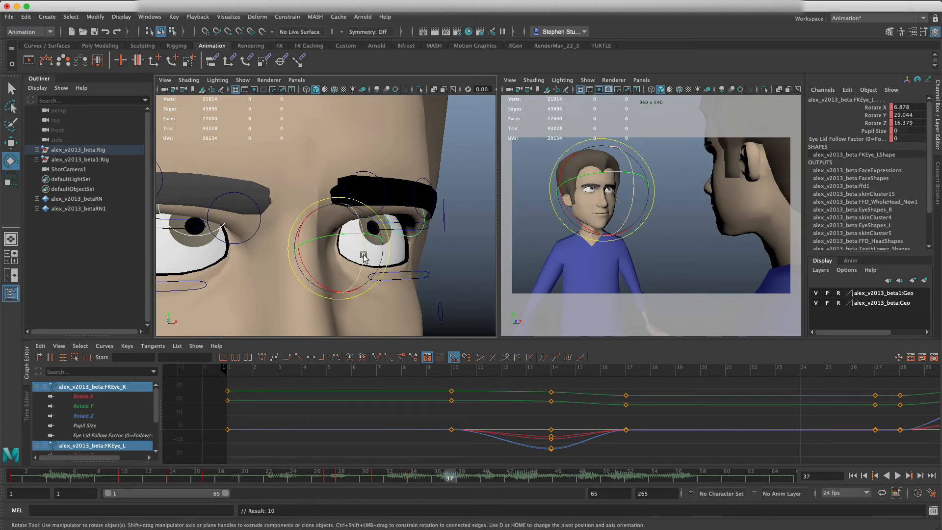
pyautogui.moveTo(361, 255); pyautogui.dragTo(363, 274)
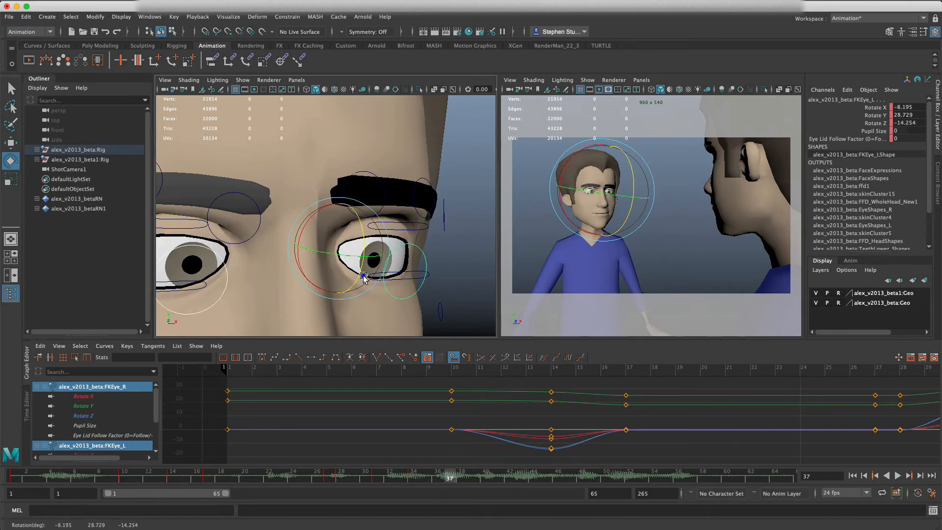
pyautogui.moveTo(426, 477); pyautogui.dragTo(341, 485)
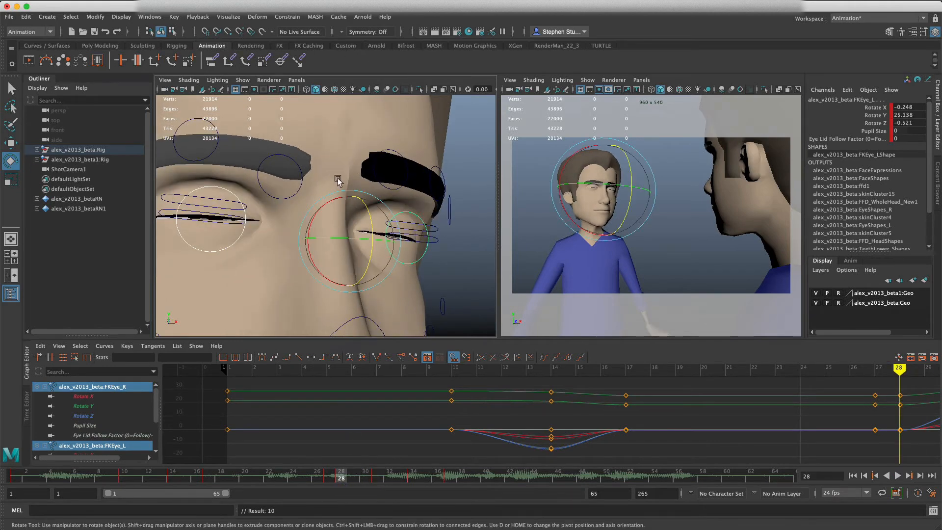
# - At frame 28, lower the three right eyebrow controls, with the inner one at Translate Y -0.117, and key them
pyautogui.keyDown('alt'); pyautogui.moveTo(291, 212); pyautogui.dragTo(357, 218); pyautogui.keyUp('alt')
pyautogui.click(220, 201)
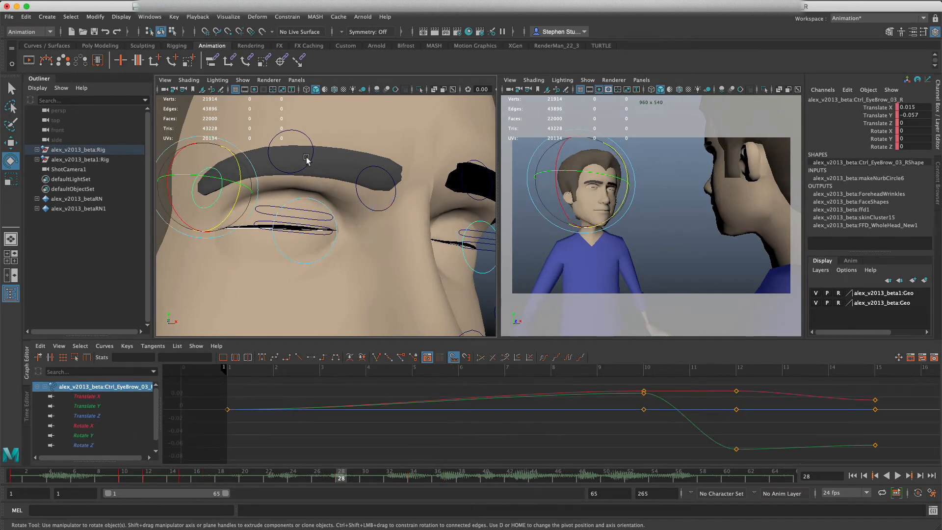
pyautogui.press('q')
pyautogui.keyDown('shift'); pyautogui.click(311, 162); pyautogui.keyUp('shift')
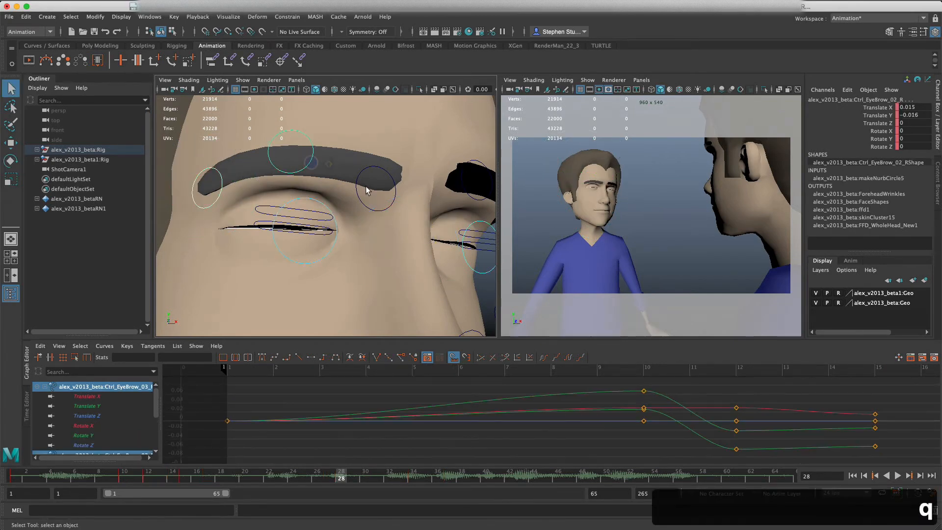
pyautogui.keyDown('shift'); pyautogui.click(356, 180); pyautogui.keyUp('shift')
pyautogui.press('w')
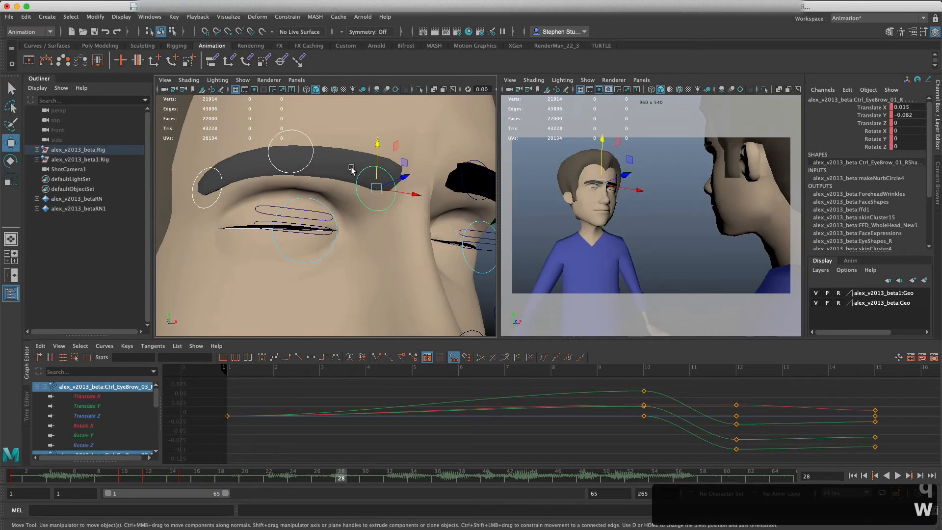
pyautogui.moveTo(378, 164); pyautogui.dragTo(378, 180)
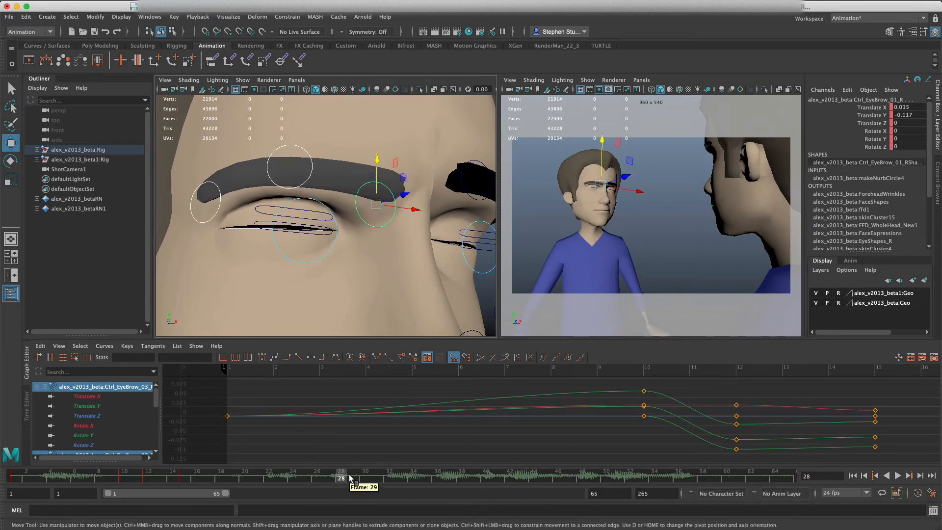
pyautogui.press('w')
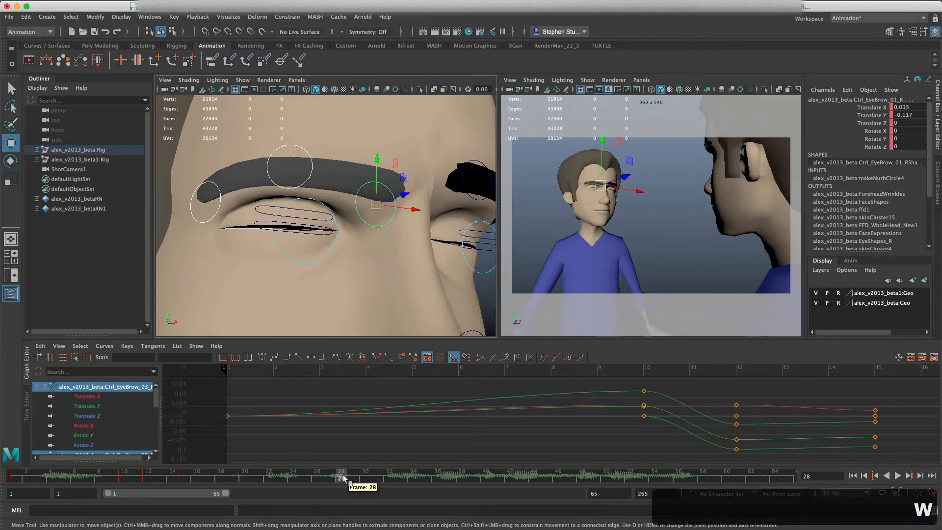
pyautogui.press('s')
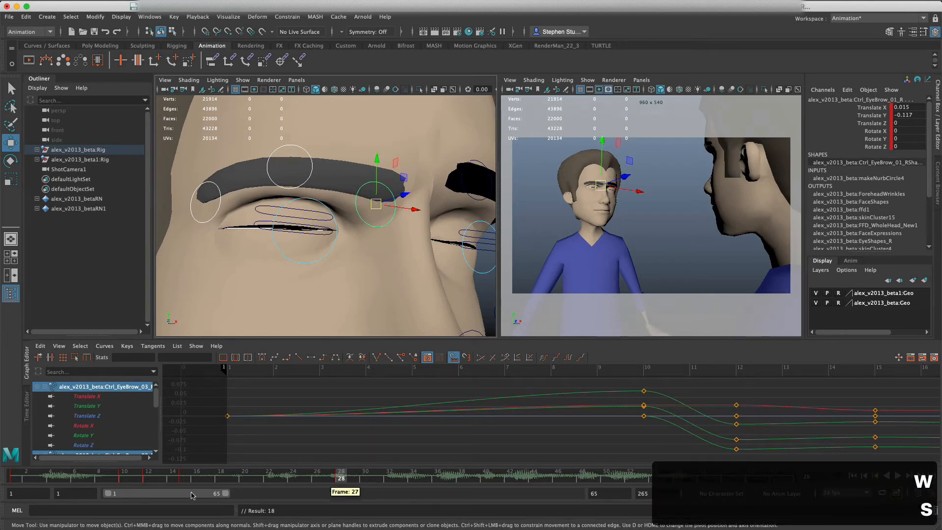
# - Copy the right eyebrow's frame 15 pose to frame 26 as a hold key and play back the result
pyautogui.click(184, 477)
pyautogui.moveTo(182, 477); pyautogui.dragTo(209, 479)
pyautogui.click(898, 476)
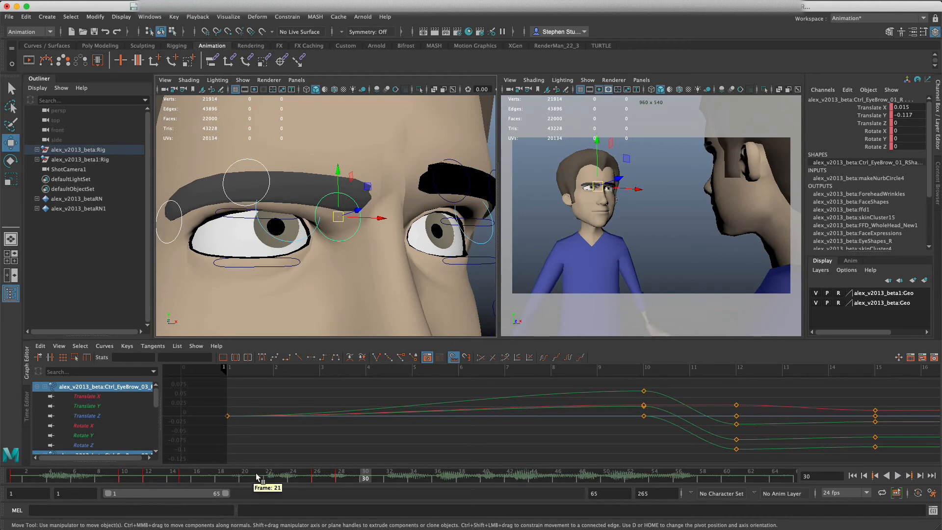
# - At frame 22, shift the right eyebrow controls toward the nose, with the inner one at Translate X 0.039, and key them
pyautogui.moveTo(252, 474); pyautogui.dragTo(267, 473)
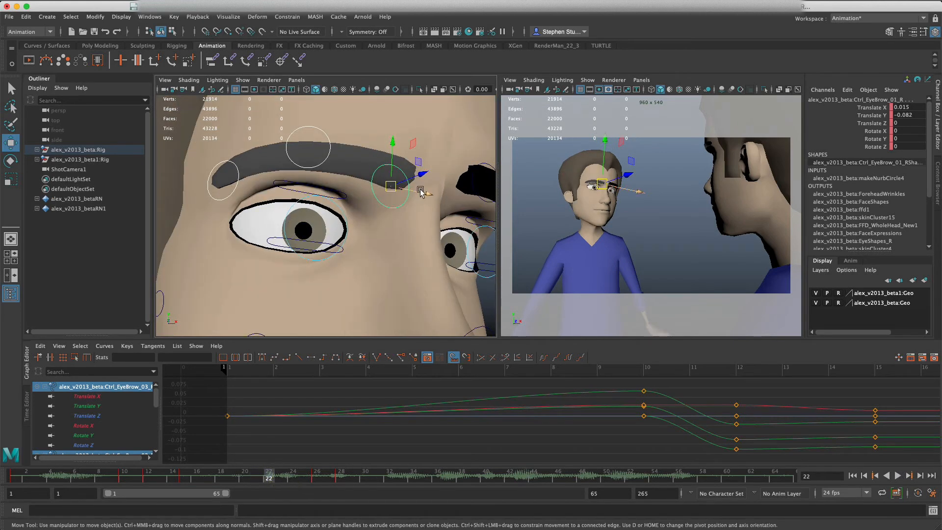
pyautogui.moveTo(421, 191); pyautogui.dragTo(438, 195)
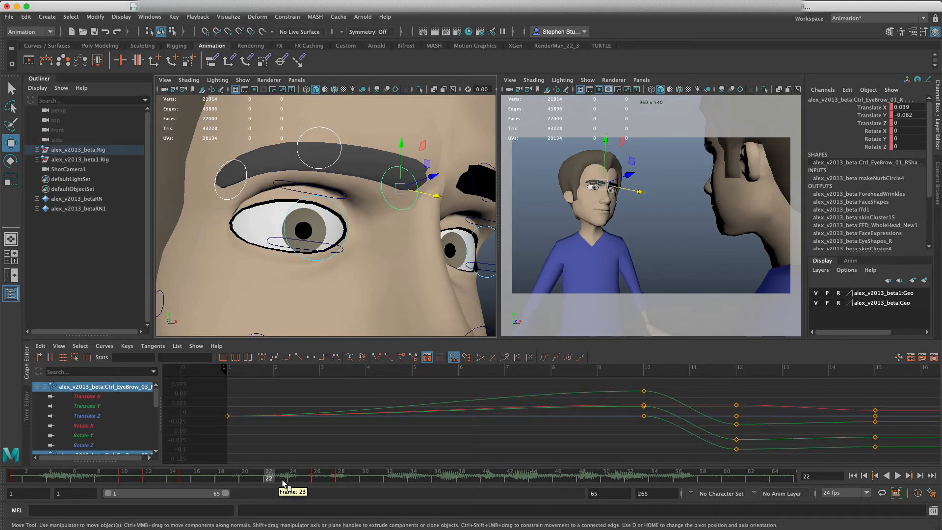
pyautogui.press('s')
# - At frame 26, shift the right eyebrow controls outward, with the inner one at Translate X -0.009, and key them
pyautogui.click(317, 475)
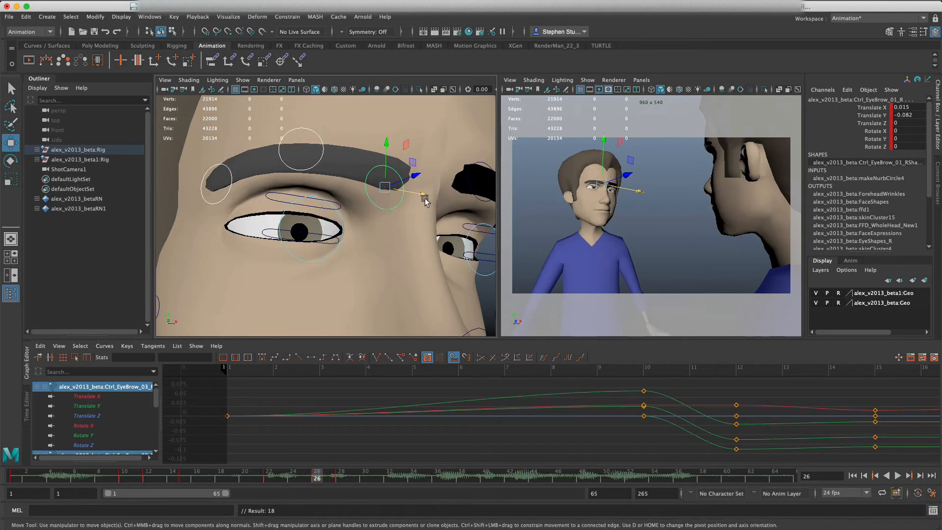
pyautogui.moveTo(425, 201); pyautogui.dragTo(417, 194)
pyautogui.press('s')
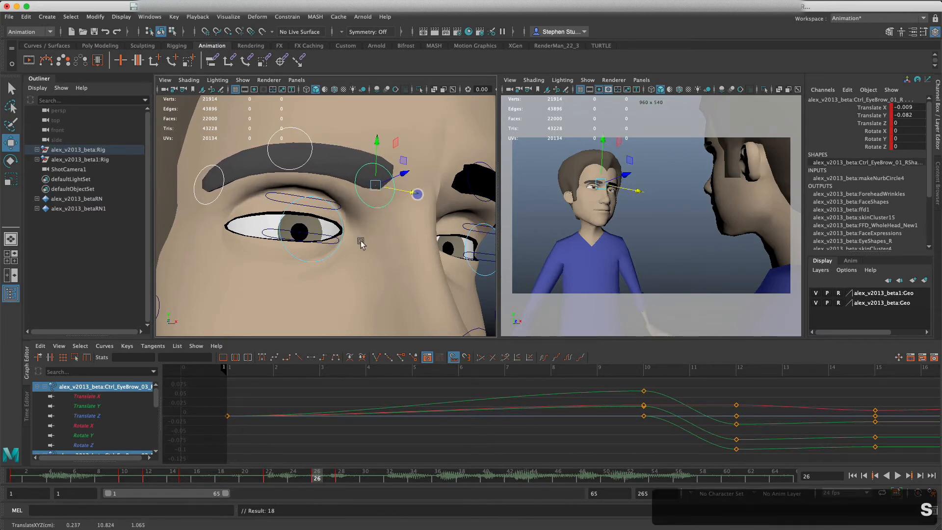
# - Select the three left eyebrow controls and key their held pose at frame 24
pyautogui.keyDown('alt'); pyautogui.moveTo(353, 231); pyautogui.dragTo(305, 238); pyautogui.keyUp('alt')
pyautogui.keyDown('alt'); pyautogui.moveTo(392, 229); pyautogui.dragTo(347, 227); pyautogui.keyUp('alt')
pyautogui.keyDown('alt'); pyautogui.moveTo(416, 227); pyautogui.dragTo(380, 227, button='middle'); pyautogui.keyUp('alt')
pyautogui.click(359, 195)
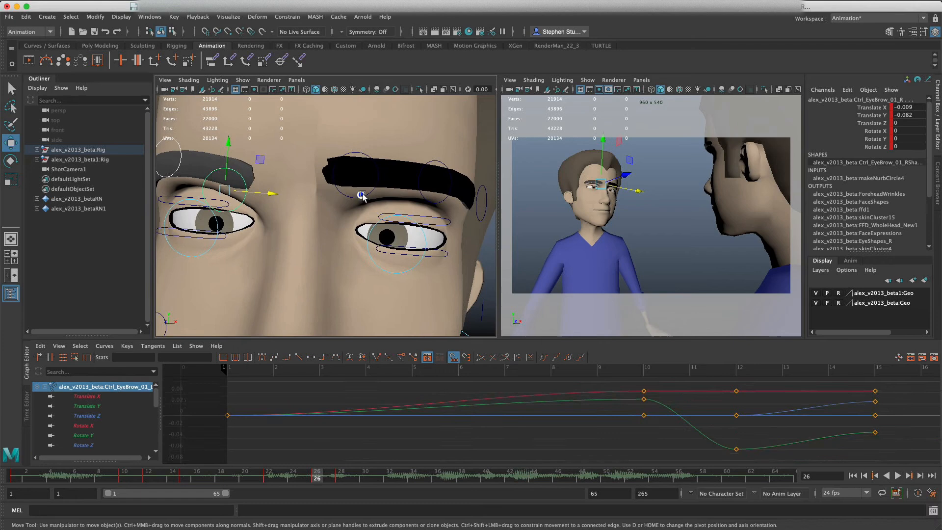
pyautogui.click(440, 201)
pyautogui.keyDown('shift'); pyautogui.click(478, 216); pyautogui.keyUp('shift')
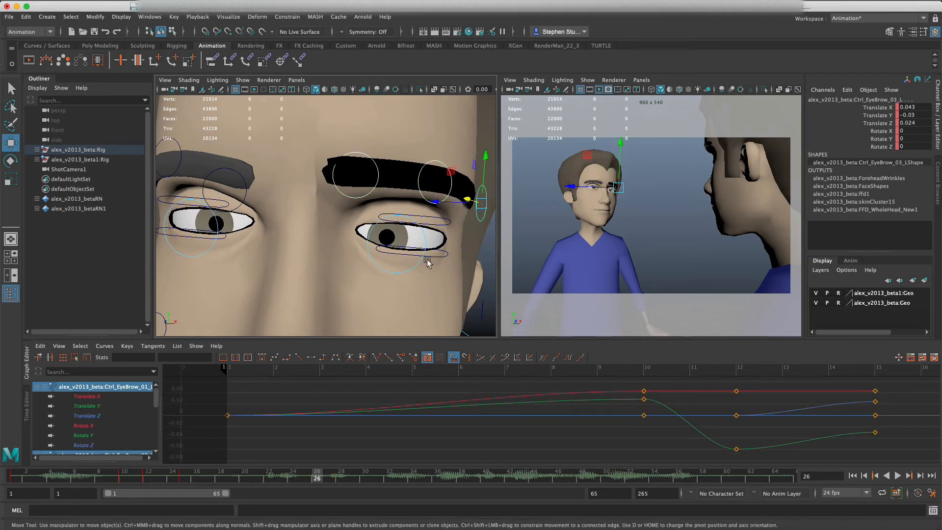
pyautogui.moveTo(304, 479)
pyautogui.mouseDown()
pyautogui.moveTo(264, 476)
pyautogui.moveTo(293, 476)
pyautogui.mouseUp()
# - At frame 27, lower the left eyebrow controls, with the outer one at Translate Y -0.082, and key them
pyautogui.moveTo(183, 473); pyautogui.dragTo(329, 475)
pyautogui.moveTo(485, 176); pyautogui.dragTo(482, 195)
pyautogui.hotkey('alt', 'v')
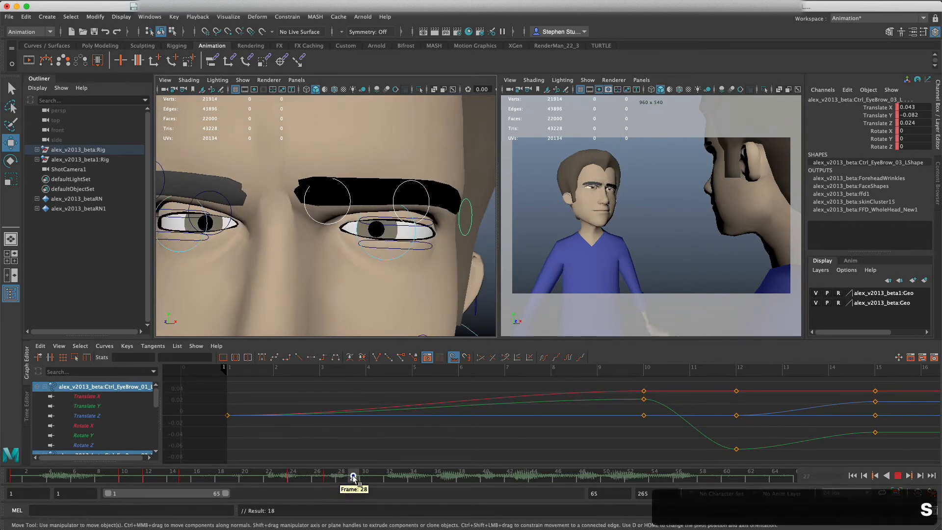
# - At frame 30, raise the left eyebrow controls, with the outer one at Translate X 0.03, Y -0.048, Z 0.035, and key them
pyautogui.click(368, 474)
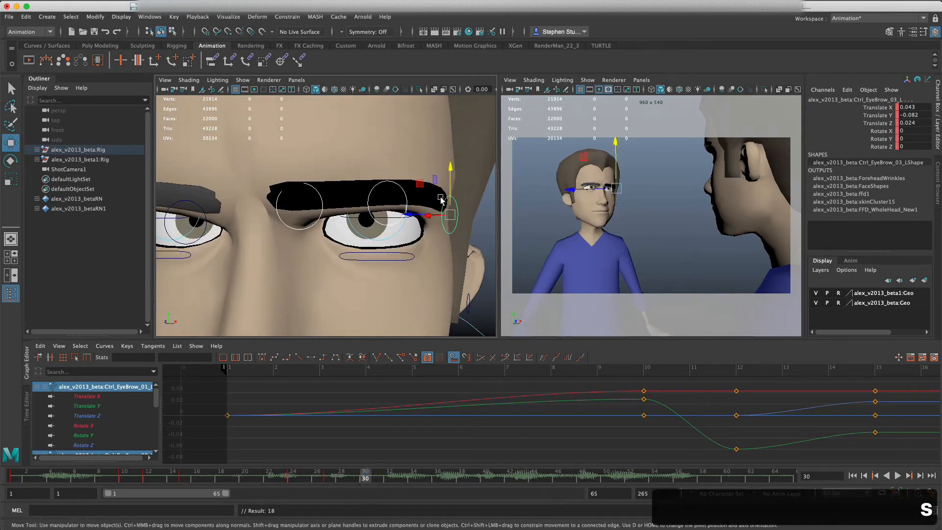
pyautogui.moveTo(450, 195)
pyautogui.mouseDown()
pyautogui.moveTo(447, 185)
pyautogui.moveTo(413, 203)
pyautogui.moveTo(425, 210)
pyautogui.moveTo(432, 201)
pyautogui.mouseUp()
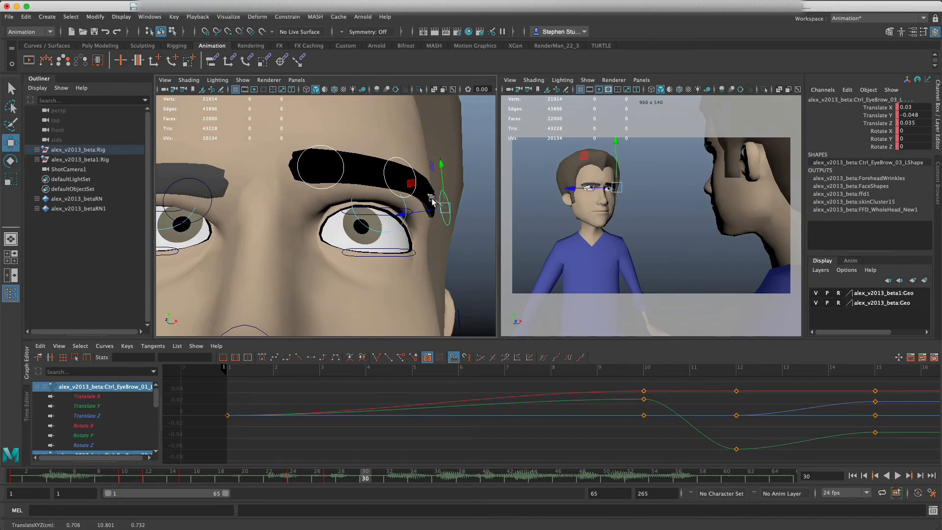
pyautogui.press('s')
# - Select all the controls of both eyebrows to compare their curves around the blink at frame 27
pyautogui.click(213, 189)
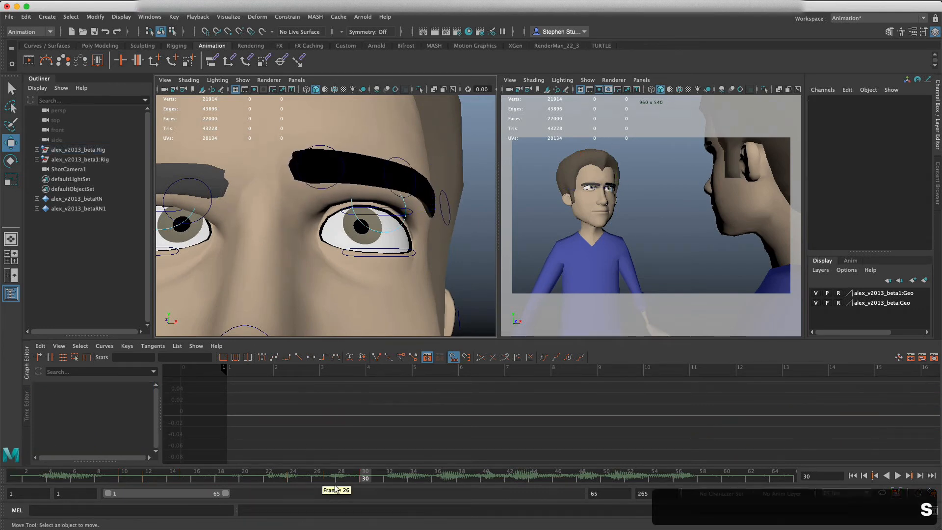
pyautogui.scroll(-5, 286, 246)
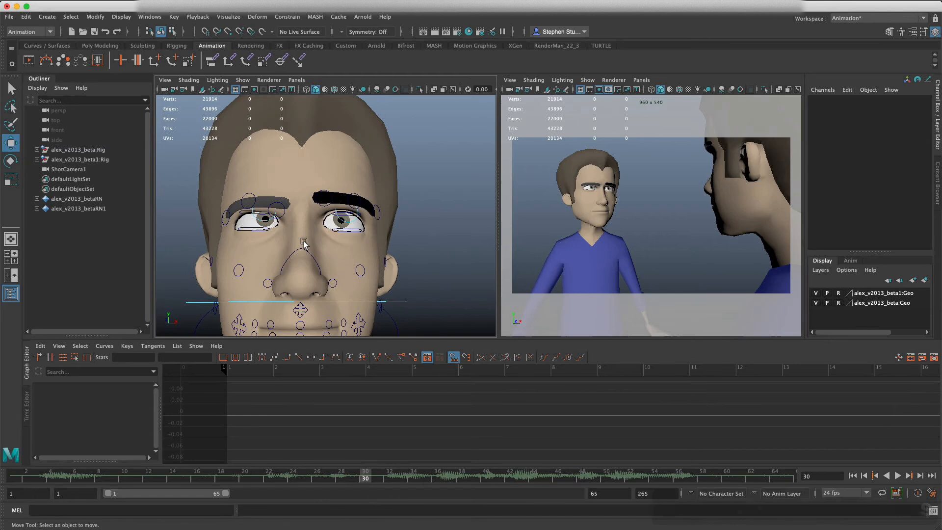
pyautogui.click(227, 224)
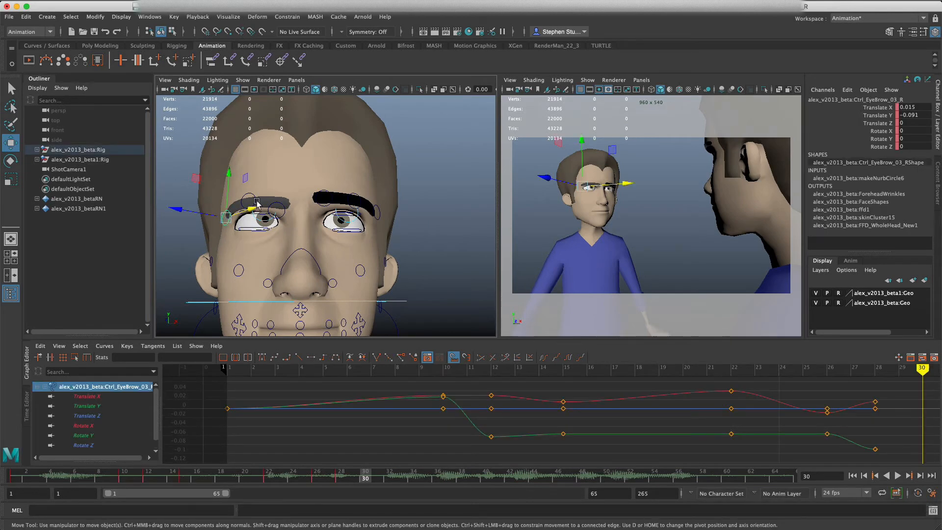
pyautogui.keyDown('shift'); pyautogui.click(284, 212); pyautogui.keyUp('shift')
pyautogui.keyDown('shift'); pyautogui.click(317, 204); pyautogui.keyUp('shift')
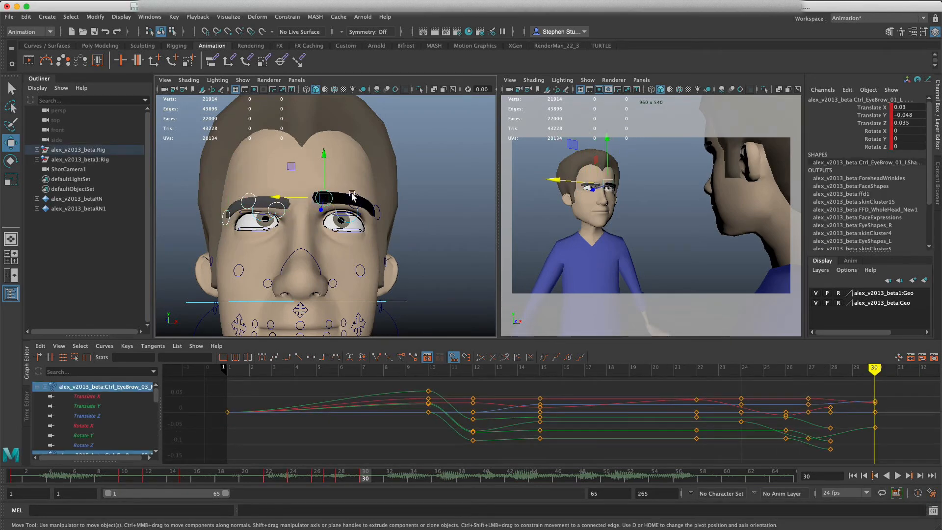
pyautogui.keyDown('shift'); pyautogui.click(352, 195); pyautogui.keyUp('shift')
pyautogui.keyDown('shift'); pyautogui.click(379, 222); pyautogui.keyUp('shift')
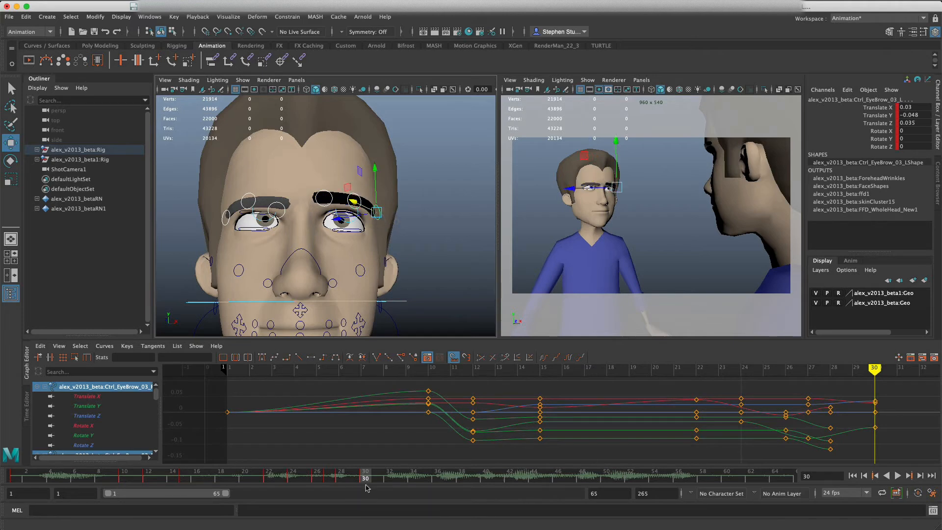
pyautogui.moveTo(365, 477)
pyautogui.mouseDown()
pyautogui.moveTo(280, 477)
pyautogui.moveTo(331, 477)
pyautogui.mouseUp()
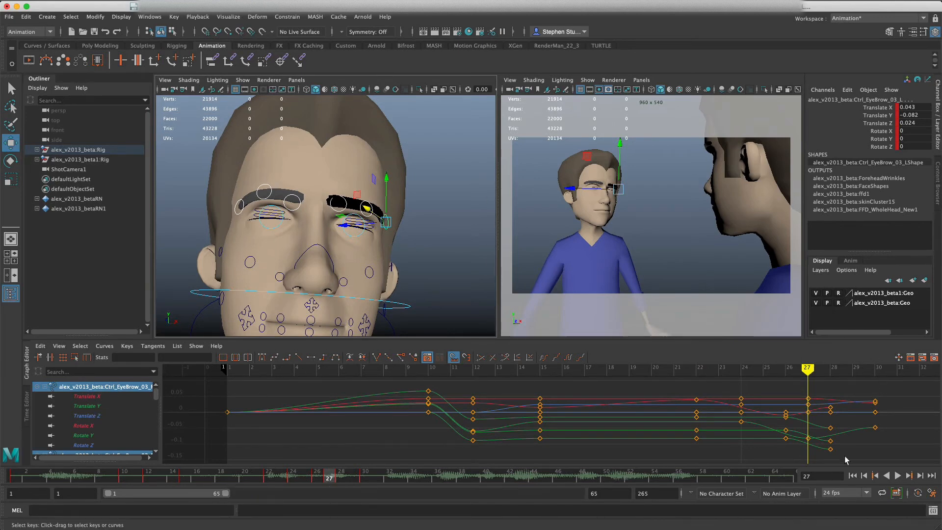
# - Shift the right eyebrow's frame 26 keys to frame 27 in the Graph Editor without changing their values
pyautogui.click(862, 446)
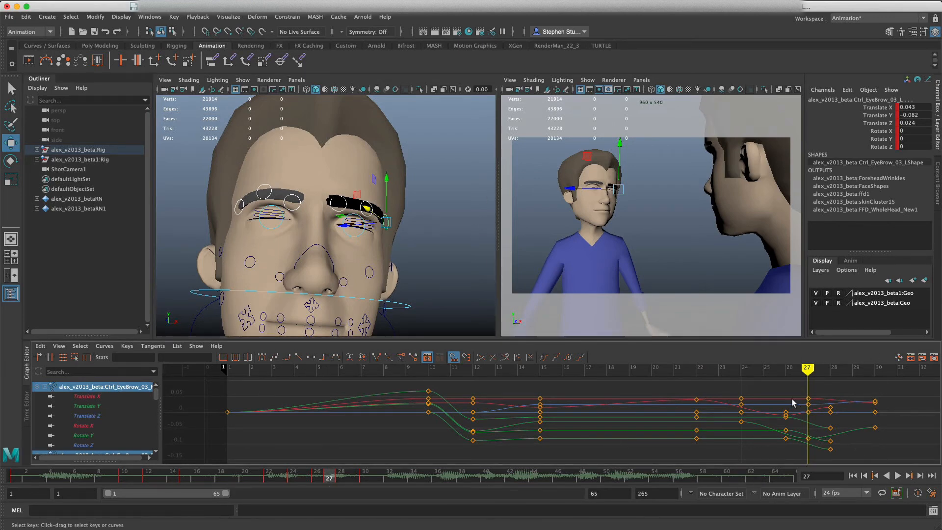
pyautogui.moveTo(780, 447); pyautogui.dragTo(785, 446)
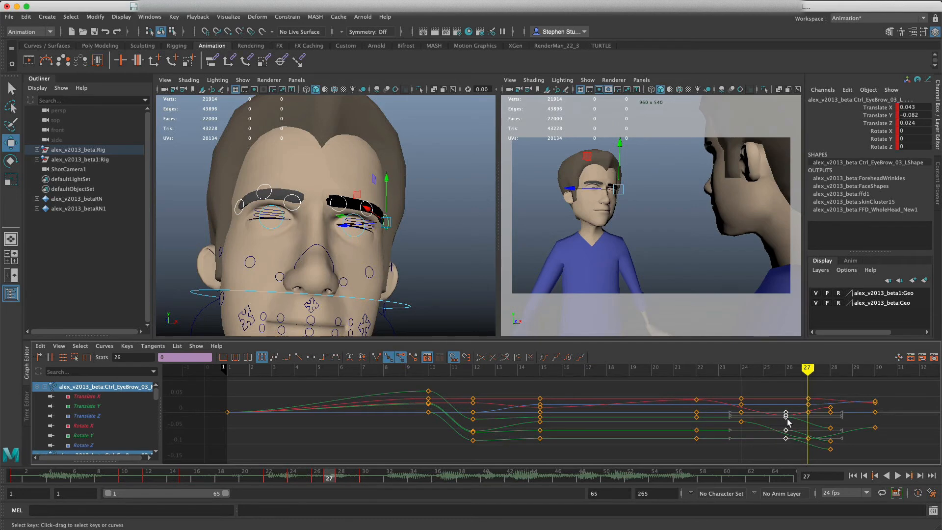
pyautogui.moveTo(786, 414); pyautogui.dragTo(811, 416, button='middle')
pyautogui.press('super+z')
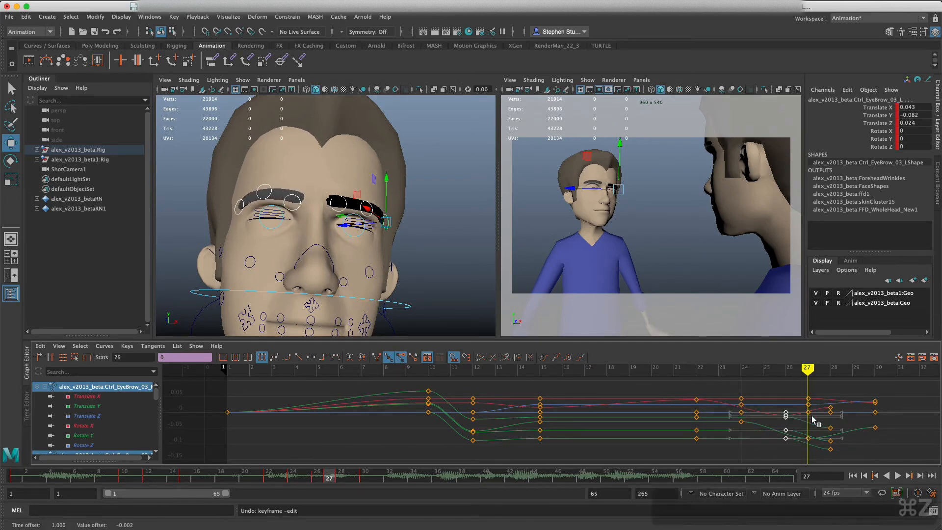
pyautogui.keyDown('shift'); pyautogui.moveTo(785, 414); pyautogui.dragTo(805, 408, button='middle'); pyautogui.keyUp('shift')
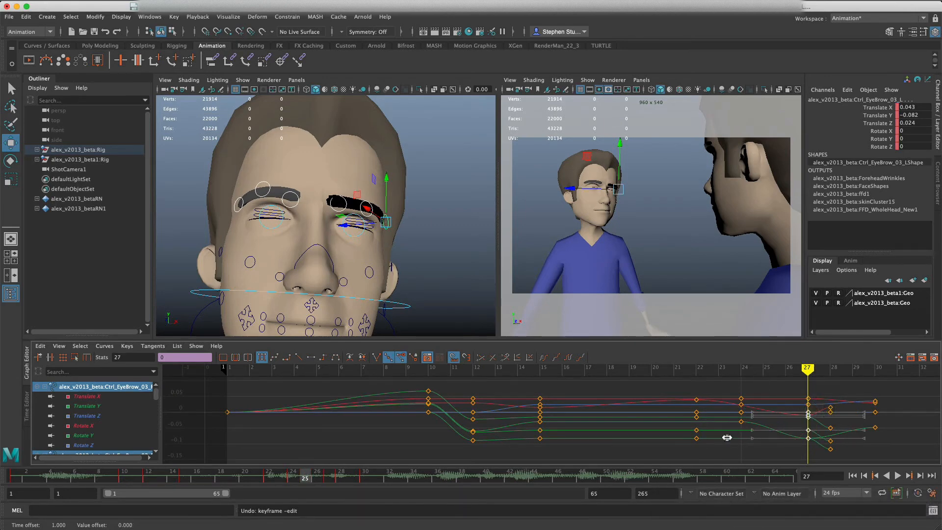
# - Shift the left eyebrow's frame 24 keys to frame 22 in the Graph Editor without changing their values
pyautogui.click(724, 441)
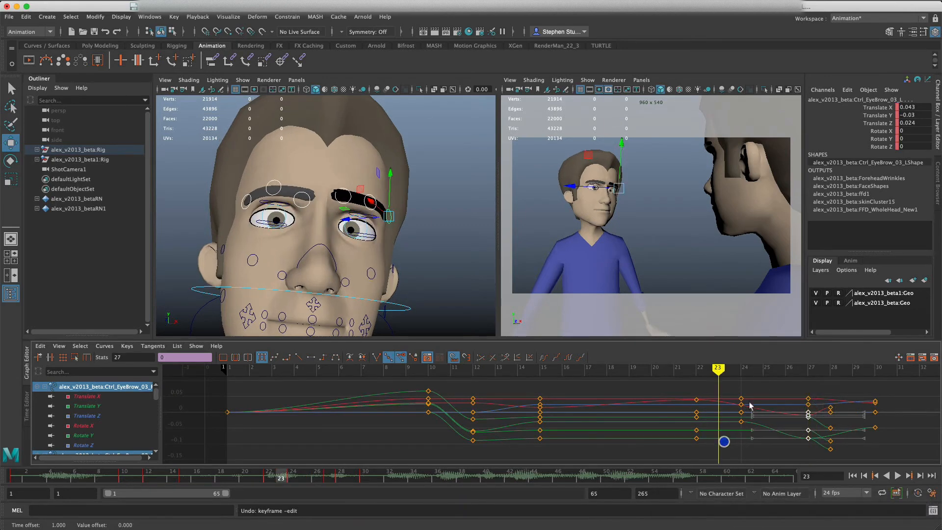
pyautogui.moveTo(740, 372)
pyautogui.mouseDown()
pyautogui.moveTo(649, 376)
pyautogui.moveTo(761, 377)
pyautogui.moveTo(738, 381)
pyautogui.moveTo(720, 434)
pyautogui.mouseUp()
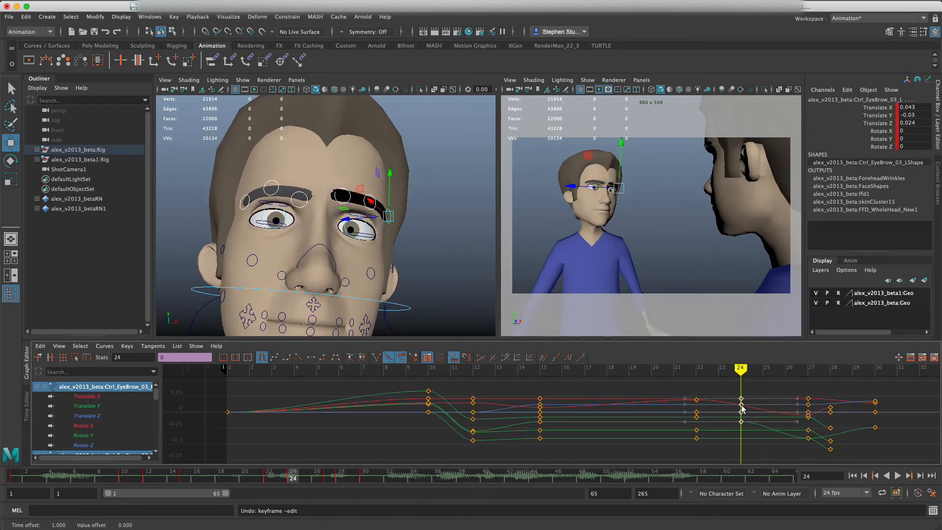
pyautogui.keyDown('shift'); pyautogui.moveTo(742, 409); pyautogui.dragTo(691, 407, button='middle'); pyautogui.keyUp('shift')
# - Check the retimed eyebrow motion of both brows between frames 15 and 27
pyautogui.moveTo(720, 380)
pyautogui.mouseDown()
pyautogui.moveTo(673, 376)
pyautogui.moveTo(853, 371)
pyautogui.moveTo(719, 373)
pyautogui.moveTo(815, 378)
pyautogui.moveTo(668, 396)
pyautogui.moveTo(802, 383)
pyautogui.moveTo(618, 378)
pyautogui.moveTo(513, 414)
pyautogui.moveTo(590, 397)
pyautogui.moveTo(802, 395)
pyautogui.mouseUp()
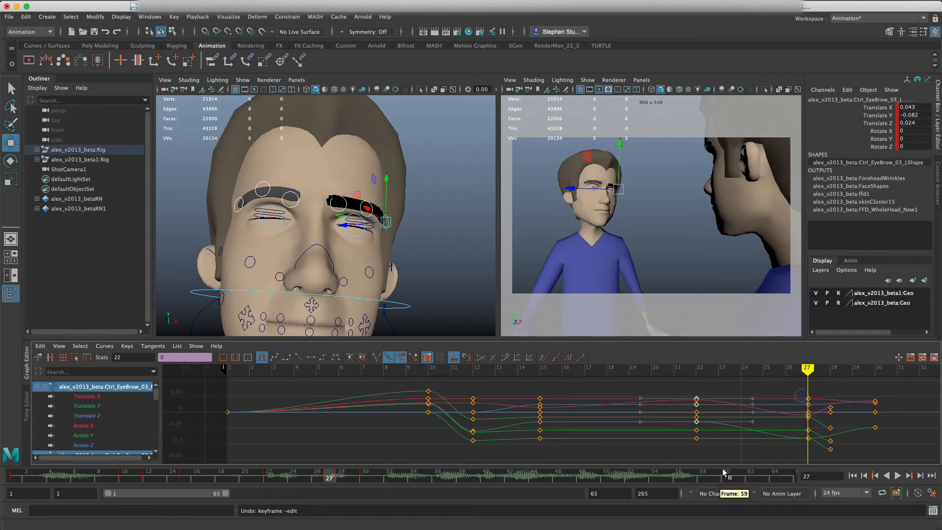
pyautogui.click(732, 452)
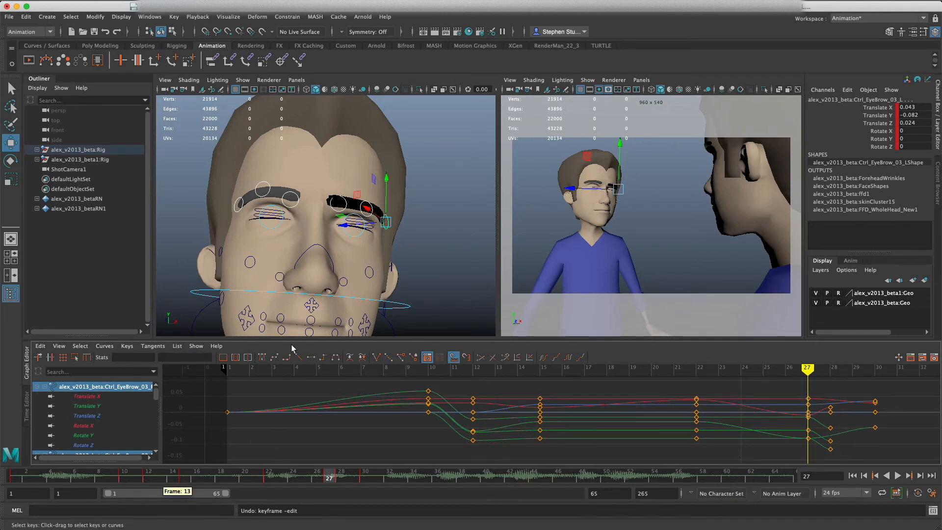
pyautogui.click(278, 479)
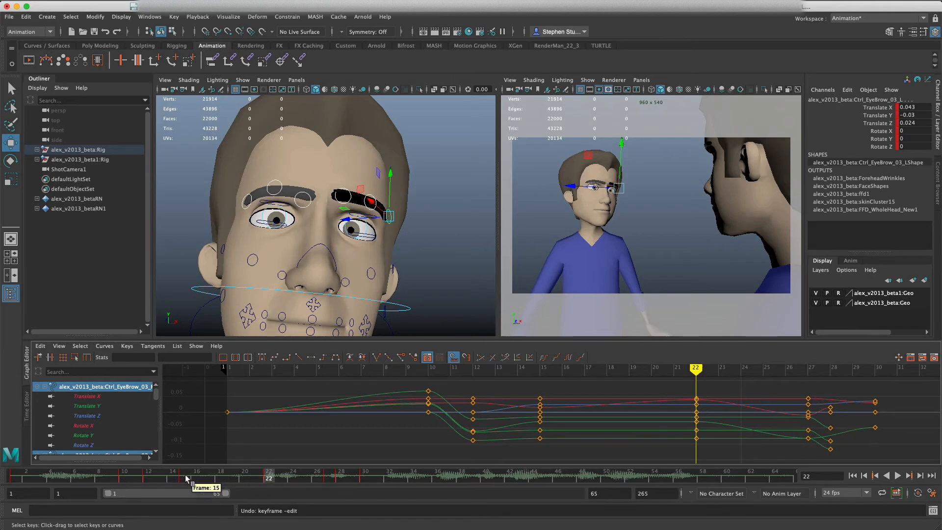
pyautogui.click(183, 475)
pyautogui.moveTo(183, 475); pyautogui.dragTo(269, 476)
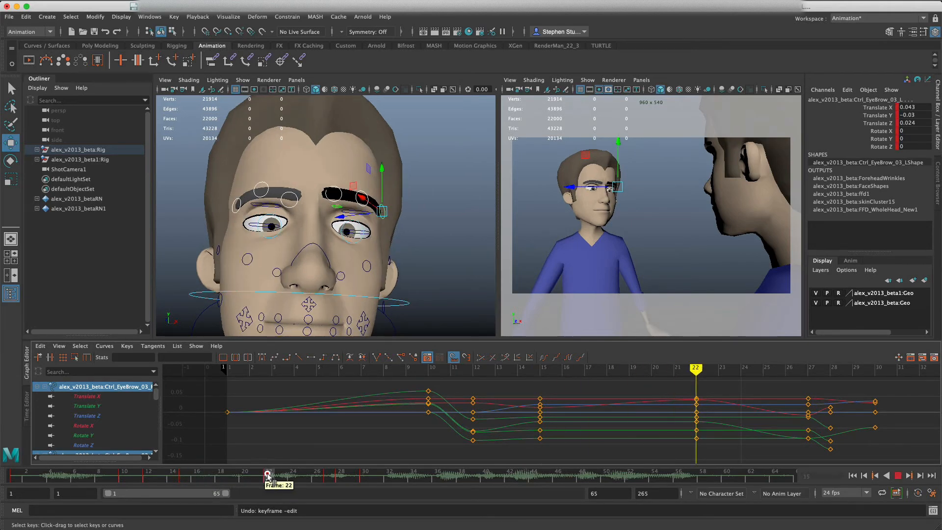
# - Key all controls of both eyebrows at frame 22
pyautogui.press('s')
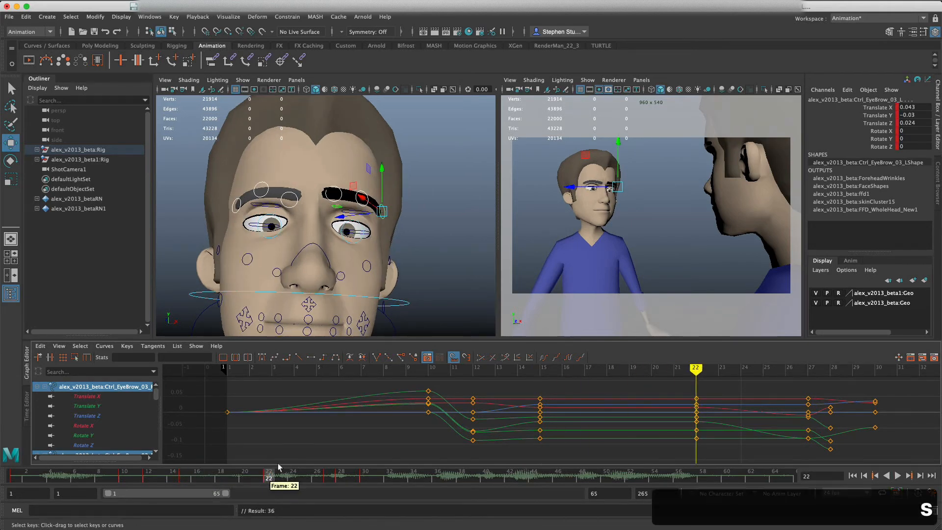
# - Lower the left eyebrow's three controls to about -0.102 in Translate Y at frame 28 and key them
pyautogui.moveTo(267, 473); pyautogui.dragTo(341, 475)
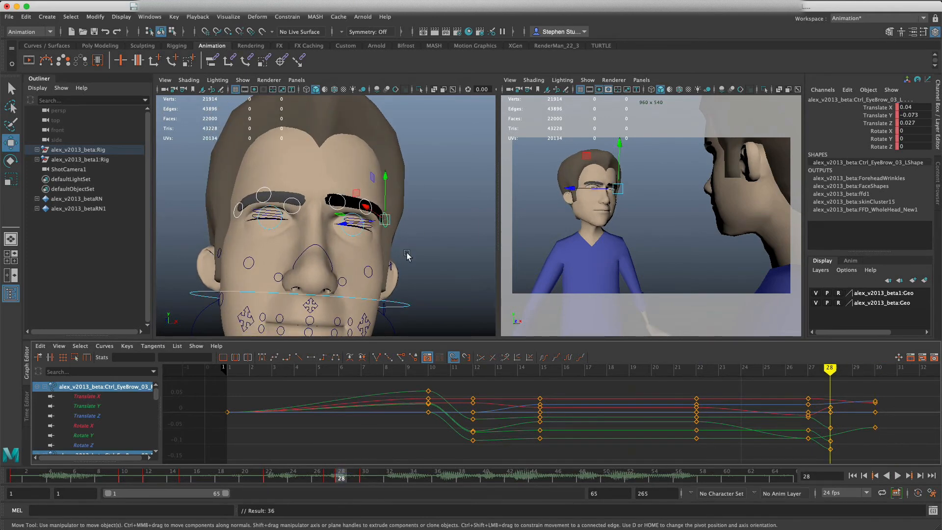
pyautogui.moveTo(386, 197); pyautogui.dragTo(386, 198)
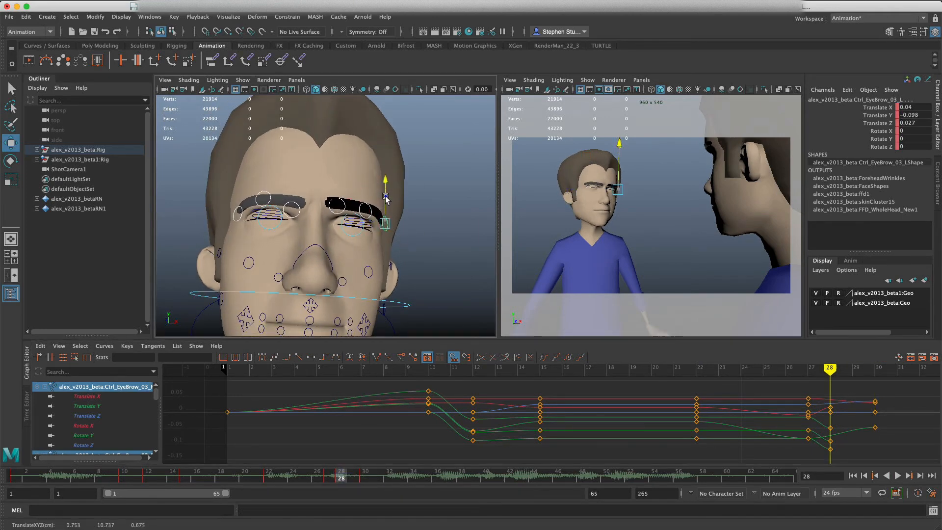
pyautogui.press('super+z')
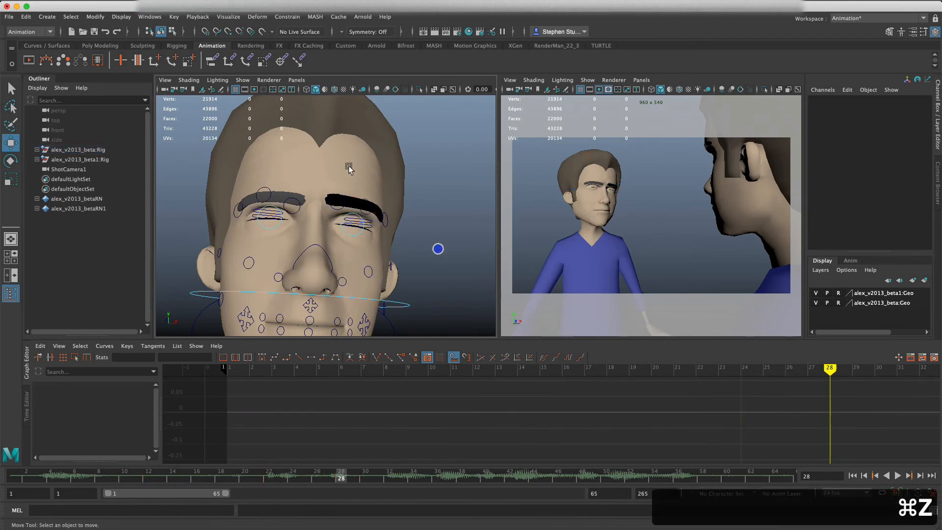
pyautogui.click(388, 213)
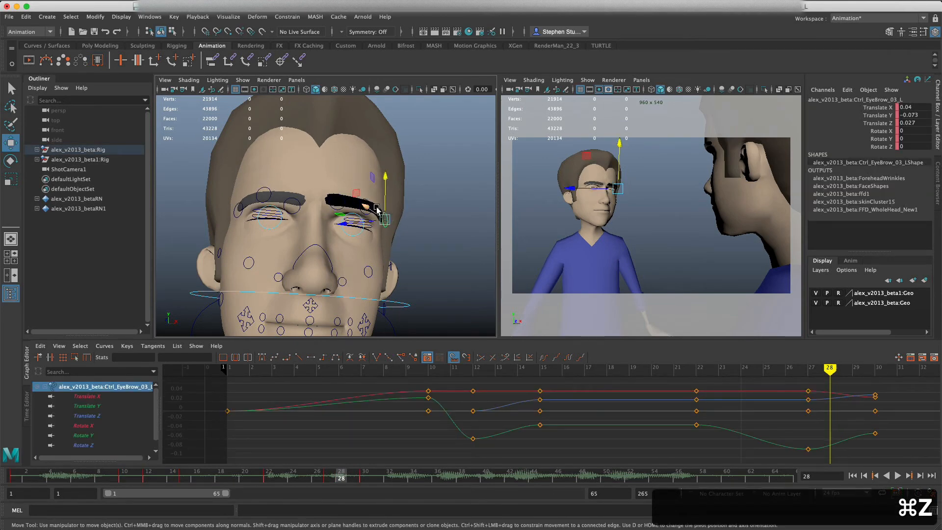
pyautogui.press('q')
pyautogui.keyDown('shift'); pyautogui.click(367, 214); pyautogui.keyUp('shift')
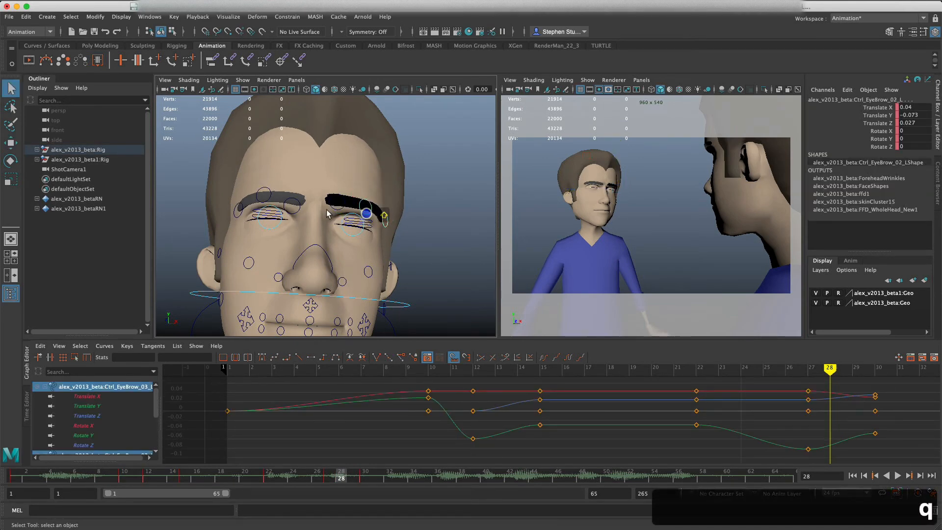
pyautogui.keyDown('shift'); pyautogui.click(337, 210); pyautogui.keyUp('shift')
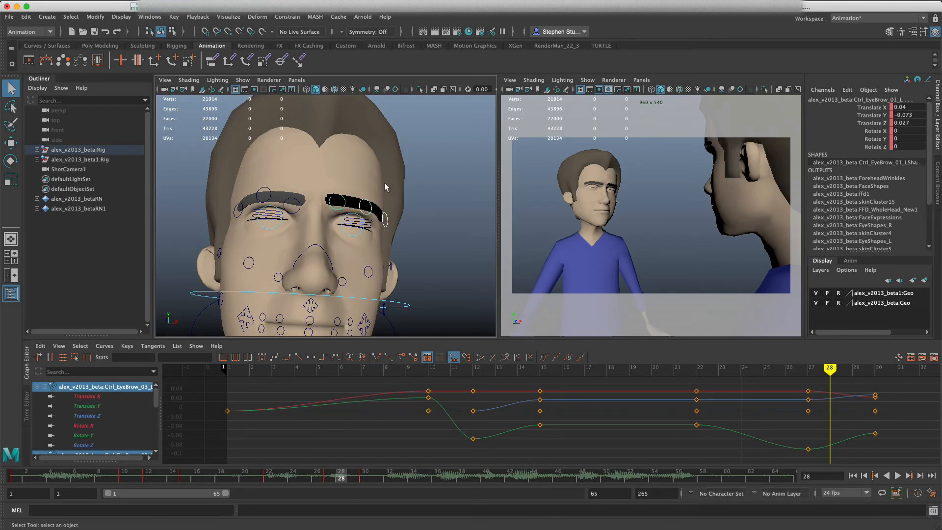
pyautogui.press('w')
pyautogui.moveTo(338, 180); pyautogui.dragTo(337, 183)
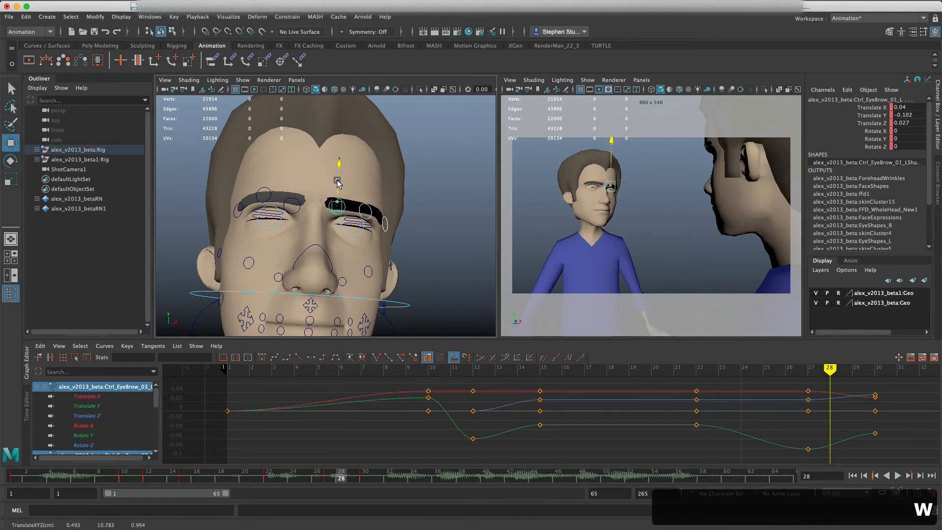
pyautogui.press('s')
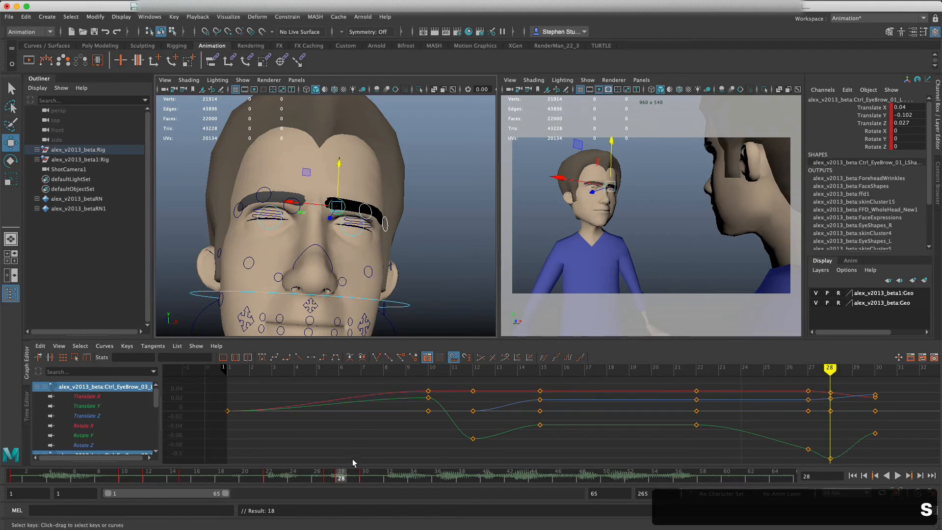
# - Raise the left eyebrow's Translate Y key at frame 27 to about -0.03 in the Graph Editor
pyautogui.click(309, 477)
pyautogui.moveTo(309, 477)
pyautogui.mouseDown()
pyautogui.moveTo(341, 476)
pyautogui.moveTo(328, 475)
pyautogui.mouseUp()
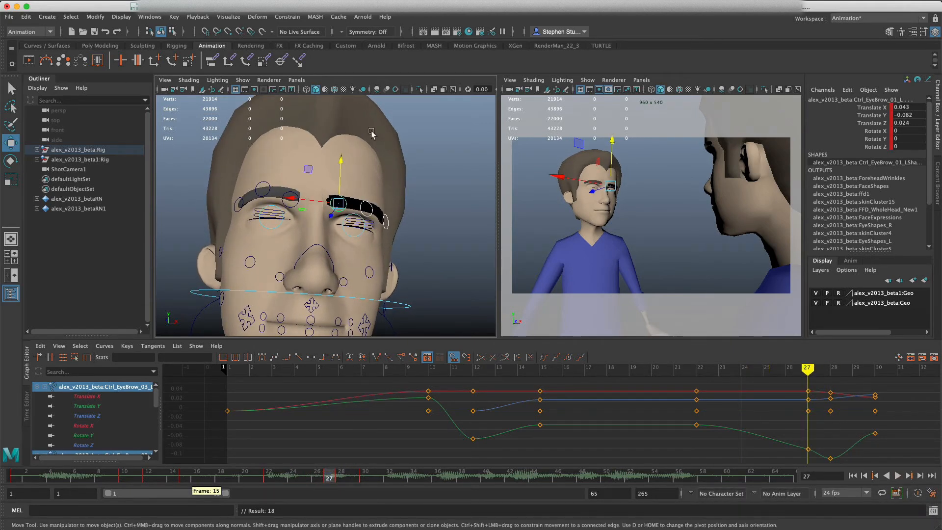
pyautogui.click(808, 449)
pyautogui.keyDown('shift'); pyautogui.moveTo(808, 452); pyautogui.dragTo(810, 426, button='middle'); pyautogui.keyUp('shift')
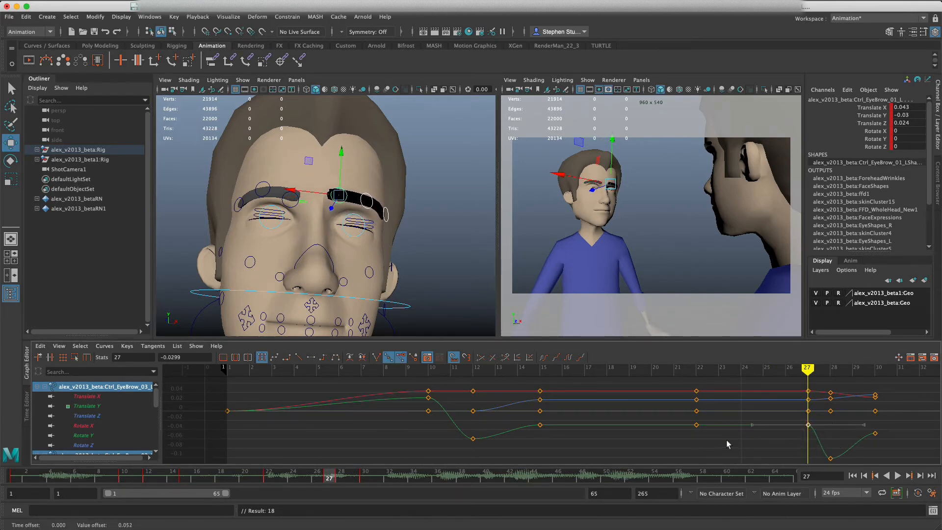
# - Isolate the inner right eyebrow control's Translate X curve and raise its frame 27 key to about 0.001
pyautogui.click(292, 204)
pyautogui.keyDown('shift'); pyautogui.click(257, 199); pyautogui.keyUp('shift')
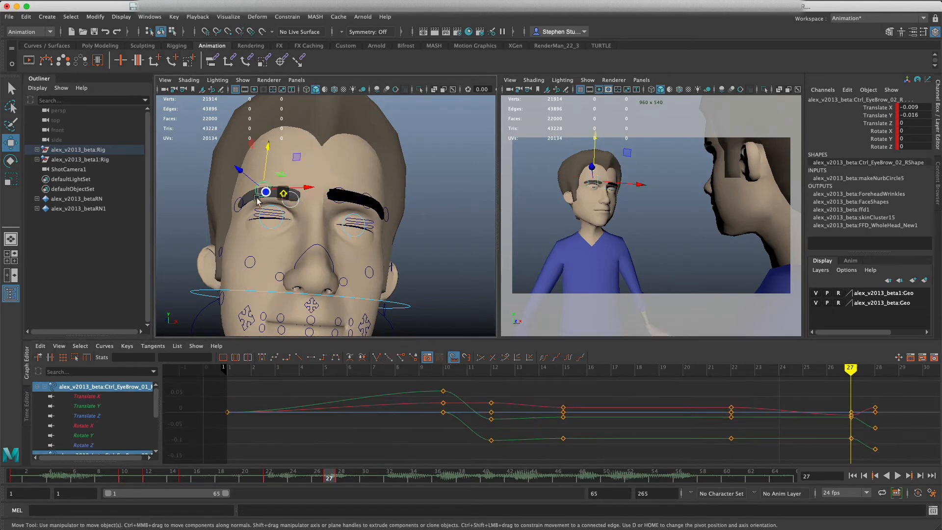
pyautogui.keyDown('shift'); pyautogui.click(242, 205); pyautogui.keyUp('shift')
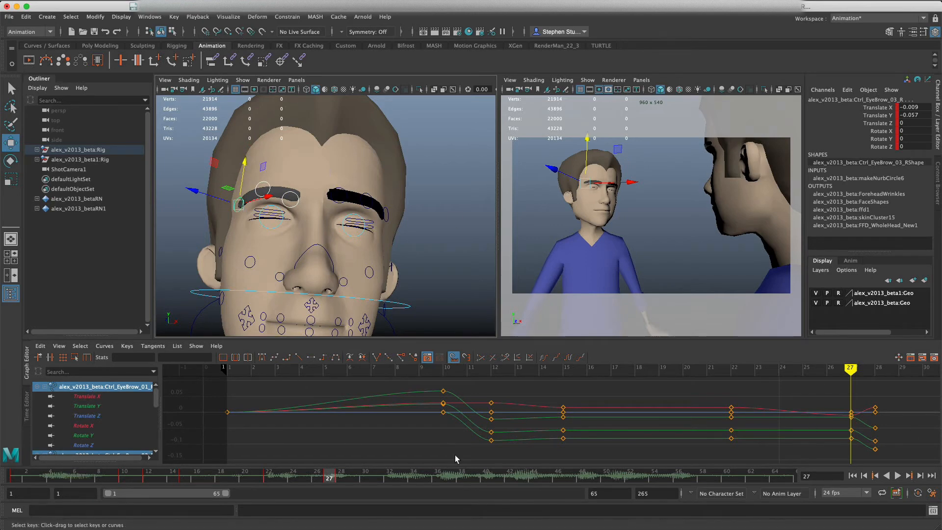
pyautogui.click(101, 426)
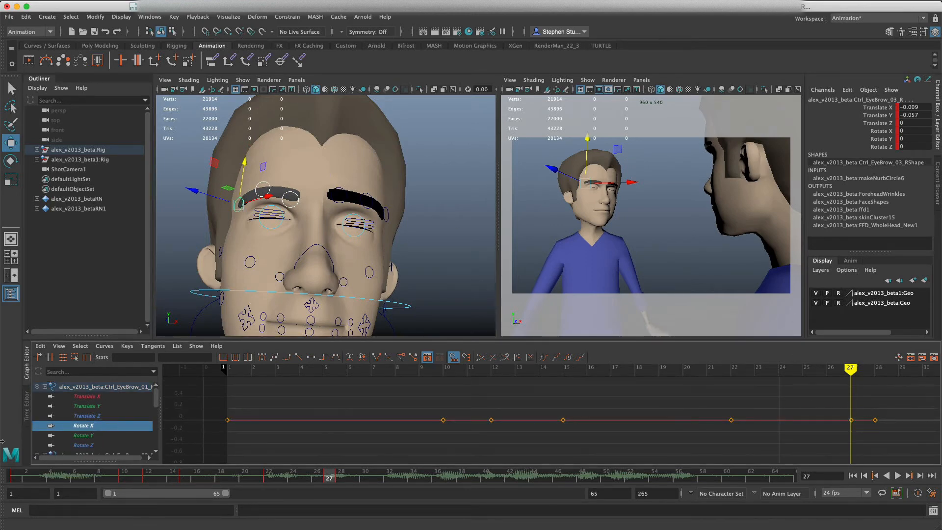
pyautogui.click(109, 397)
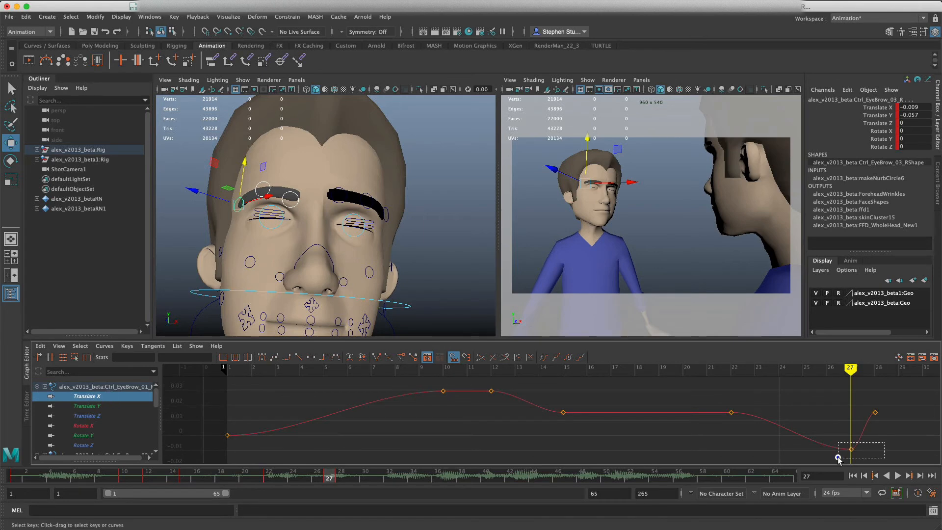
pyautogui.moveTo(837, 457); pyautogui.dragTo(851, 433)
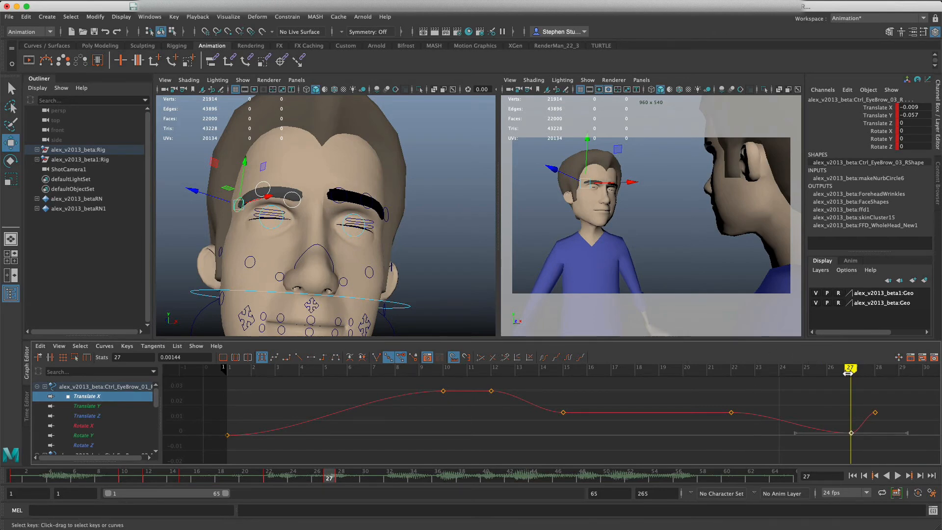
# - Check how both eyebrows move into the blink at frame 28, comparing the left and right controls' curves
pyautogui.moveTo(848, 373); pyautogui.dragTo(532, 411)
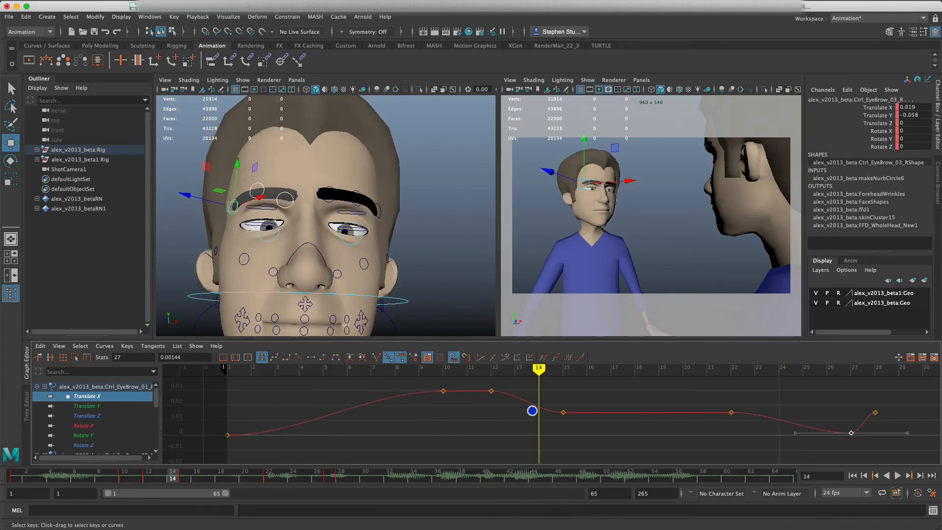
pyautogui.hotkey('alt', 'v')
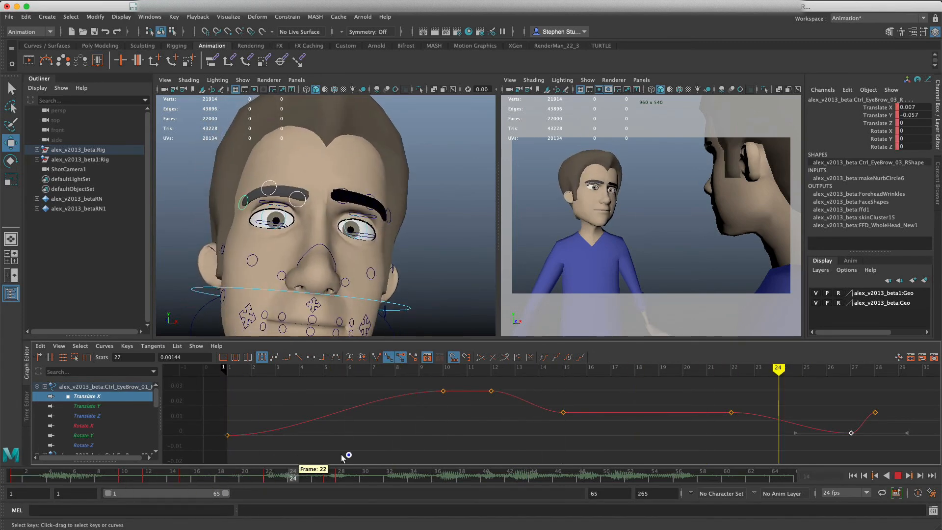
pyautogui.moveTo(476, 461); pyautogui.dragTo(338, 470)
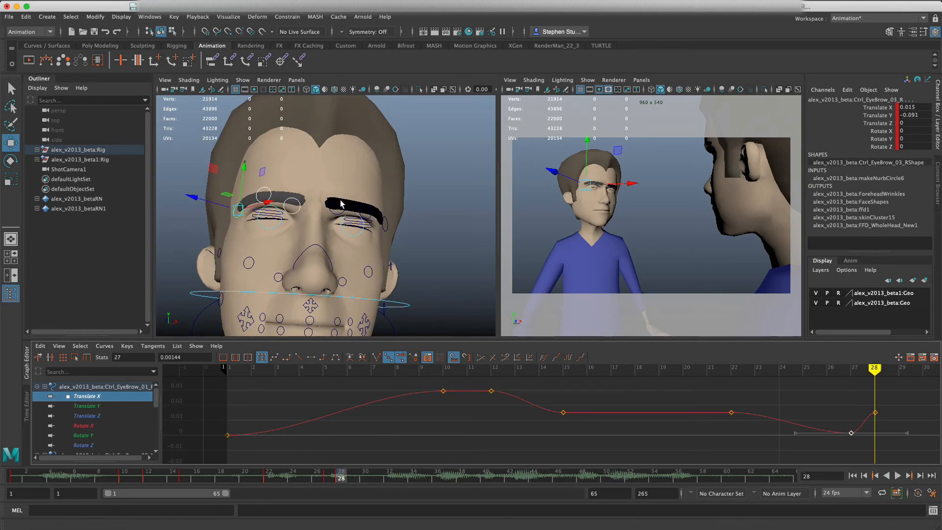
pyautogui.click(336, 215)
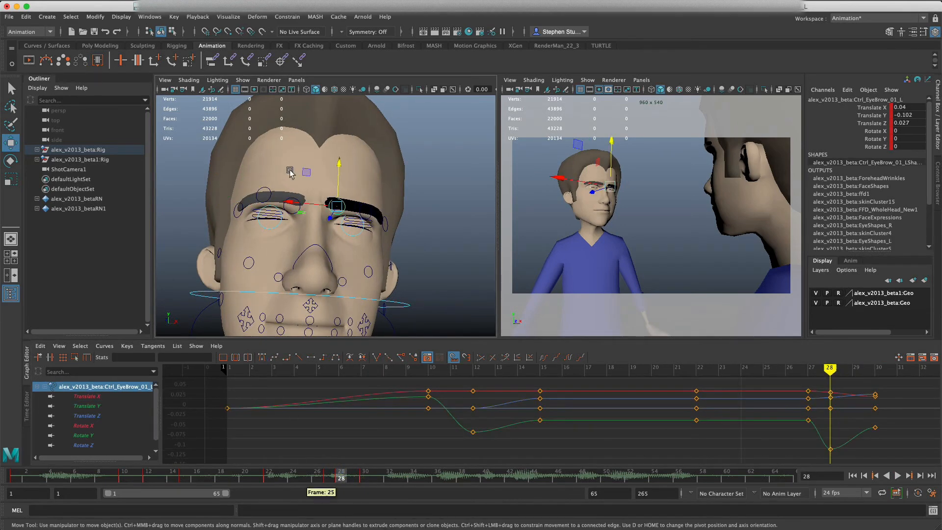
pyautogui.click(268, 194)
pyautogui.moveTo(342, 471)
pyautogui.mouseDown()
pyautogui.moveTo(361, 466)
pyautogui.moveTo(332, 480)
pyautogui.moveTo(345, 473)
pyautogui.mouseUp()
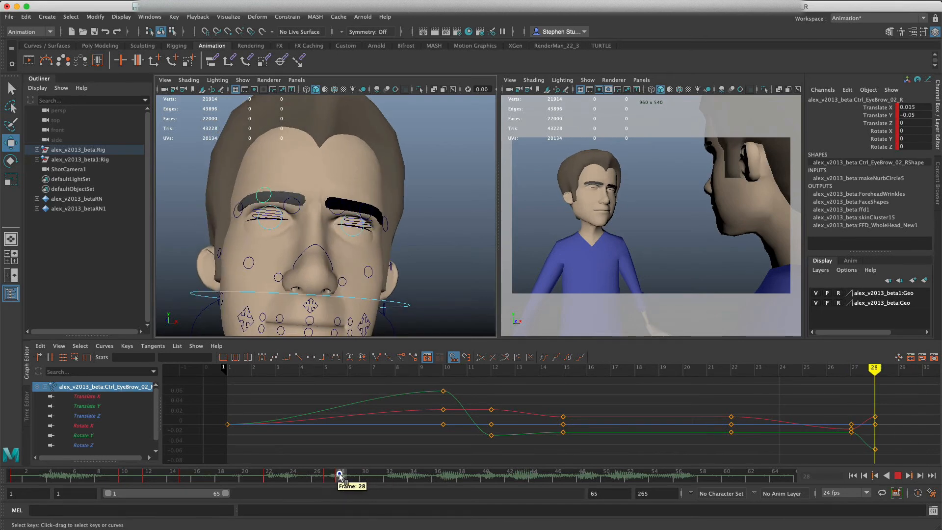
# - Copy the pose of the left eyebrow's three controls from frame 30 to frame 28 and key it
pyautogui.click(347, 208)
pyautogui.click(384, 222)
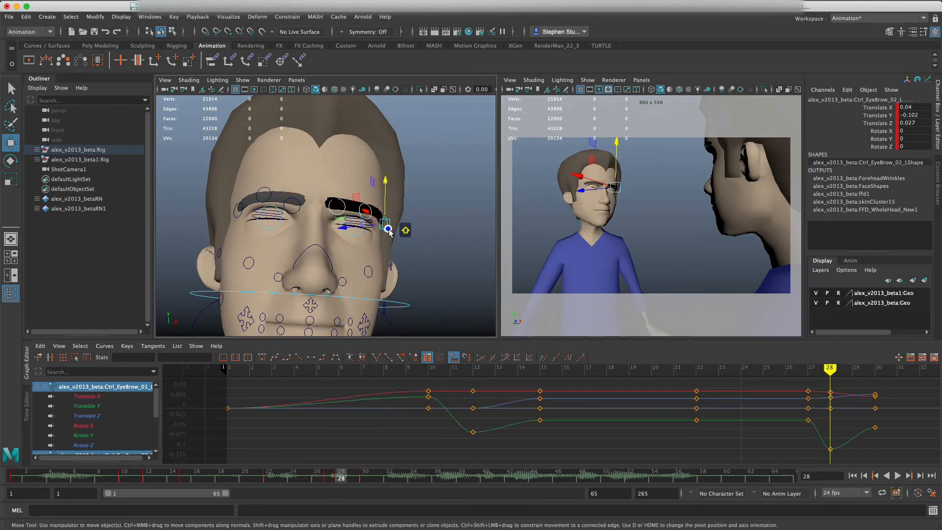
pyautogui.click(366, 475)
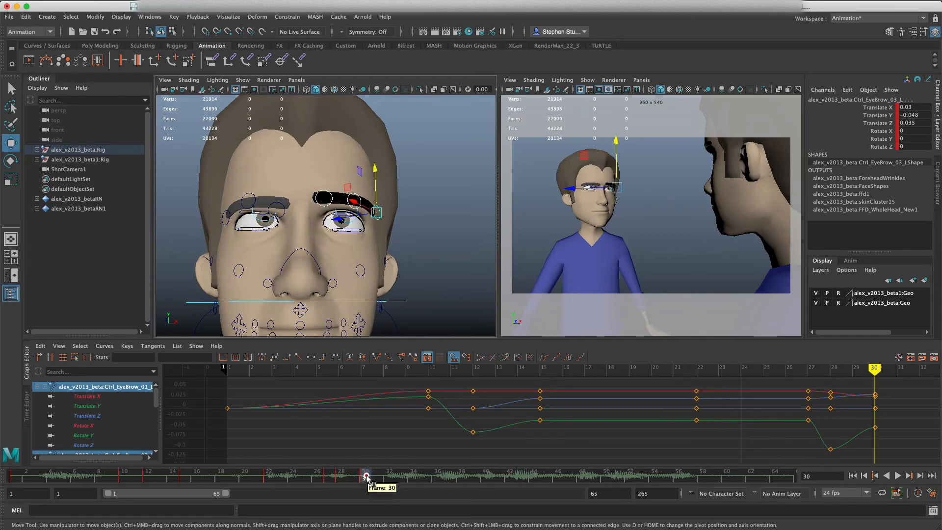
pyautogui.moveTo(366, 475); pyautogui.dragTo(340, 474, button='middle')
pyautogui.press('s')
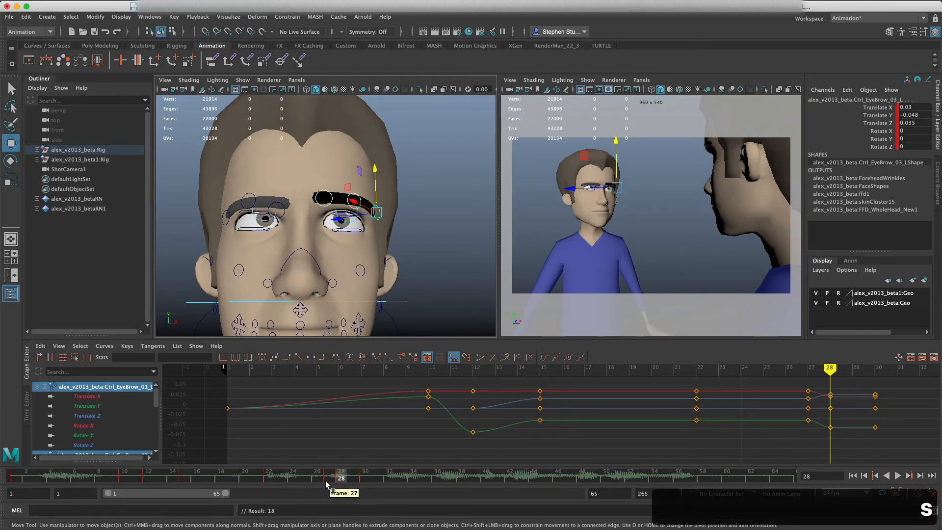
# - Shift the left eyebrow's controls inward and up at frame 30, with the outer one at about X 0.061, Y -0.037, Z 0.013, and key them
pyautogui.moveTo(306, 474); pyautogui.dragTo(366, 478)
pyautogui.moveTo(375, 189); pyautogui.dragTo(361, 208)
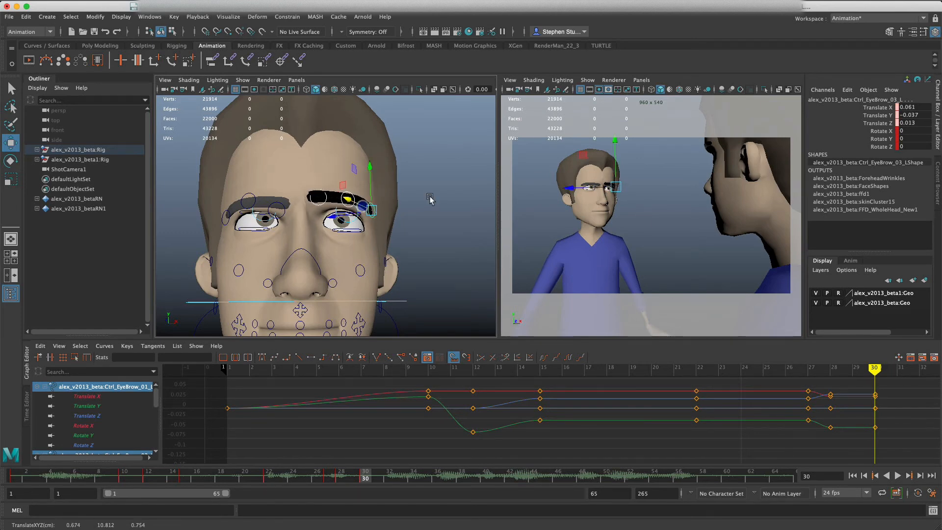
pyautogui.press('s')
# - Shift the right eyebrow's three controls inward and up at frame 30, with the outer one at about X 0.042, Y -0.061, and key them
pyautogui.click(282, 219)
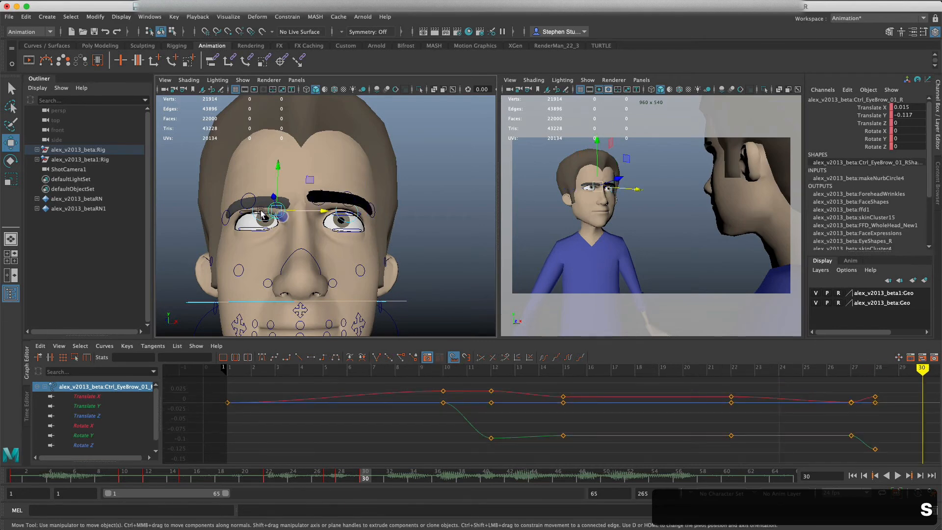
pyautogui.keyDown('shift'); pyautogui.click(229, 217); pyautogui.keyUp('shift')
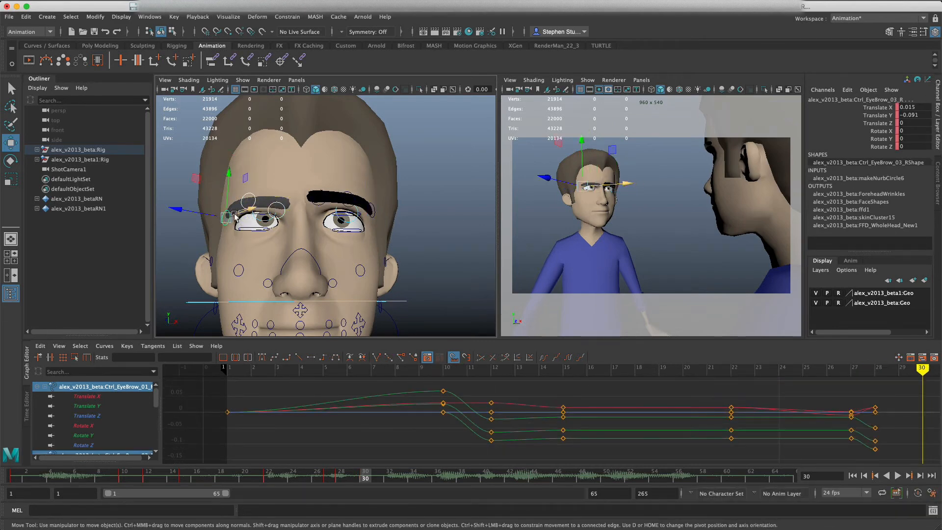
pyautogui.moveTo(230, 205); pyautogui.dragTo(242, 208)
pyautogui.press('s')
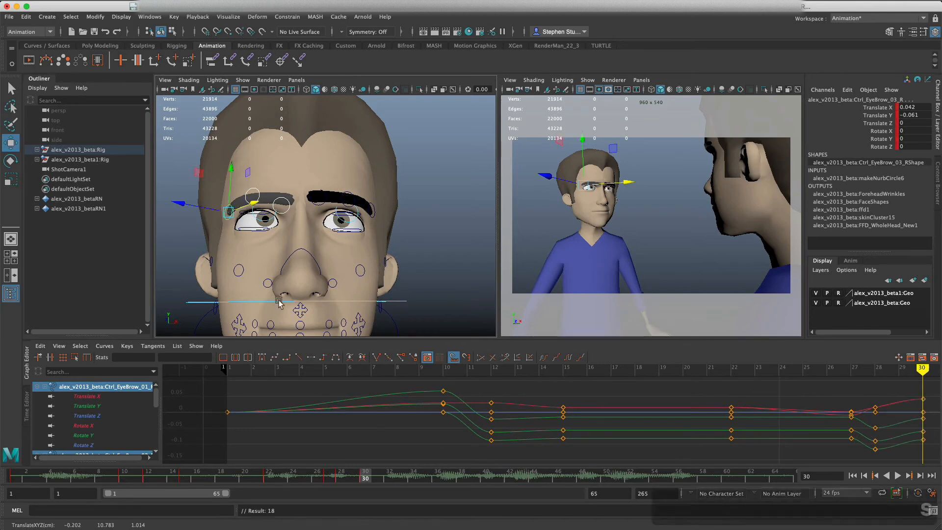
# - Play back and scrub the shot to review the revised eyebrow motion
pyautogui.click(293, 475)
pyautogui.moveTo(247, 479); pyautogui.dragTo(23, 472)
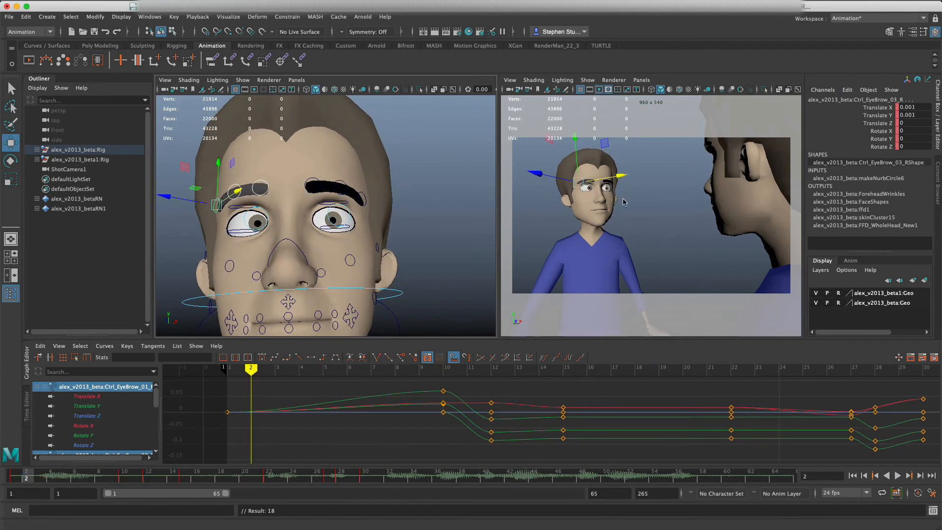
pyautogui.click(896, 475)
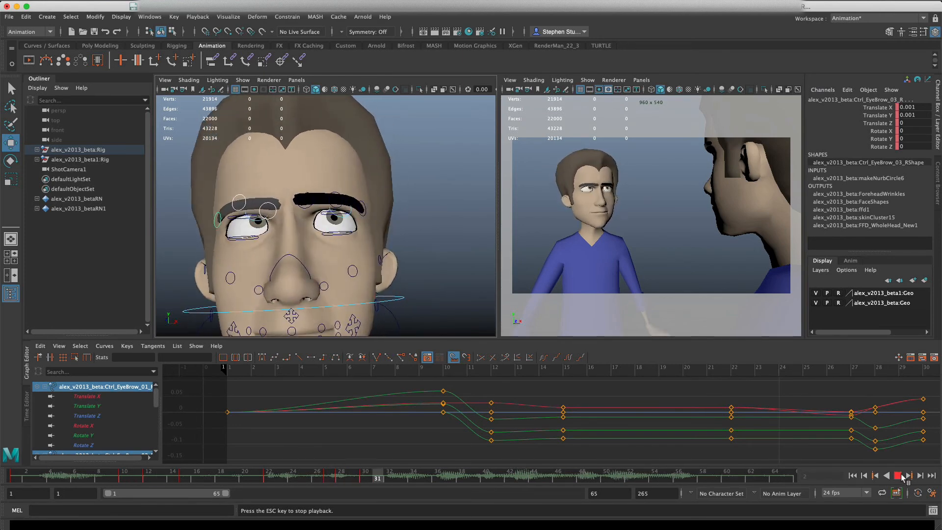
pyautogui.click(901, 475)
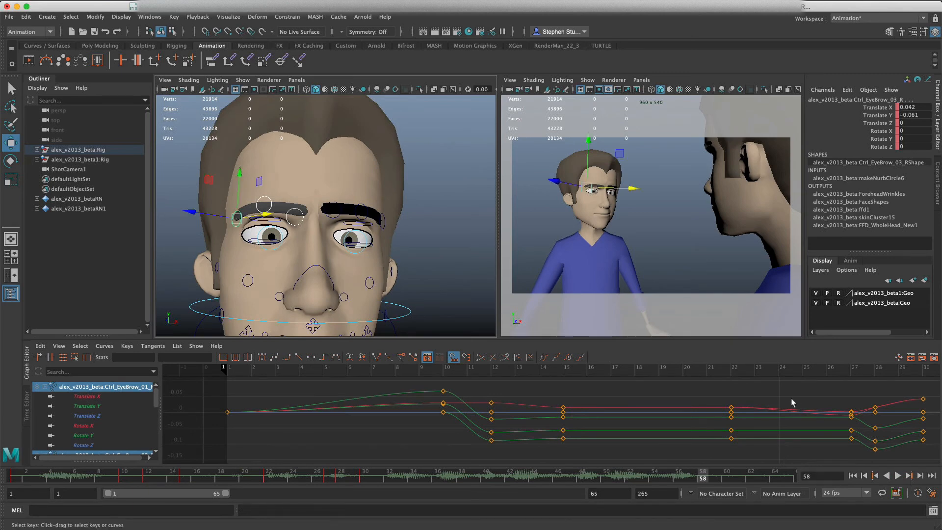
pyautogui.moveTo(314, 475); pyautogui.dragTo(813, 485)
# - Select the head control and review the head animation against its curves, playing the shot from frame 1
pyautogui.click(410, 302)
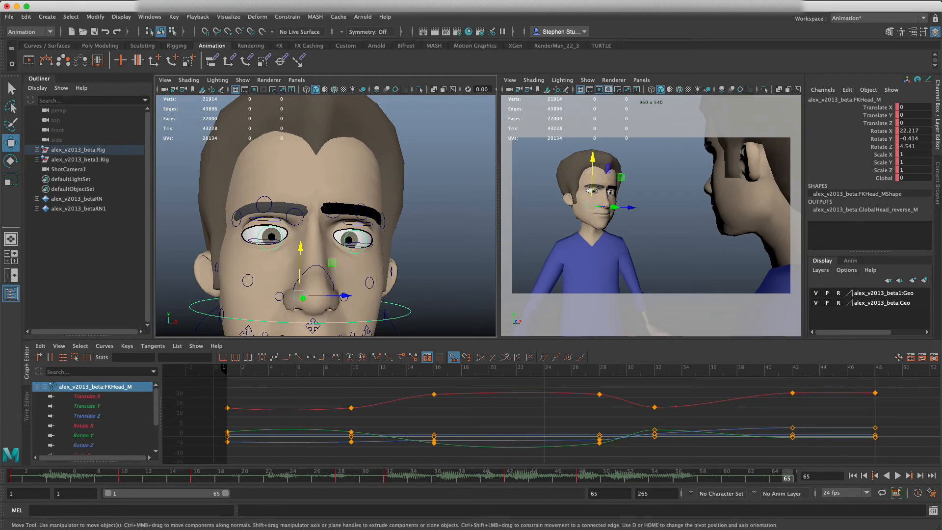
pyautogui.moveTo(61, 483); pyautogui.dragTo(326, 478)
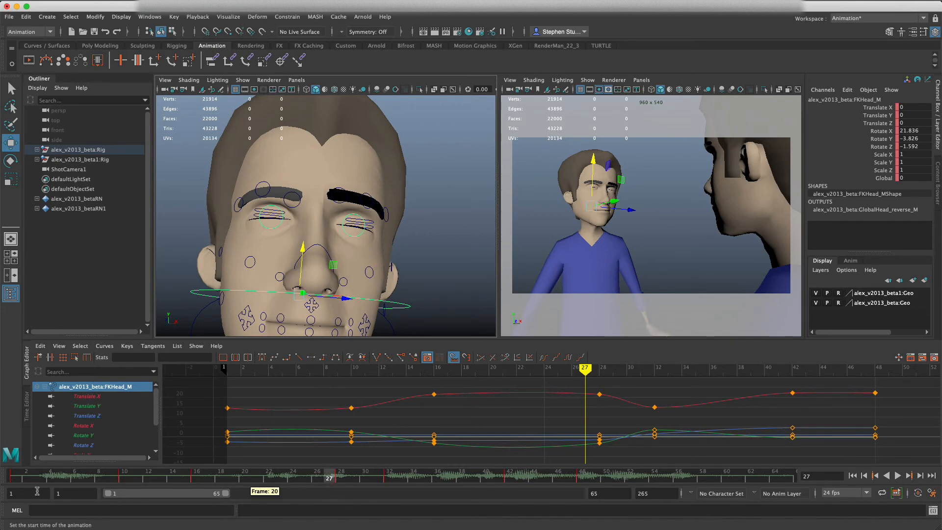
pyautogui.moveTo(55, 478); pyautogui.dragTo(9, 476)
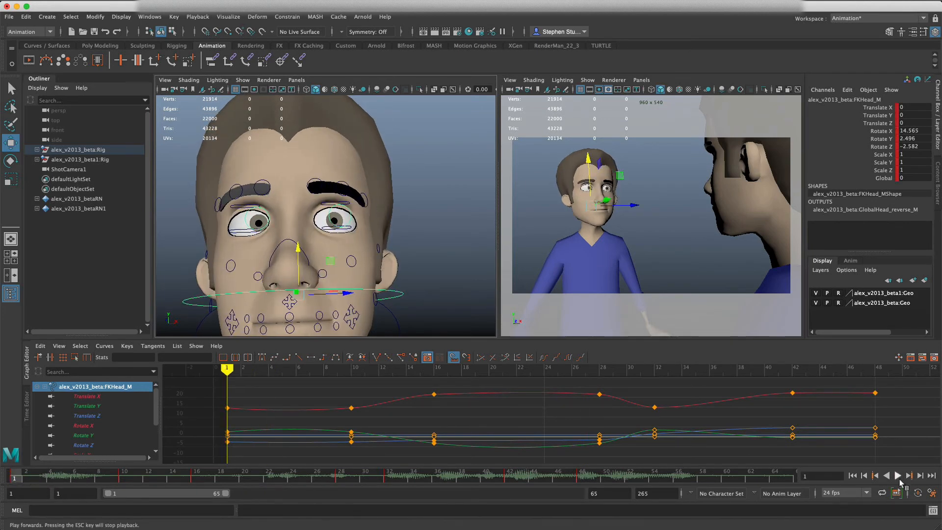
pyautogui.click(897, 476)
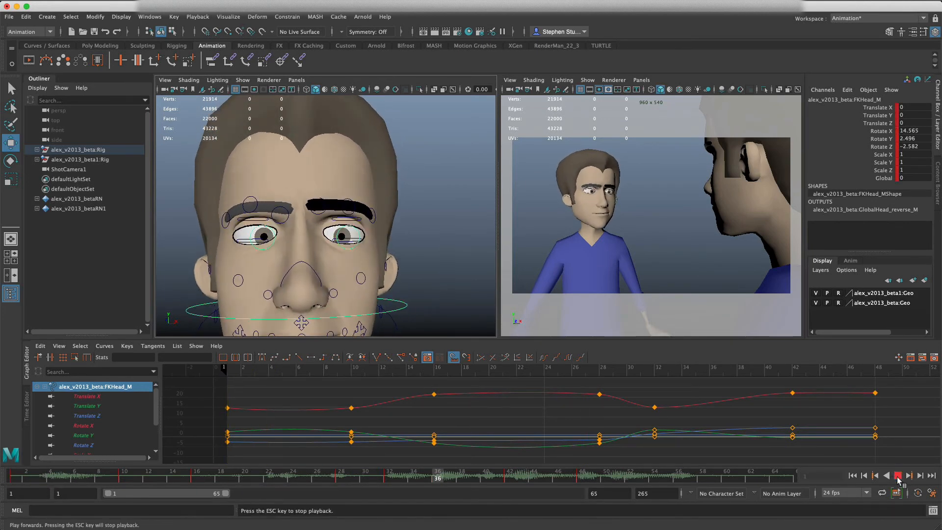
# - Play and scrub the shot with the head control selected, comparing the head poses with their curves
pyautogui.click(897, 476)
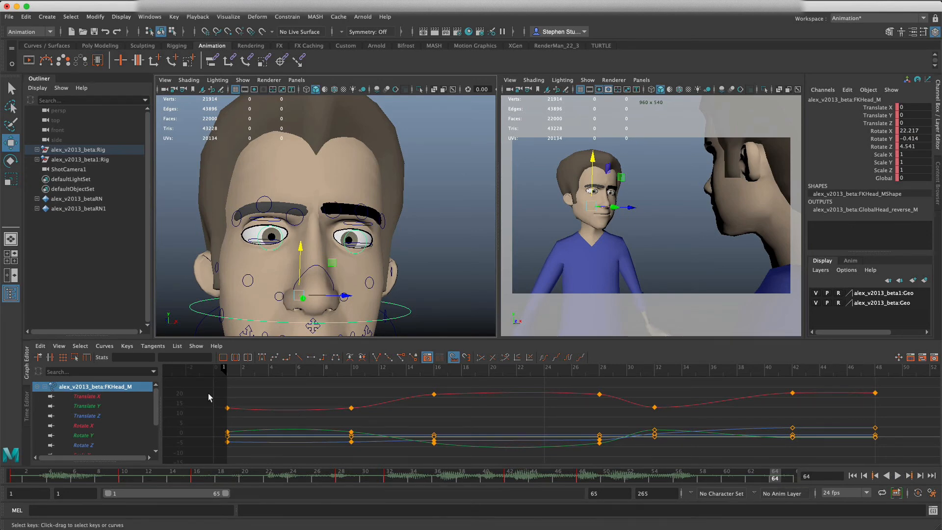
pyautogui.click(403, 309)
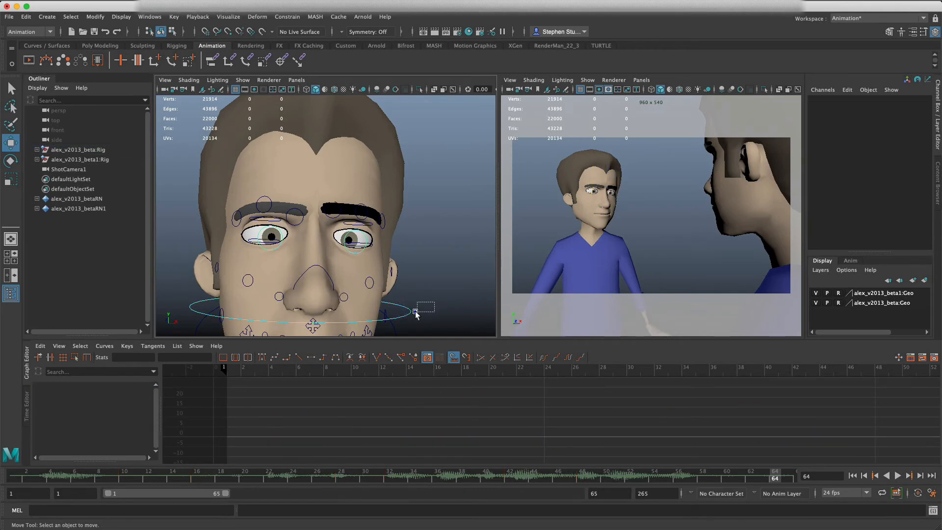
pyautogui.click(415, 312)
pyautogui.click(402, 474)
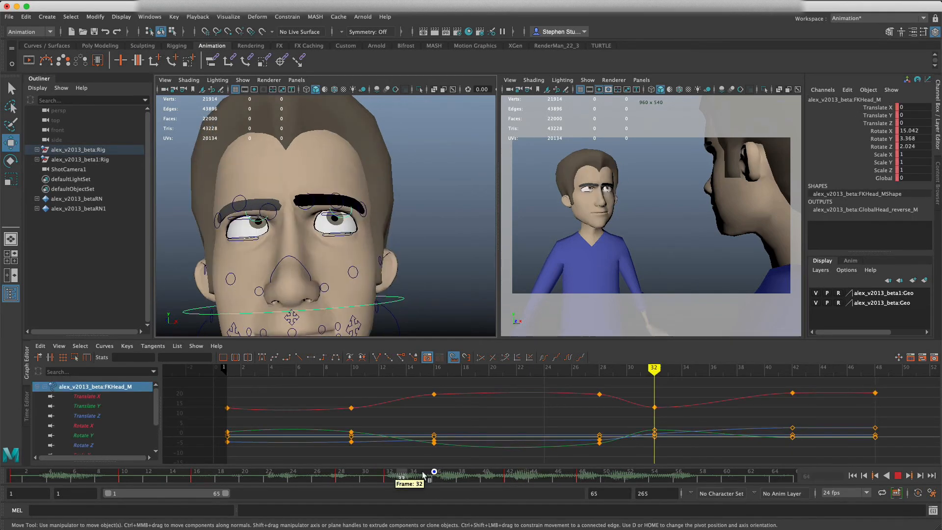
pyautogui.moveTo(422, 473); pyautogui.dragTo(22, 478)
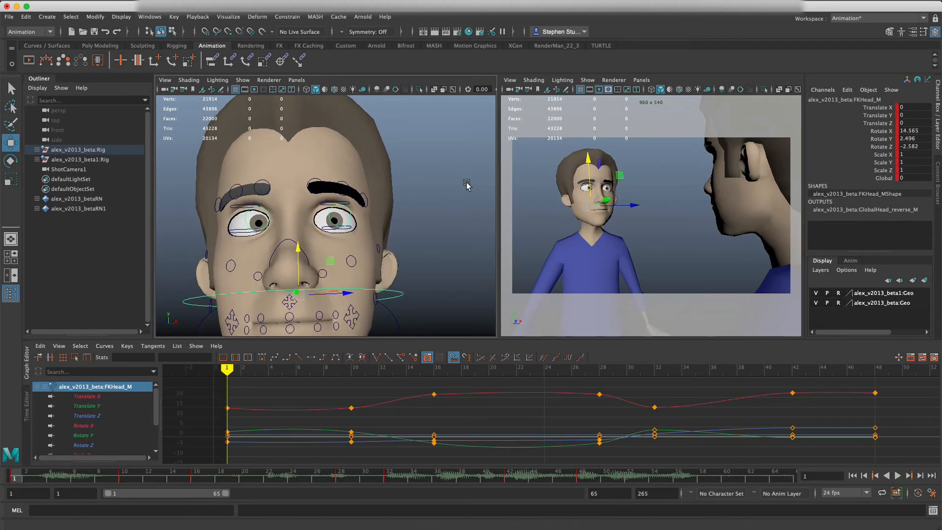
pyautogui.moveTo(707, 482); pyautogui.dragTo(579, 475)
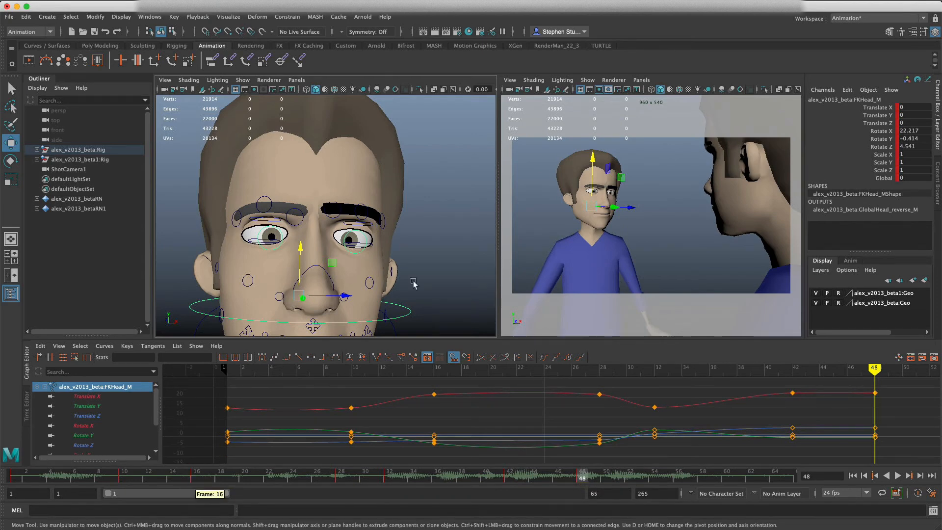
pyautogui.click(196, 476)
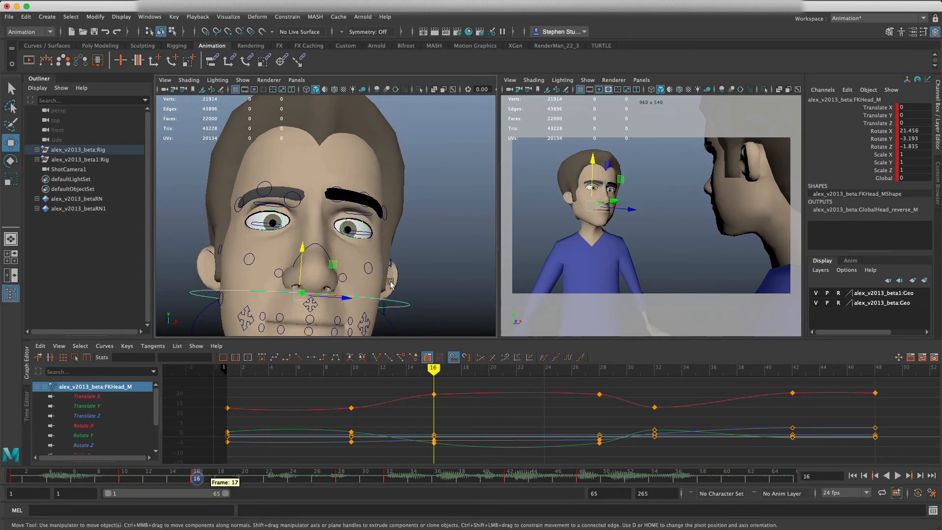
# - Select the character's neck control for rotation and key its neutral pose at frame 10
pyautogui.keyDown('alt'); pyautogui.moveTo(361, 292); pyautogui.dragTo(374, 293); pyautogui.keyUp('alt')
pyautogui.scroll(-5, 378, 287)
pyautogui.click(307, 293)
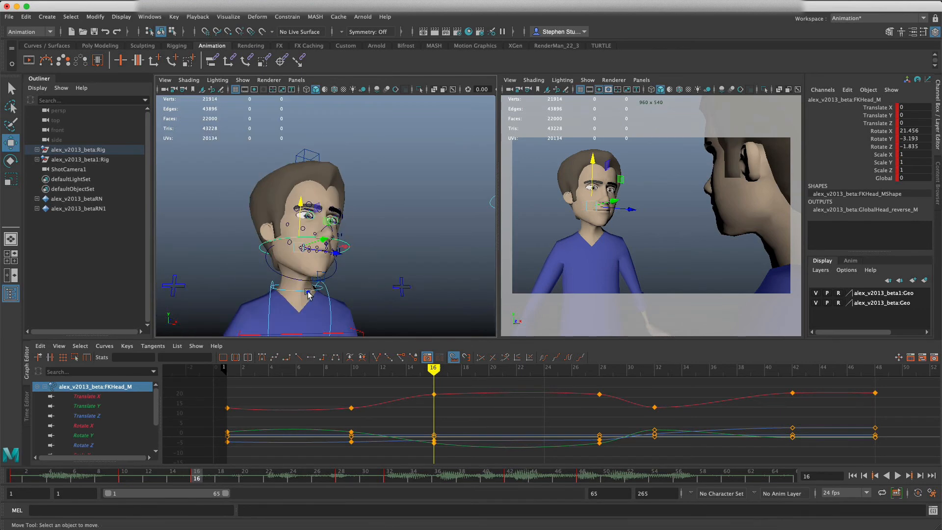
pyautogui.click(319, 288)
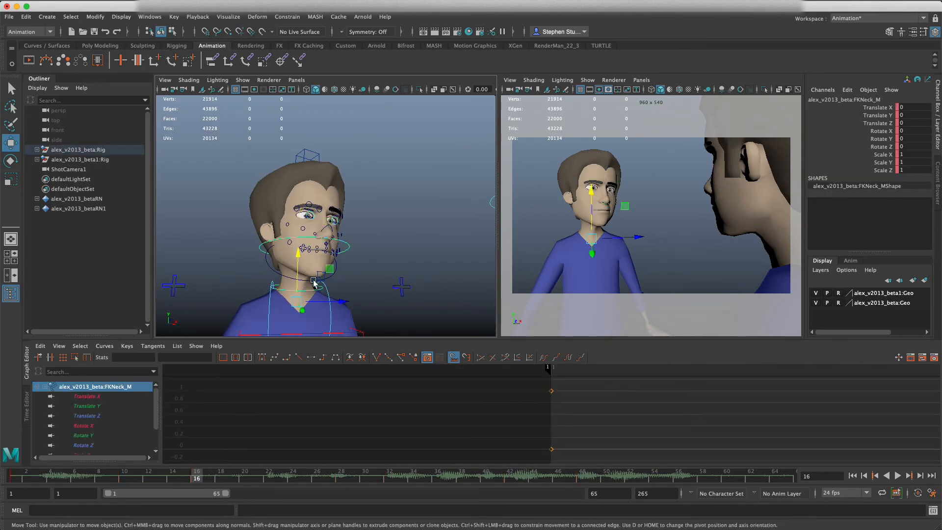
pyautogui.press('e')
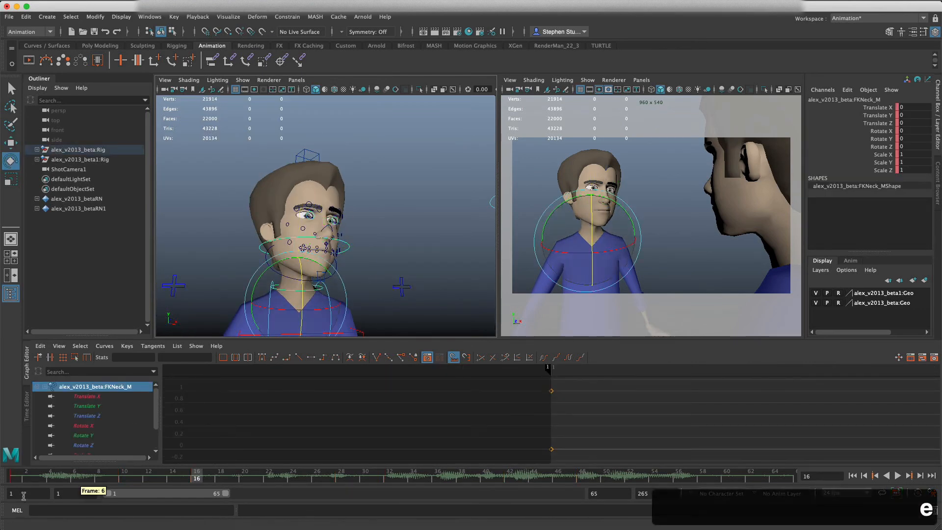
pyautogui.click(16, 476)
pyautogui.moveTo(16, 477); pyautogui.dragTo(125, 477)
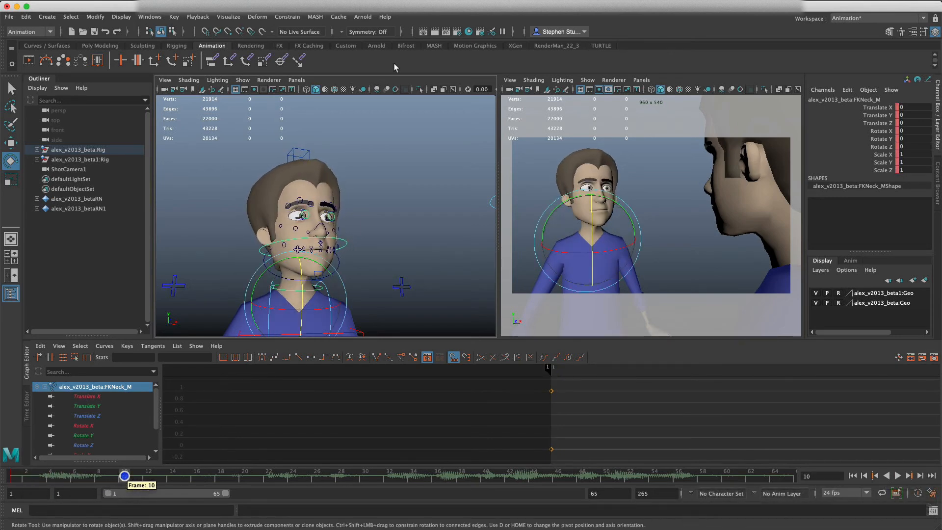
pyautogui.click(19, 473)
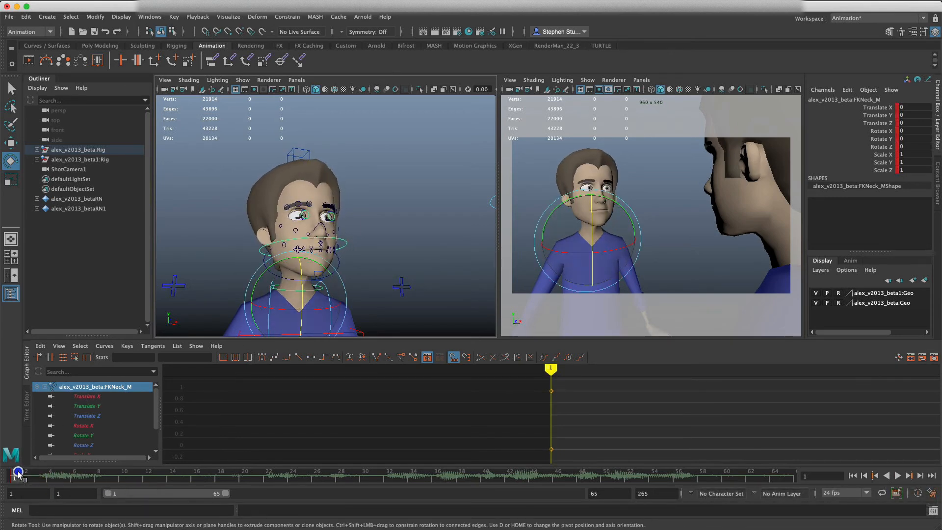
pyautogui.moveTo(18, 472); pyautogui.dragTo(260, 473)
pyautogui.press('e')
pyautogui.press('s')
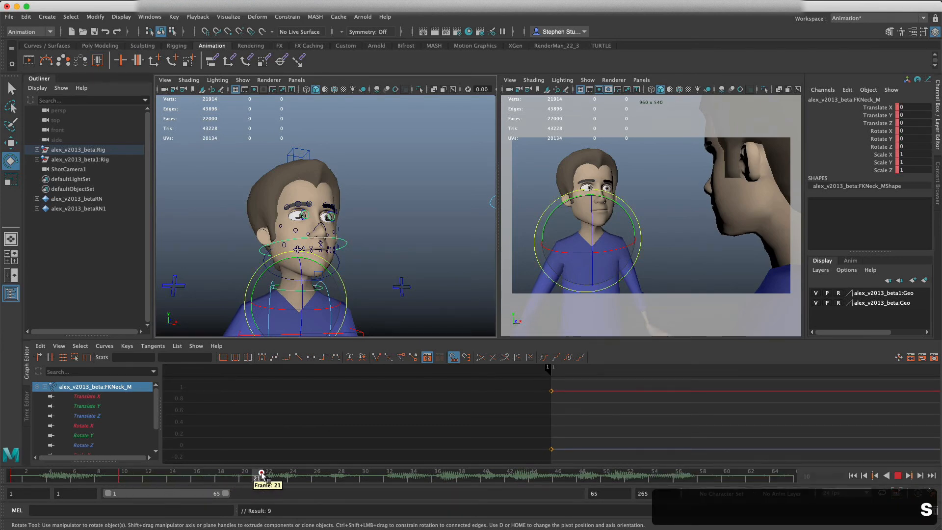
# - Rotate the neck control to Rotate Z -4.87 at frame 21, key it, and hold the same pose with a key at frame 31
pyautogui.click(303, 287)
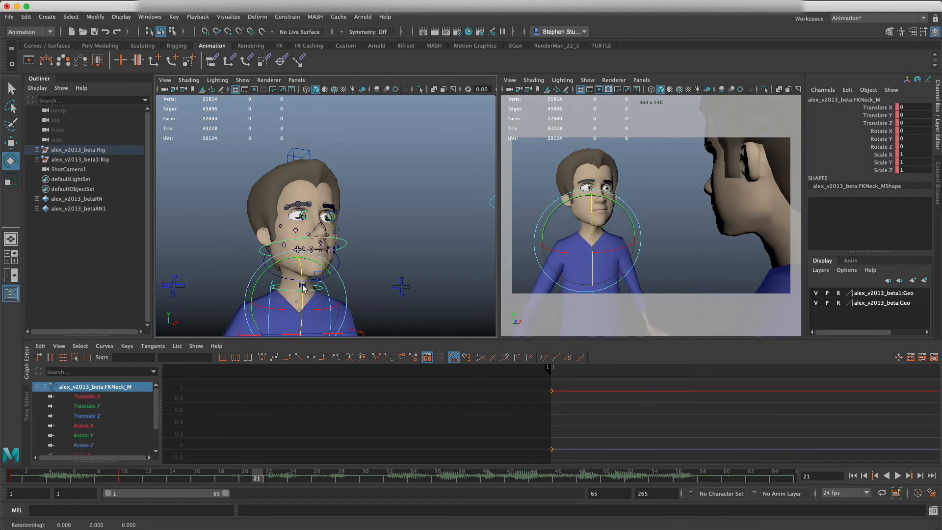
pyautogui.moveTo(302, 286); pyautogui.dragTo(304, 281)
pyautogui.press('s')
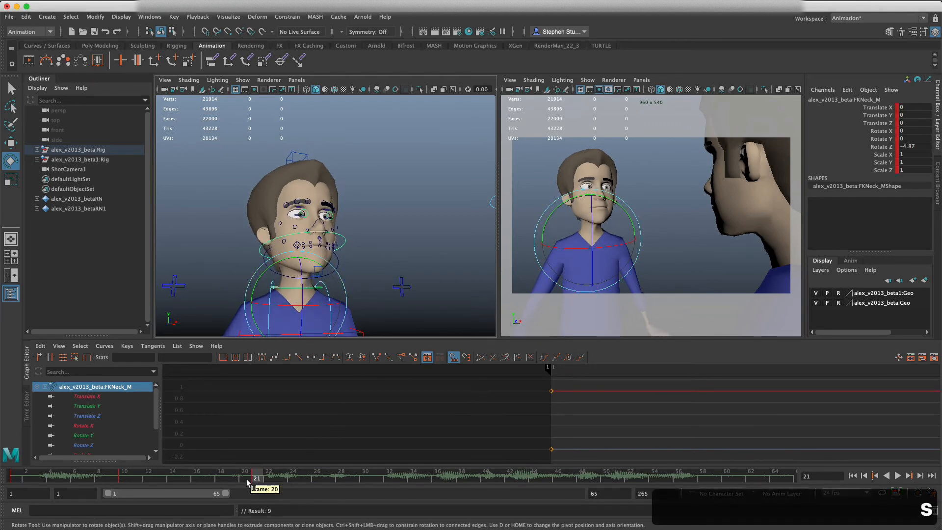
pyautogui.moveTo(280, 478)
pyautogui.mouseDown()
pyautogui.moveTo(337, 480)
pyautogui.moveTo(260, 479)
pyautogui.moveTo(430, 476)
pyautogui.mouseUp()
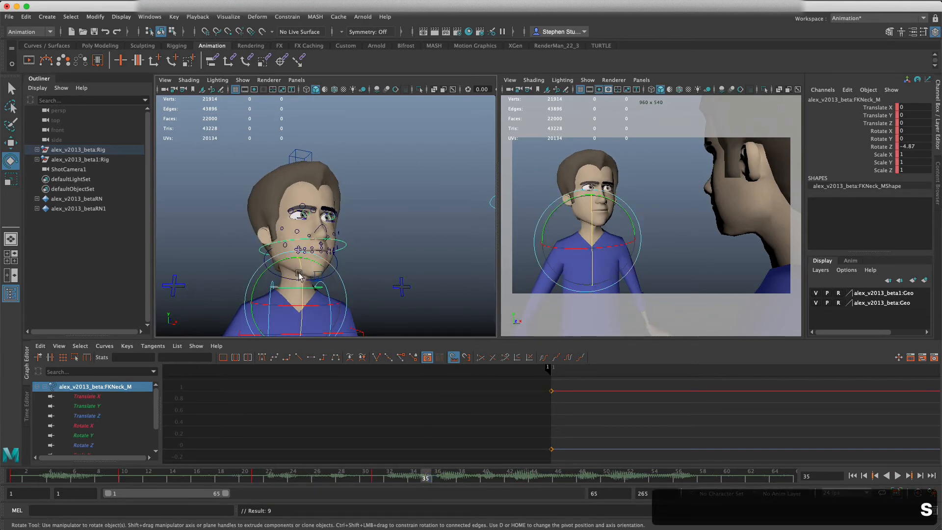
# - Rotate the neck partway back toward neutral and key it at frame 35, then key the -4.87 Rotate Z pose at frame 14
pyautogui.moveTo(300, 276); pyautogui.dragTo(299, 273)
pyautogui.press('s')
pyautogui.moveTo(430, 481); pyautogui.dragTo(172, 474)
pyautogui.press('s')
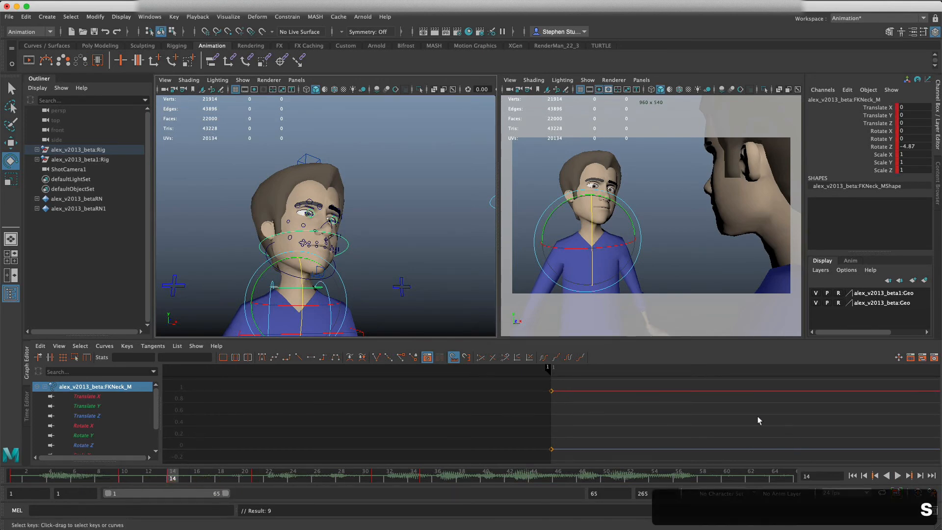
# - Frame the neck's curves in the Graph Editor and cut the redundant keys at frame 21
pyautogui.click(616, 410)
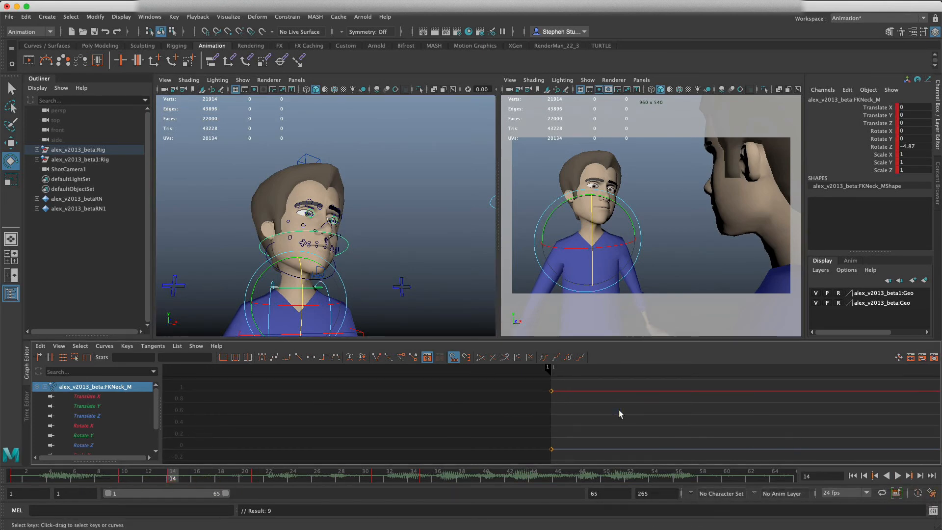
pyautogui.press('f')
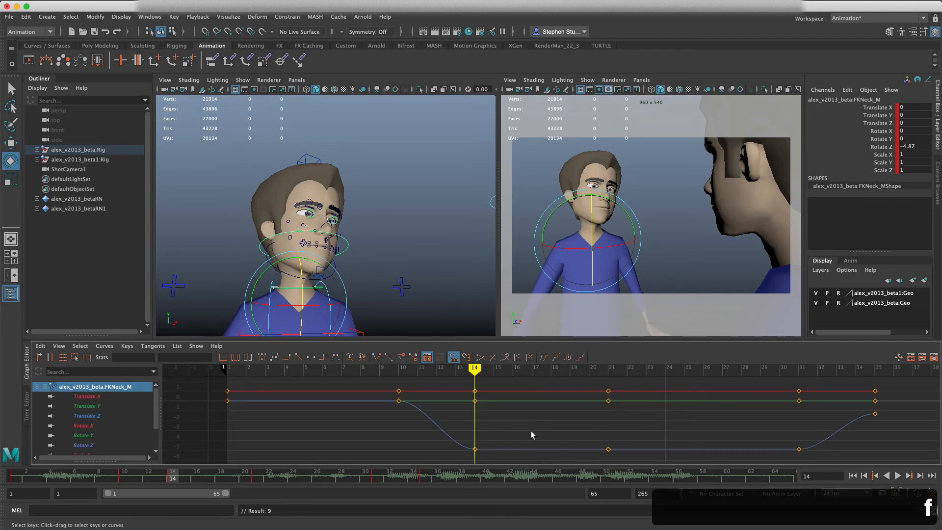
pyautogui.click(463, 451)
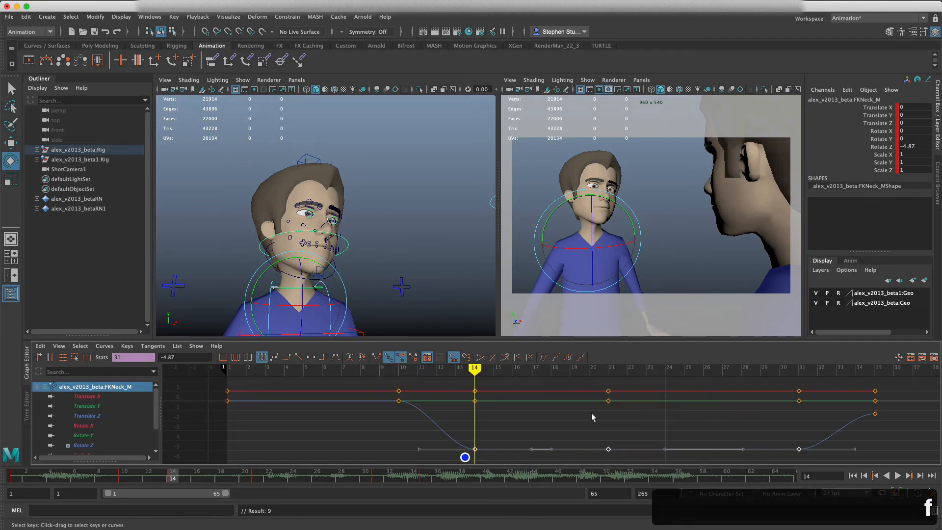
pyautogui.moveTo(614, 443); pyautogui.dragTo(614, 450)
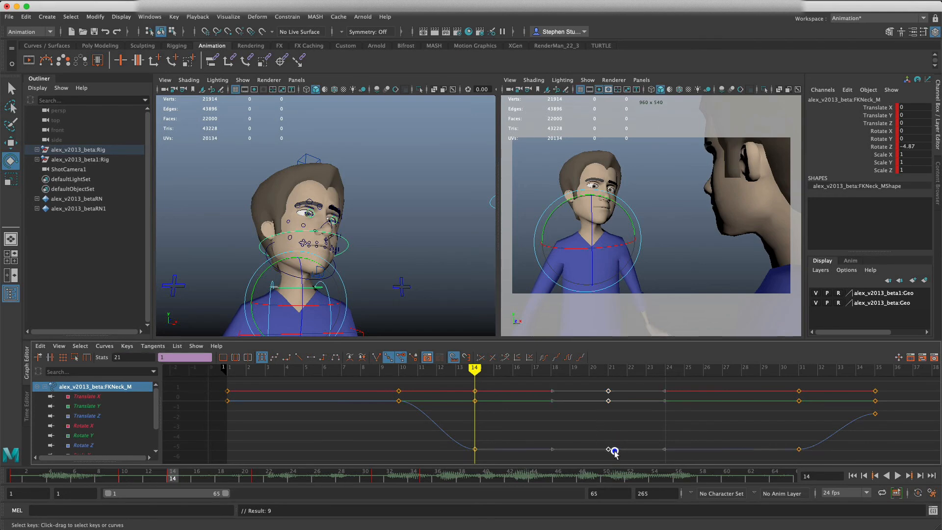
pyautogui.press('\\')
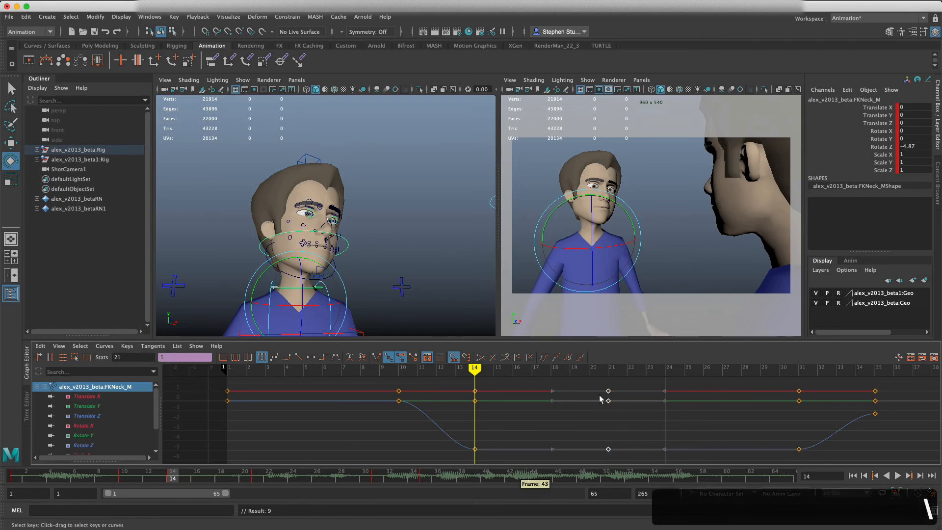
pyautogui.click(647, 378)
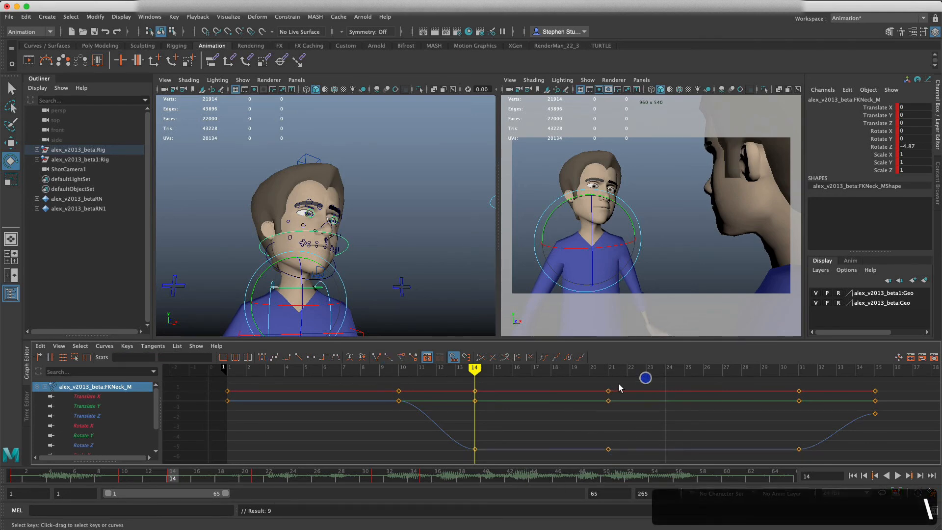
pyautogui.moveTo(620, 386); pyautogui.dragTo(591, 442)
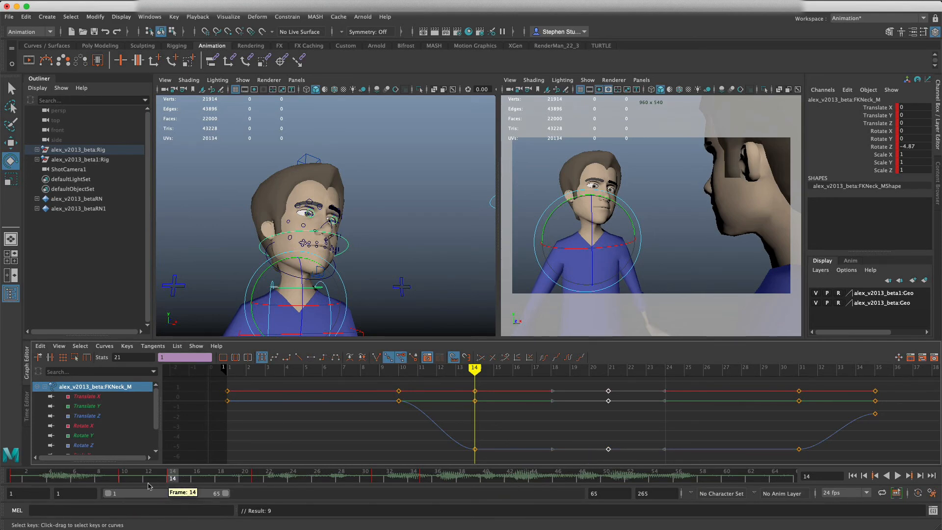
pyautogui.click(123, 478)
pyautogui.click(176, 478)
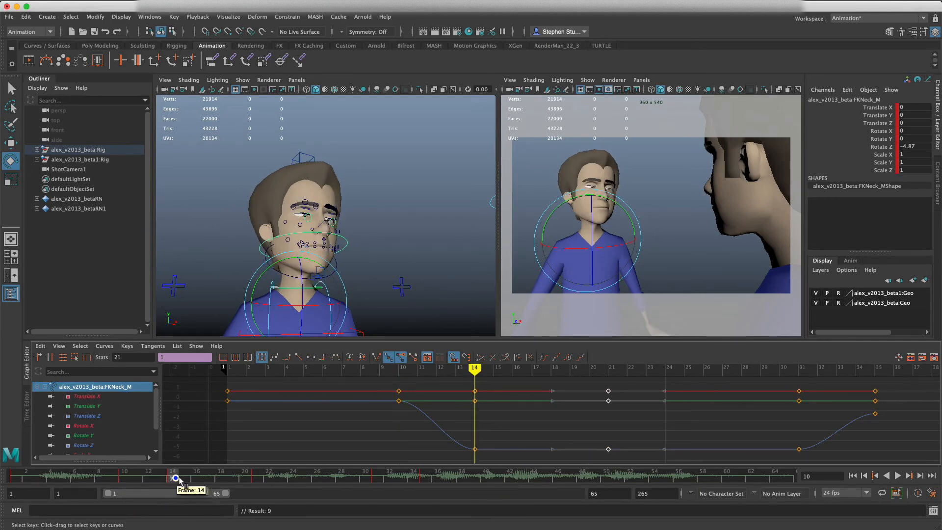
pyautogui.click(256, 478)
pyautogui.rightClick(260, 479)
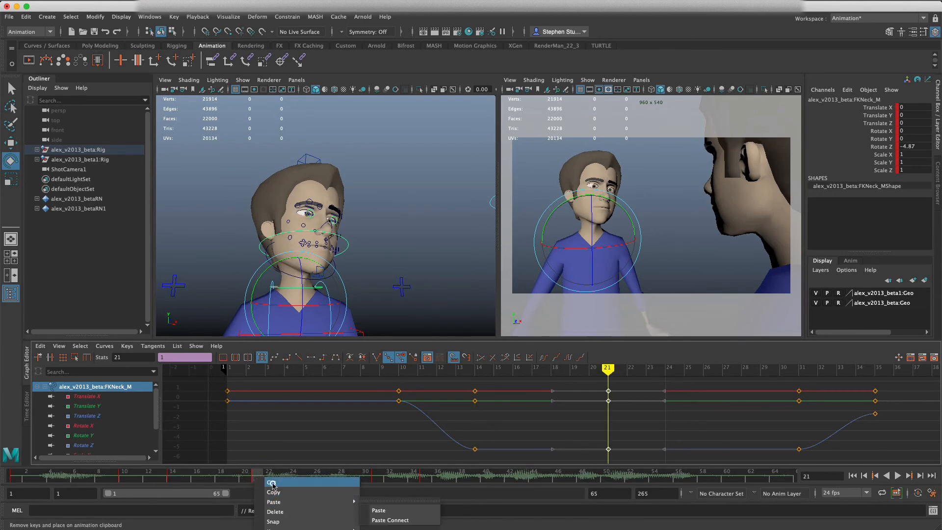
pyautogui.click(272, 483)
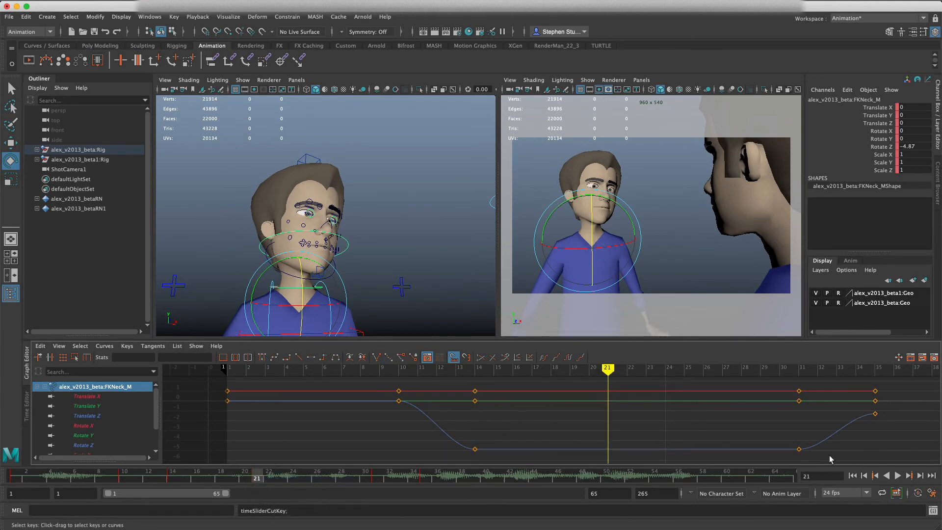
# - Bend the tangents of the neck's Rotate Z curve slightly downward between frames 14 and 31 to make a moving hold
pyautogui.moveTo(438, 438); pyautogui.dragTo(438, 435)
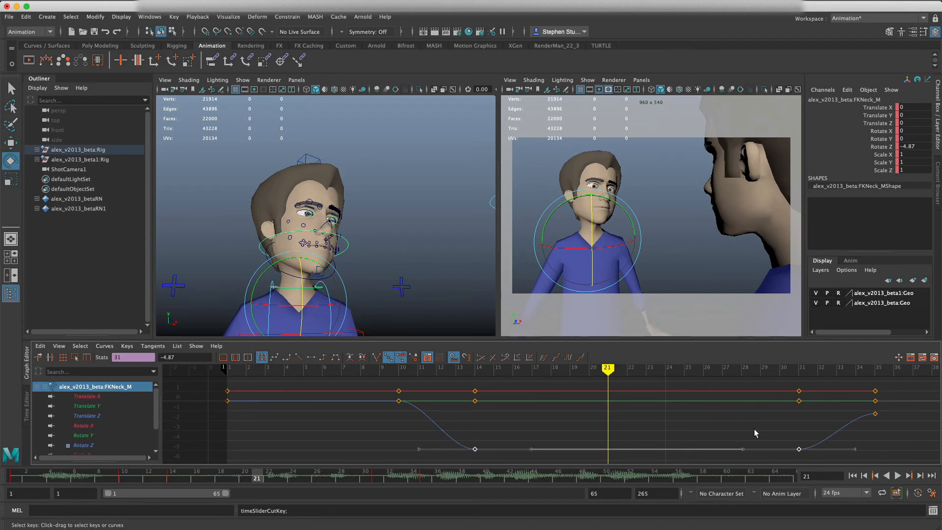
pyautogui.moveTo(476, 468); pyautogui.dragTo(496, 455)
pyautogui.moveTo(623, 451); pyautogui.dragTo(623, 454, button='middle')
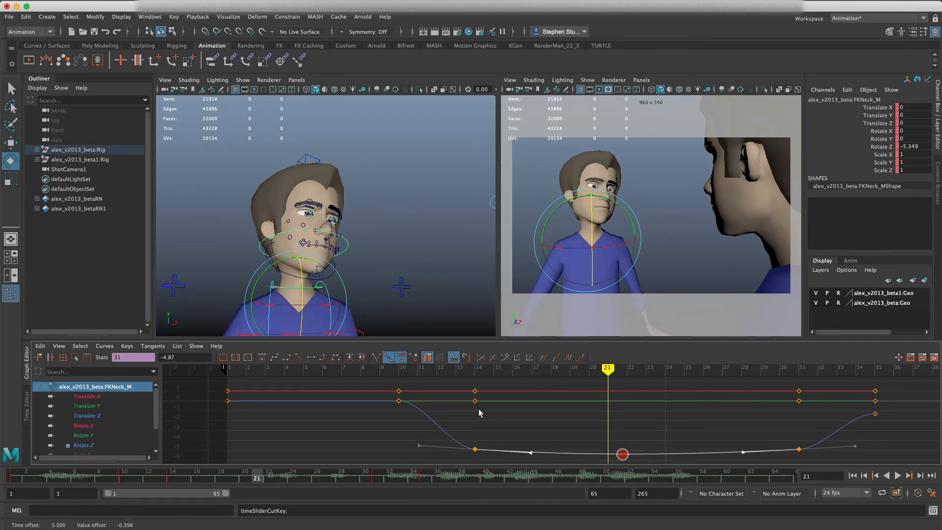
# - Bow the neck's Rotate Z curve slightly upward between frames 1 and 10, and play back the shot
pyautogui.moveTo(56, 475); pyautogui.dragTo(125, 476)
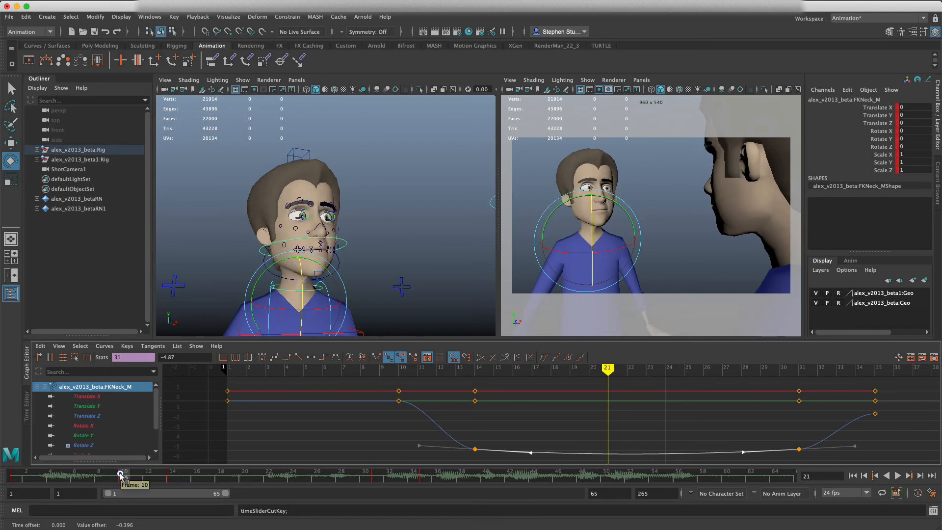
pyautogui.click(107, 444)
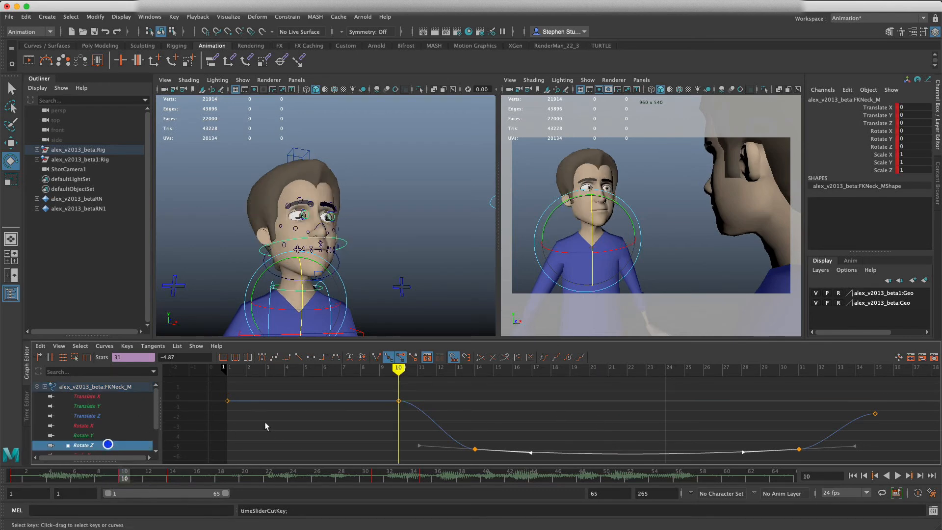
pyautogui.moveTo(233, 417); pyautogui.dragTo(204, 411)
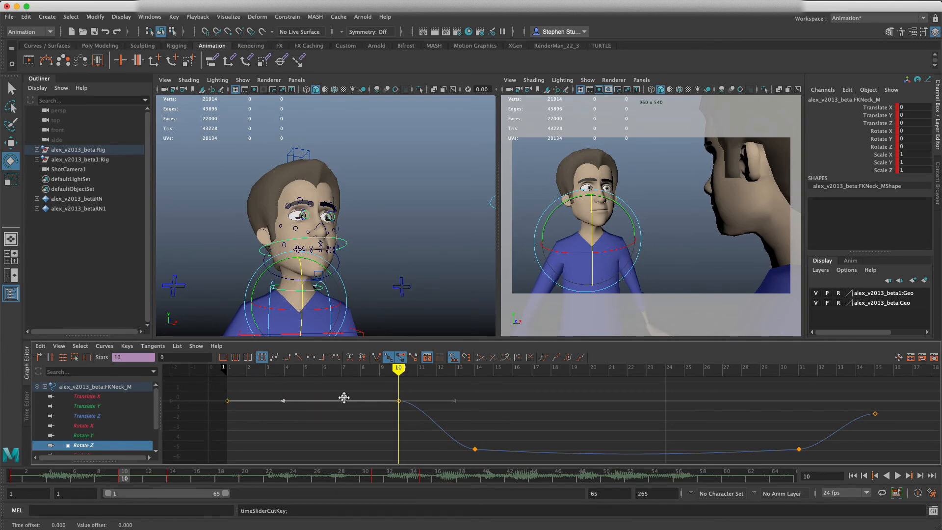
pyautogui.moveTo(344, 397); pyautogui.dragTo(344, 395, button='middle')
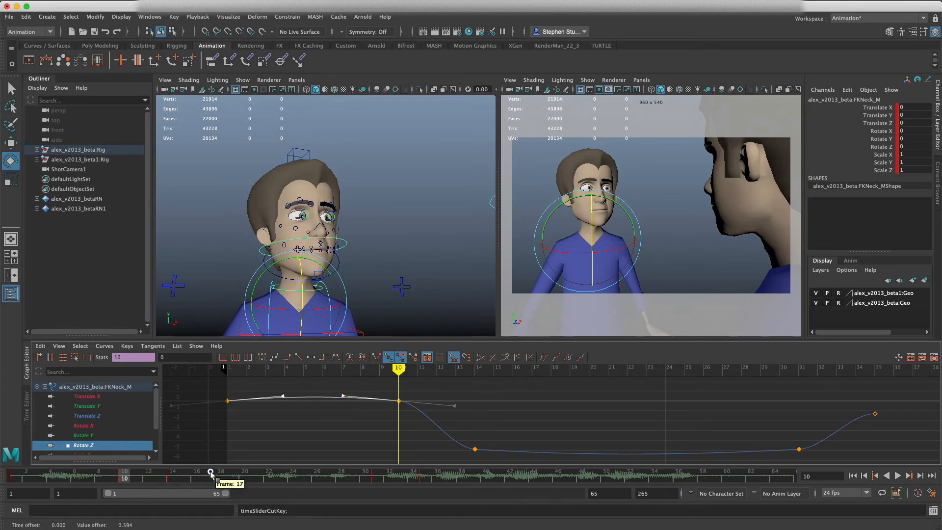
pyautogui.hotkey('alt', 'v')
pyautogui.moveTo(455, 493); pyautogui.dragTo(4, 475)
pyautogui.click(396, 267)
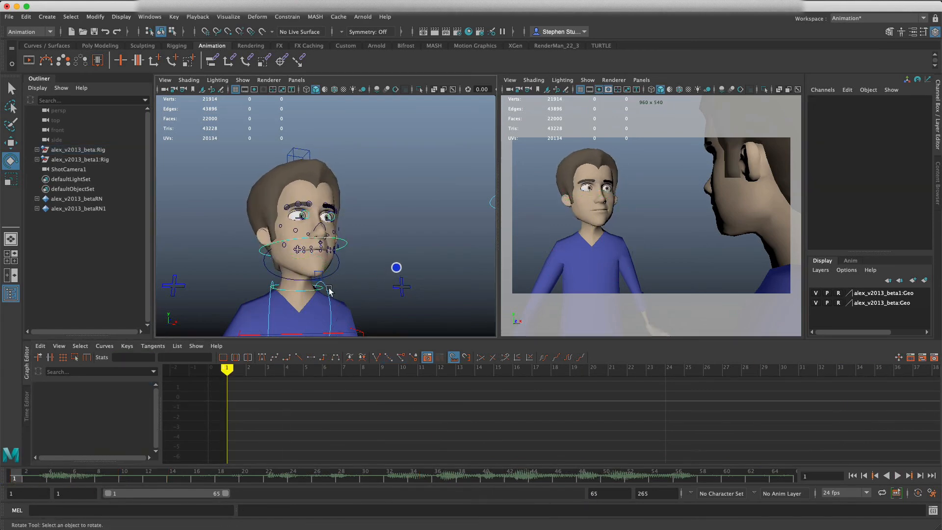
# - Rotate the near-camera-facing character's upper spine control to Rotate Y 5.534 and Rotate Z 4.058, and key it at frame 1
pyautogui.scroll(-5, 327, 273)
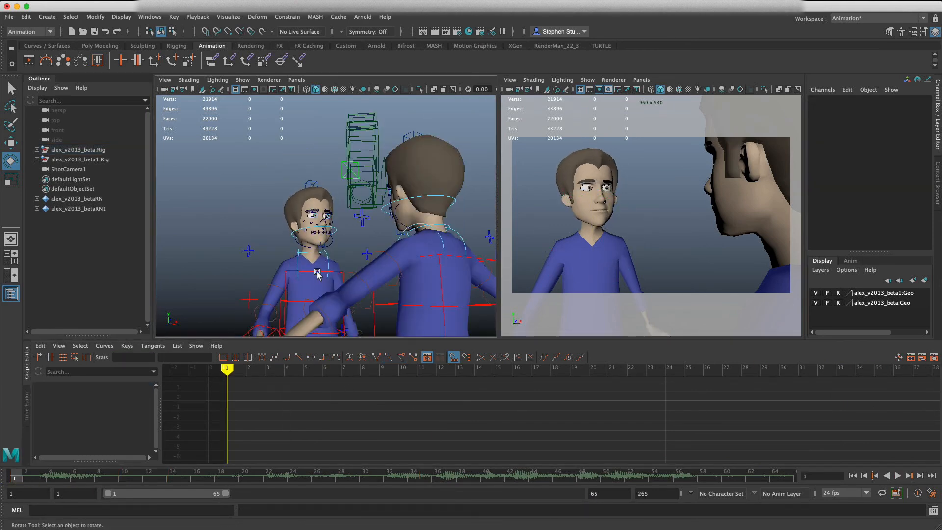
pyautogui.click(317, 272)
pyautogui.keyDown('alt'); pyautogui.moveTo(336, 273); pyautogui.dragTo(343, 288); pyautogui.keyUp('alt')
pyautogui.moveTo(293, 242)
pyautogui.mouseDown()
pyautogui.moveTo(284, 251)
pyautogui.moveTo(292, 249)
pyautogui.mouseUp()
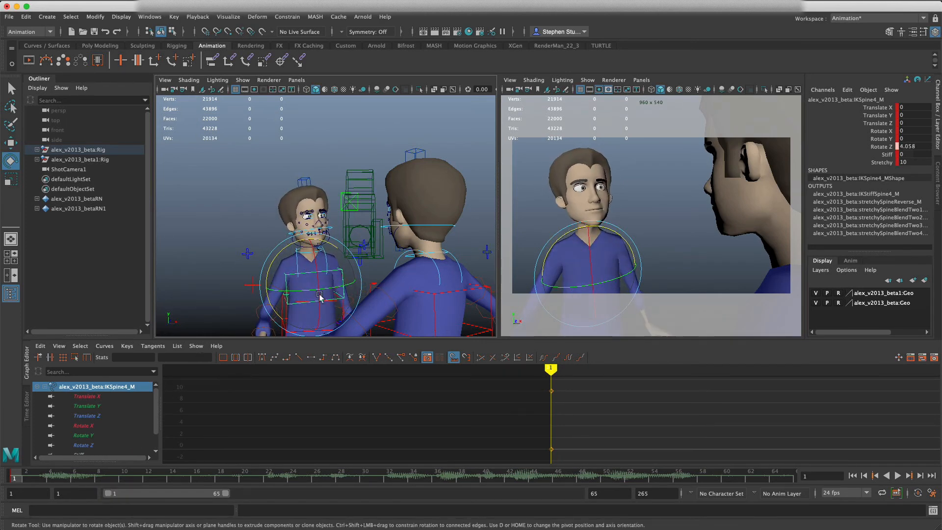
pyautogui.moveTo(286, 292); pyautogui.dragTo(288, 293)
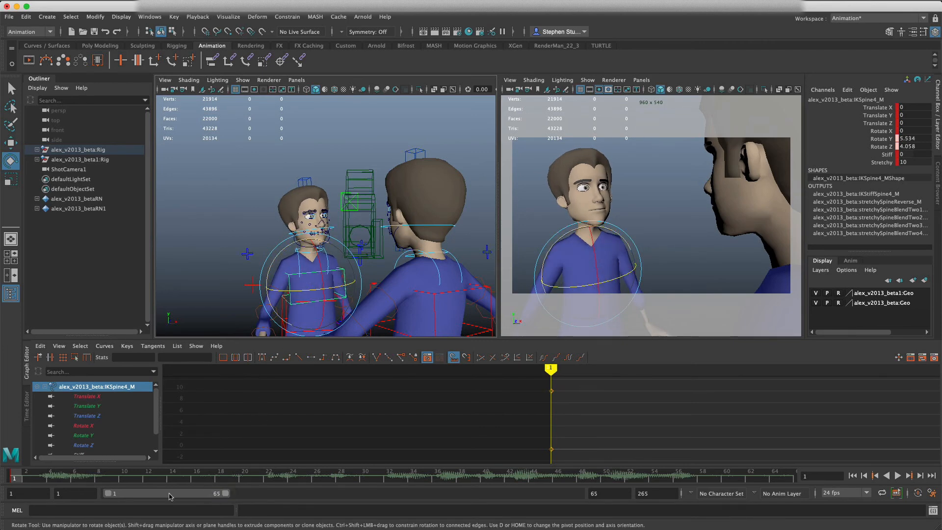
pyautogui.press('s')
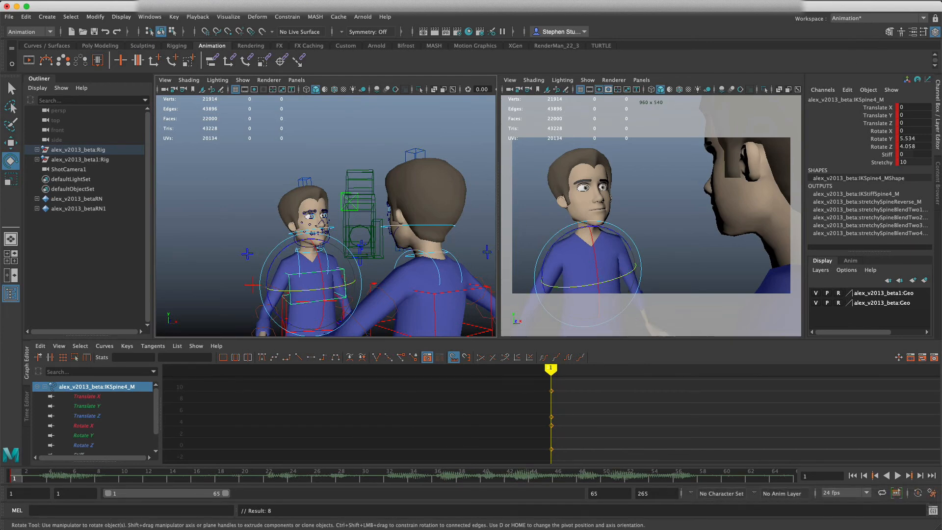
# - Key the same spine pose at frame 10, and key a rotation of X 1.988, Y 5.648, Z -2.763 at frame 14
pyautogui.hotkey('alt', 'v')
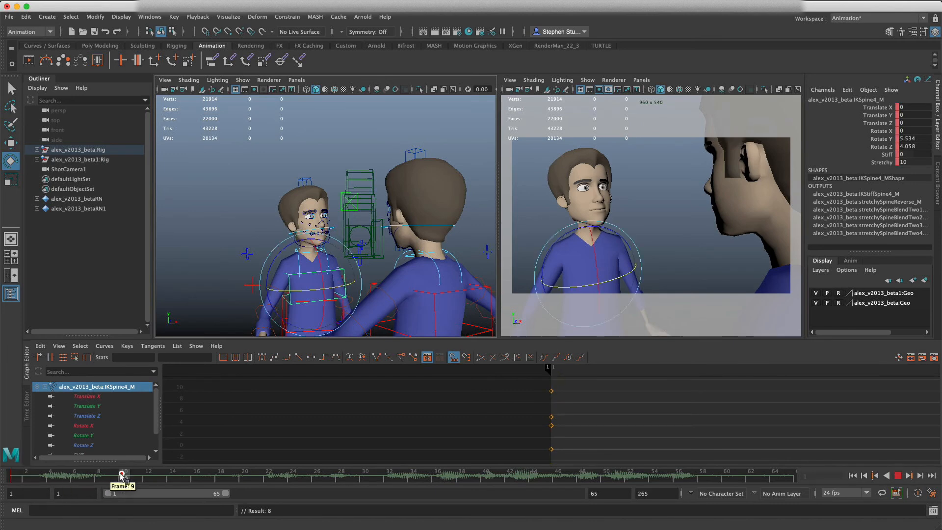
pyautogui.moveTo(121, 476); pyautogui.dragTo(257, 475)
pyautogui.press('s')
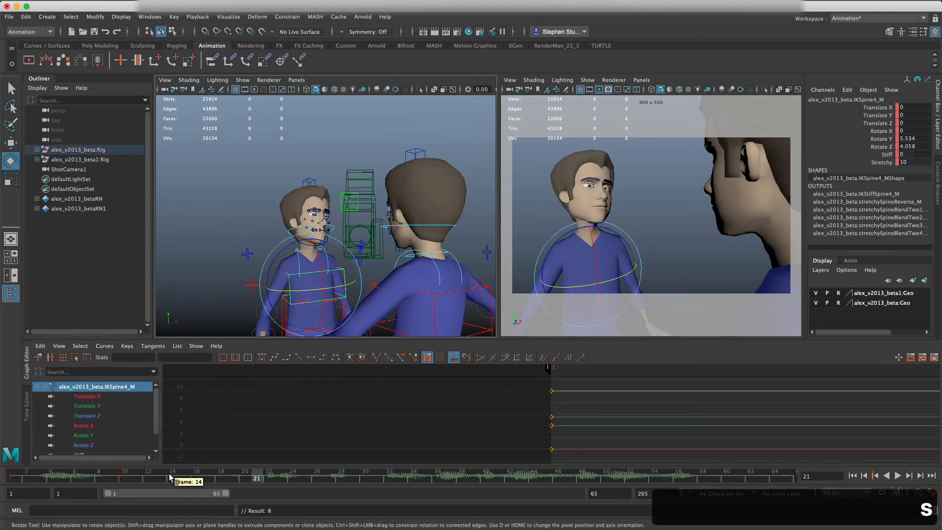
pyautogui.click(170, 477)
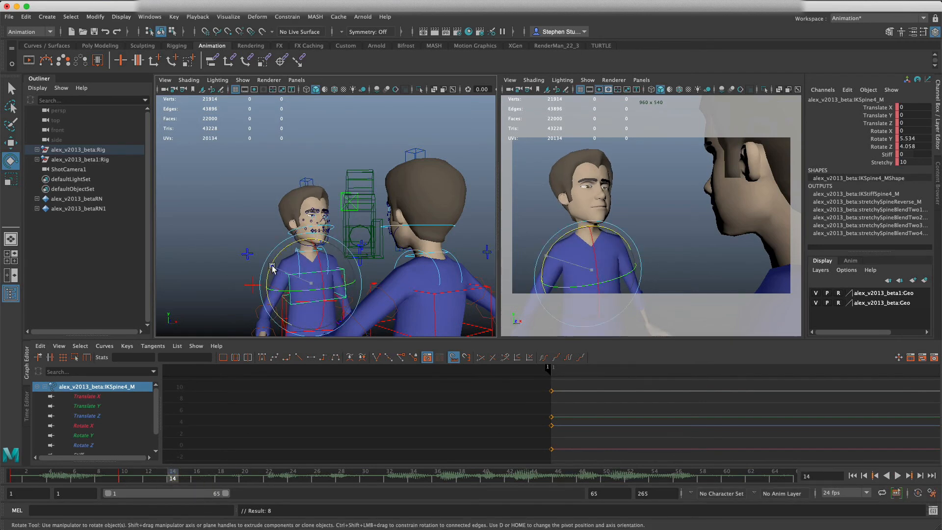
pyautogui.moveTo(273, 269); pyautogui.dragTo(288, 252)
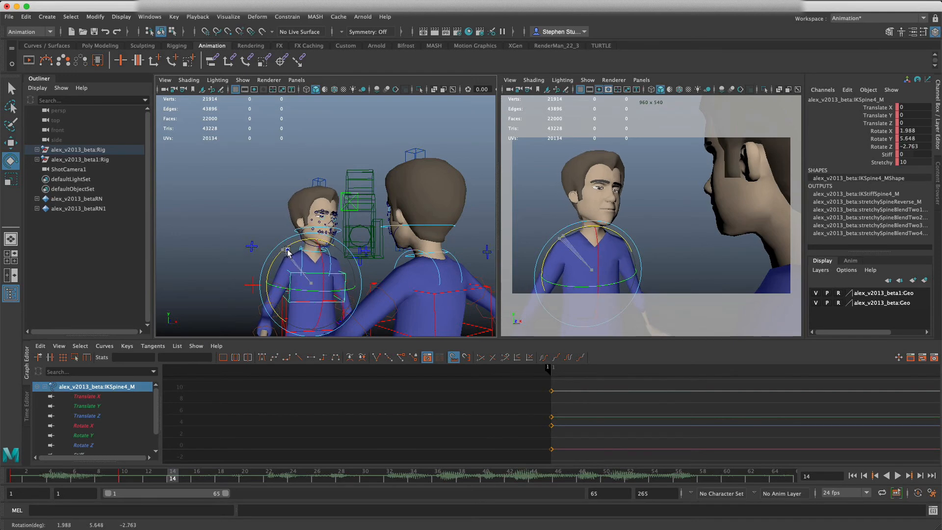
pyautogui.press('s')
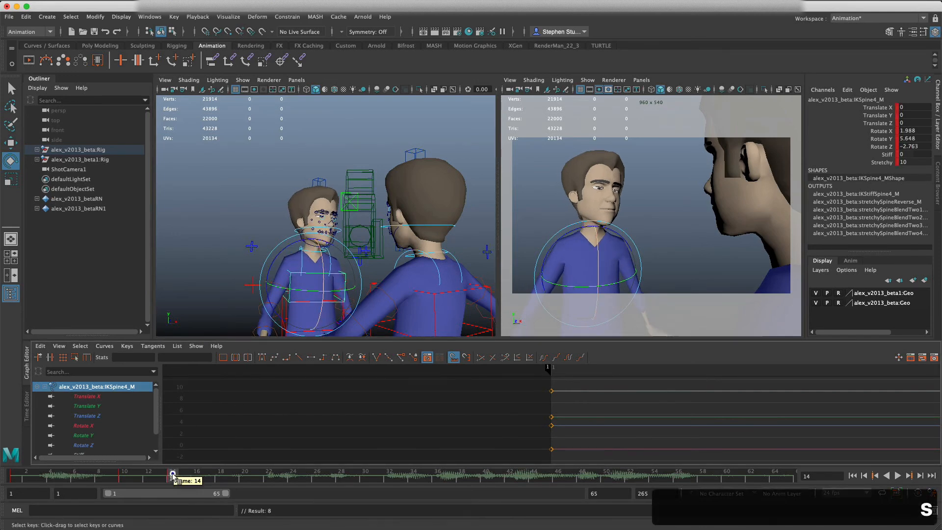
# - Key the held spine pose at frame 27, key a rotation of X 7.099, Y 5.338, Z 4.819 at frame 32, and scrub back to frame 1
pyautogui.moveTo(172, 475); pyautogui.dragTo(329, 477)
pyautogui.press('s')
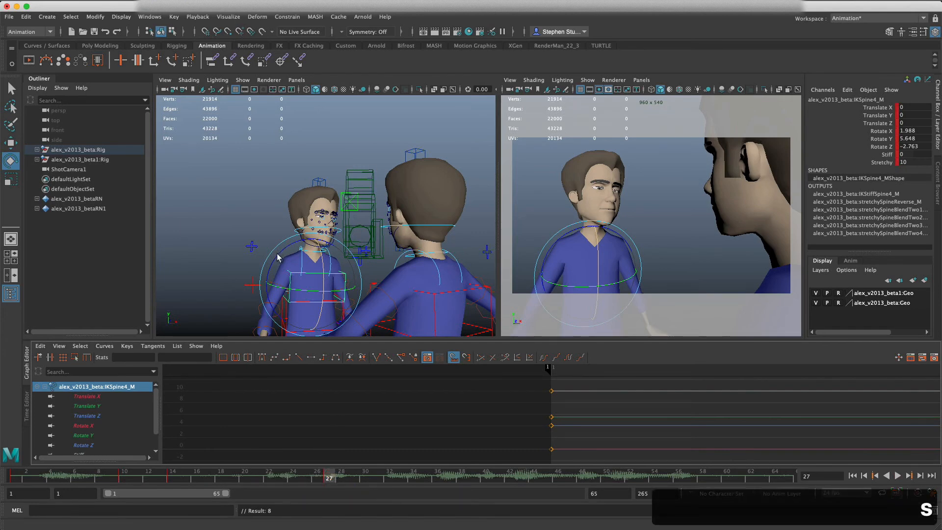
pyautogui.moveTo(281, 257); pyautogui.dragTo(312, 250)
pyautogui.press('s')
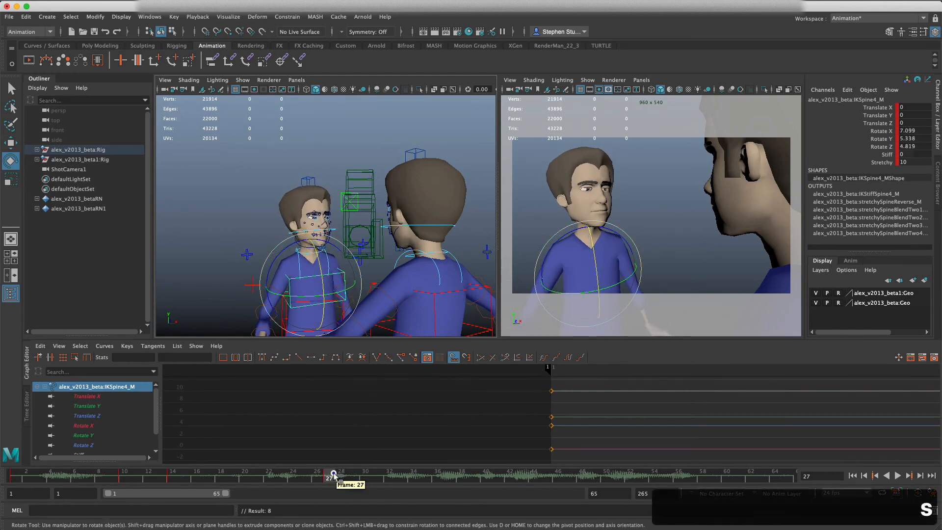
pyautogui.moveTo(330, 474); pyautogui.dragTo(387, 479)
pyautogui.press('s')
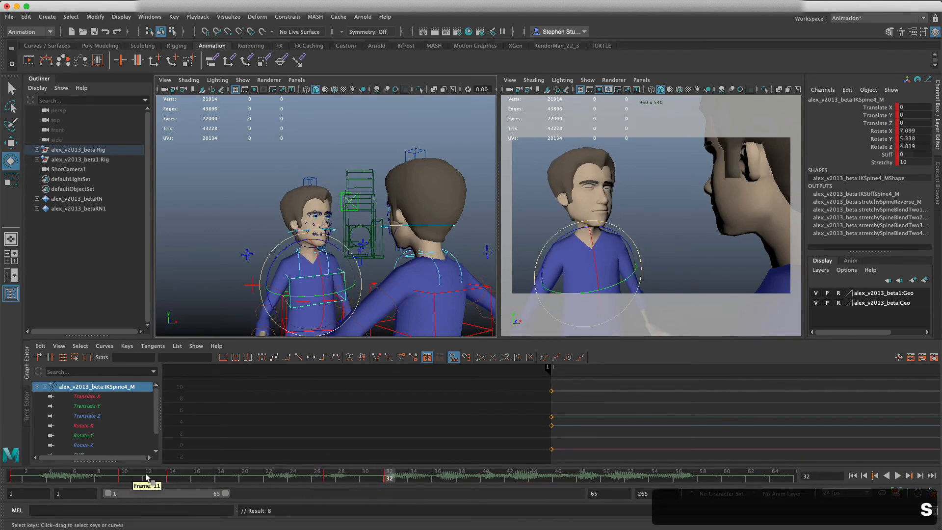
pyautogui.click(169, 478)
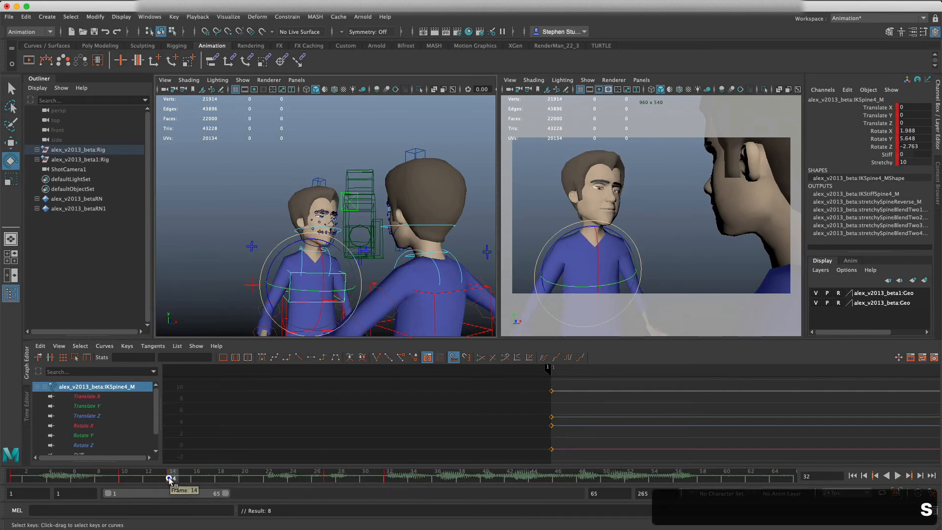
pyautogui.click(328, 477)
pyautogui.moveTo(328, 475); pyautogui.dragTo(4, 483)
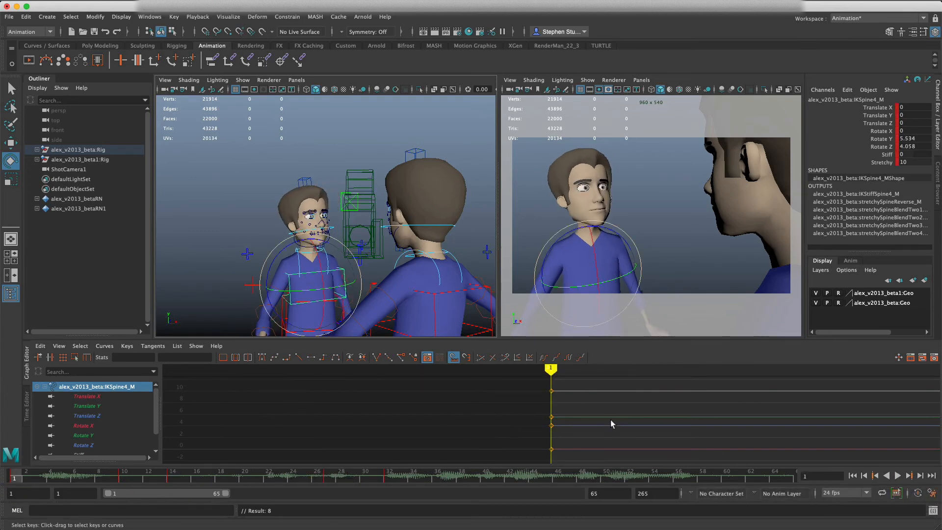
# - Frame the spine's curves in the Graph Editor and raise the Rotate X key at frame 27 by about 1 to make a moving hold
pyautogui.press('f')
pyautogui.click(583, 430)
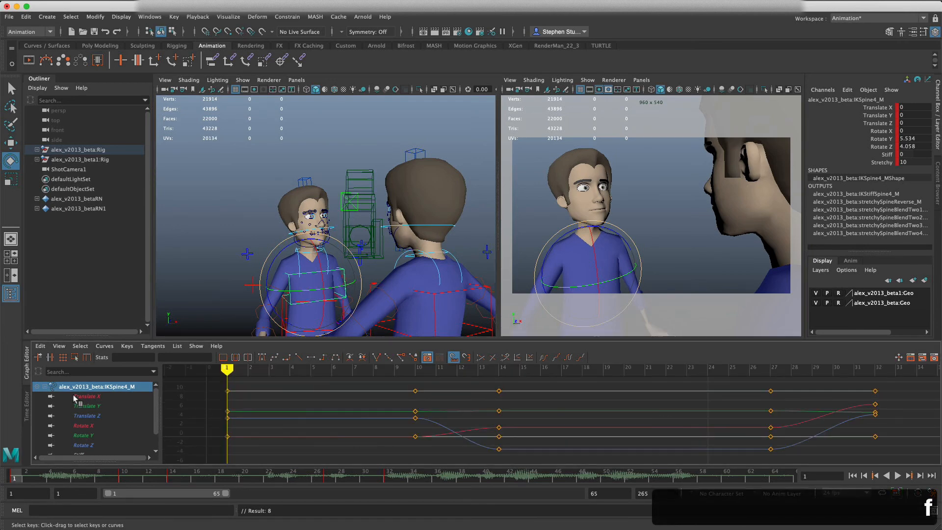
pyautogui.click(92, 425)
pyautogui.moveTo(794, 413); pyautogui.dragTo(449, 449)
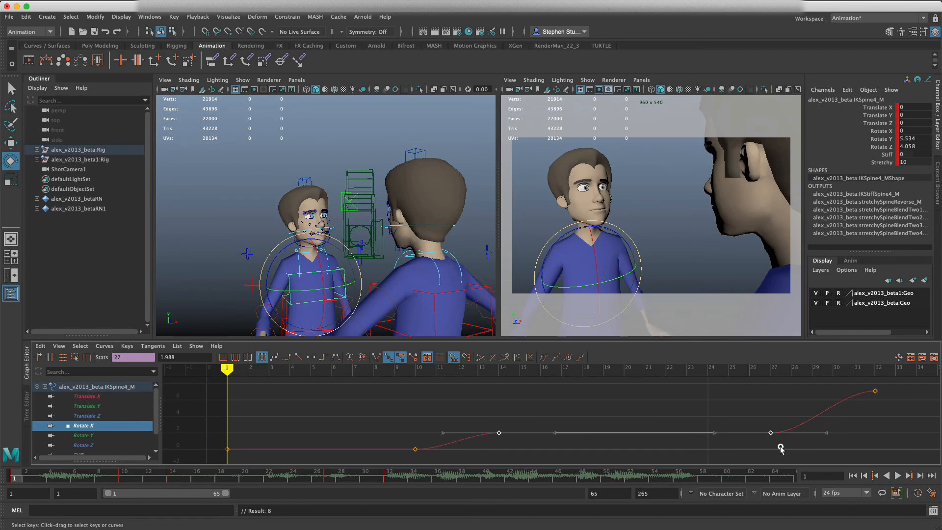
pyautogui.moveTo(754, 410); pyautogui.dragTo(772, 427)
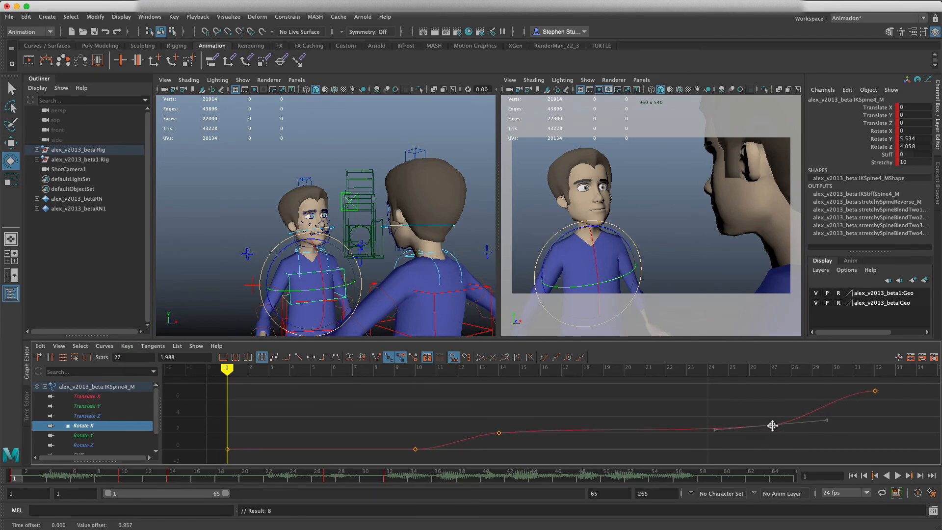
# - Bow the spine's Rotate X curve slightly downward between frames 1 and 10 by adjusting its tangents
pyautogui.moveTo(424, 437); pyautogui.dragTo(190, 458)
pyautogui.moveTo(248, 465); pyautogui.dragTo(263, 448)
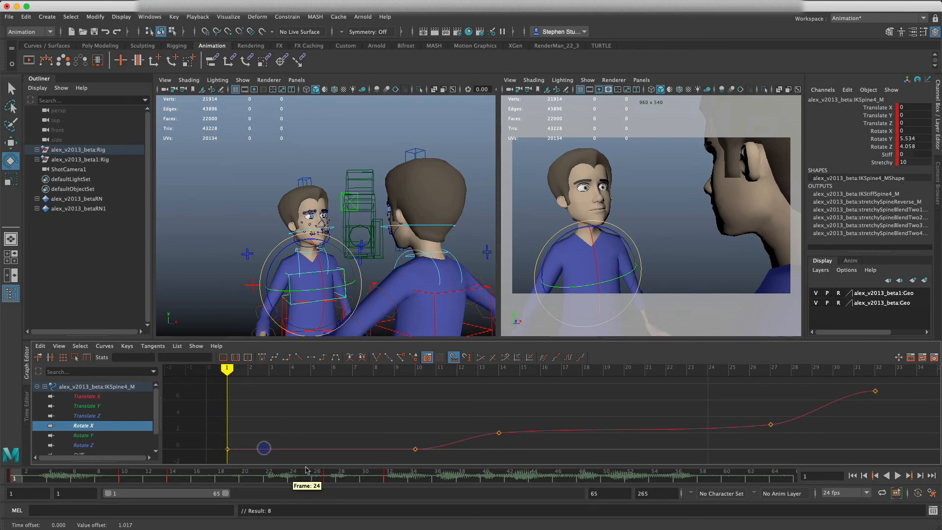
pyautogui.moveTo(434, 410); pyautogui.dragTo(216, 461)
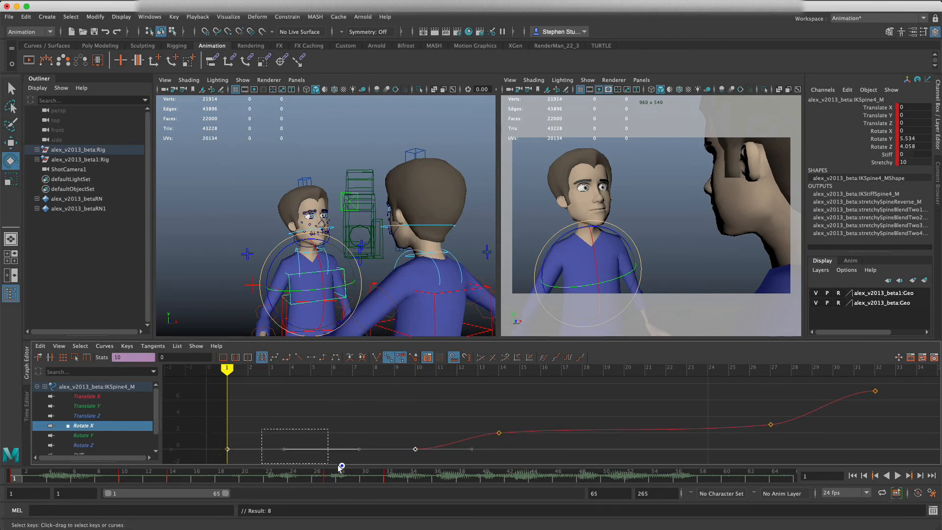
pyautogui.moveTo(338, 465); pyautogui.dragTo(368, 461)
pyautogui.moveTo(343, 447); pyautogui.dragTo(344, 450, button='middle')
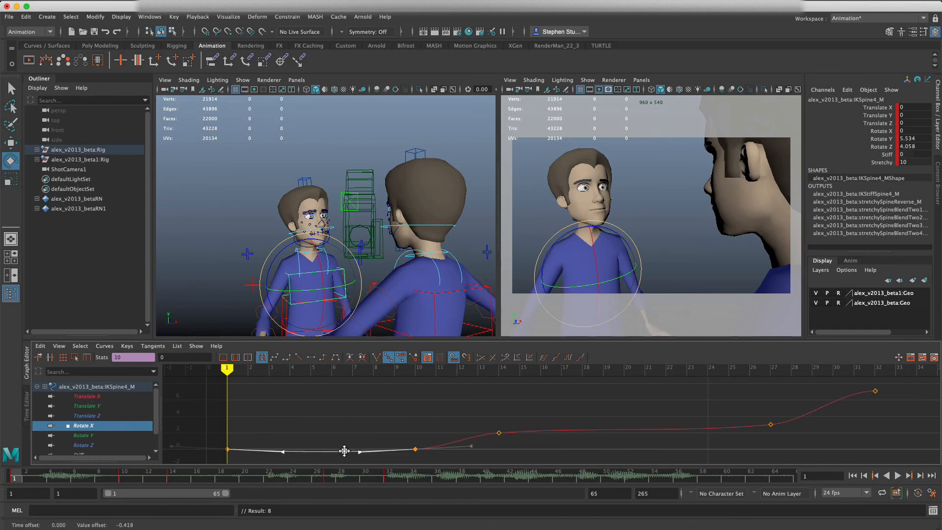
# - Bow the spine's Rotate Y curve slightly upward between frames 14 and 27 and slightly downward between frames 1 and 10
pyautogui.click(107, 435)
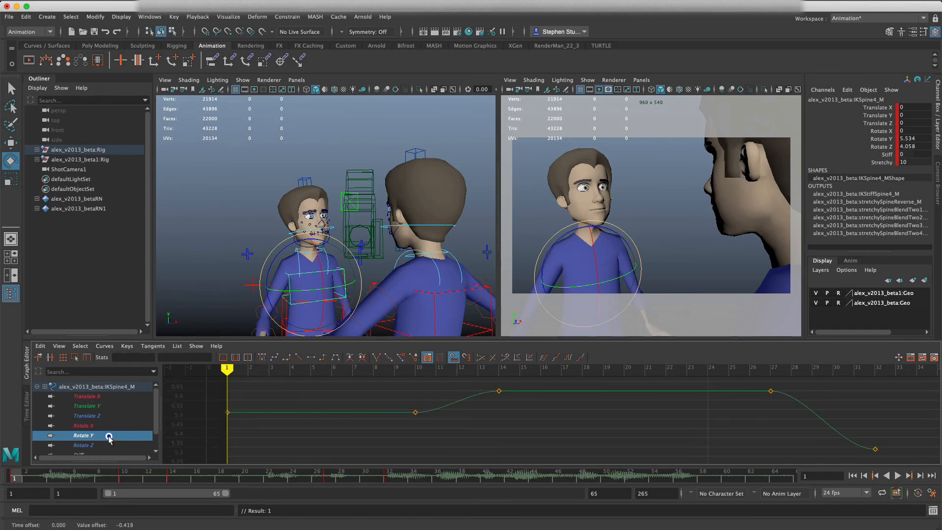
pyautogui.moveTo(792, 388); pyautogui.dragTo(477, 398)
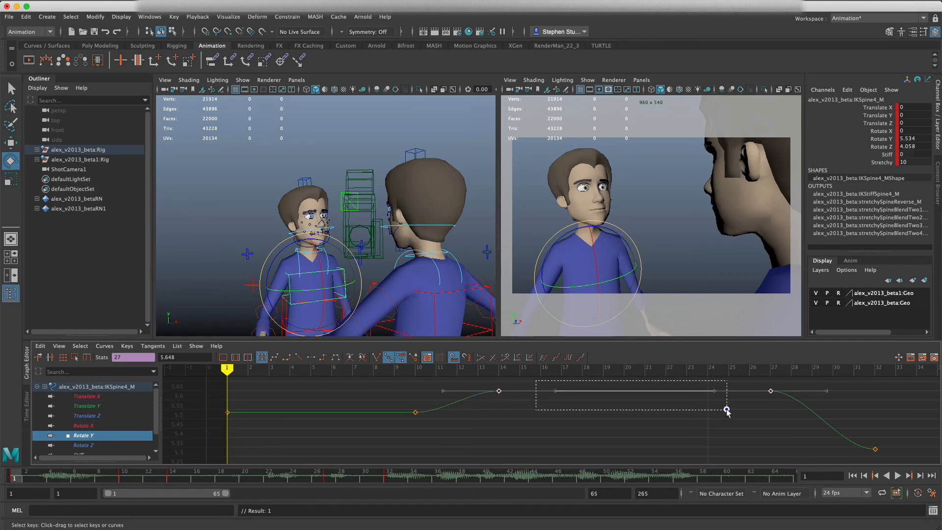
pyautogui.moveTo(726, 409); pyautogui.dragTo(726, 409)
pyautogui.moveTo(716, 391); pyautogui.dragTo(716, 387, button='middle')
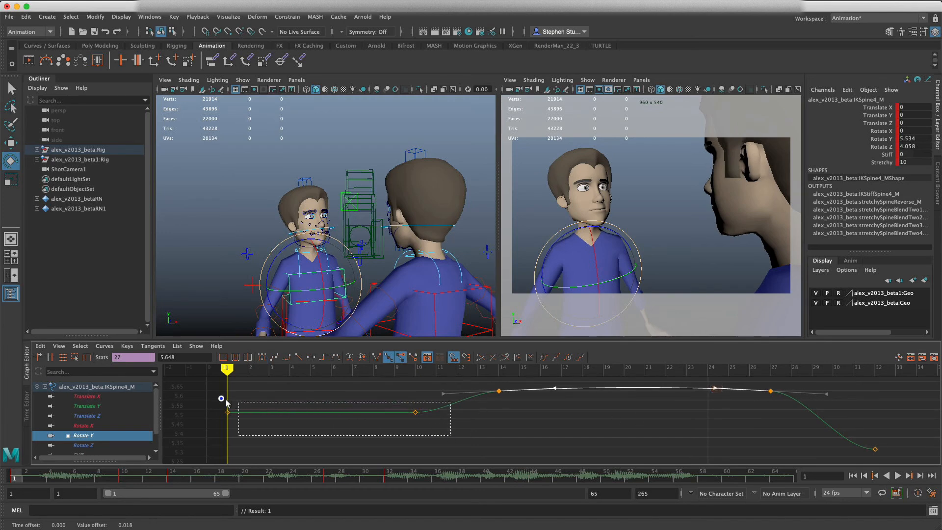
pyautogui.moveTo(226, 404); pyautogui.dragTo(179, 397)
pyautogui.moveTo(351, 422); pyautogui.dragTo(367, 426)
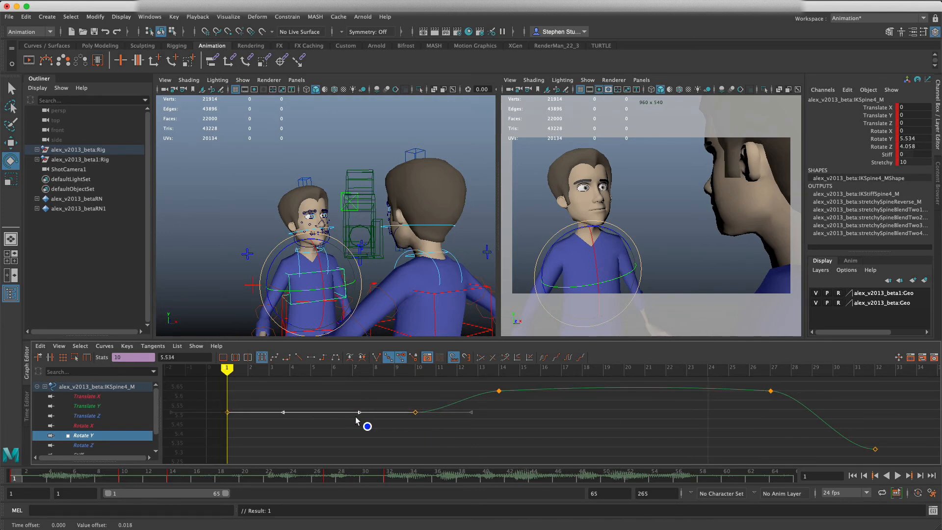
pyautogui.moveTo(358, 411); pyautogui.dragTo(359, 416, button='middle')
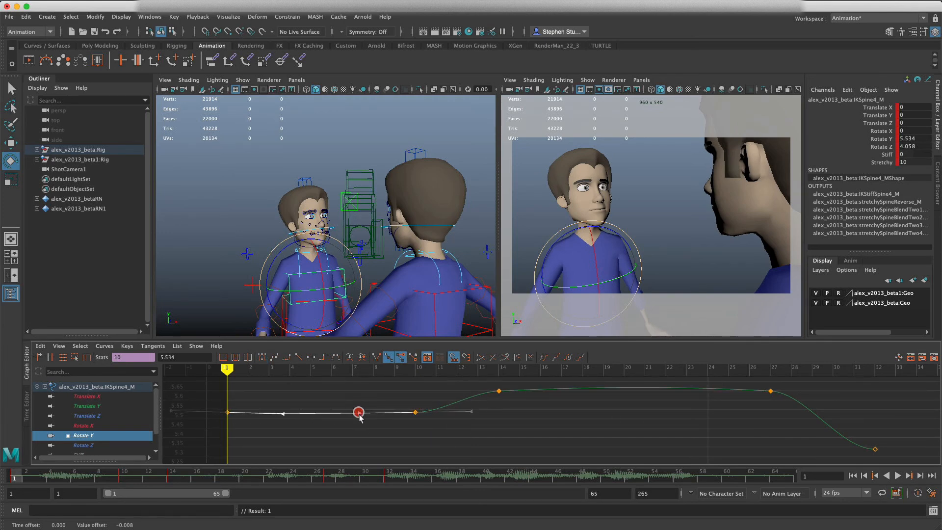
# - Bow the spine's Rotate Z curve slightly downward between frames 14 and 27 and slightly upward between frames 1 and 10
pyautogui.click(83, 445)
pyautogui.moveTo(706, 439); pyautogui.dragTo(487, 458)
pyautogui.moveTo(731, 464); pyautogui.dragTo(731, 466)
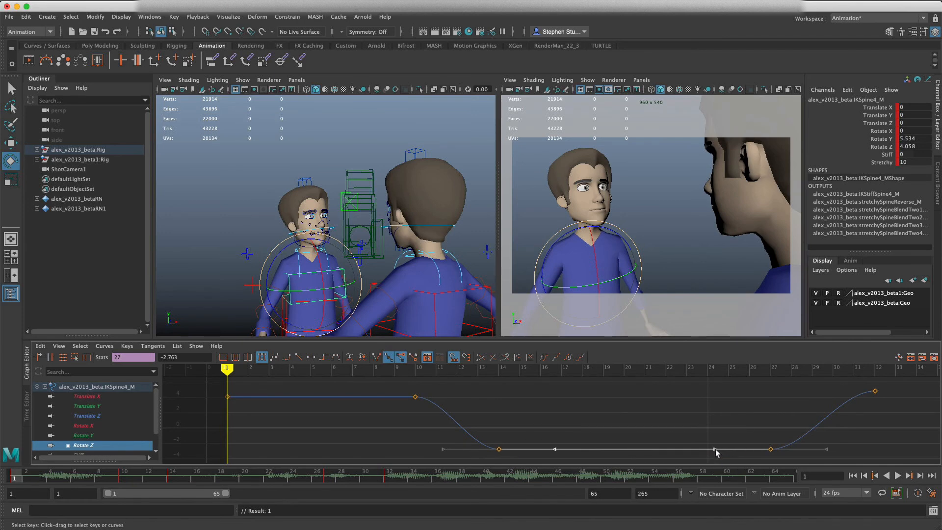
pyautogui.moveTo(713, 448); pyautogui.dragTo(714, 450, button='middle')
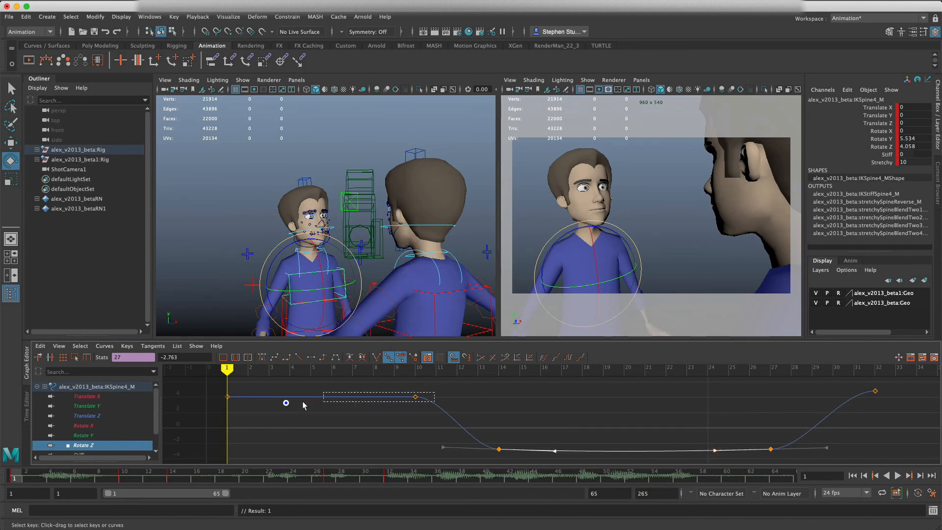
pyautogui.moveTo(302, 401); pyautogui.dragTo(236, 408)
pyautogui.moveTo(362, 404); pyautogui.dragTo(361, 399)
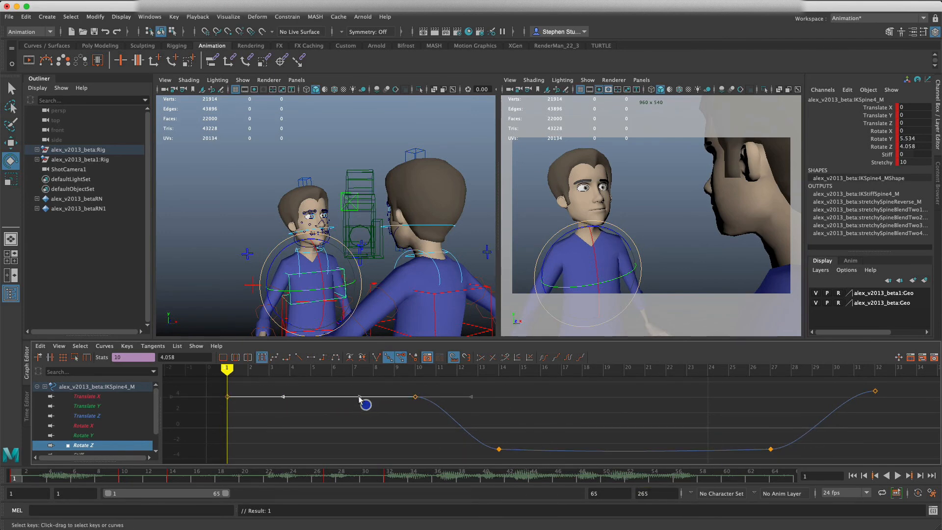
pyautogui.moveTo(361, 399); pyautogui.dragTo(359, 392, button='middle')
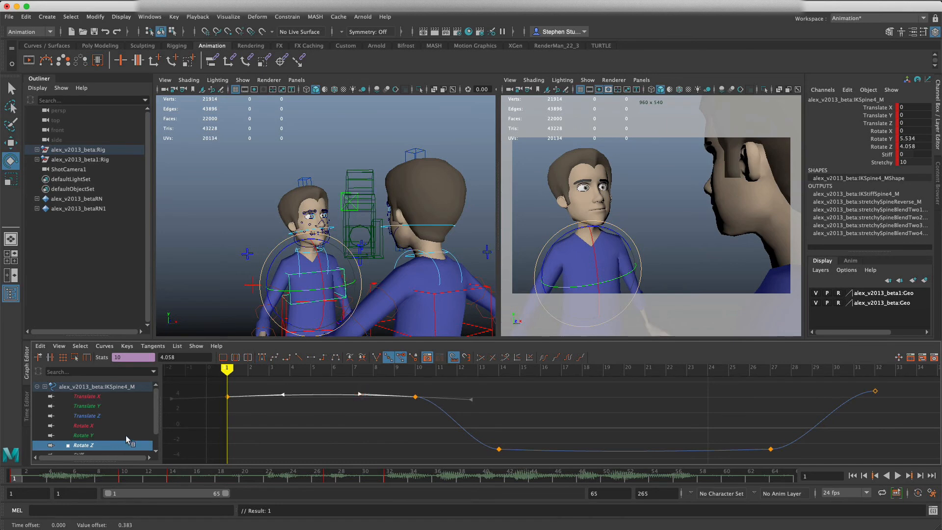
# - Check the spine's rotation curves, play back the shot, and scrub to frame 36 to review the body motion
pyautogui.moveTo(156, 414); pyautogui.dragTo(155, 423)
pyautogui.click(104, 407)
pyautogui.click(102, 418)
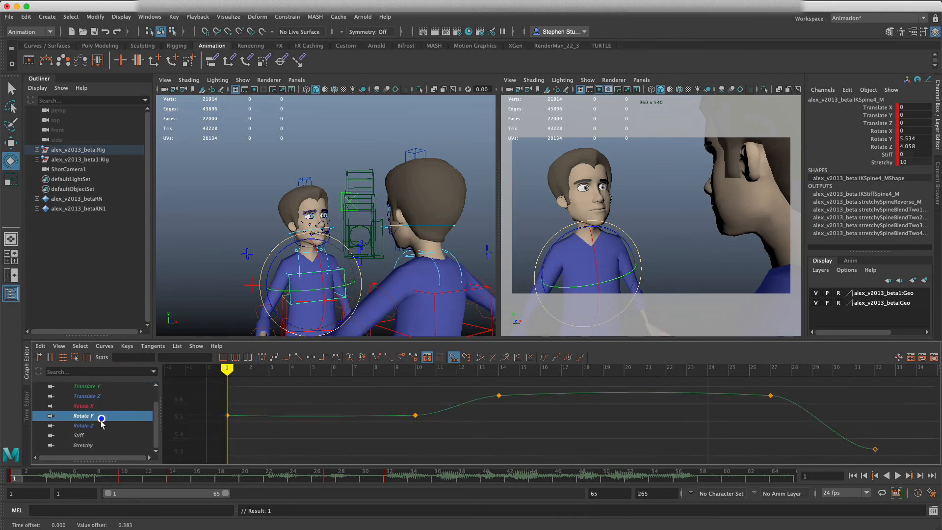
pyautogui.click(99, 425)
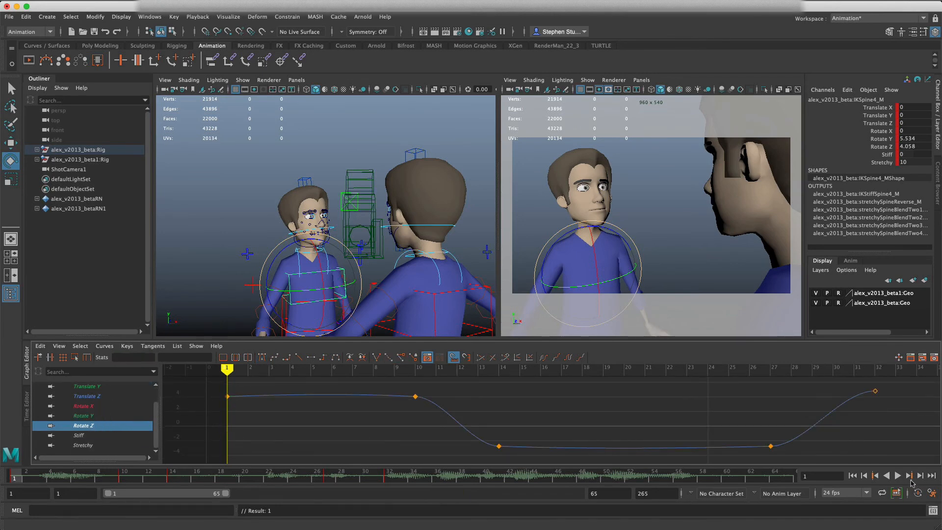
pyautogui.click(897, 475)
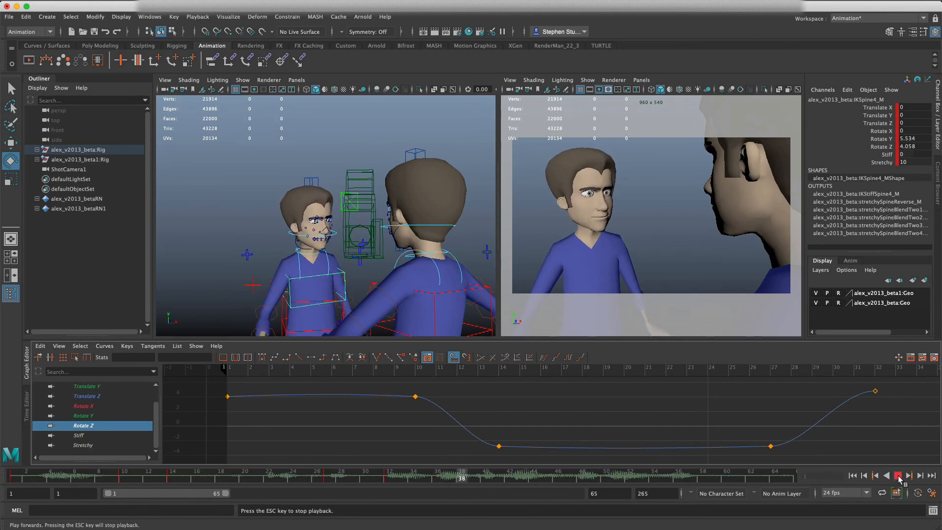
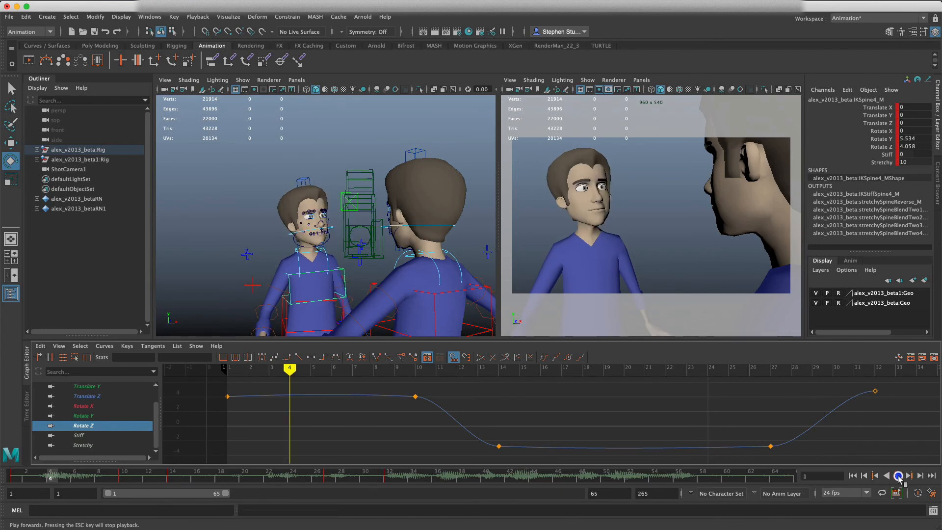
pyautogui.click(897, 475)
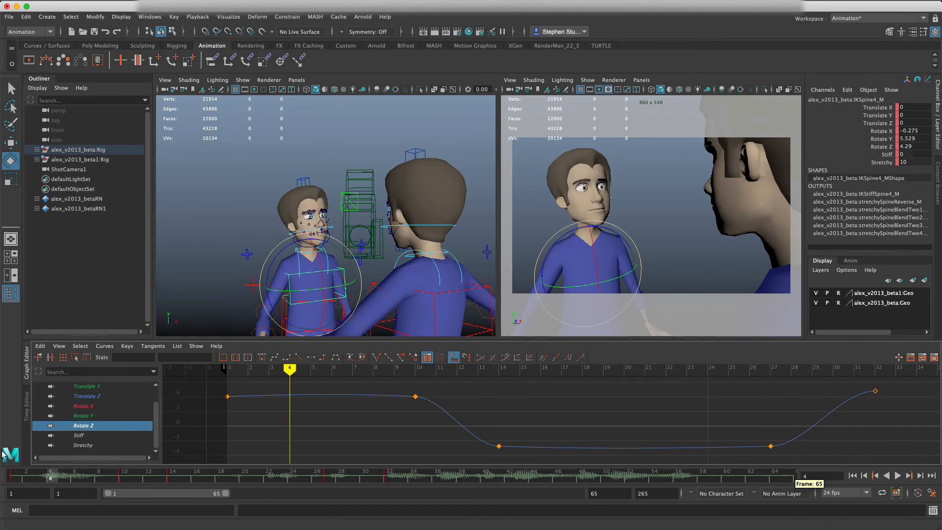
pyautogui.moveTo(50, 476); pyautogui.dragTo(441, 478)
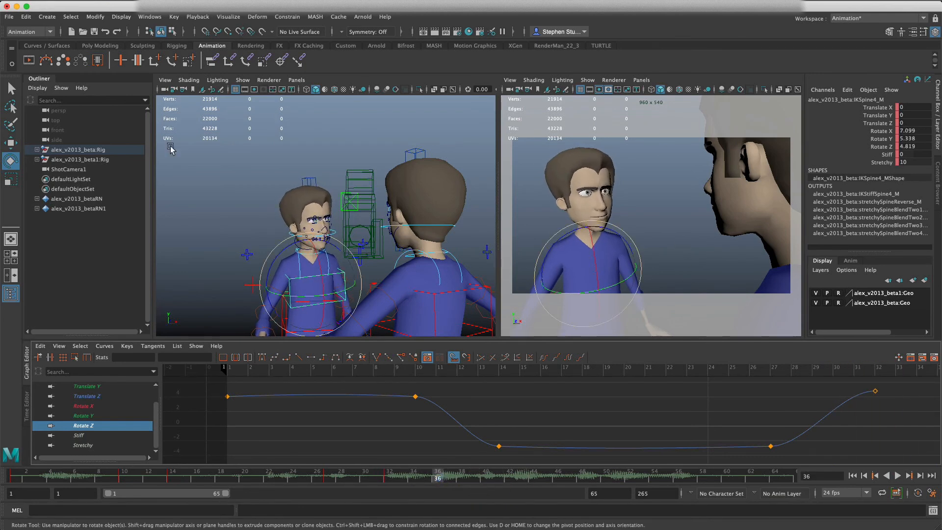
# - Lower the head control's Rotate X key at frame 42 to about 15.36 and play back the change
pyautogui.click(337, 235)
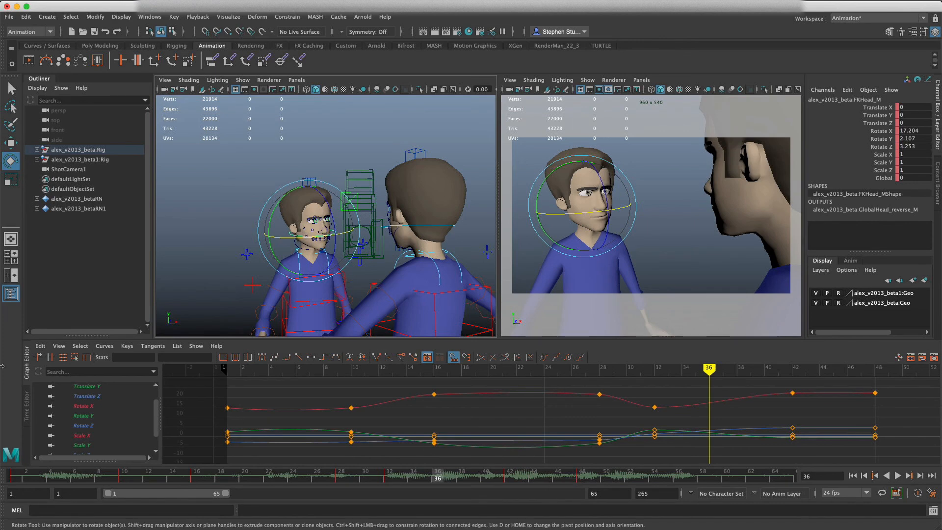
pyautogui.click(96, 404)
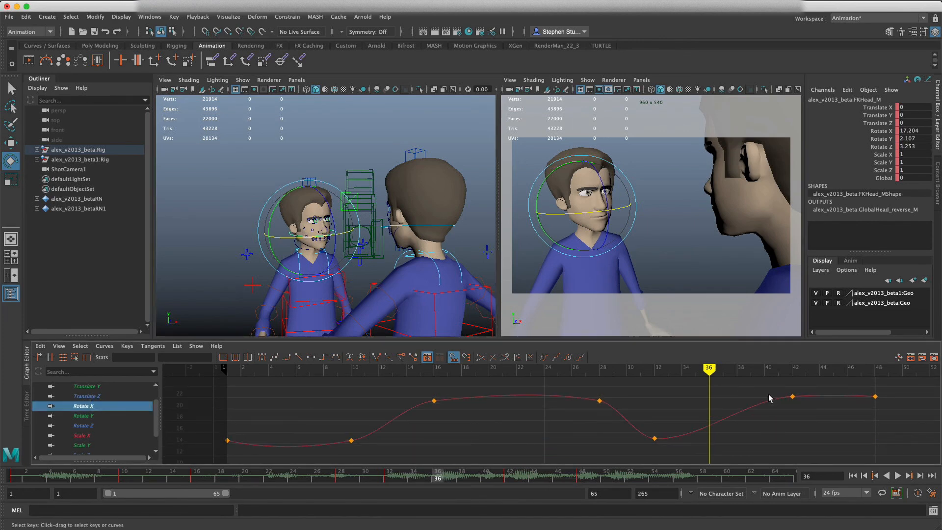
pyautogui.moveTo(685, 460); pyautogui.dragTo(685, 460)
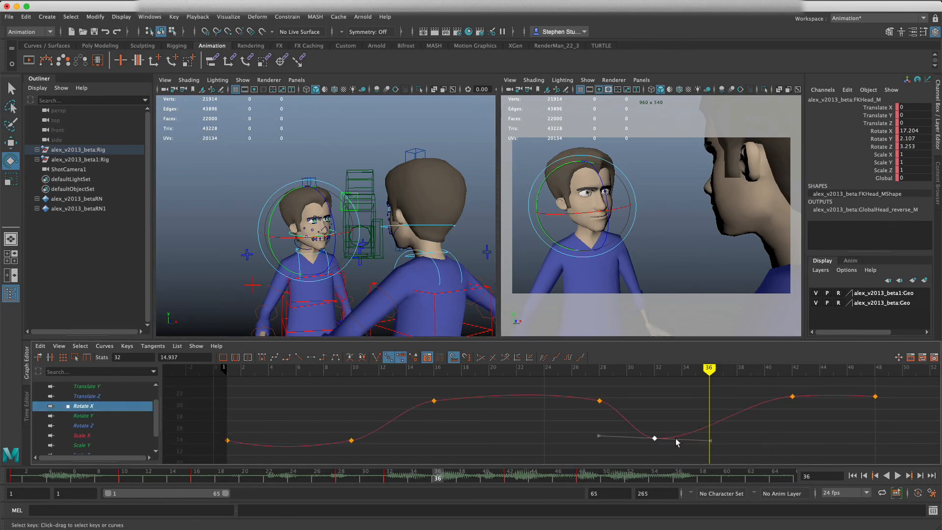
pyautogui.moveTo(768, 393); pyautogui.dragTo(799, 408)
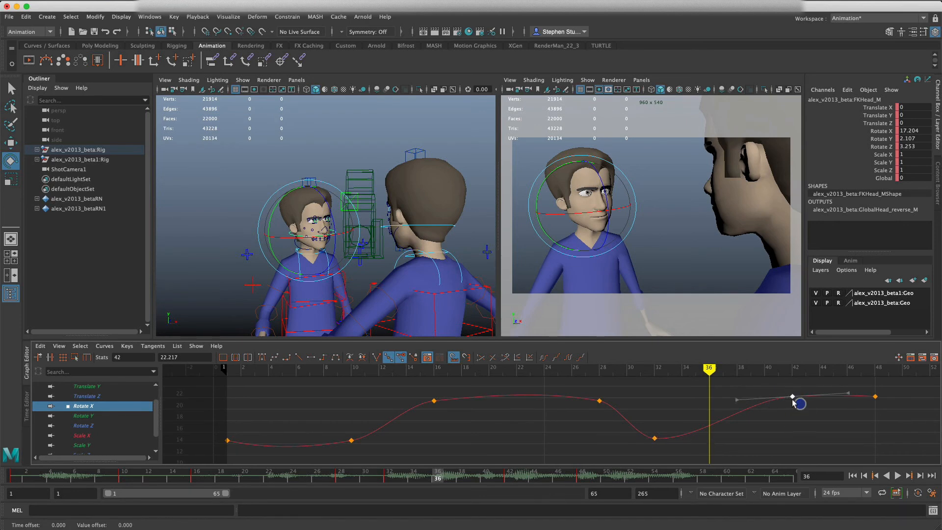
pyautogui.moveTo(793, 400); pyautogui.dragTo(787, 437, button='middle')
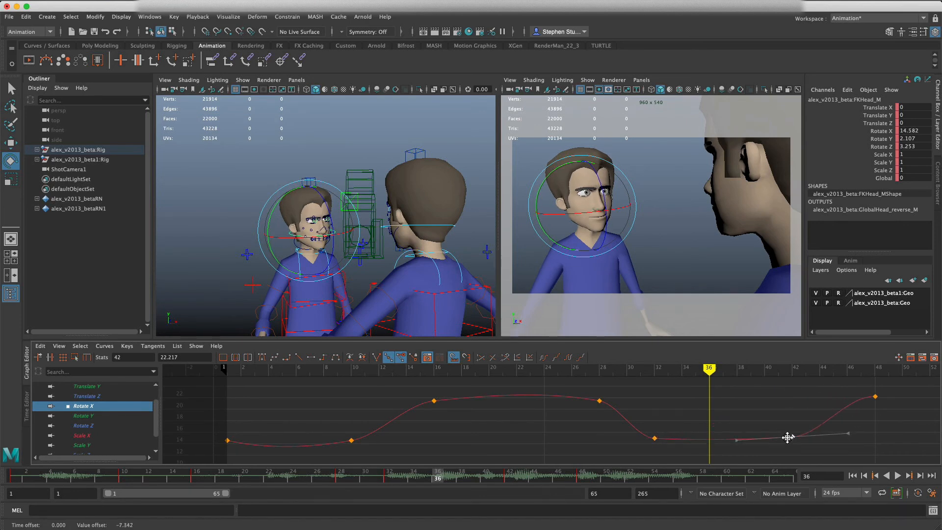
pyautogui.hotkey('alt', 'v')
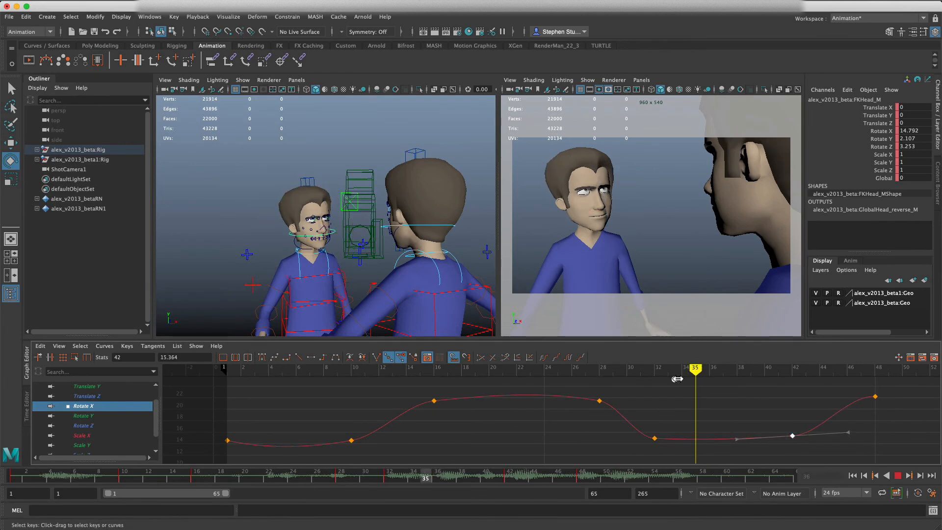
pyautogui.moveTo(880, 384)
pyautogui.mouseDown()
pyautogui.moveTo(649, 410)
pyautogui.moveTo(833, 417)
pyautogui.mouseUp()
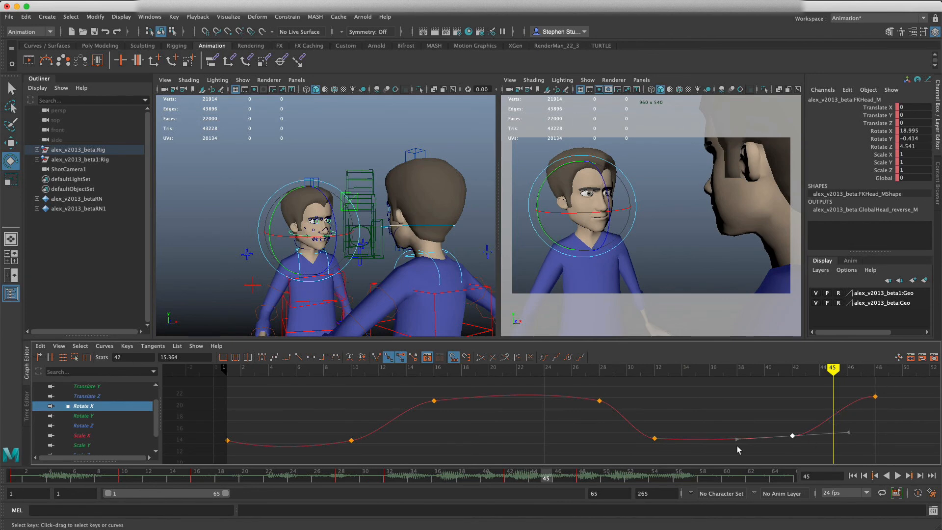
# - Raise the head's Rotate Y key at frame 42 to about 3.73 and bow the curve slightly upward between frames 32 and 42
pyautogui.click(98, 415)
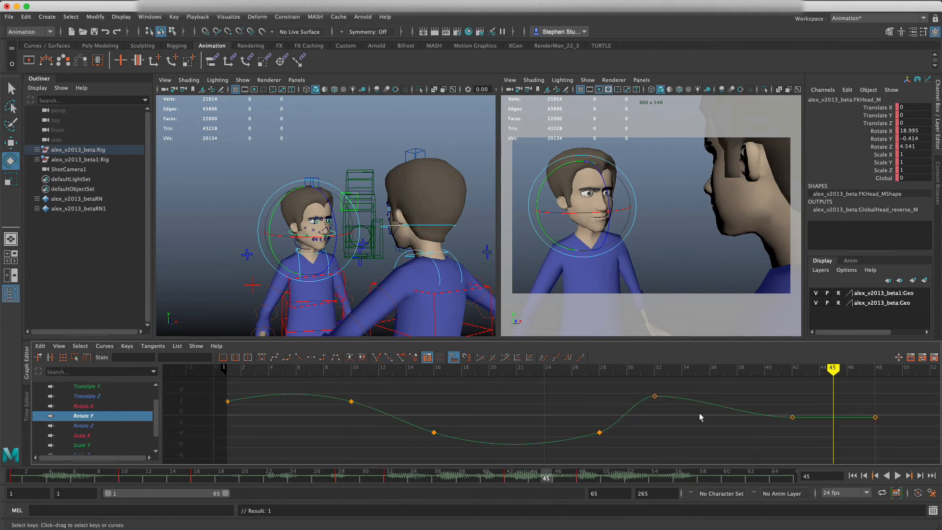
pyautogui.moveTo(783, 427); pyautogui.dragTo(783, 427)
pyautogui.keyDown('shift'); pyautogui.moveTo(783, 427); pyautogui.dragTo(792, 396, button='middle'); pyautogui.keyUp('shift')
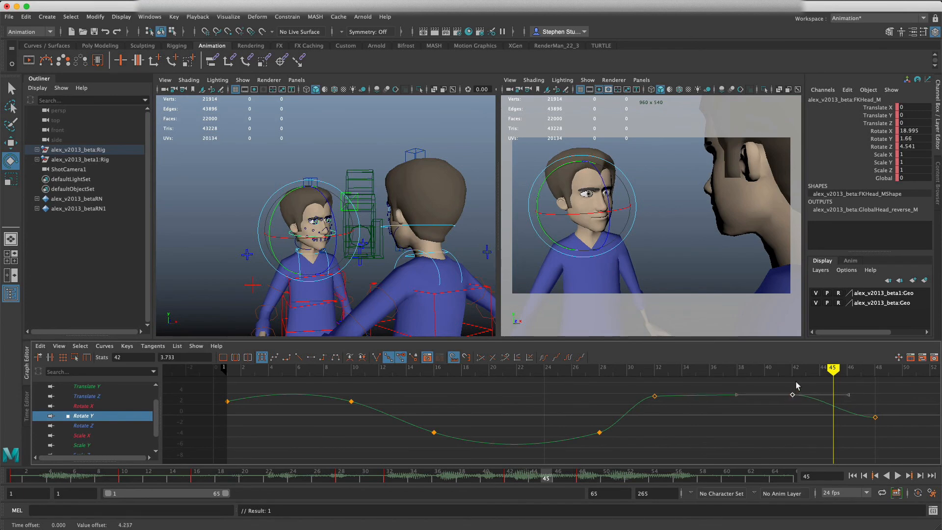
pyautogui.moveTo(622, 405); pyautogui.dragTo(622, 404)
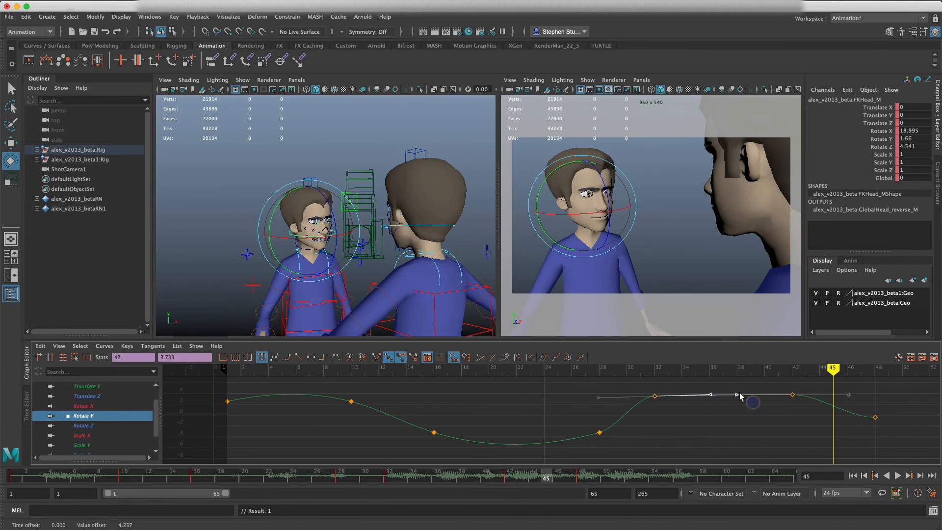
pyautogui.keyDown('shift'); pyautogui.moveTo(739, 395); pyautogui.dragTo(737, 389, button='middle'); pyautogui.keyUp('shift')
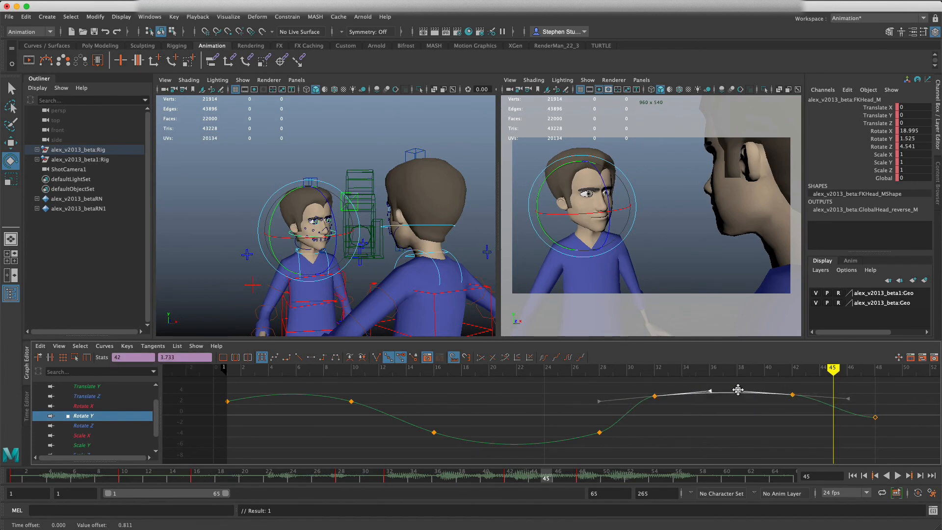
# - Lower the head's Rotate Z key at frame 42 to about 1.96
pyautogui.click(89, 428)
pyautogui.click(792, 391)
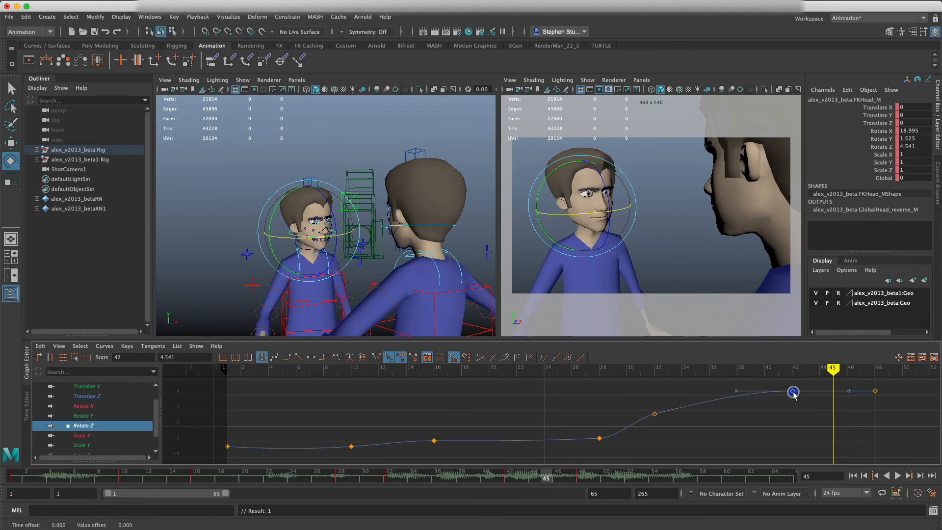
pyautogui.keyDown('shift'); pyautogui.moveTo(793, 394); pyautogui.dragTo(791, 413, button='middle'); pyautogui.keyUp('shift')
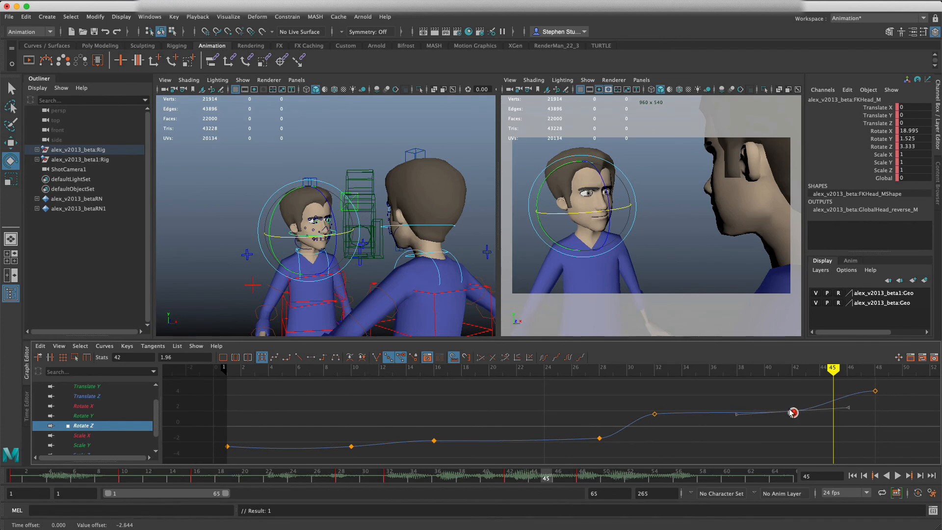
pyautogui.click(736, 438)
# - Play back the shot and scrub to frame 44 to review the head motion
pyautogui.moveTo(834, 369)
pyautogui.mouseDown()
pyautogui.moveTo(613, 378)
pyautogui.moveTo(635, 375)
pyautogui.mouseUp()
pyautogui.click(897, 476)
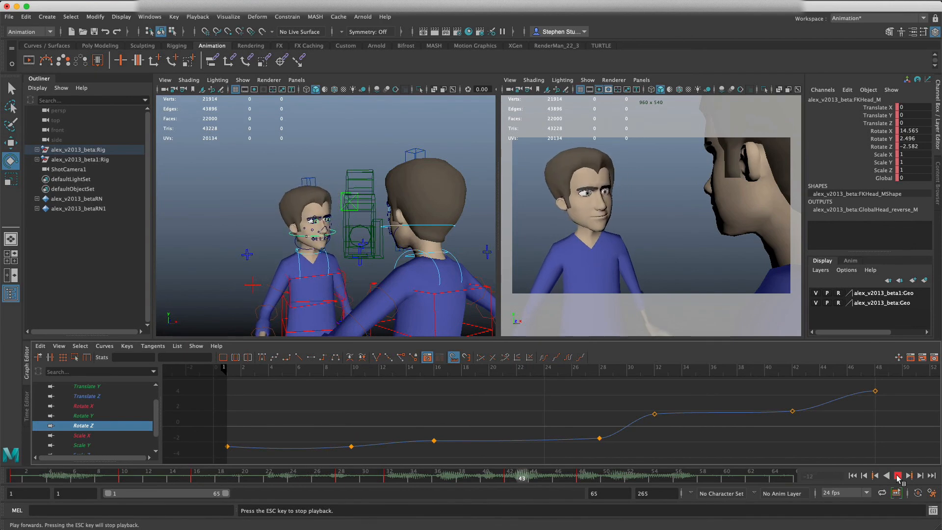
pyautogui.press('Escape')
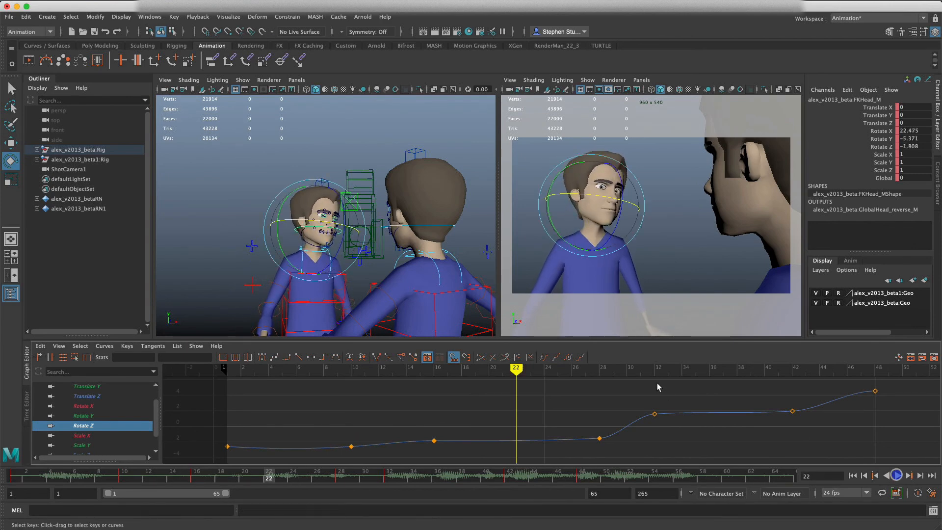
pyautogui.moveTo(632, 368)
pyautogui.mouseDown()
pyautogui.moveTo(872, 368)
pyautogui.moveTo(763, 374)
pyautogui.moveTo(824, 374)
pyautogui.mouseUp()
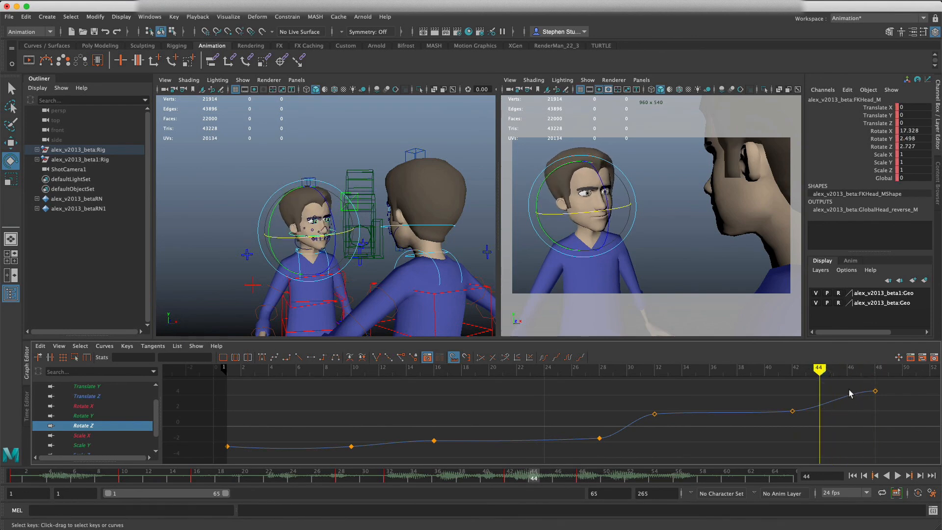
# - Lower the head's last Rotate Z key to about 3.6, shift its last two keys six frames later to frames 48 and 54, and play back
pyautogui.click(876, 389)
pyautogui.moveTo(876, 389); pyautogui.dragTo(875, 398, button='middle')
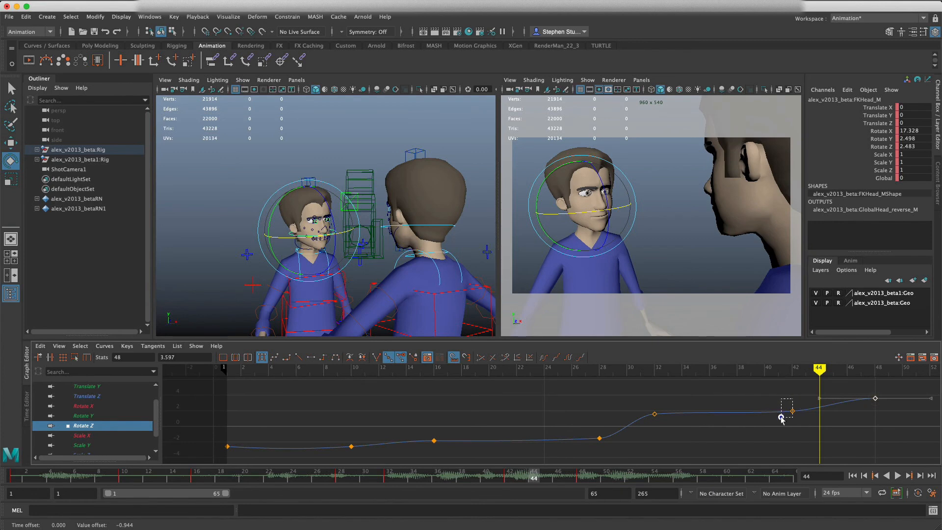
pyautogui.moveTo(781, 417)
pyautogui.mouseDown()
pyautogui.moveTo(806, 421)
pyautogui.moveTo(765, 439)
pyautogui.mouseUp()
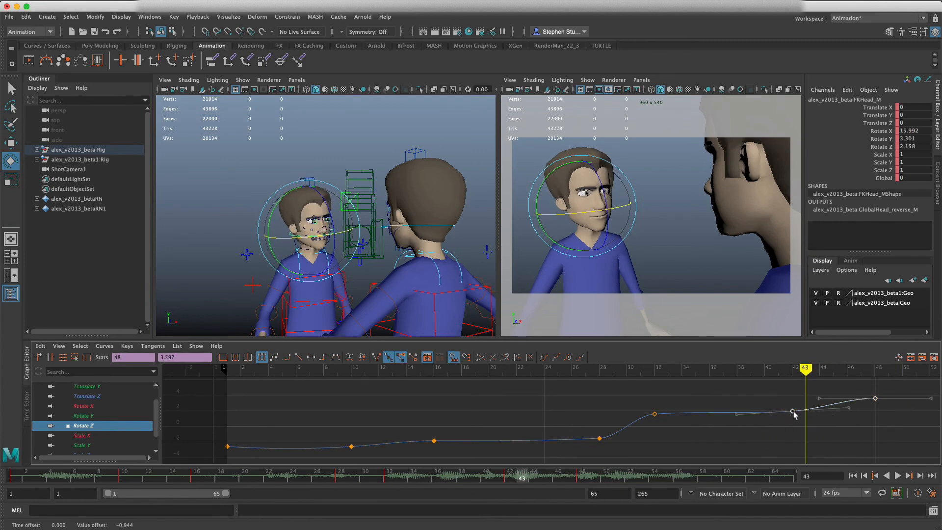
pyautogui.keyDown('shift'); pyautogui.moveTo(794, 414); pyautogui.dragTo(878, 410, button='middle'); pyautogui.keyUp('shift')
pyautogui.hotkey('alt', 'v')
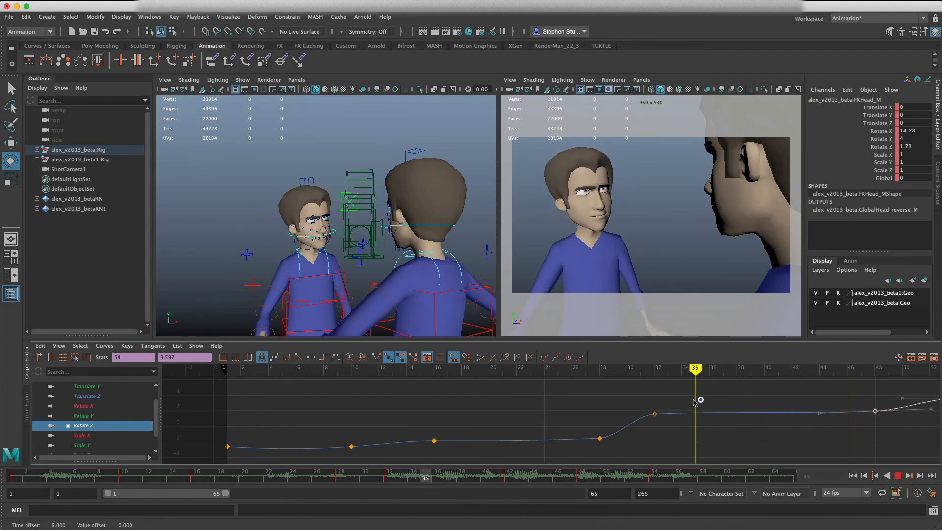
pyautogui.hotkey('alt', 'v')
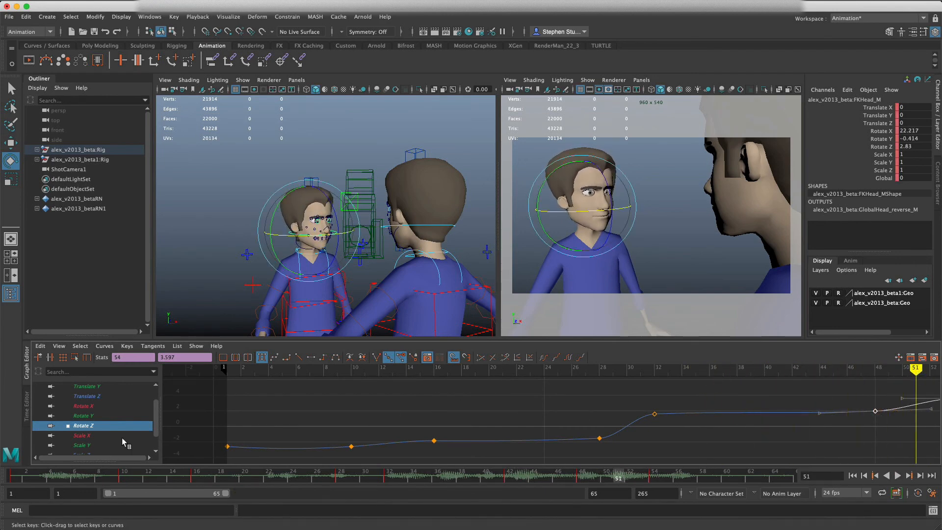
# - Move the head's last two Rotate Y keys four frames later to frames 46 and 52, raise them by about 2.6, and play back
pyautogui.click(96, 416)
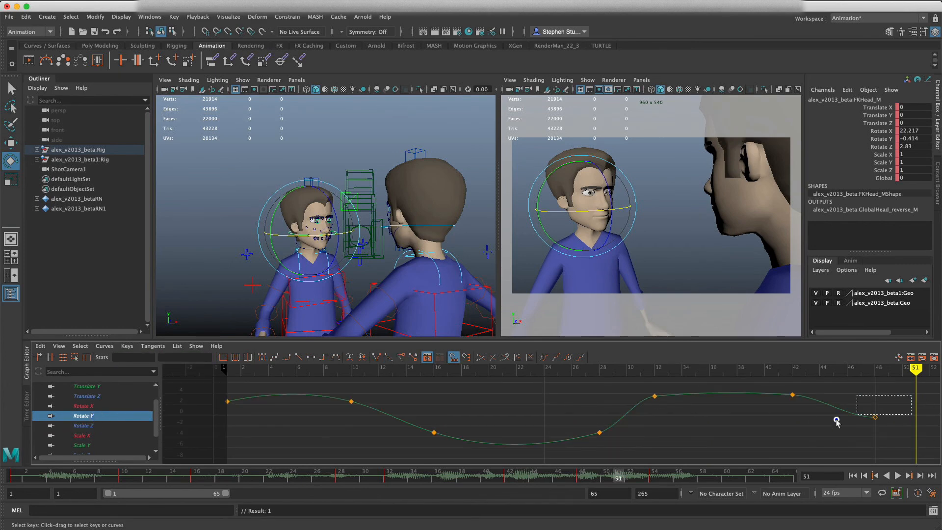
pyautogui.moveTo(836, 422); pyautogui.dragTo(837, 423)
pyautogui.moveTo(785, 382); pyautogui.dragTo(848, 379)
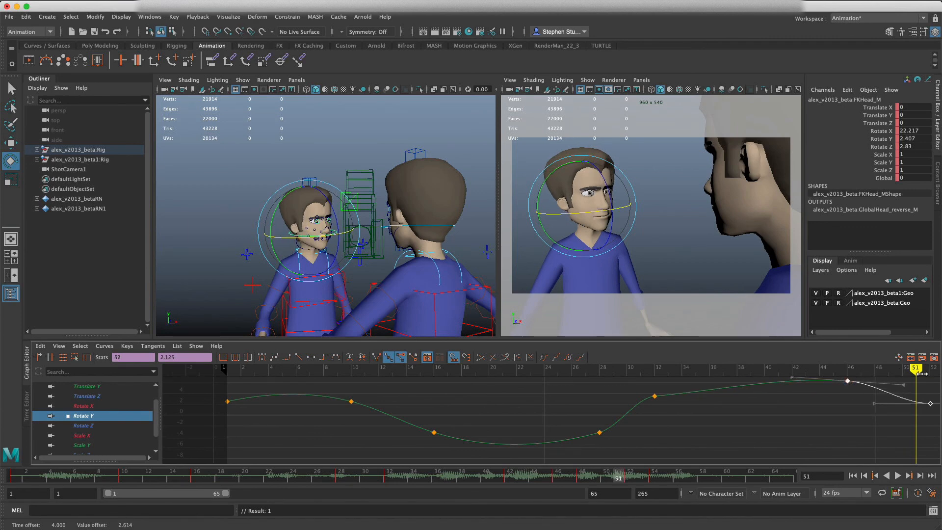
pyautogui.moveTo(922, 374); pyautogui.dragTo(557, 373)
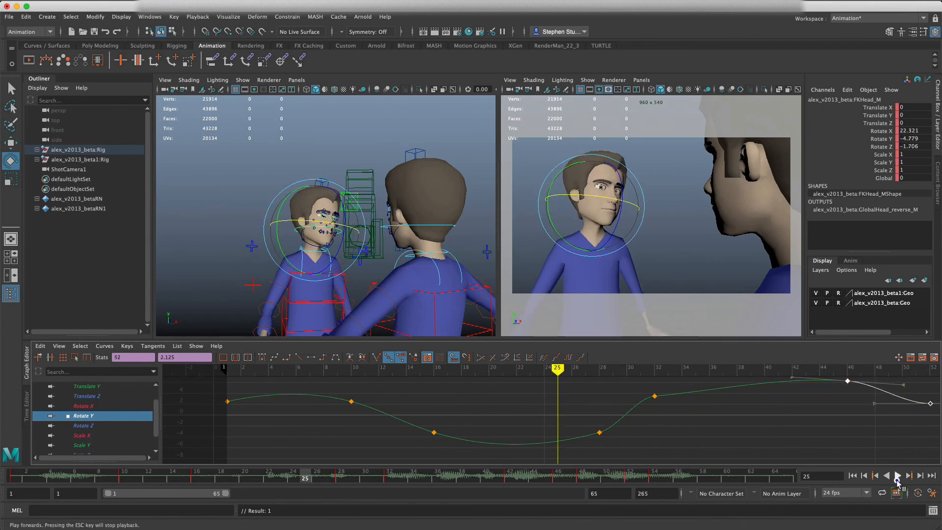
pyautogui.click(896, 476)
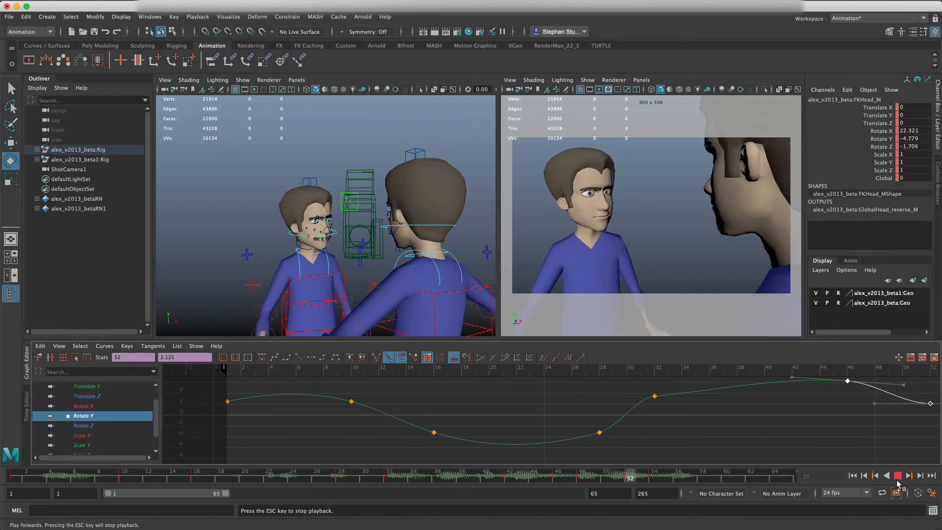
pyautogui.click(897, 475)
# - Shift the head's Rotate Y keys at frames 10 and 16 two frames earlier and scrub through the turn
pyautogui.moveTo(307, 364); pyautogui.dragTo(351, 367)
pyautogui.moveTo(465, 451); pyautogui.dragTo(292, 371)
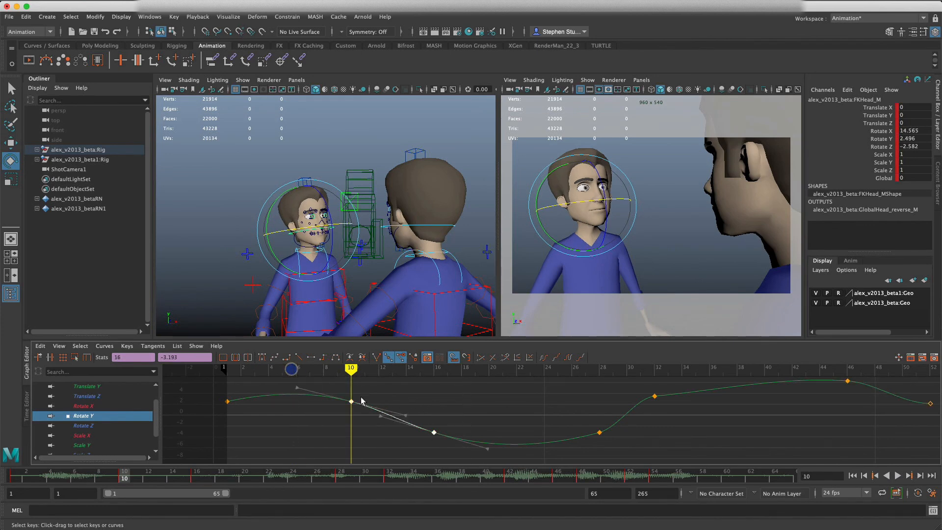
pyautogui.moveTo(355, 403); pyautogui.dragTo(328, 394)
pyautogui.click(263, 429)
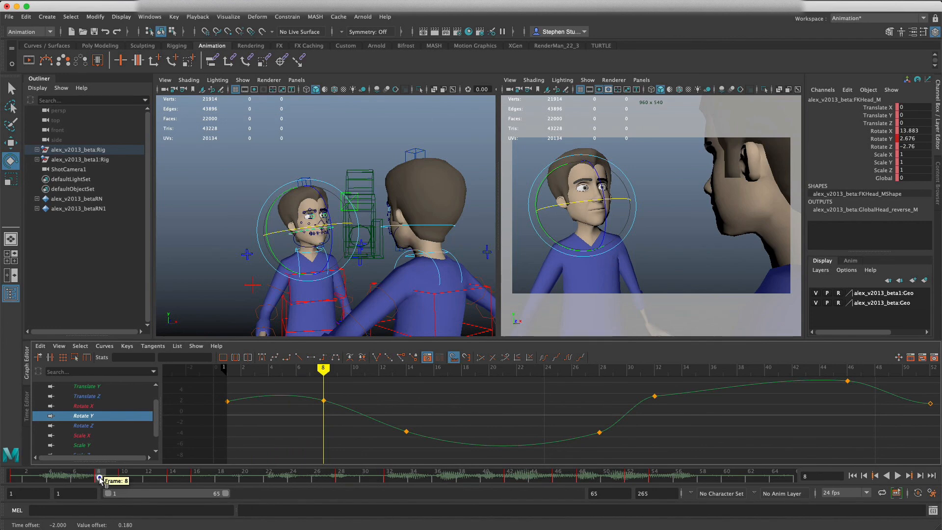
pyautogui.moveTo(105, 481); pyautogui.dragTo(336, 456)
pyautogui.moveTo(612, 374); pyautogui.dragTo(544, 378)
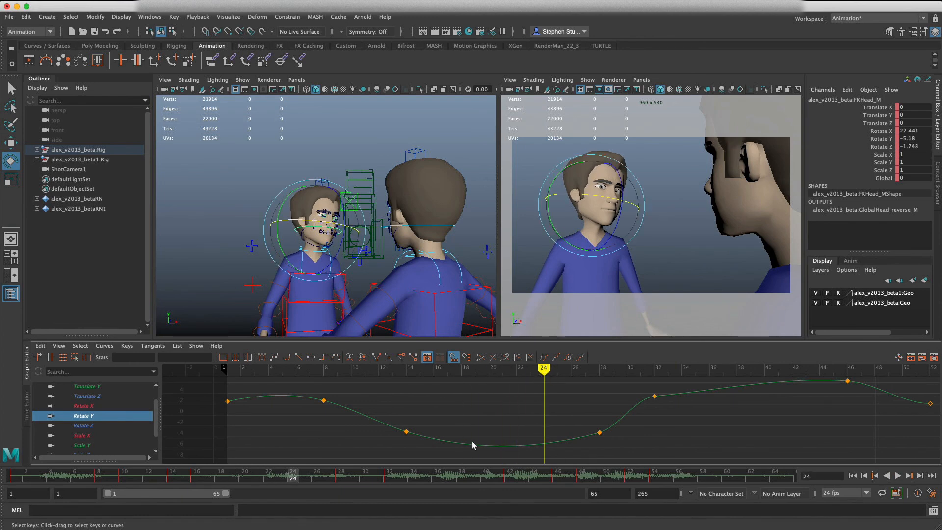
# - Flatten the dip in the head's Rotate Y curve between frames 14 and 28 by raising the facing tangents
pyautogui.click(667, 451)
pyautogui.moveTo(645, 449); pyautogui.dragTo(398, 421)
pyautogui.moveTo(577, 455); pyautogui.dragTo(451, 425)
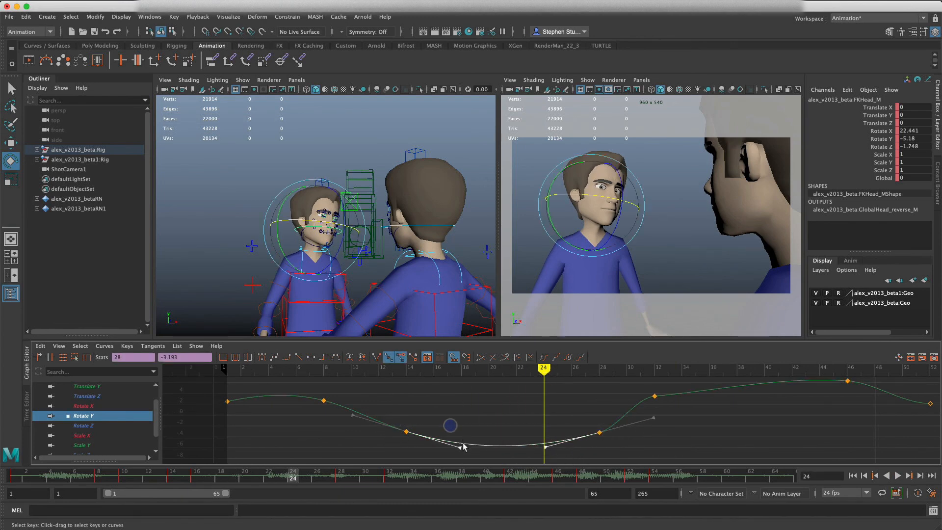
pyautogui.moveTo(461, 449); pyautogui.dragTo(462, 437, button='middle')
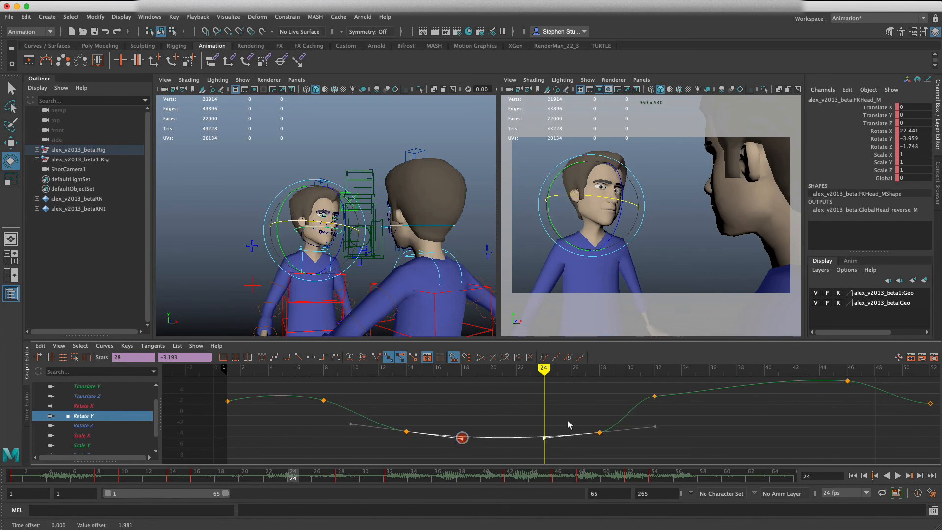
# - Lower the head's Rotate Y key at frame 46 slightly
pyautogui.click(834, 444)
pyautogui.moveTo(853, 402); pyautogui.dragTo(829, 372)
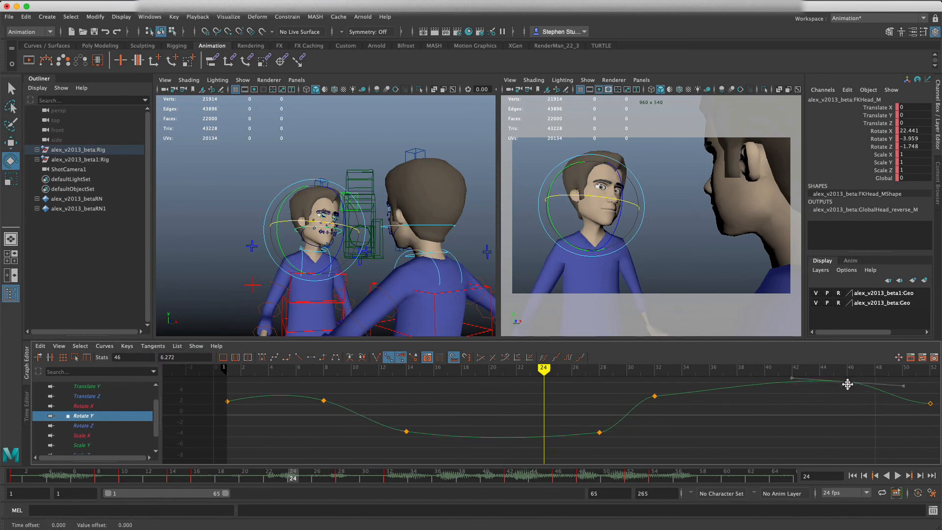
pyautogui.moveTo(847, 383); pyautogui.dragTo(847, 387, button='middle')
pyautogui.click(746, 423)
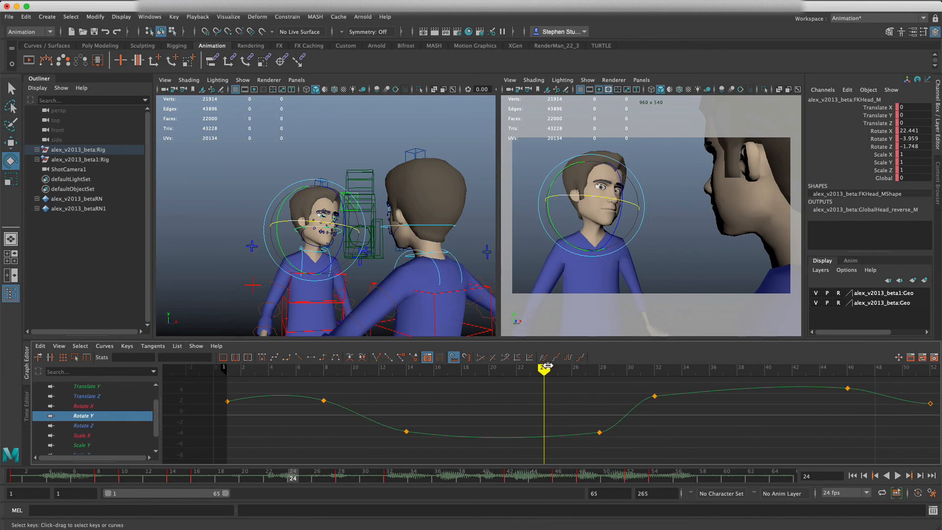
# - Play back the shot from the beginning to review the retimed head rotation
pyautogui.moveTo(543, 369); pyautogui.dragTo(189, 379)
pyautogui.click(885, 475)
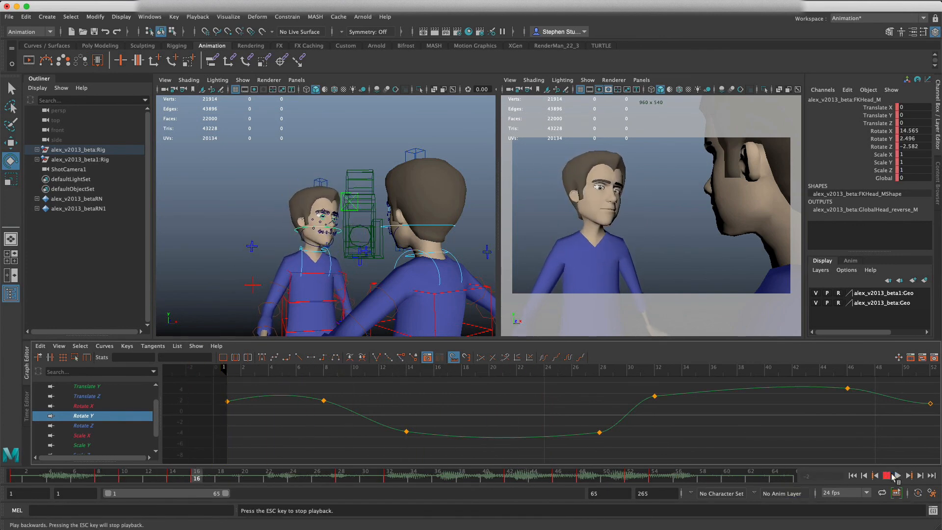
pyautogui.click(896, 475)
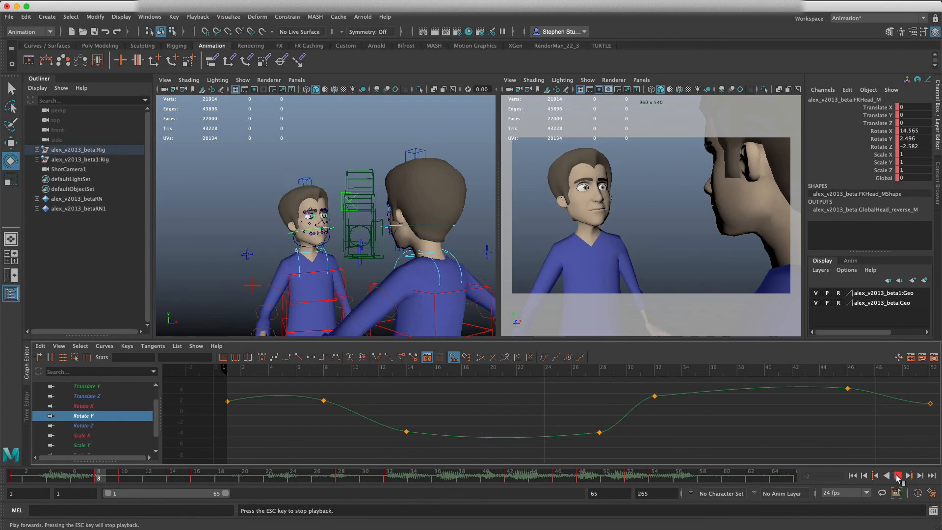
pyautogui.click(897, 476)
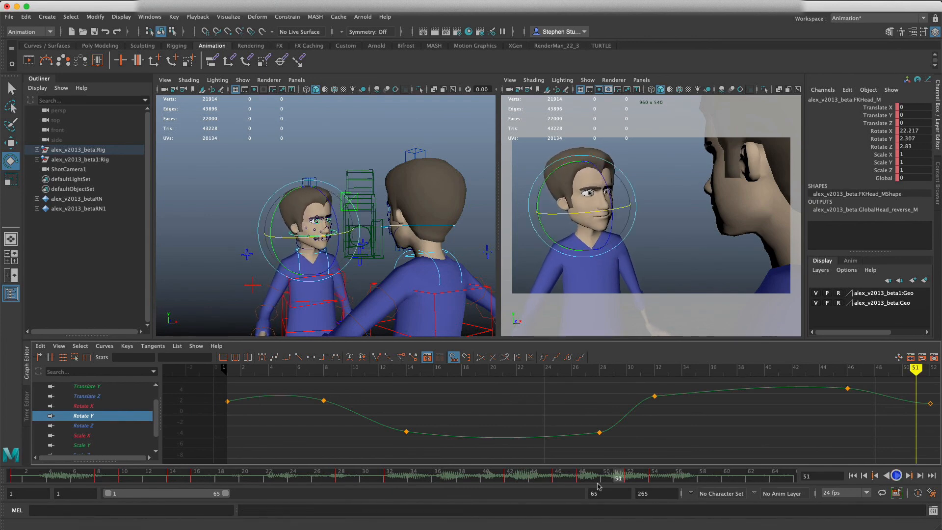
# - Isolate the upper spine control's Rotate X curve, select its keys at frames 14 and 27, and scrub through the shot
pyautogui.click(292, 285)
pyautogui.click(507, 451)
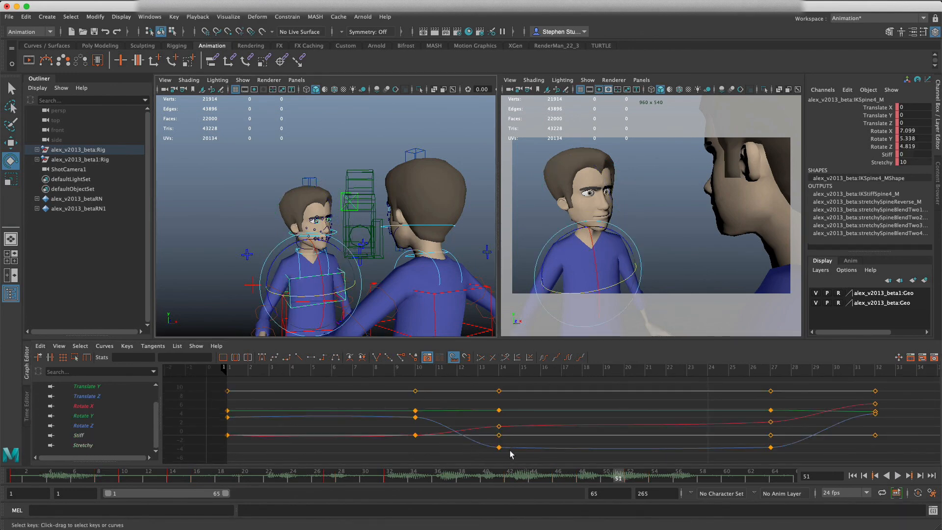
pyautogui.click(93, 406)
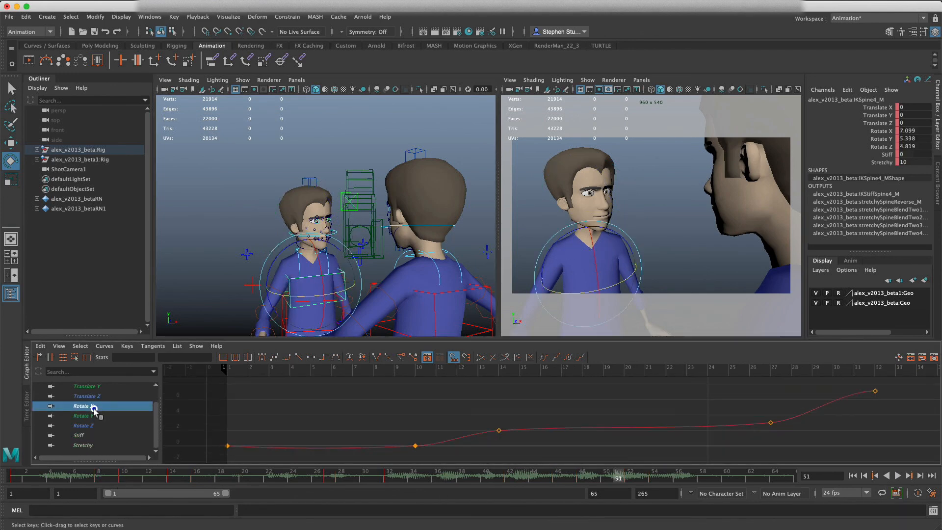
pyautogui.click(93, 415)
pyautogui.click(92, 406)
pyautogui.moveTo(785, 411); pyautogui.dragTo(455, 443)
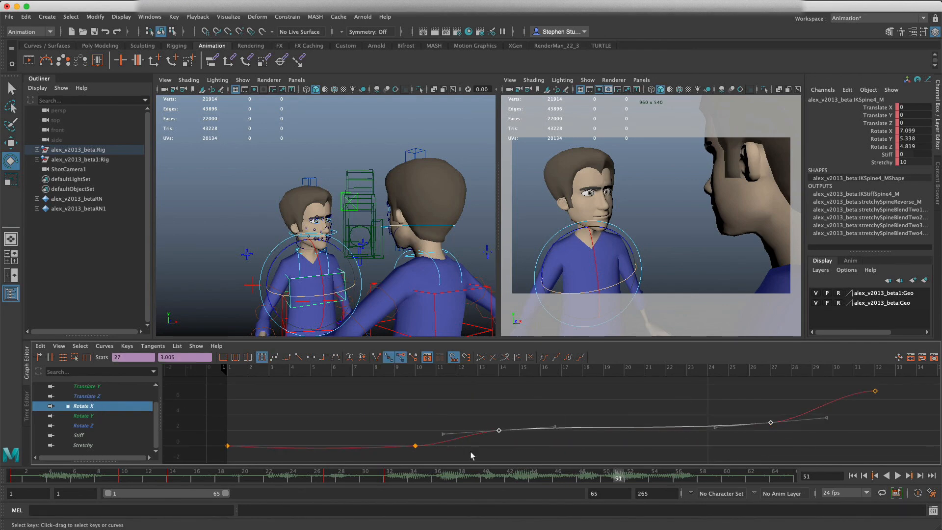
pyautogui.moveTo(87, 481); pyautogui.dragTo(786, 474)
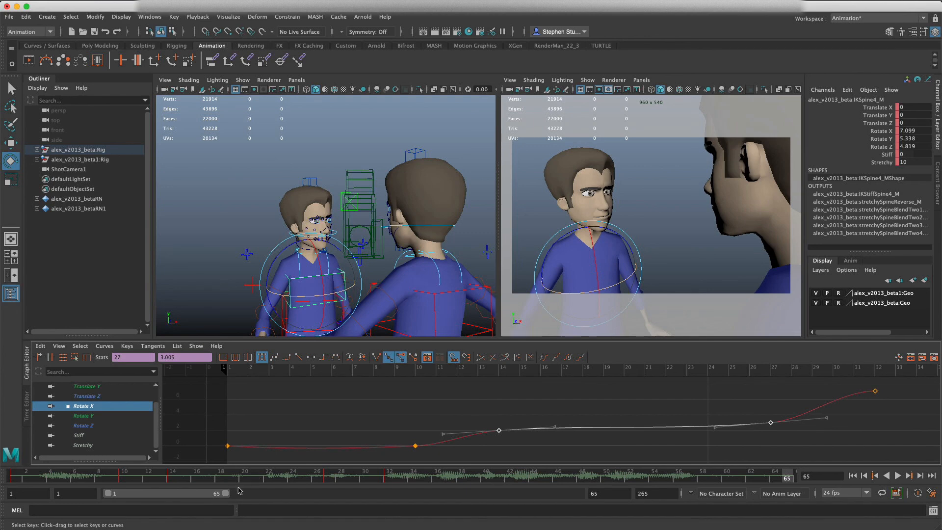
pyautogui.rightClick(269, 476)
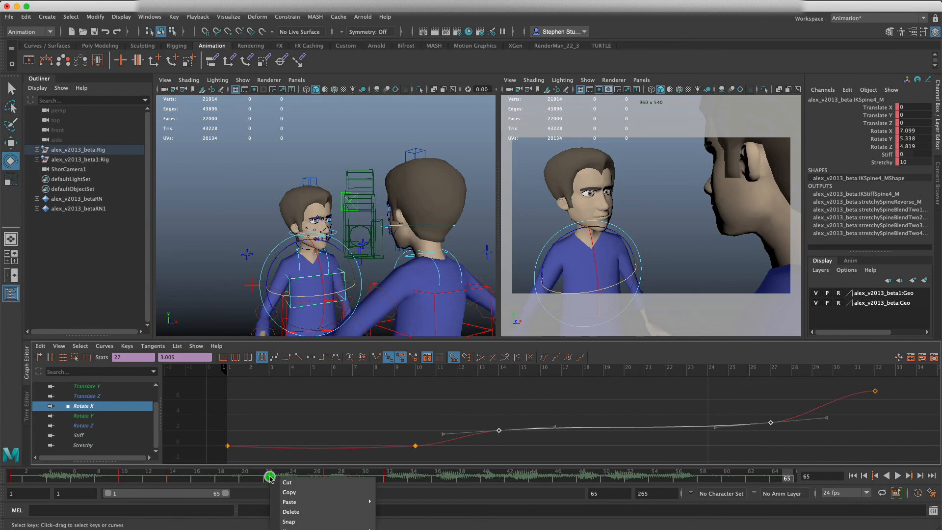
pyautogui.click(269, 477)
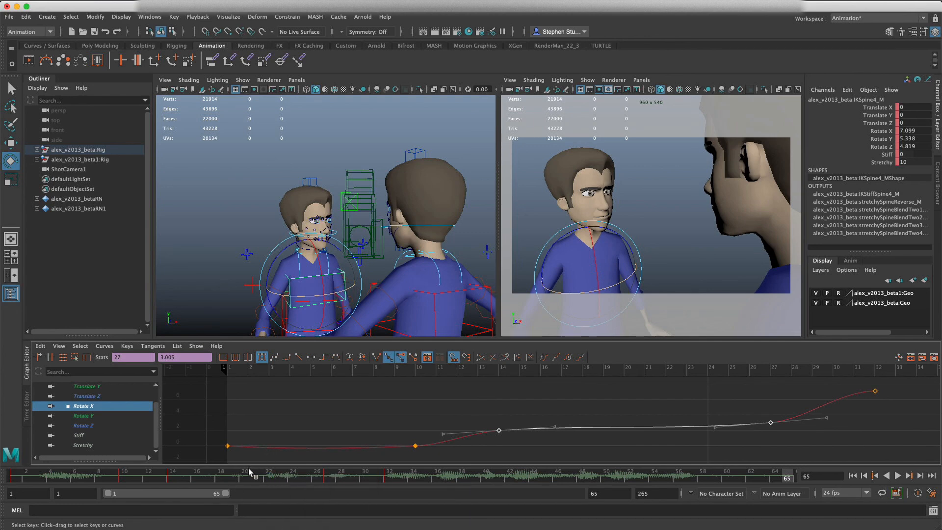
pyautogui.rightClick(246, 475)
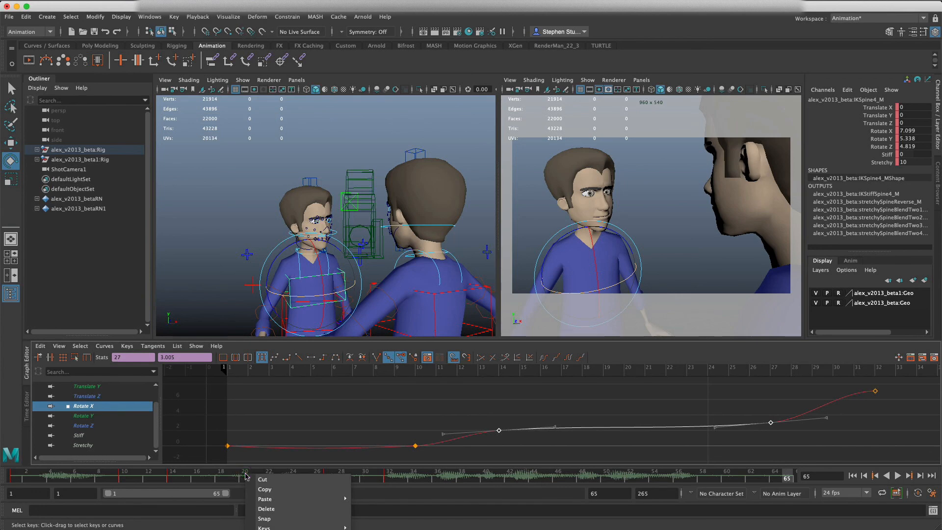
pyautogui.click(246, 476)
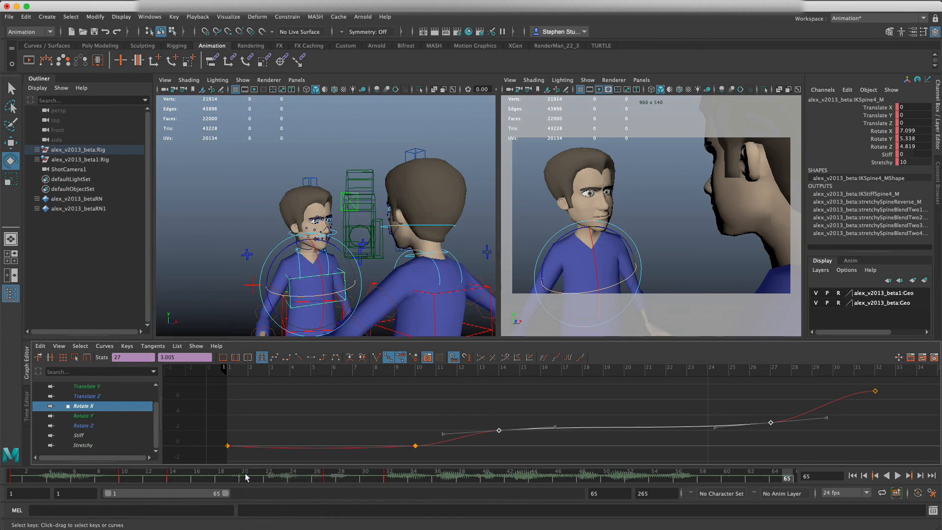
pyautogui.rightClick(245, 475)
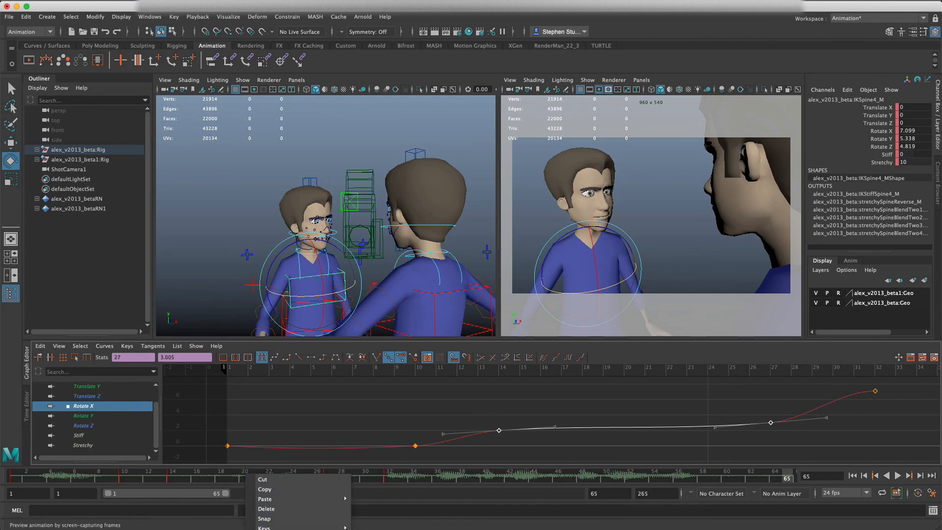
pyautogui.press('Escape')
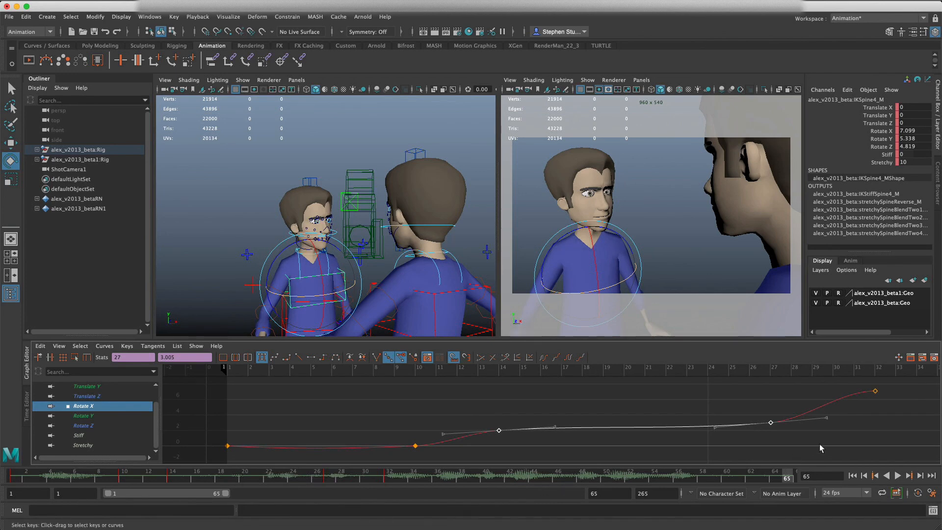
# - Play back the shot and check the poses at frames 32 and 57
pyautogui.click(897, 475)
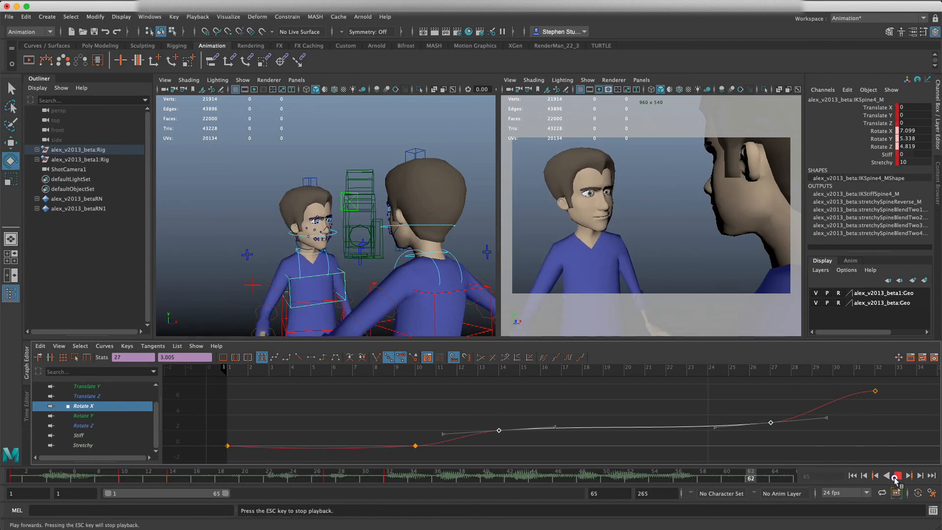
pyautogui.click(896, 475)
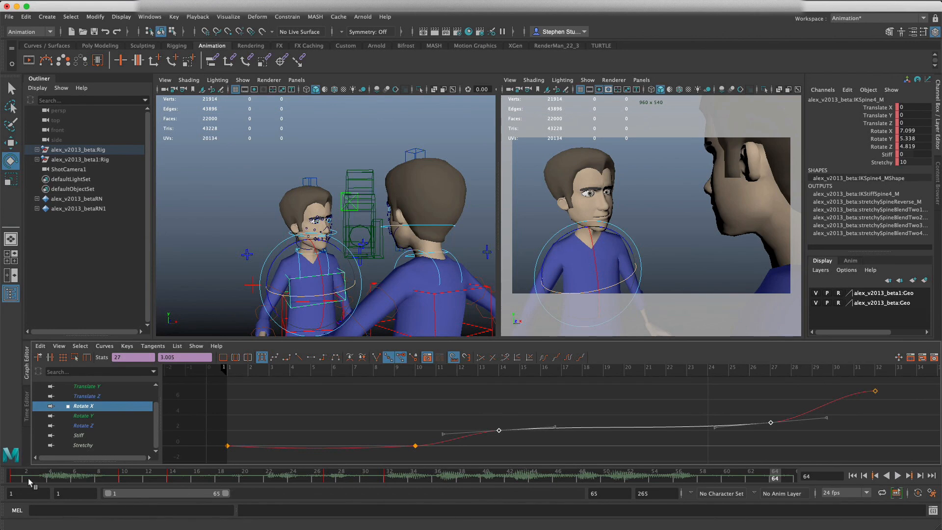
pyautogui.click(15, 476)
pyautogui.click(391, 472)
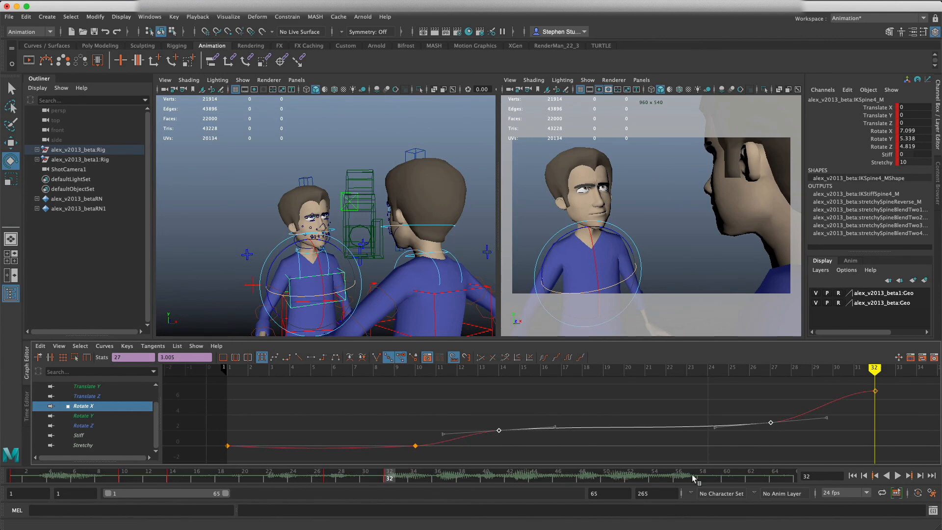
pyautogui.click(691, 476)
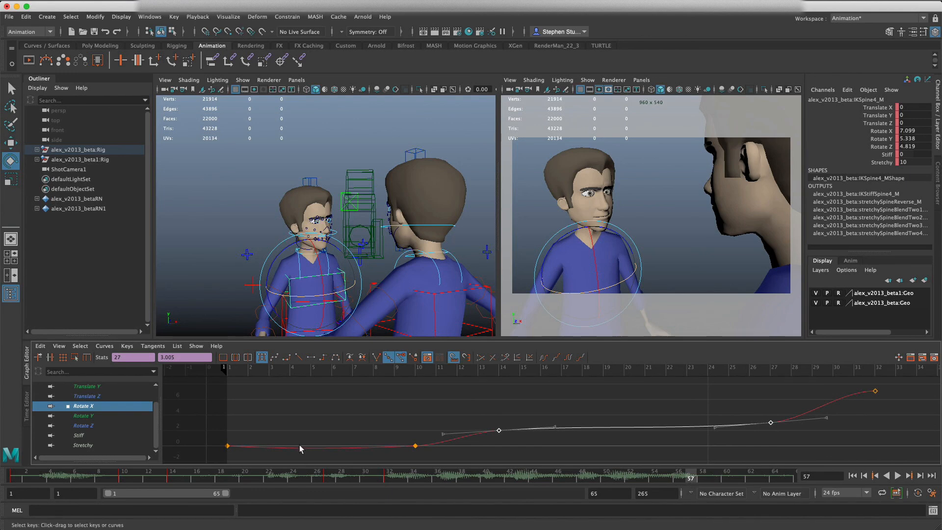
pyautogui.click(521, 476)
pyautogui.rightClick(521, 477)
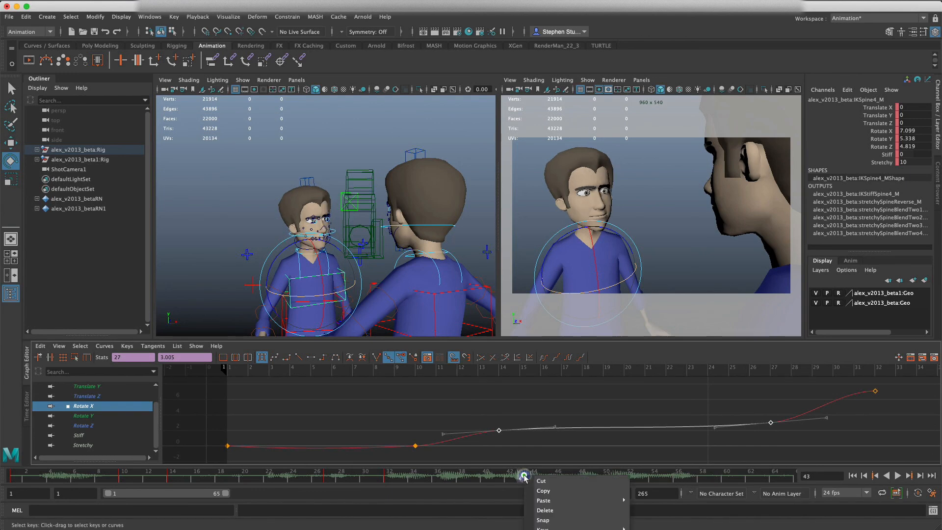
pyautogui.click(556, 528)
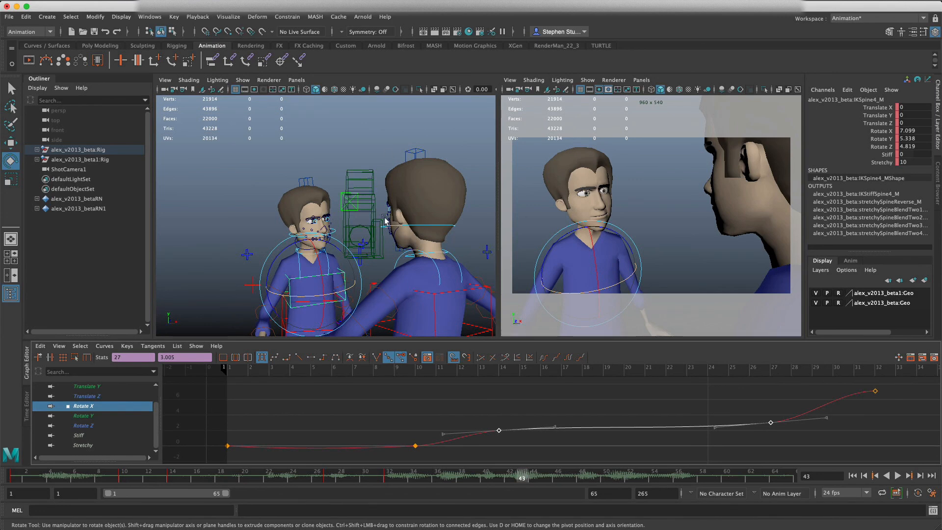
# - Enable stepped preview and play the shot from frame 1 to review the key poses without interpolation
pyautogui.click(199, 18)
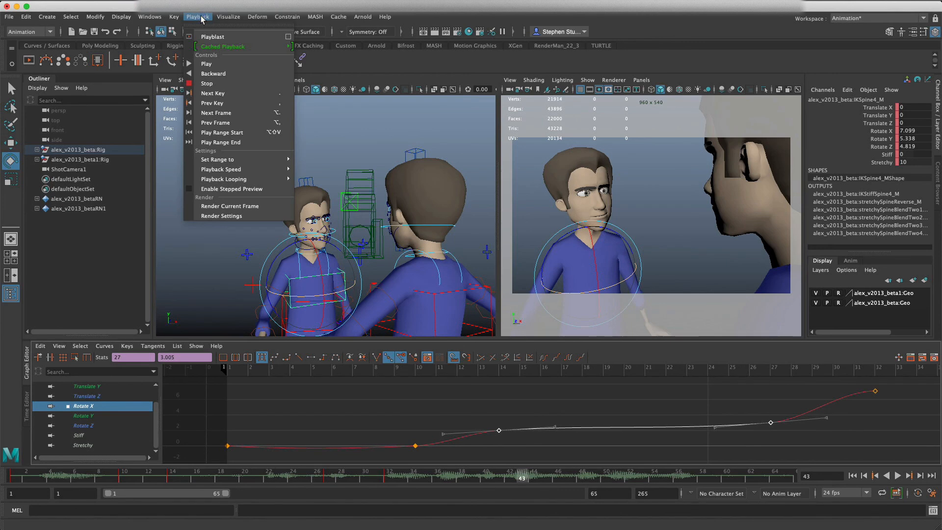
pyautogui.click(191, 190)
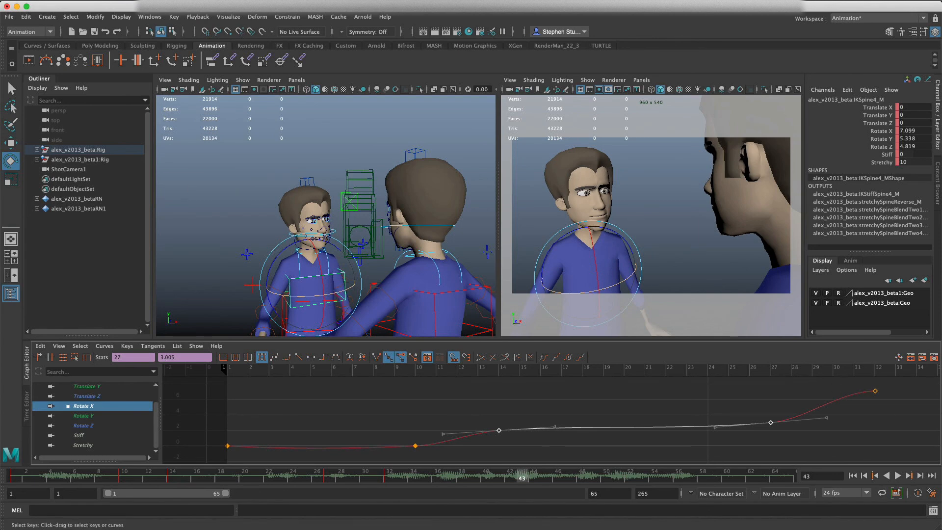
pyautogui.click(896, 476)
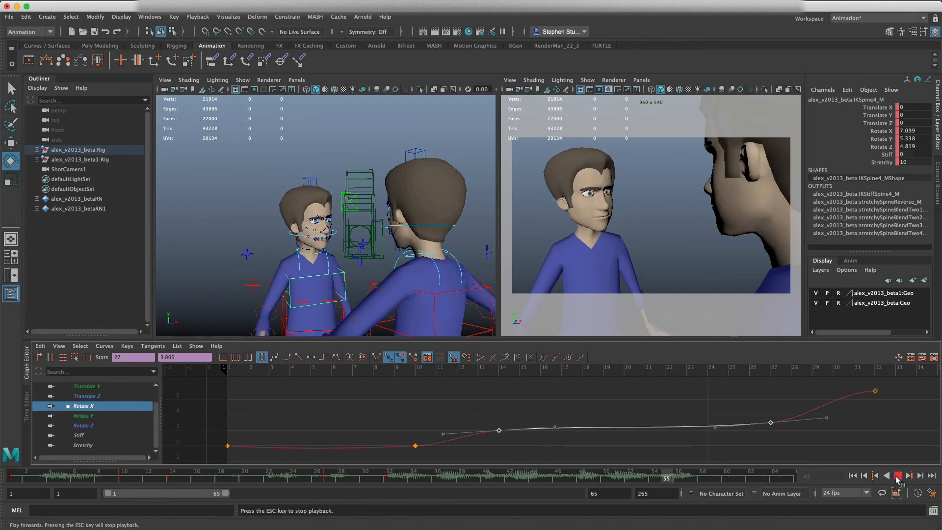
pyautogui.click(897, 475)
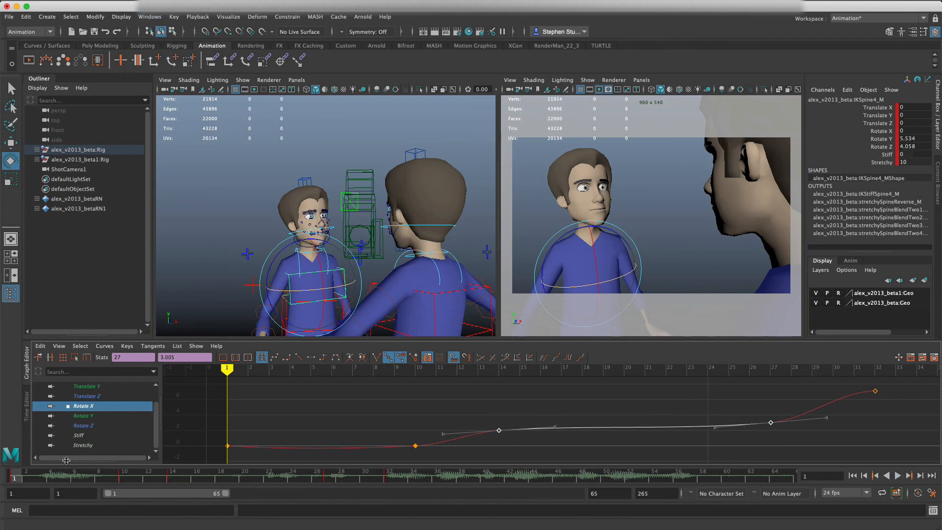
pyautogui.hotkey('alt', 'v')
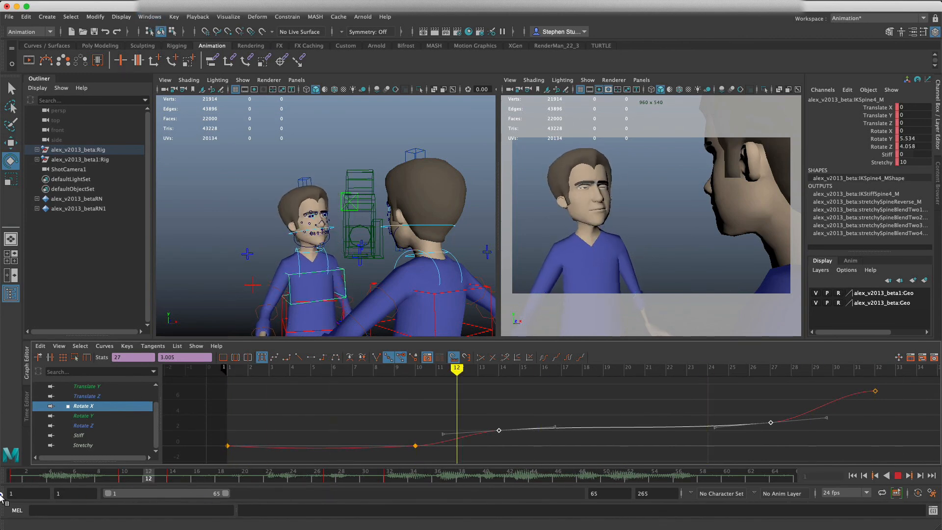
pyautogui.press('Escape')
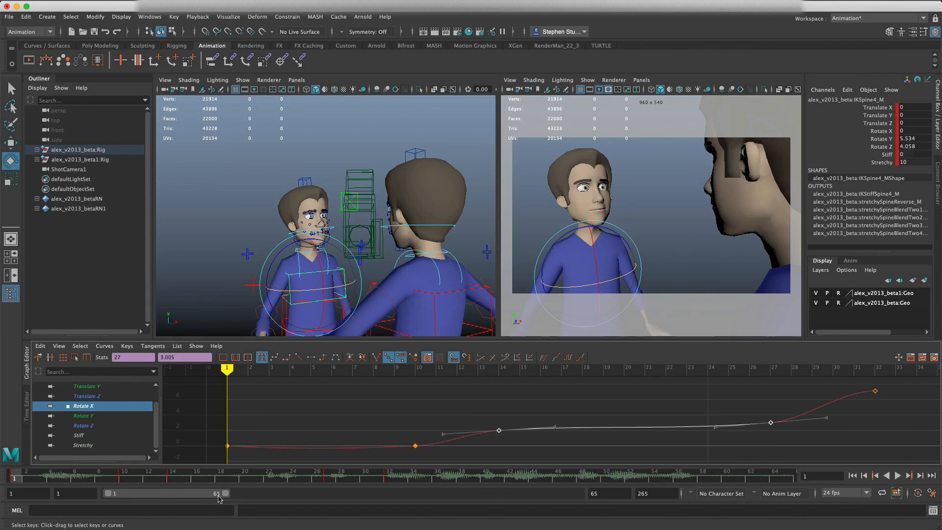
# - Disable stepped preview and play back the shot with its interpolated motion
pyautogui.click(197, 17)
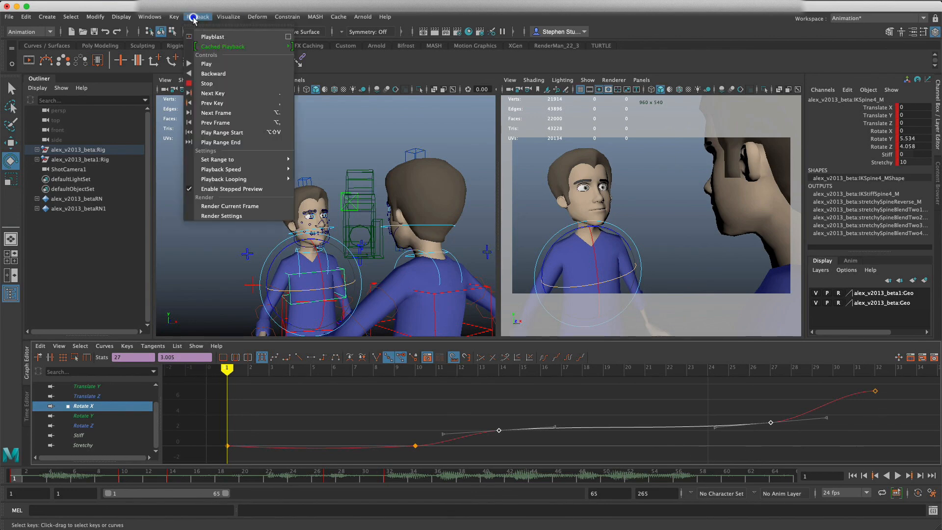
pyautogui.click(202, 188)
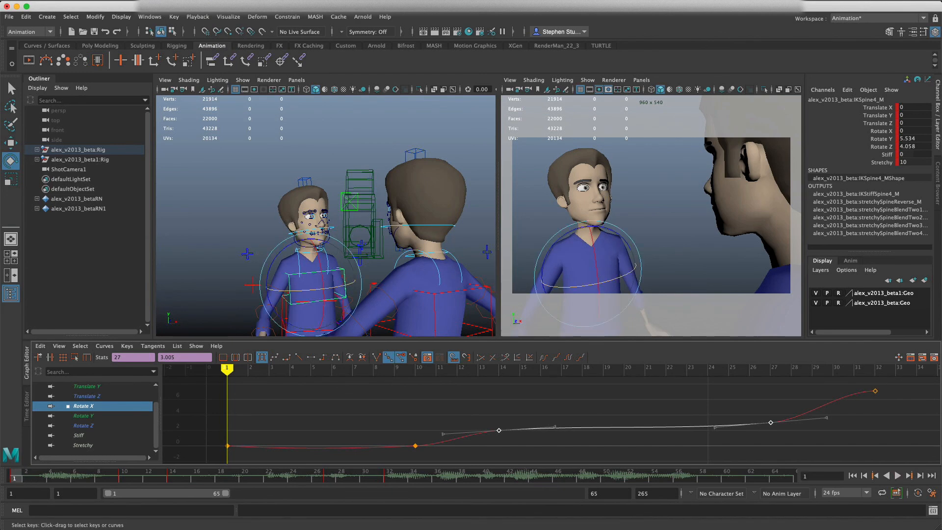
pyautogui.click(897, 476)
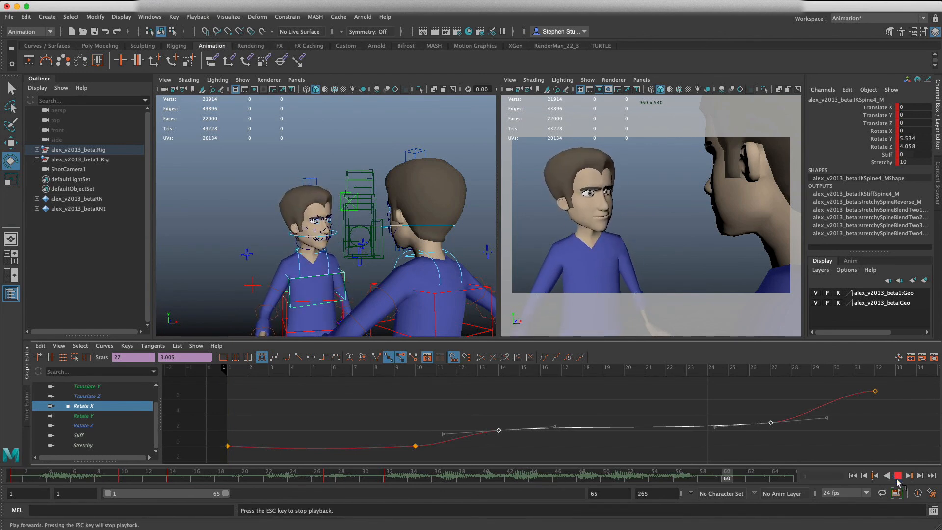
pyautogui.click(897, 477)
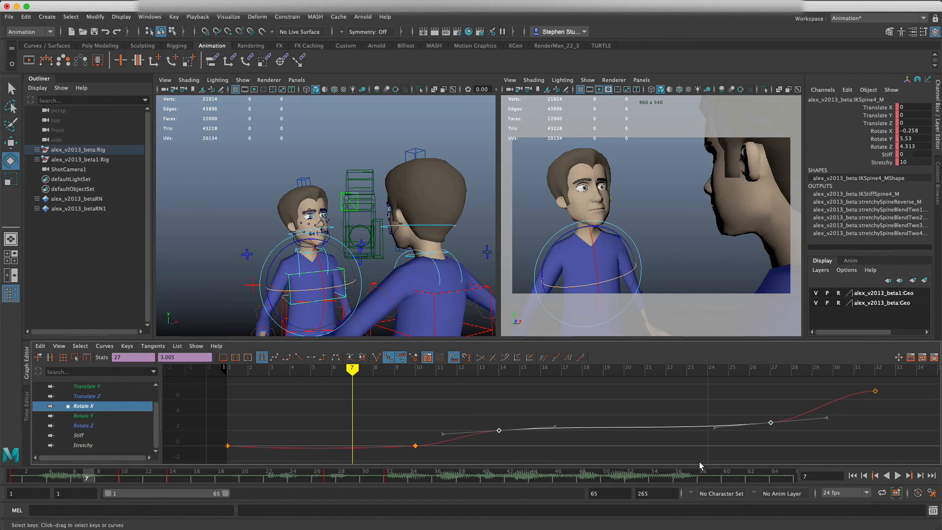
# - Compare the character's poses at frames 32 and 58
pyautogui.click(389, 479)
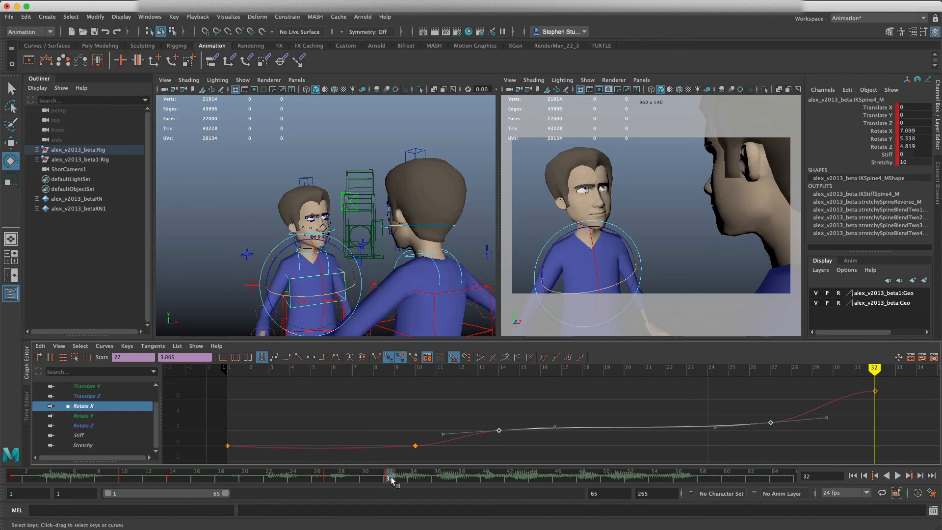
pyautogui.moveTo(391, 478)
pyautogui.mouseDown()
pyautogui.moveTo(410, 474)
pyautogui.moveTo(385, 476)
pyautogui.mouseUp()
pyautogui.click(698, 473)
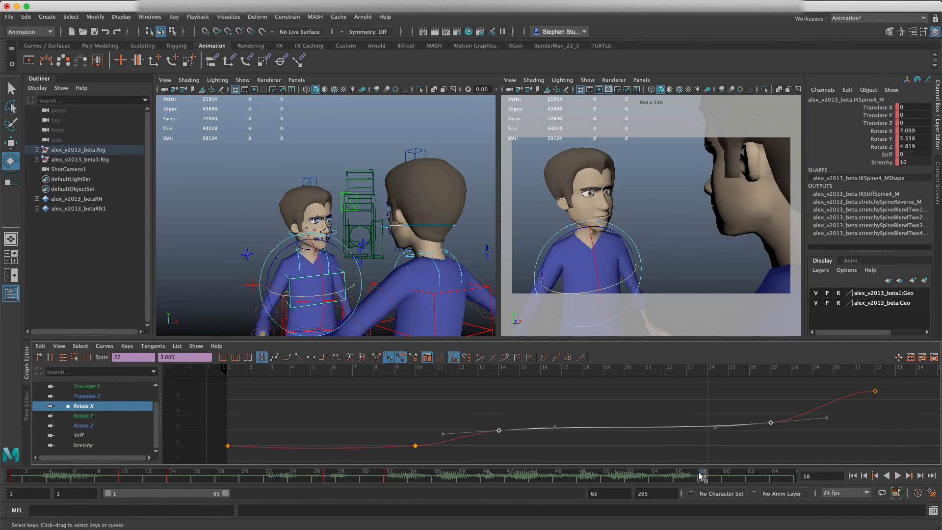